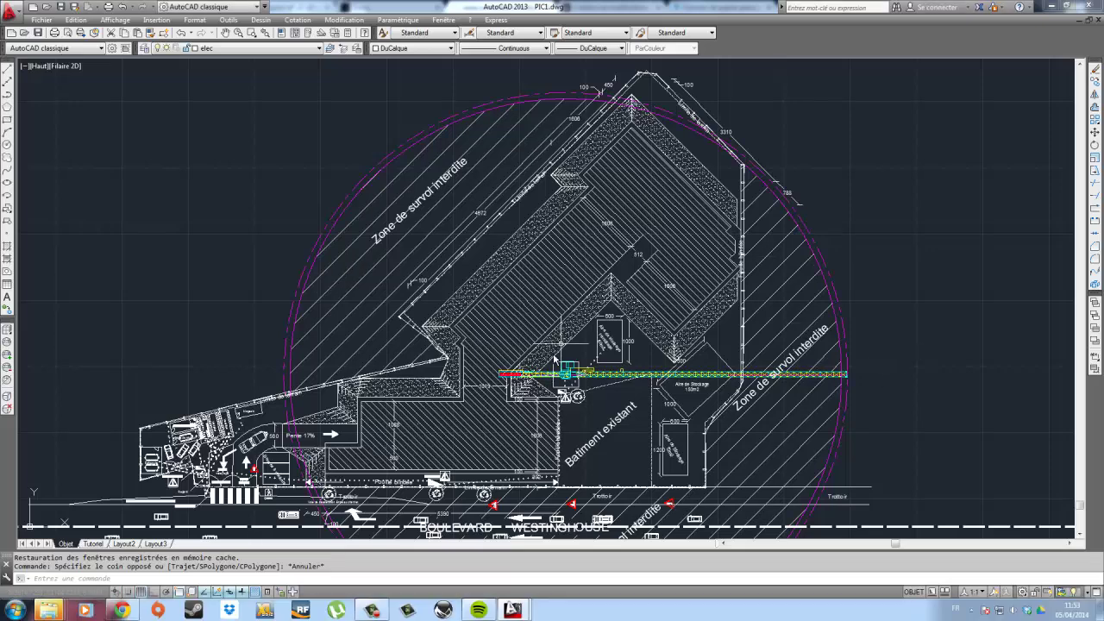
Switch from model space to the Tutoriel layout.
{"action": "middle_click_drag", "start_coordinate": [897, 353], "coordinate": [902, 314]}
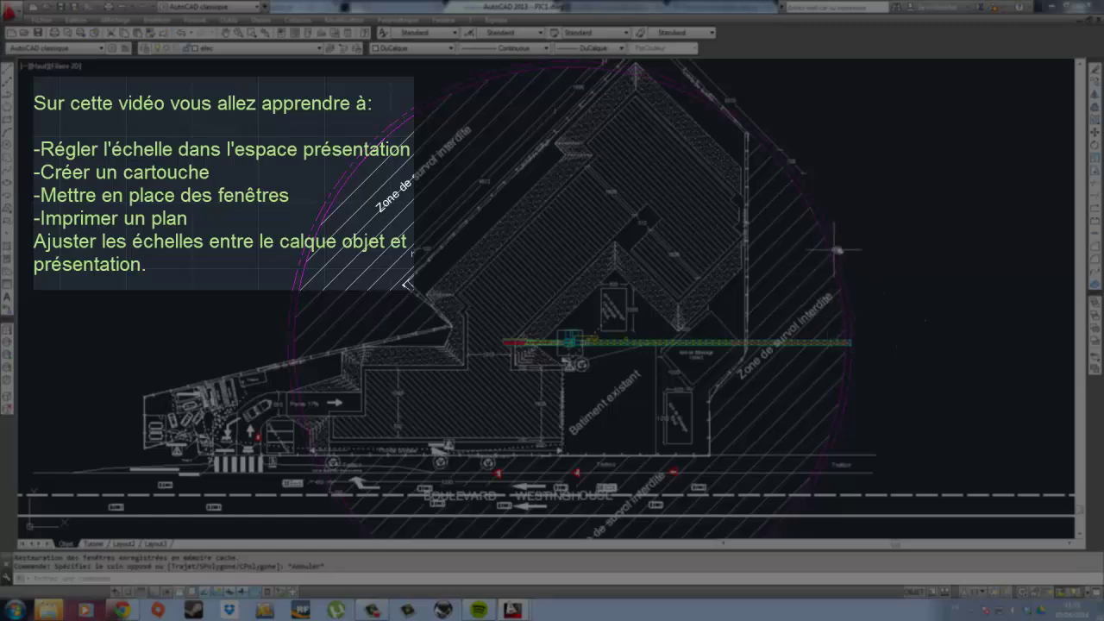
{"action": "scroll", "coordinate": [837, 250], "scroll_direction": "up", "scroll_amount": 1}
{"action": "scroll", "coordinate": [838, 259], "scroll_direction": "down", "scroll_amount": 2}
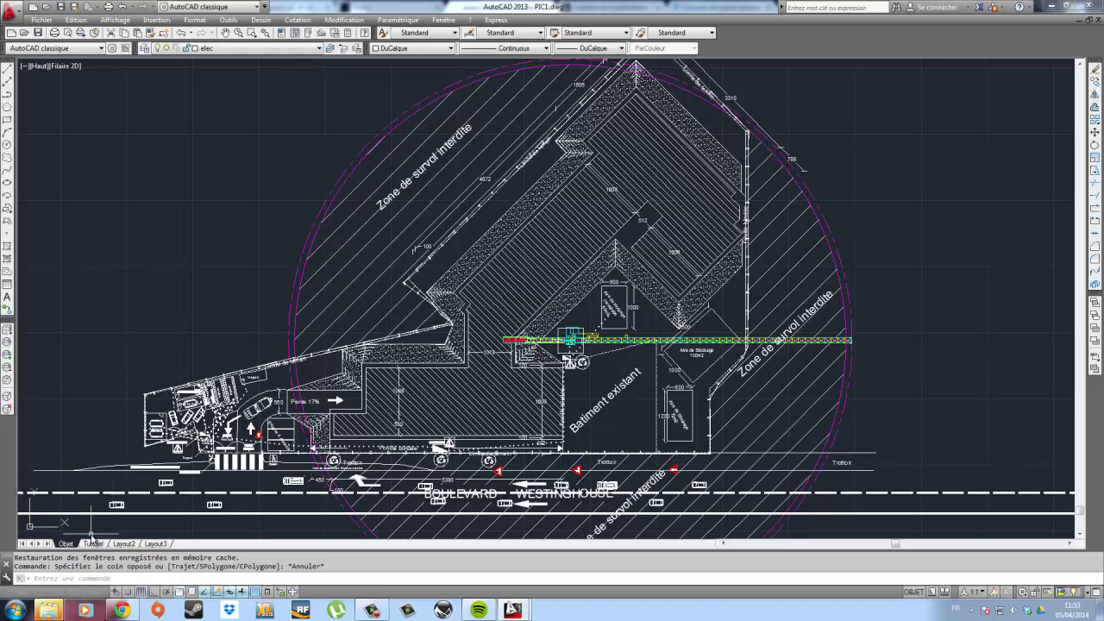
{"action": "mouse_move", "coordinate": [98, 550]}
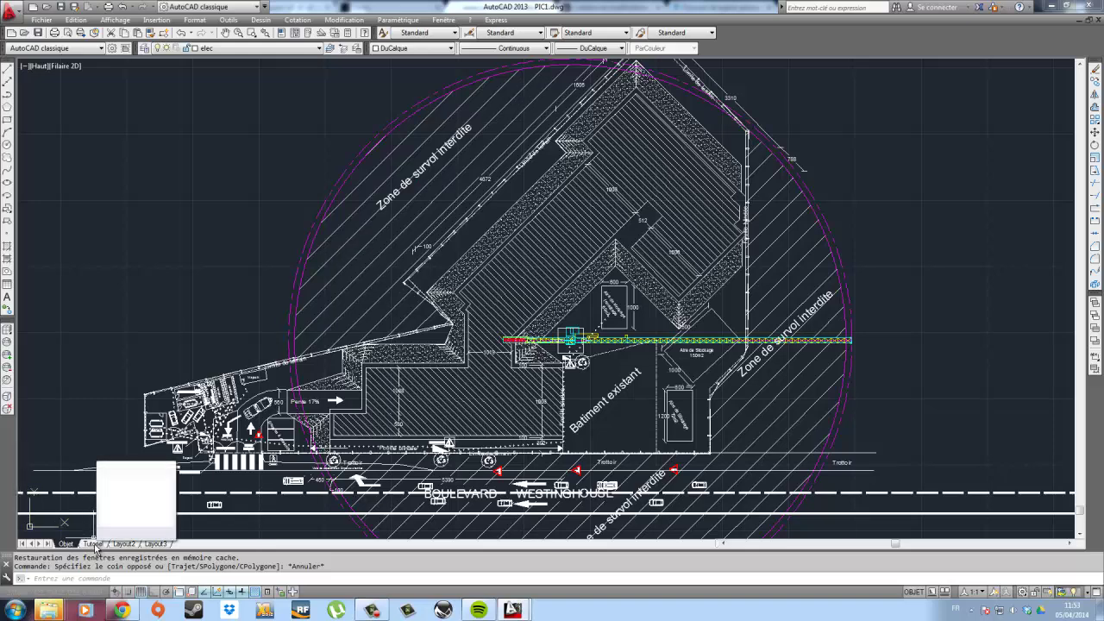
{"action": "left_click", "coordinate": [94, 545]}
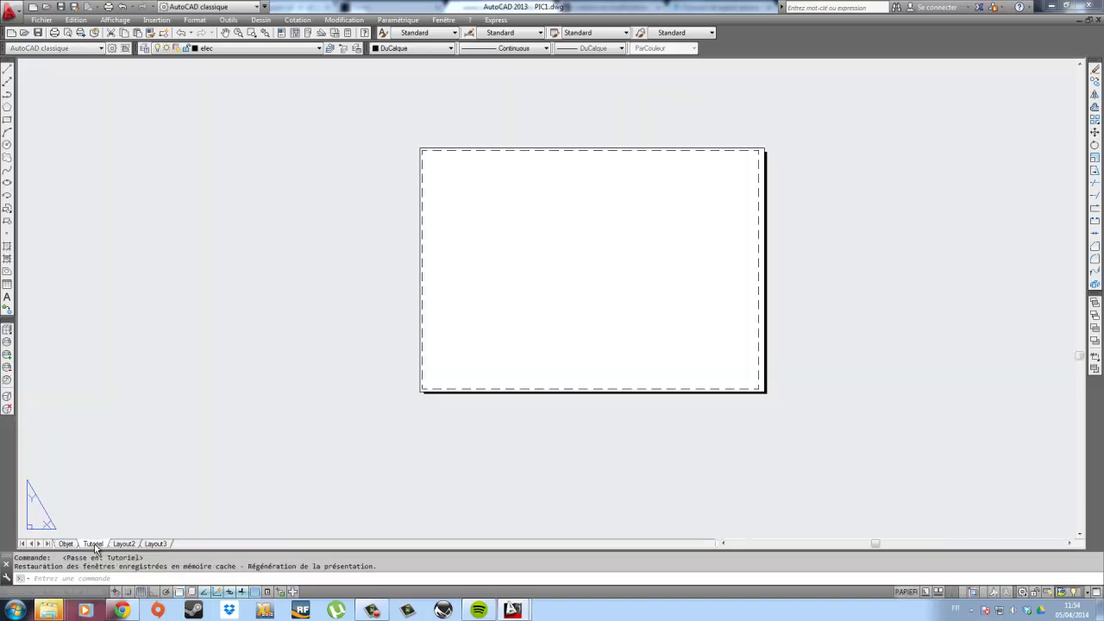
{"action": "right_click", "coordinate": [96, 547]}
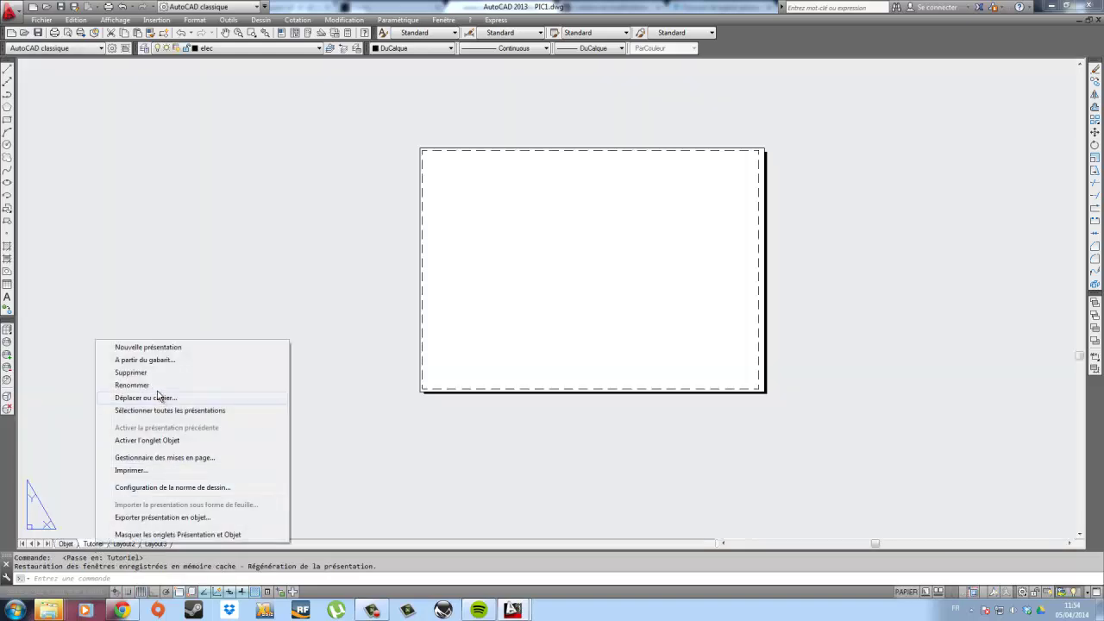
{"action": "left_click", "coordinate": [194, 386]}
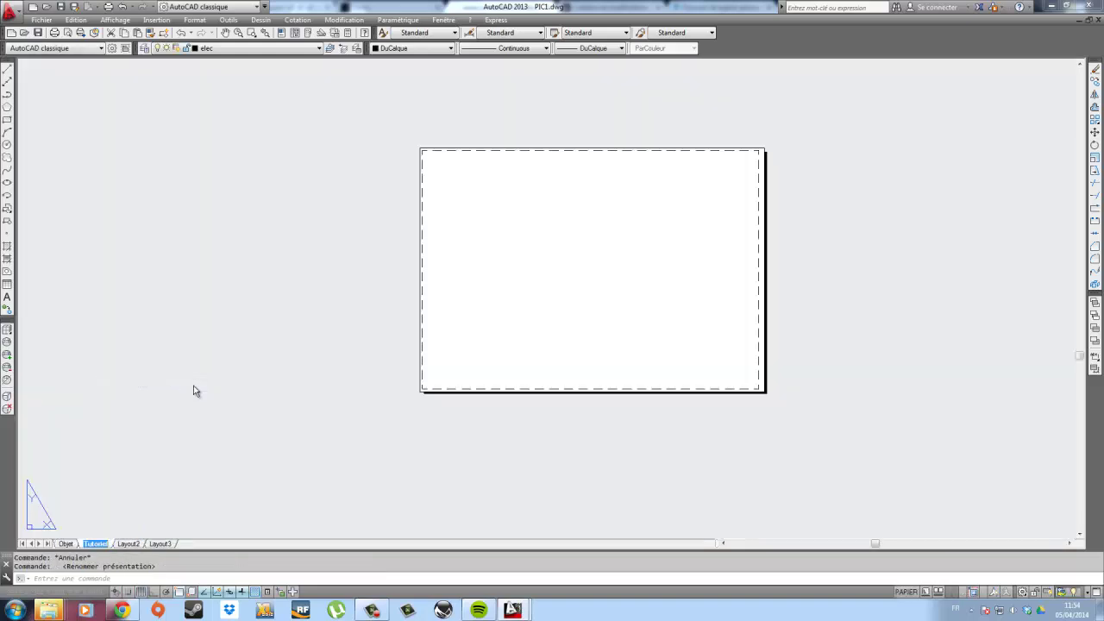
{"action": "key", "text": "Return"}
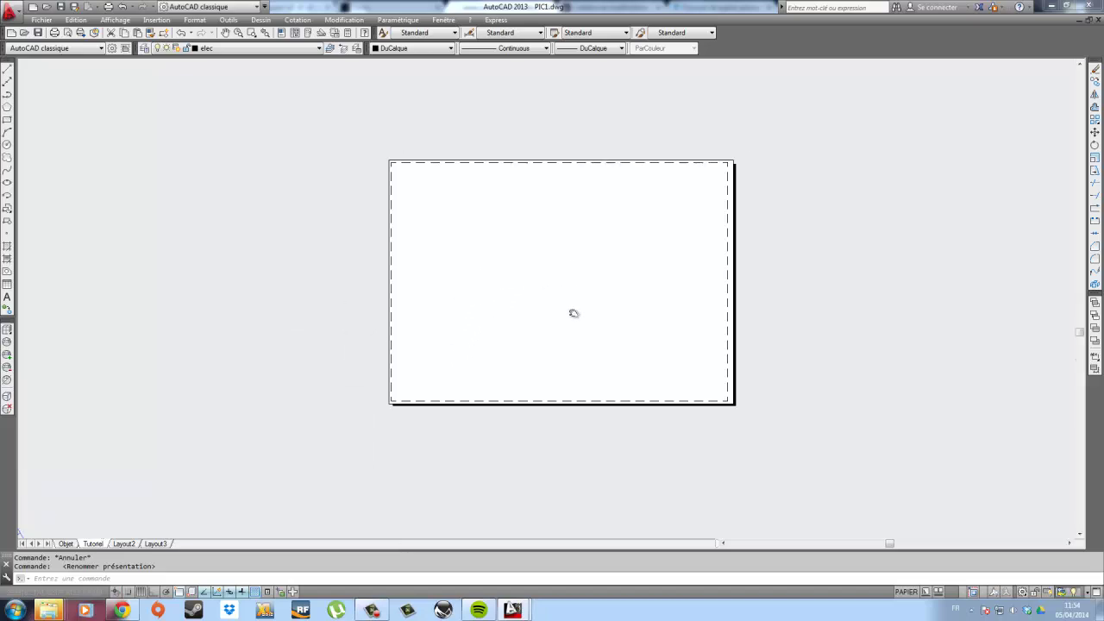
Create a new viewport with the active model configuration, spanning the sheet's printable area from its upper-left to its lower-right corner.
{"action": "scroll", "coordinate": [492, 210], "scroll_direction": "up", "scroll_amount": 2}
{"action": "middle_click_drag", "start_coordinate": [543, 210], "coordinate": [552, 248]}
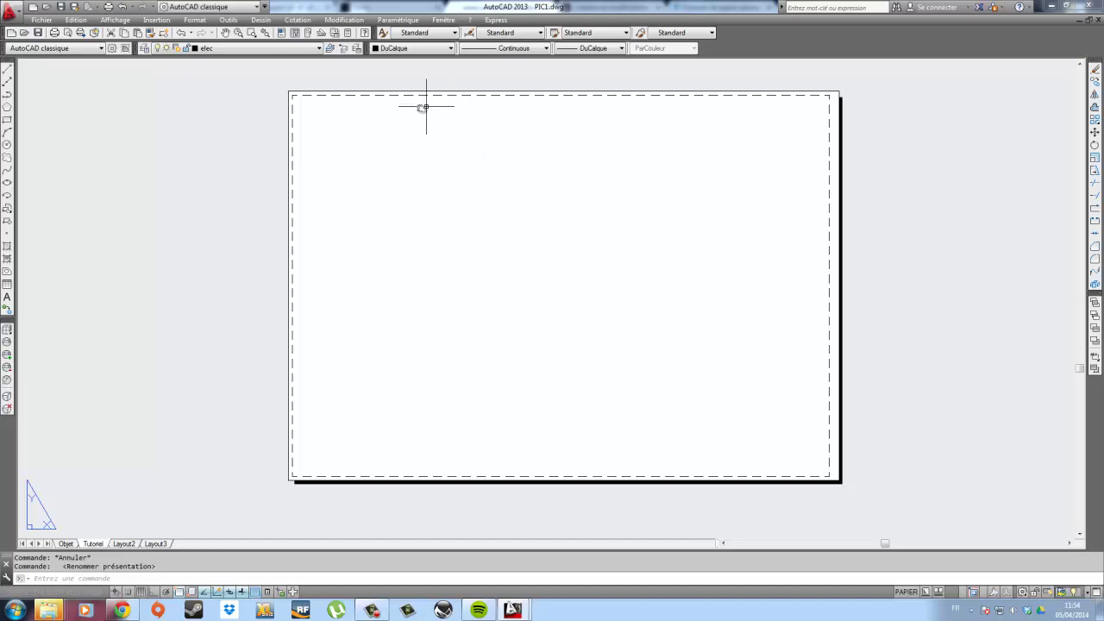
{"action": "left_click", "coordinate": [157, 21]}
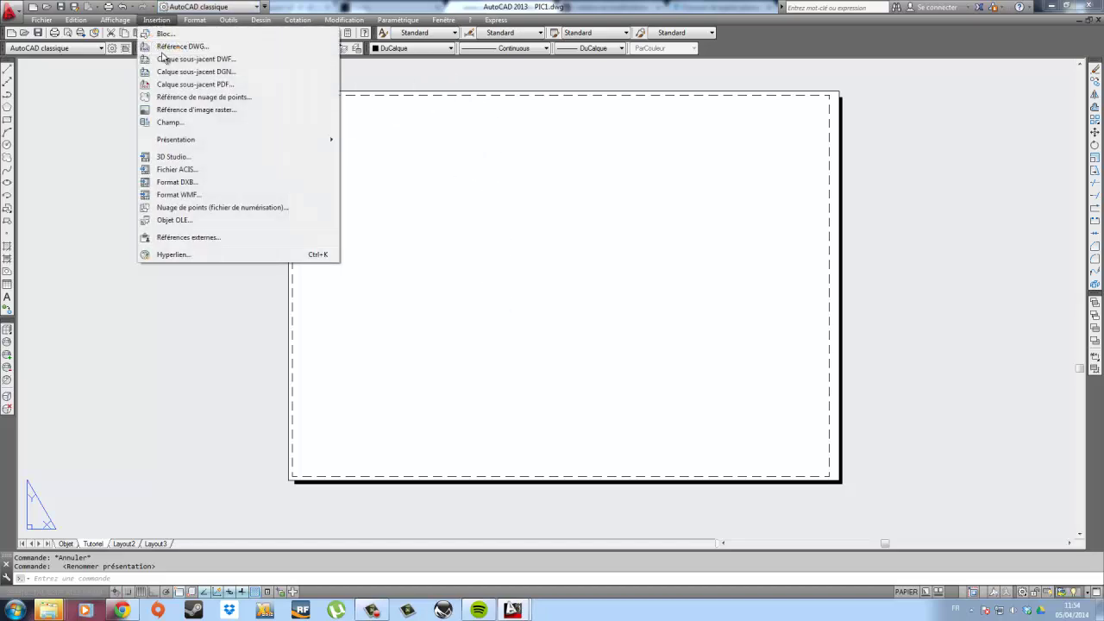
{"action": "mouse_move", "coordinate": [115, 20]}
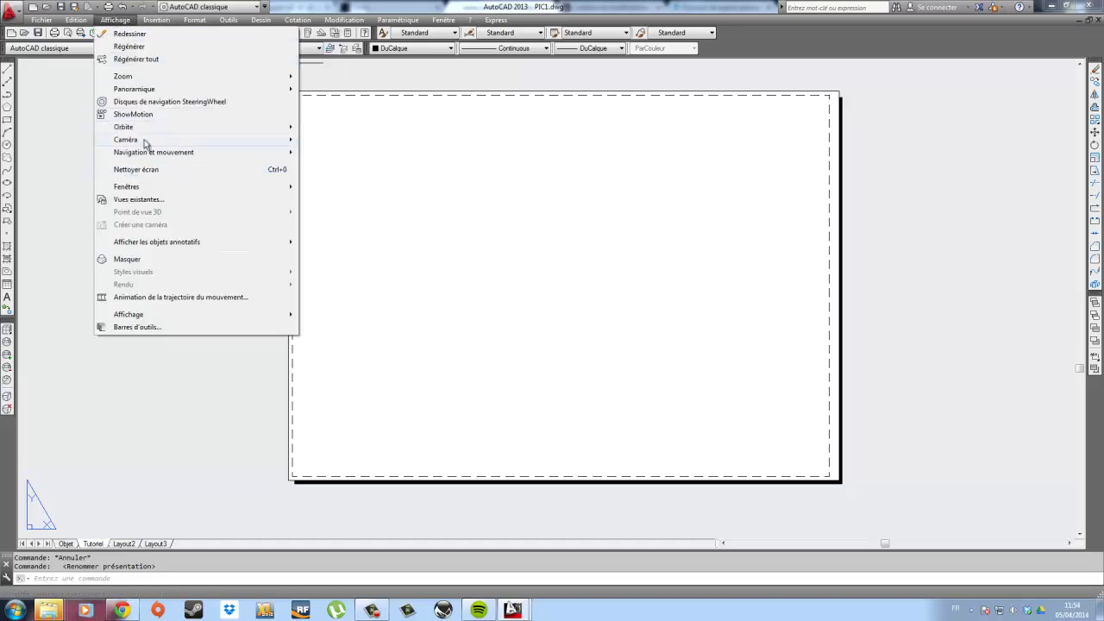
{"action": "mouse_move", "coordinate": [210, 188]}
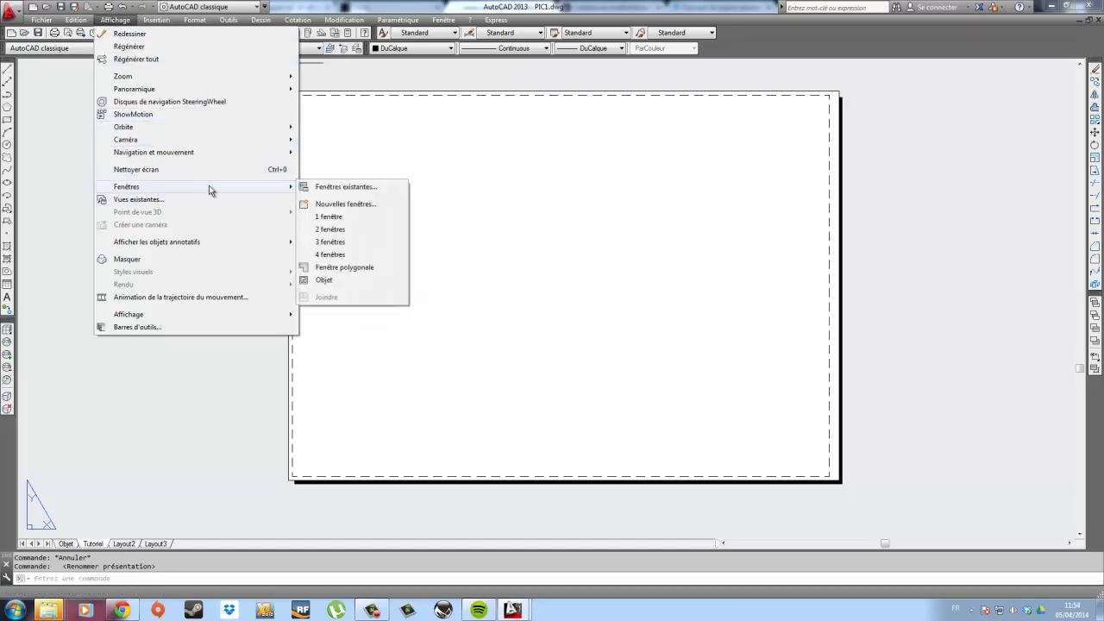
{"action": "left_click", "coordinate": [344, 204]}
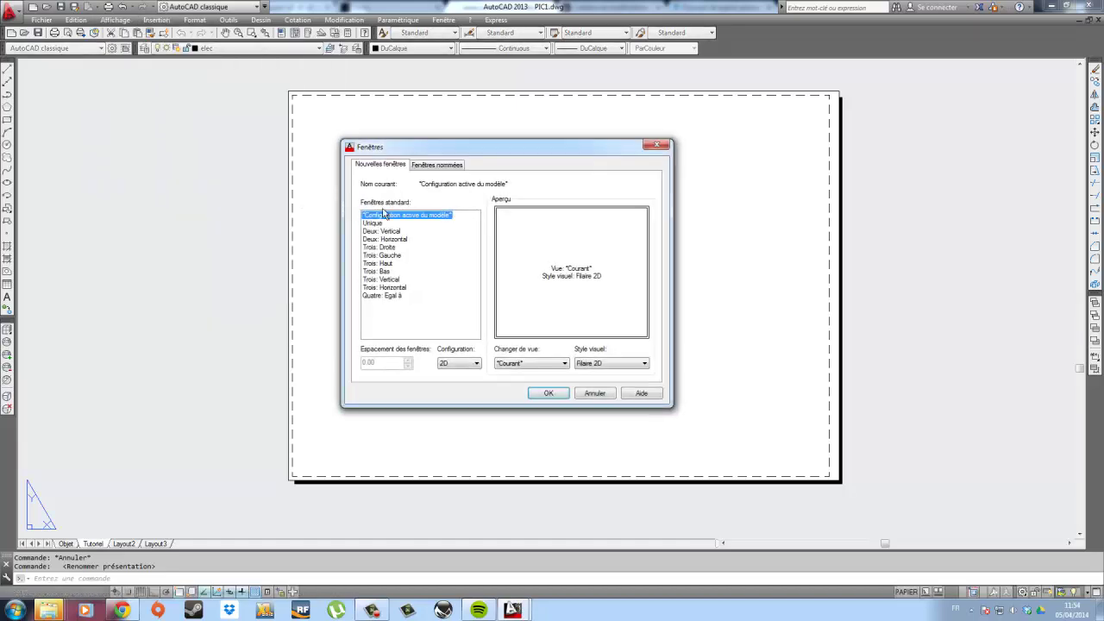
{"action": "left_click", "coordinate": [557, 394]}
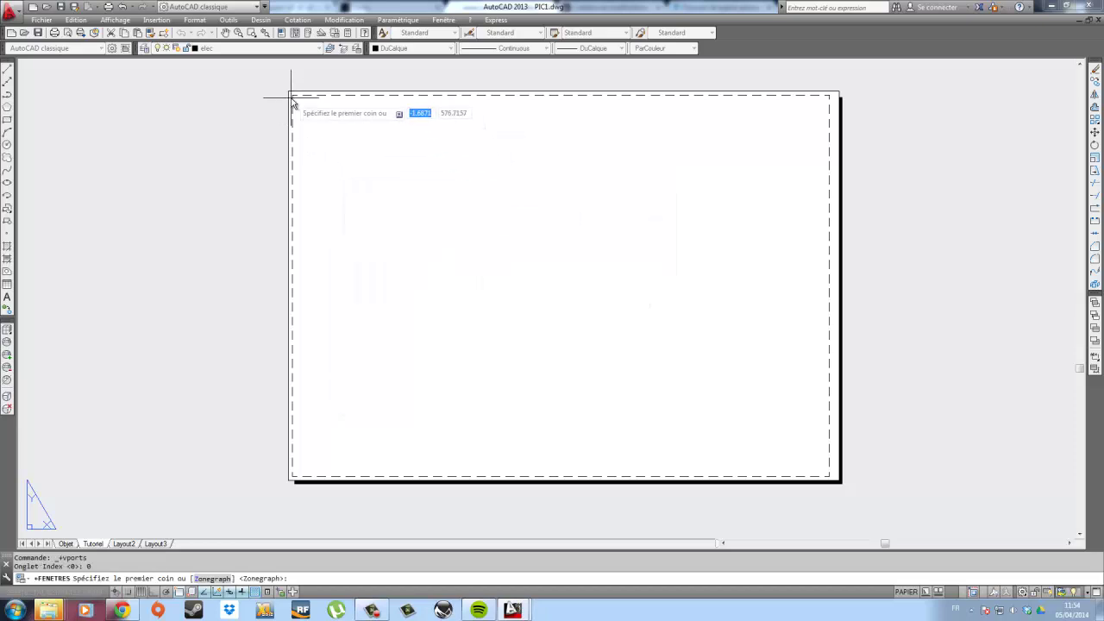
{"action": "left_click", "coordinate": [292, 97]}
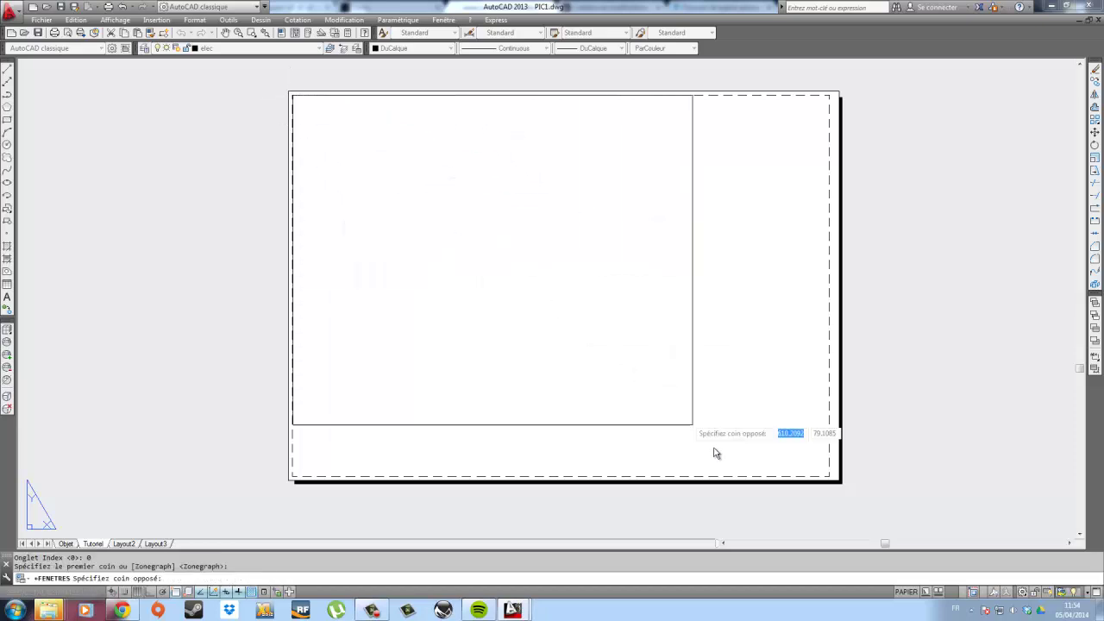
{"action": "left_click", "coordinate": [831, 479]}
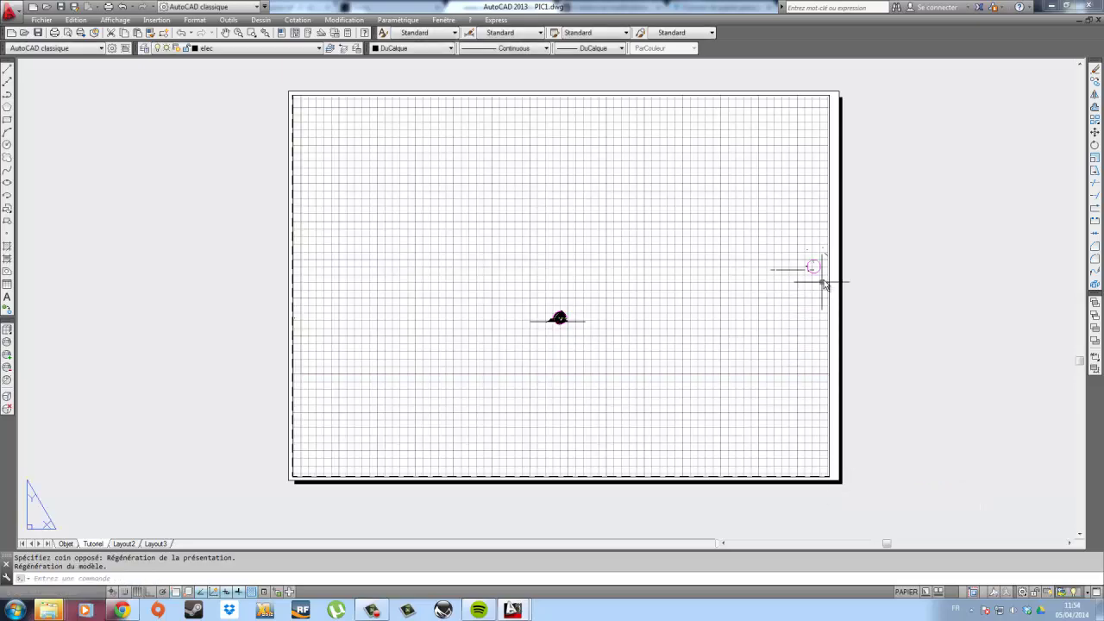
Stretch the viewport's lower-left corner onto the matching corner of the dashed printable-area margin.
{"action": "middle_click_drag", "start_coordinate": [826, 278], "coordinate": [748, 365]}
{"action": "scroll", "coordinate": [212, 186], "scroll_direction": "up", "scroll_amount": 5}
{"action": "scroll", "coordinate": [213, 188], "scroll_direction": "up", "scroll_amount": 4}
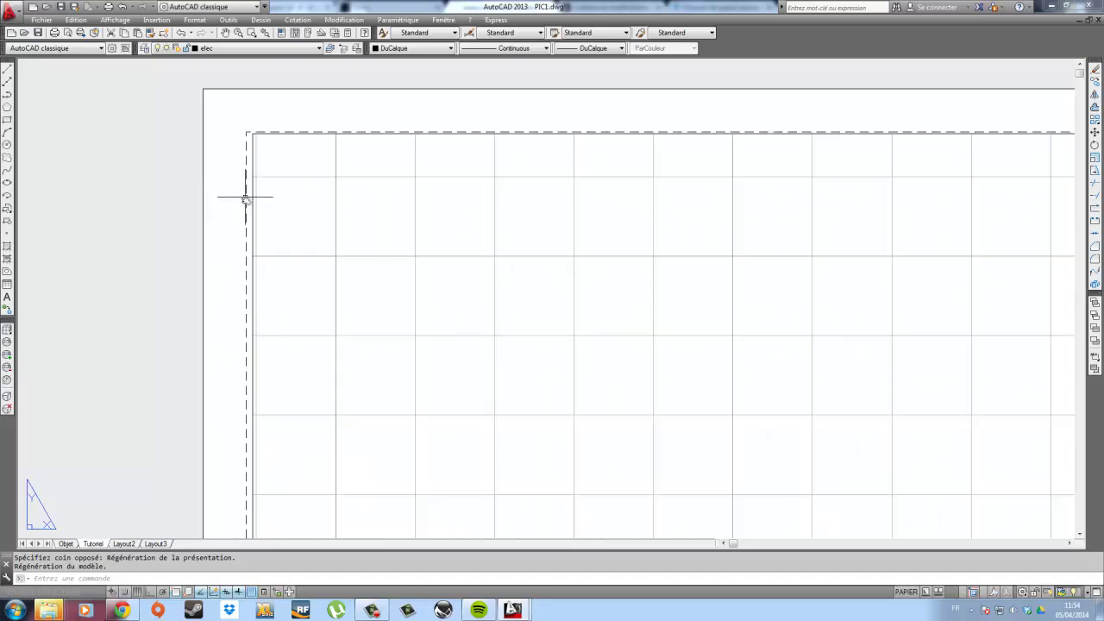
{"action": "left_click", "coordinate": [252, 197]}
{"action": "scroll", "coordinate": [253, 196], "scroll_direction": "down", "scroll_amount": 4}
{"action": "middle_click_drag", "start_coordinate": [256, 270], "coordinate": [271, 333]}
{"action": "scroll", "coordinate": [270, 333], "scroll_direction": "down", "scroll_amount": 2}
{"action": "middle_click_drag", "start_coordinate": [326, 382], "coordinate": [386, 195]}
{"action": "middle_click_drag", "start_coordinate": [354, 302], "coordinate": [387, 124]}
{"action": "scroll", "coordinate": [359, 365], "scroll_direction": "down", "scroll_amount": 3}
{"action": "middle_click_drag", "start_coordinate": [380, 406], "coordinate": [396, 280]}
{"action": "scroll", "coordinate": [380, 425], "scroll_direction": "up", "scroll_amount": 8}
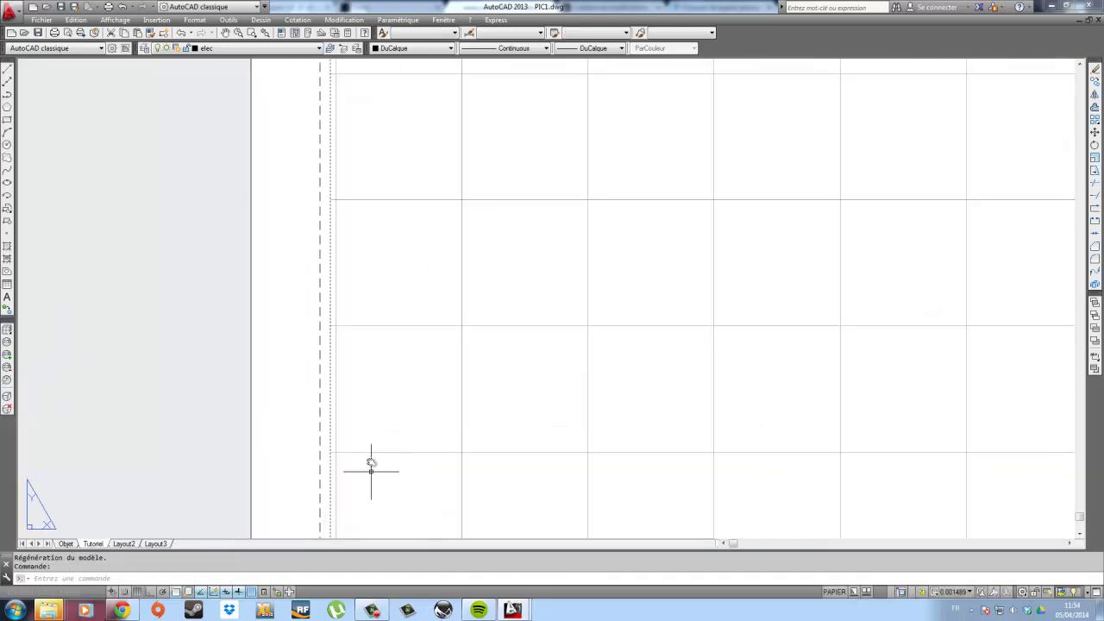
{"action": "middle_click_drag", "start_coordinate": [370, 460], "coordinate": [370, 406]}
{"action": "left_click", "coordinate": [380, 433]}
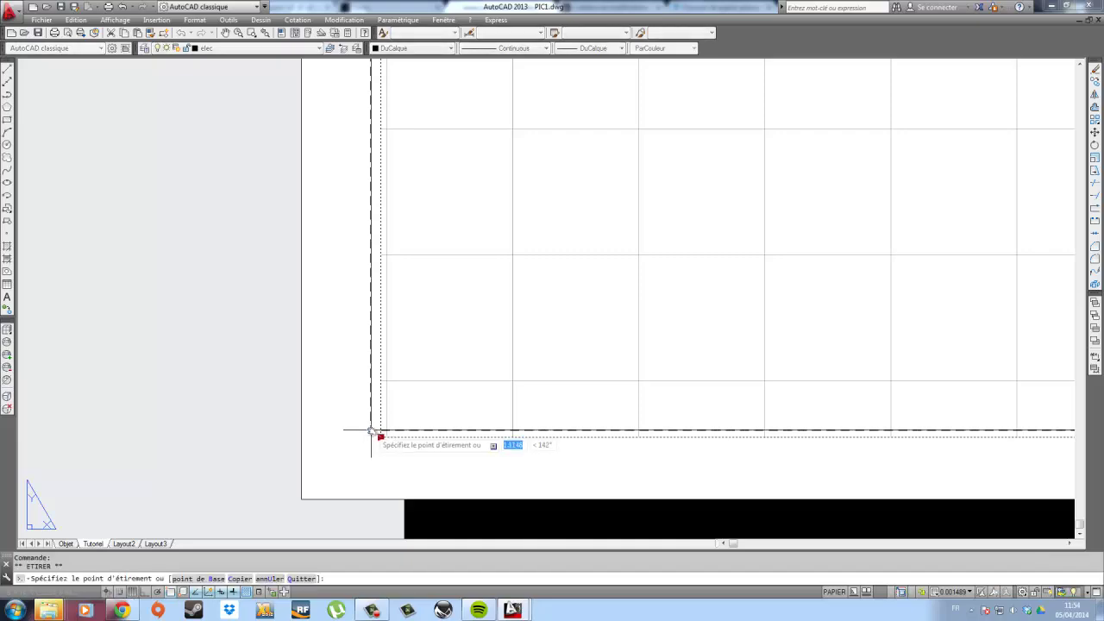
{"action": "scroll", "coordinate": [575, 283], "scroll_direction": "down", "scroll_amount": 5}
{"action": "scroll", "coordinate": [513, 356], "scroll_direction": "down", "scroll_amount": 3}
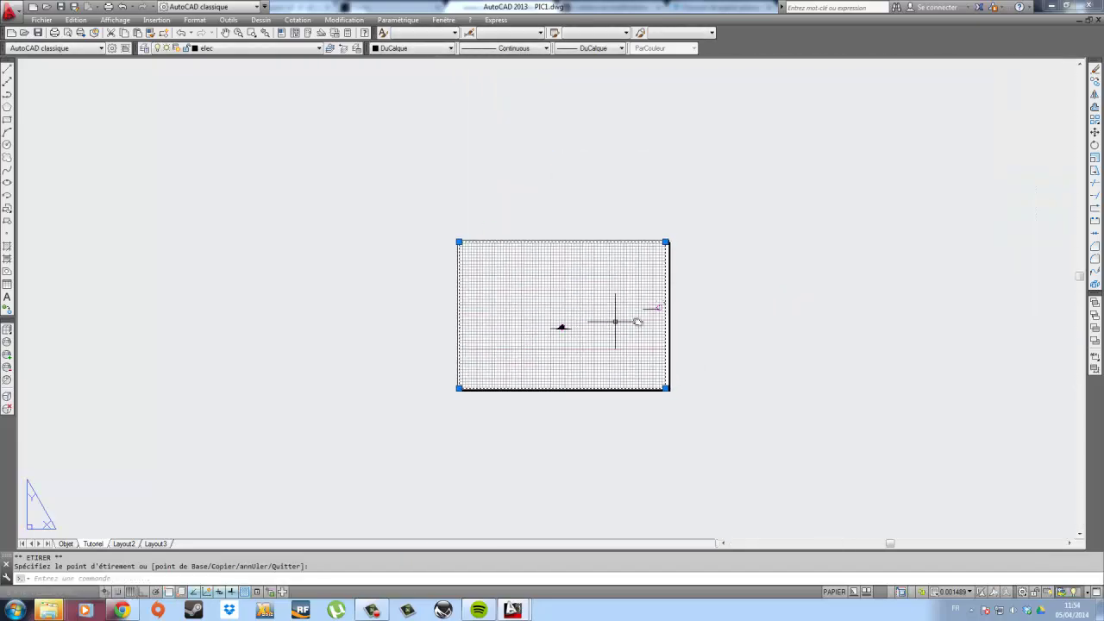
Check the viewport's lower-right corner against the printable-area margin and clear the selection.
{"action": "scroll", "coordinate": [621, 319], "scroll_direction": "up", "scroll_amount": 4}
{"action": "middle_click_drag", "start_coordinate": [517, 367], "coordinate": [584, 315]}
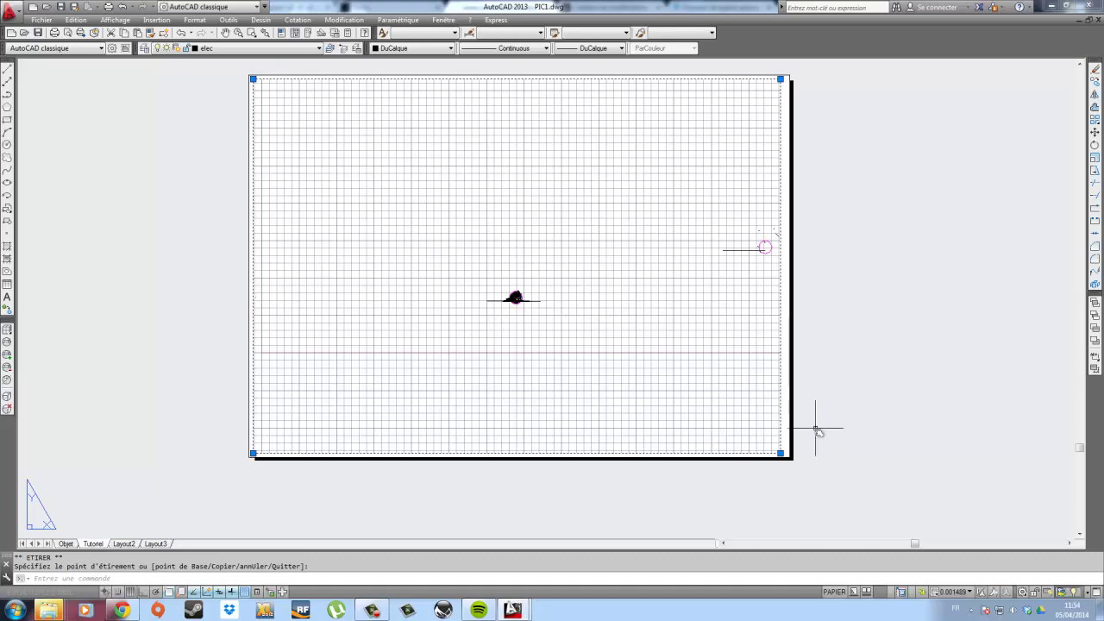
{"action": "scroll", "coordinate": [796, 457], "scroll_direction": "up", "scroll_amount": 8}
{"action": "scroll", "coordinate": [696, 423], "scroll_direction": "up", "scroll_amount": 2}
{"action": "scroll", "coordinate": [657, 423], "scroll_direction": "down", "scroll_amount": 6}
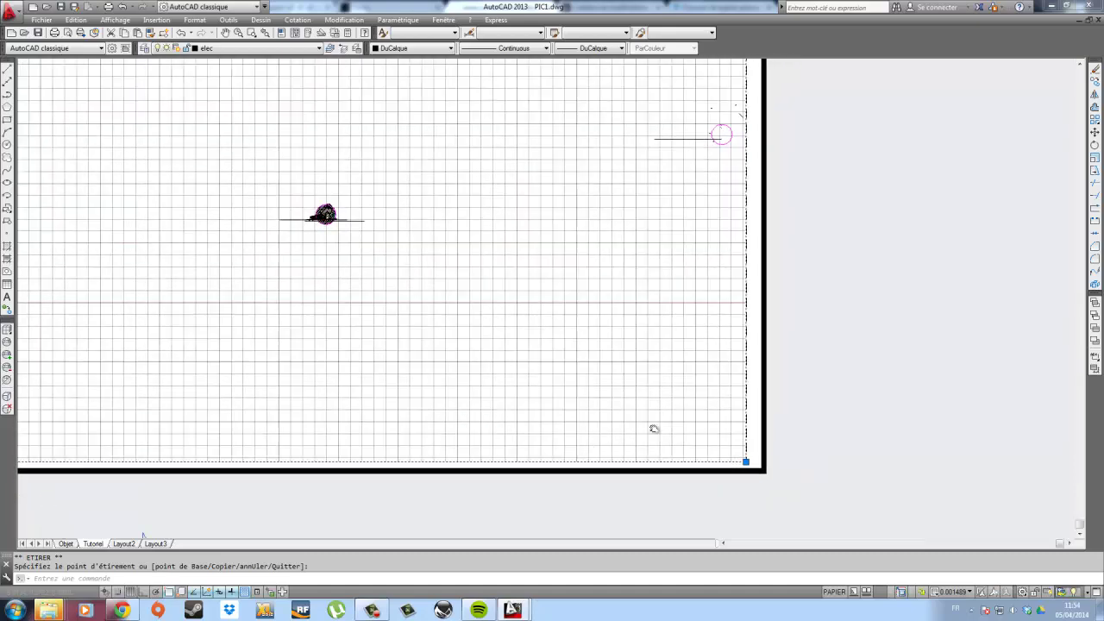
{"action": "middle_click_drag", "start_coordinate": [603, 337], "coordinate": [547, 328]}
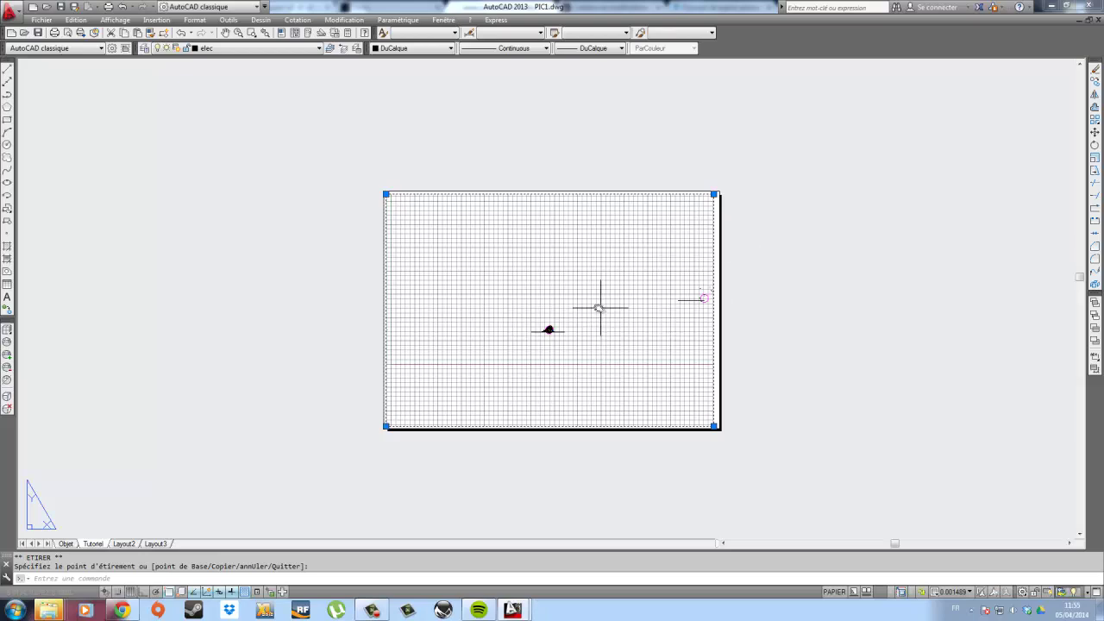
{"action": "key", "text": "Escape"}
Enter model space inside the layout viewport and turn off its grid display.
{"action": "double_click", "coordinate": [578, 312]}
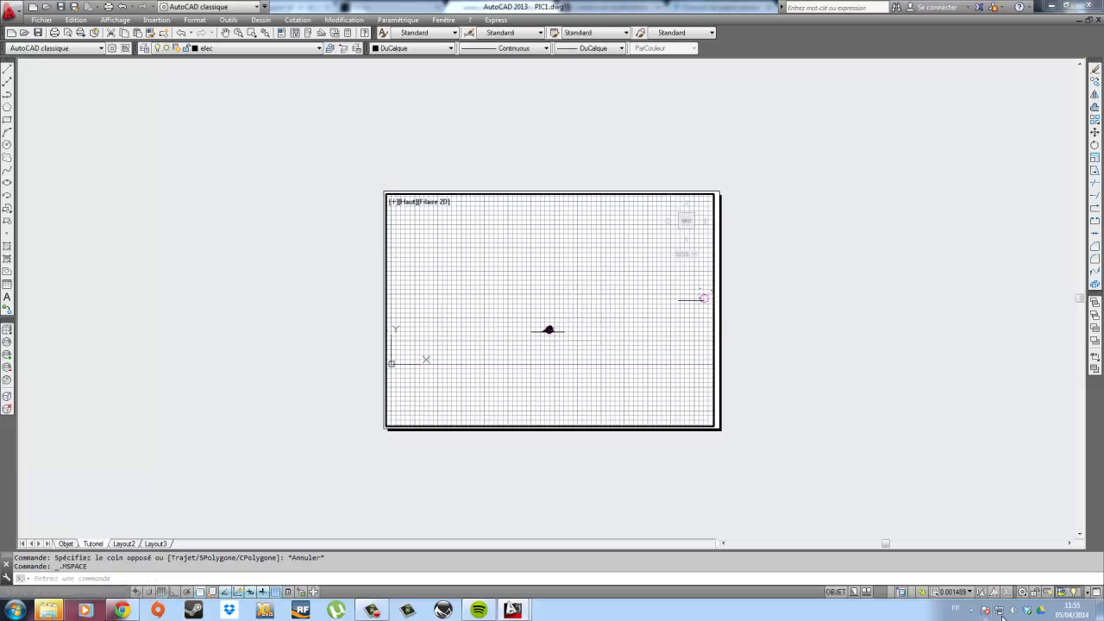
{"action": "double_click", "coordinate": [892, 367]}
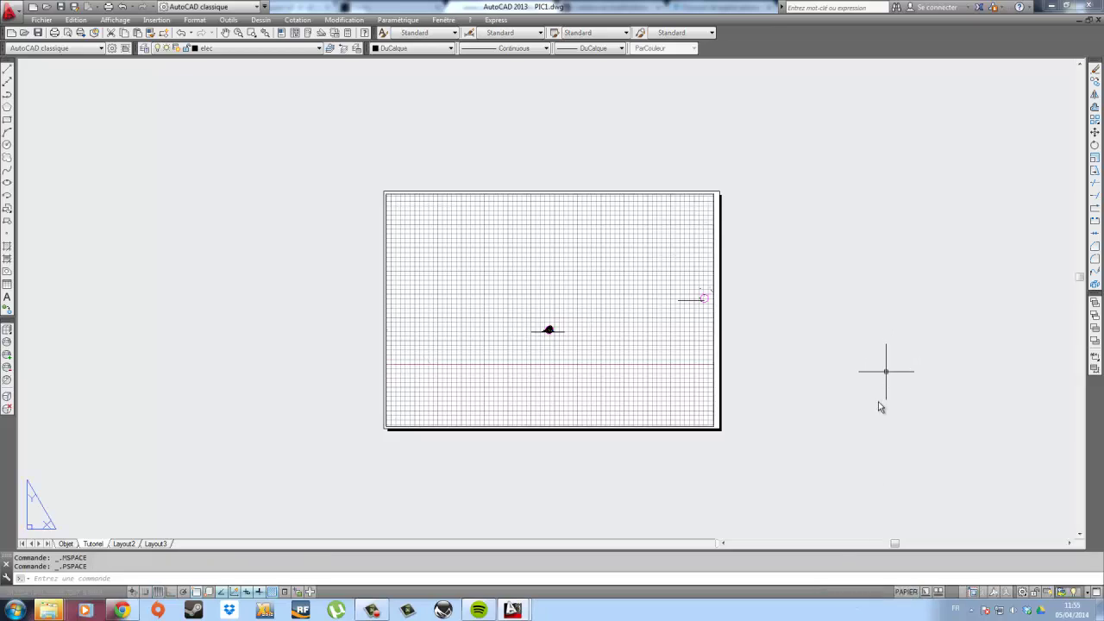
{"action": "double_click", "coordinate": [638, 326]}
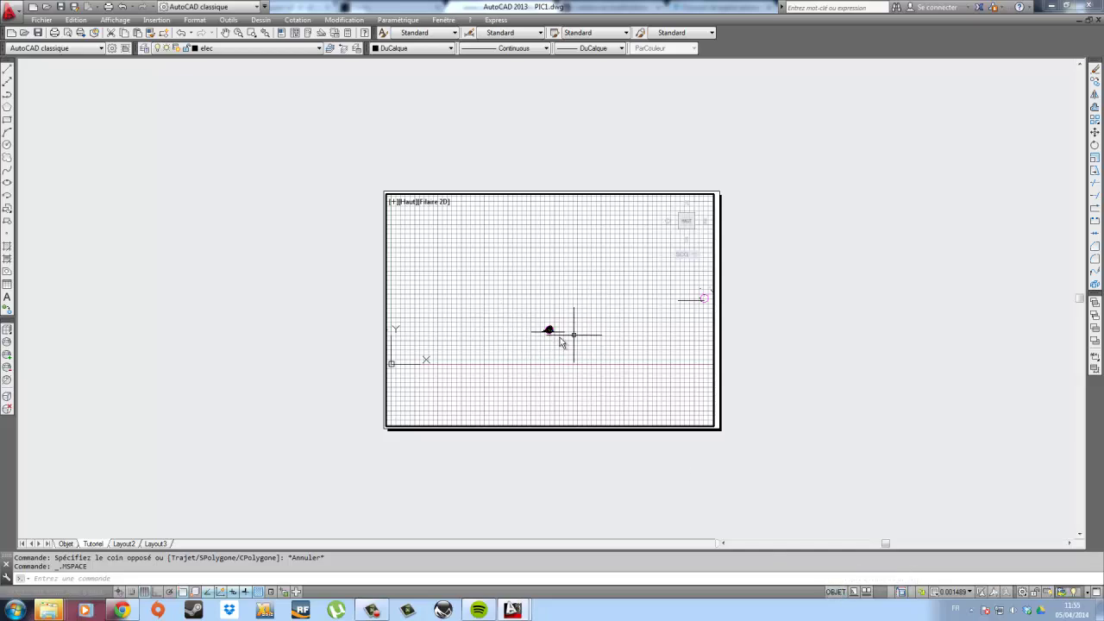
{"action": "left_click", "coordinate": [144, 592]}
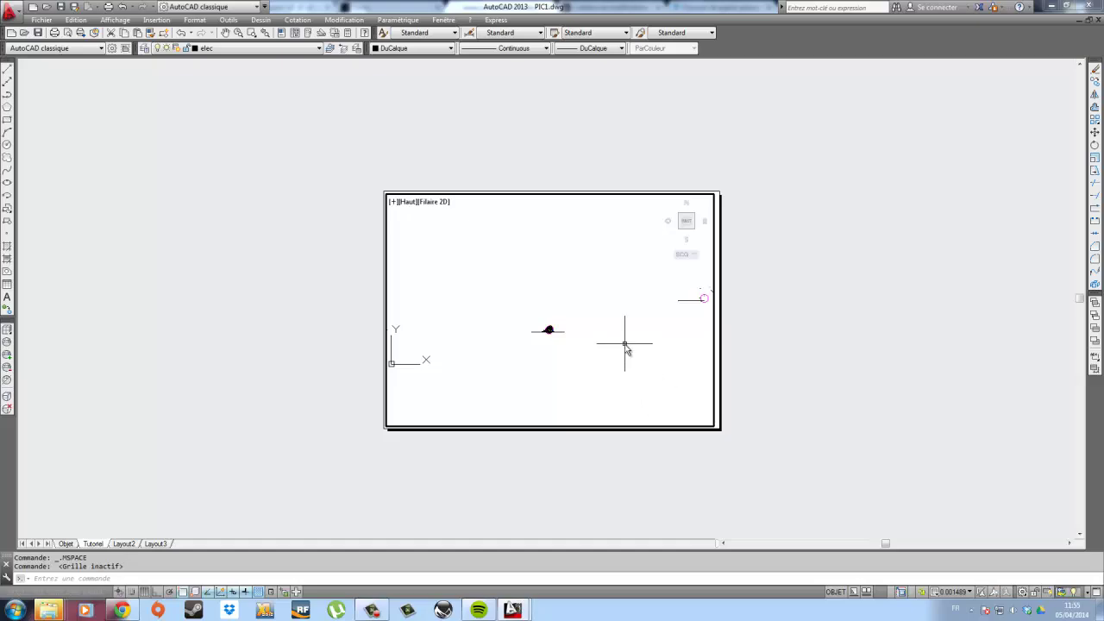
Enlarge and position the site plan so its whole no-fly circle fits inside the viewport, and return to paper space.
{"action": "scroll", "coordinate": [560, 326], "scroll_direction": "up", "scroll_amount": 5}
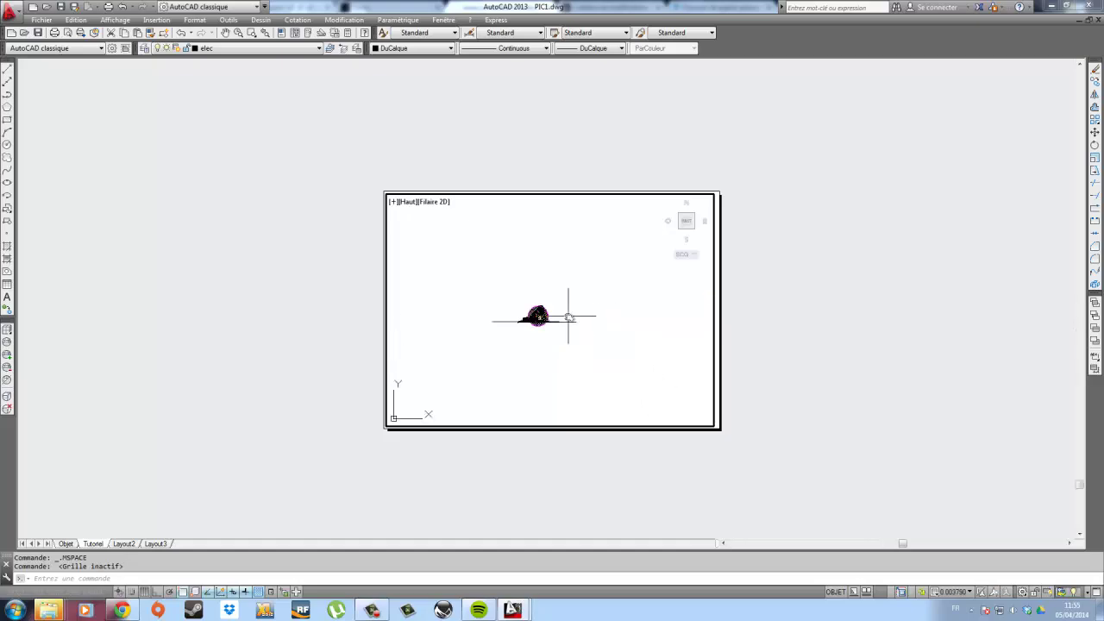
{"action": "scroll", "coordinate": [521, 346], "scroll_direction": "up", "scroll_amount": 6}
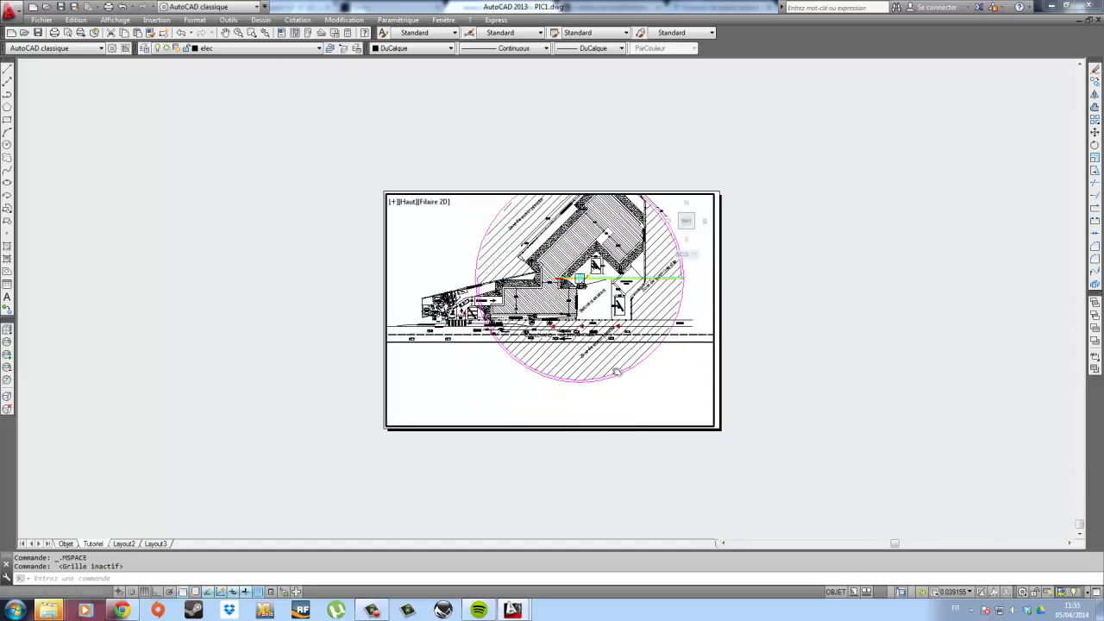
{"action": "middle_click_drag", "start_coordinate": [614, 398], "coordinate": [608, 408]}
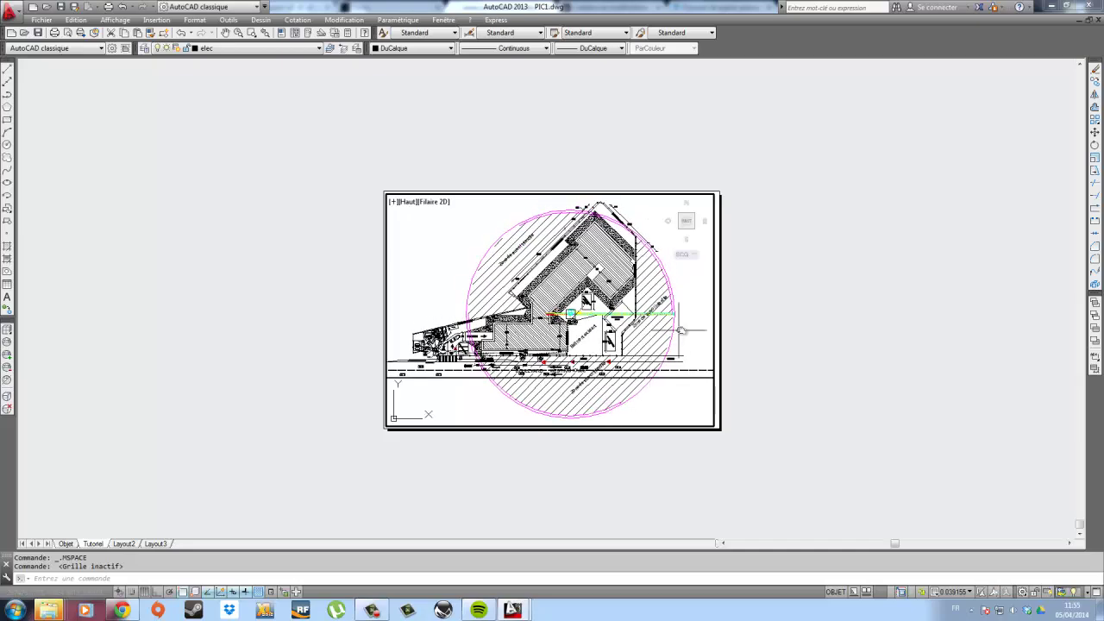
{"action": "double_click", "coordinate": [774, 297]}
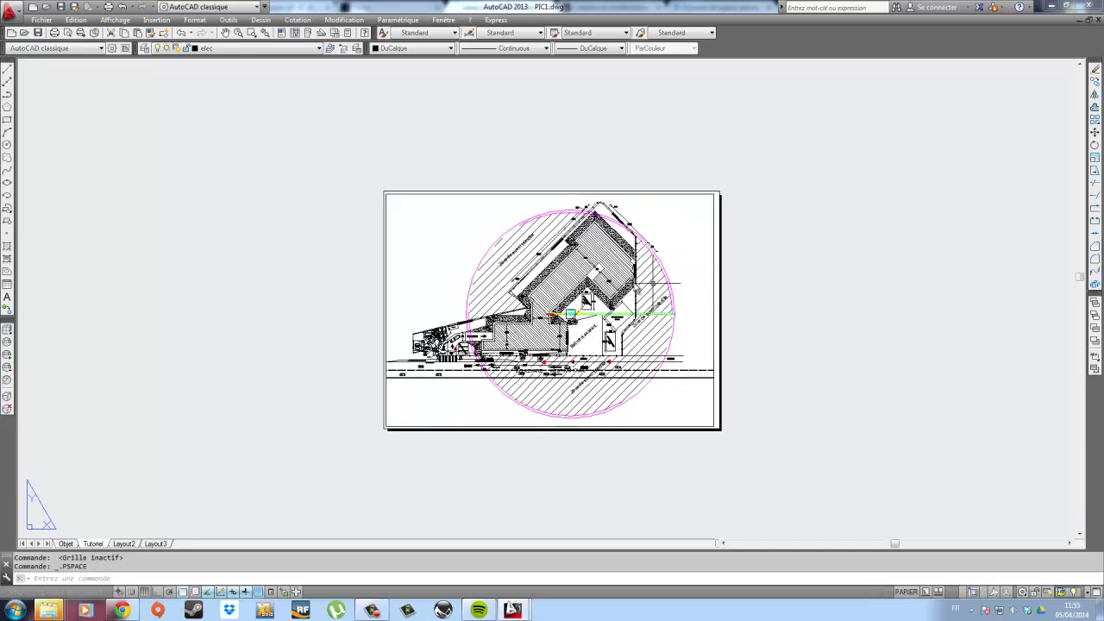
{"action": "scroll", "coordinate": [556, 292], "scroll_direction": "up", "scroll_amount": 2}
{"action": "scroll", "coordinate": [579, 310], "scroll_direction": "down", "scroll_amount": 2}
{"action": "scroll", "coordinate": [609, 330], "scroll_direction": "up", "scroll_amount": 1}
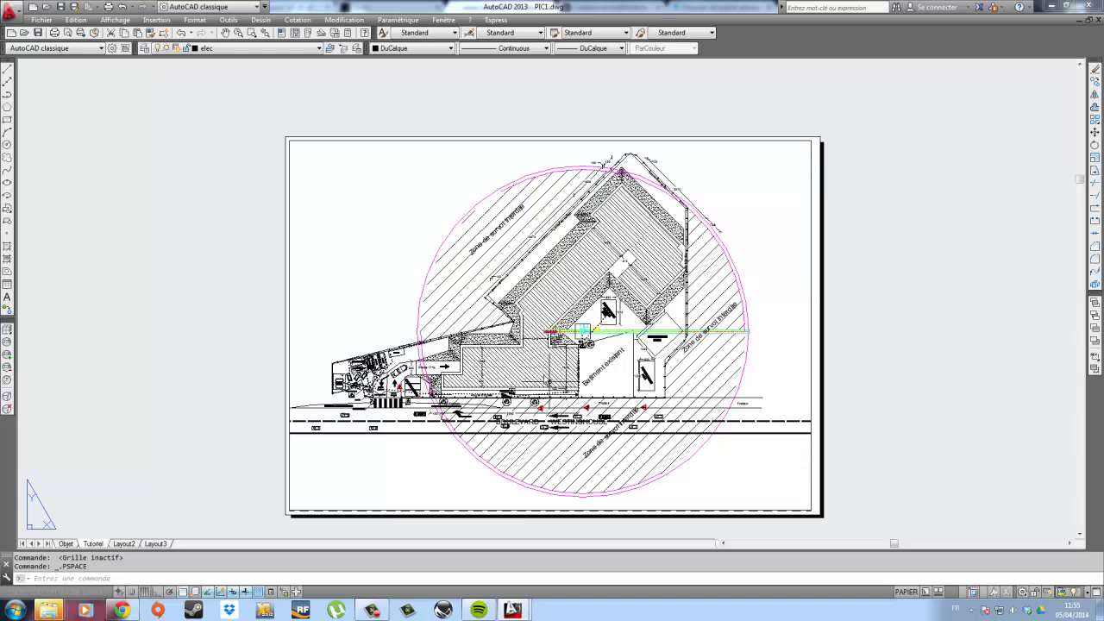
Enter model space inside the layout viewport, set its scale to 10:200 and reposition the site plan.
{"action": "double_click", "coordinate": [724, 214]}
{"action": "scroll", "coordinate": [722, 211], "scroll_direction": "up", "scroll_amount": 4}
{"action": "middle_click_drag", "start_coordinate": [672, 195], "coordinate": [704, 307]}
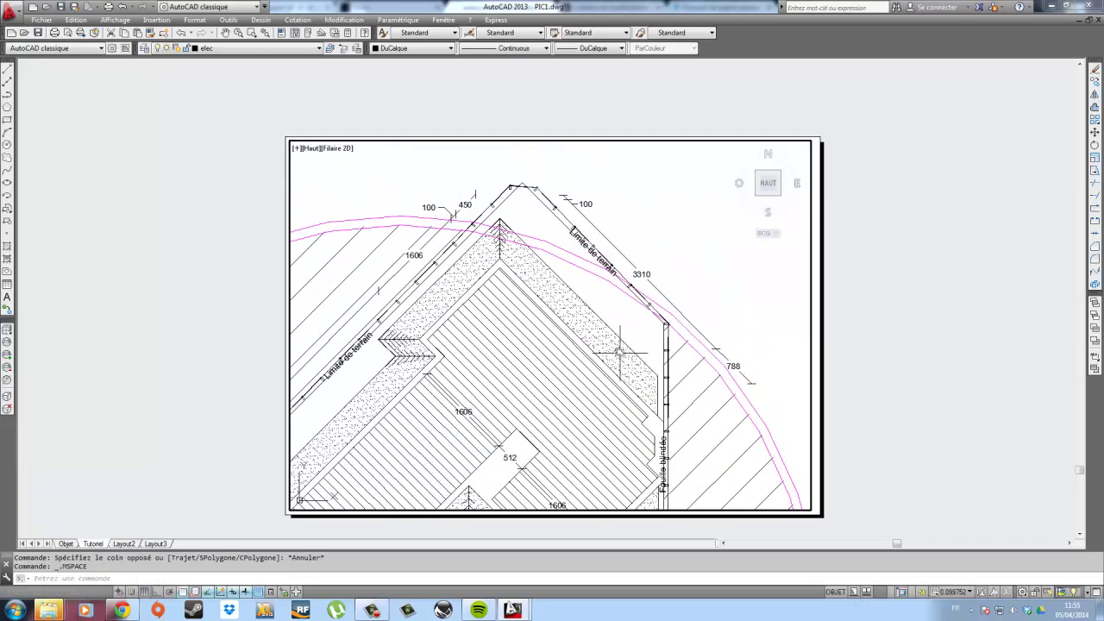
{"action": "middle_click_drag", "start_coordinate": [623, 352], "coordinate": [699, 278]}
{"action": "scroll", "coordinate": [703, 319], "scroll_direction": "down", "scroll_amount": 3}
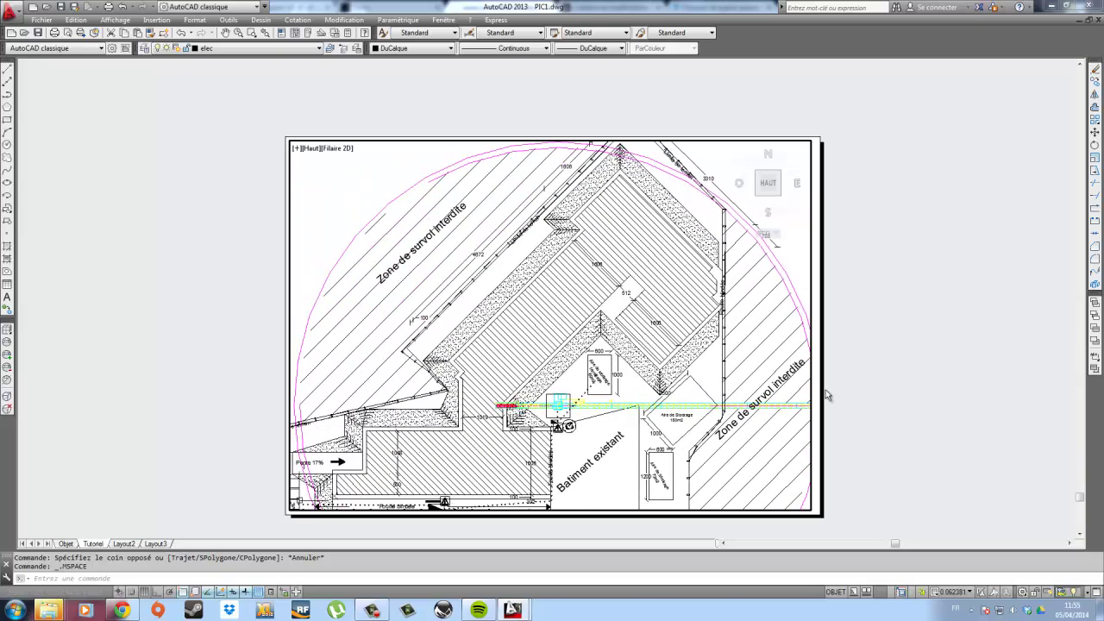
{"action": "scroll", "coordinate": [824, 395], "scroll_direction": "down", "scroll_amount": 3}
{"action": "middle_click_drag", "start_coordinate": [825, 394], "coordinate": [661, 339]}
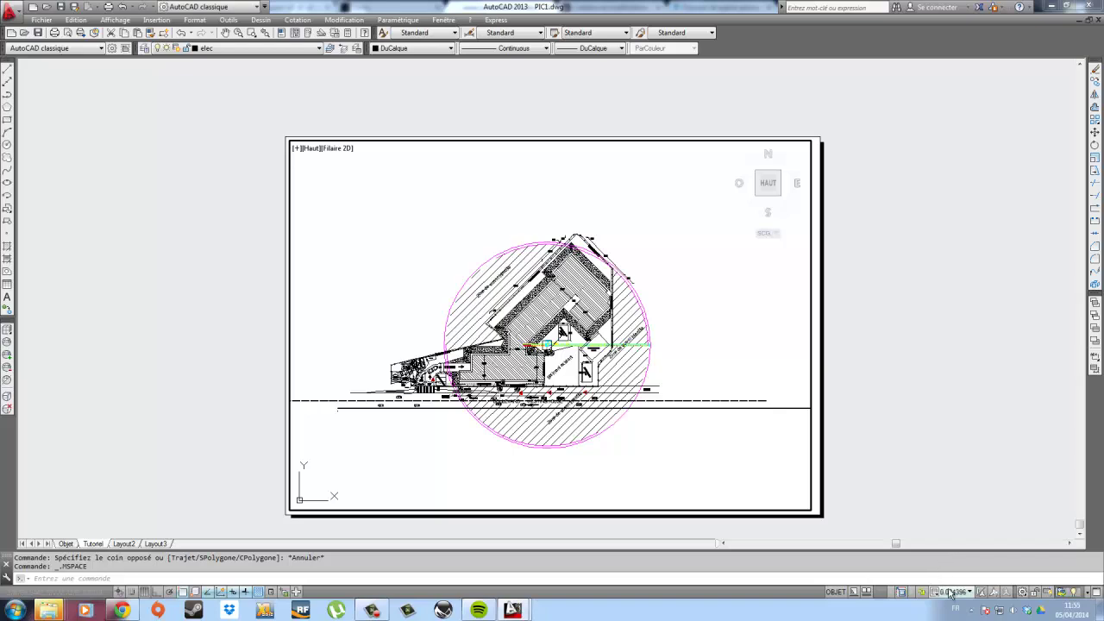
{"action": "left_click", "coordinate": [950, 593]}
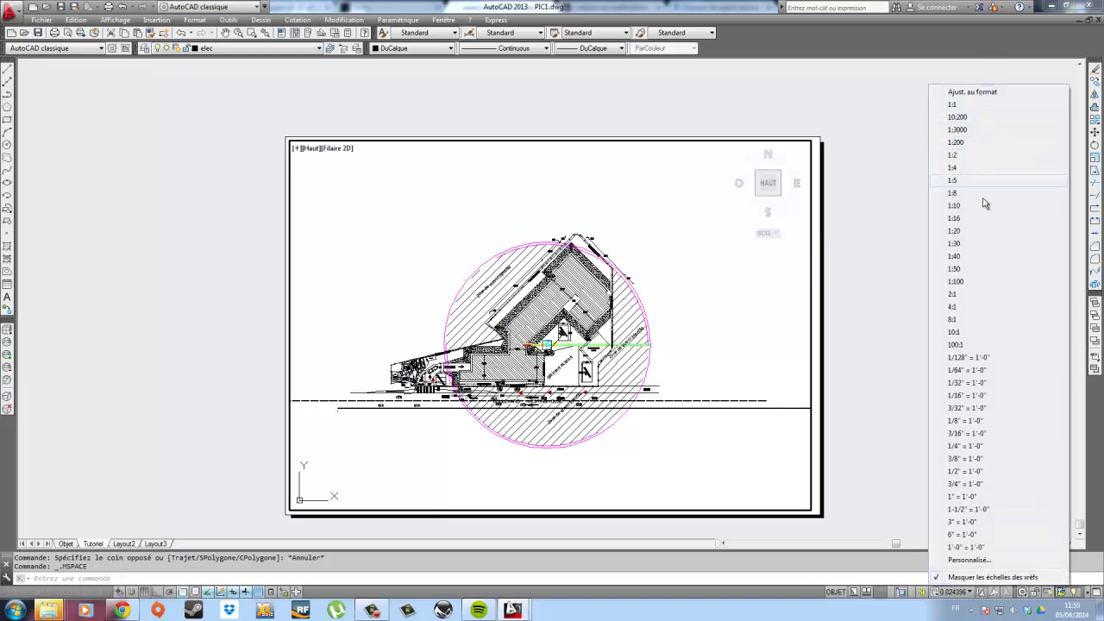
{"action": "left_click", "coordinate": [975, 118]}
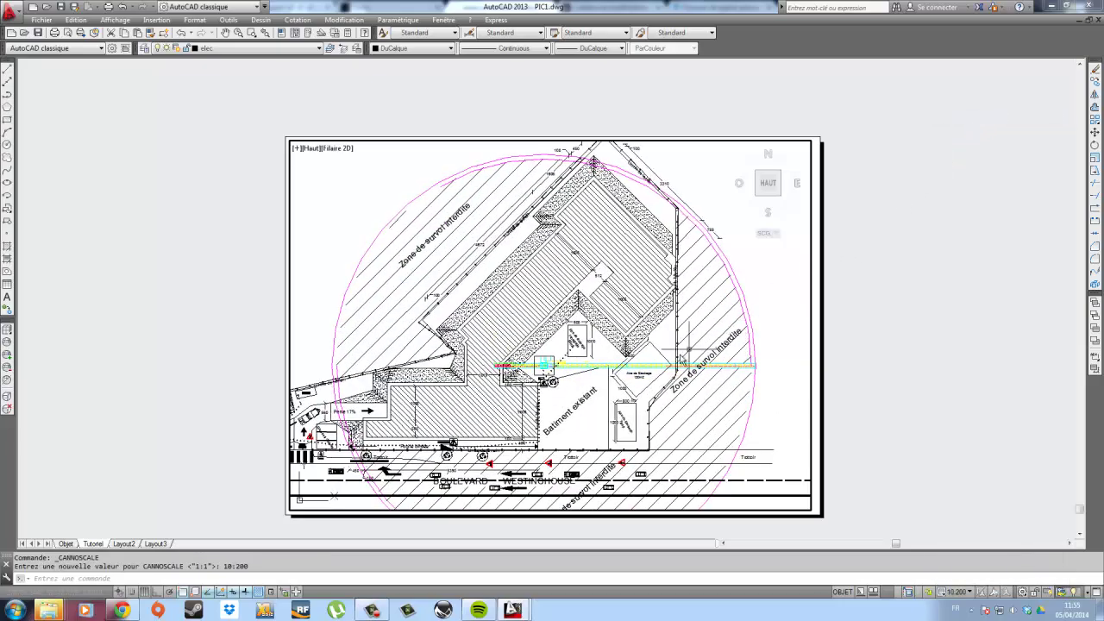
{"action": "mouse_move", "coordinate": [683, 355]}
{"action": "middle_mouse_down"}
{"action": "mouse_move", "coordinate": [738, 351]}
{"action": "mouse_move", "coordinate": [731, 358]}
{"action": "middle_mouse_up"}
Try the viewport scales 1:100, 1:10 and 1:50, and enlarge the site plan freely to fill the frame.
{"action": "left_click", "coordinate": [963, 592]}
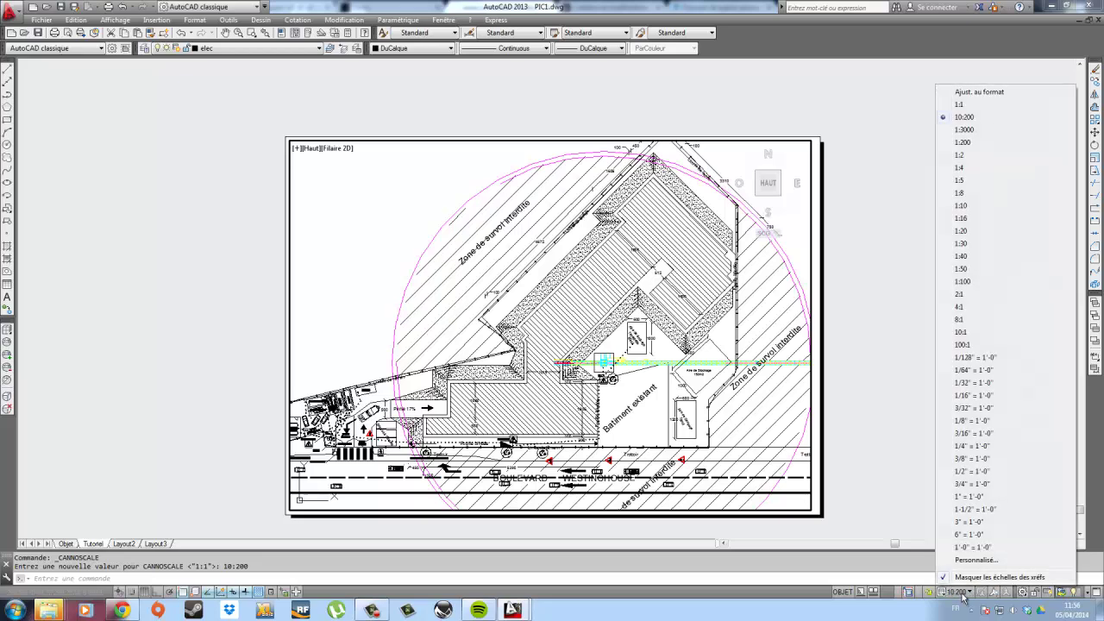
{"action": "left_click", "coordinate": [1045, 285]}
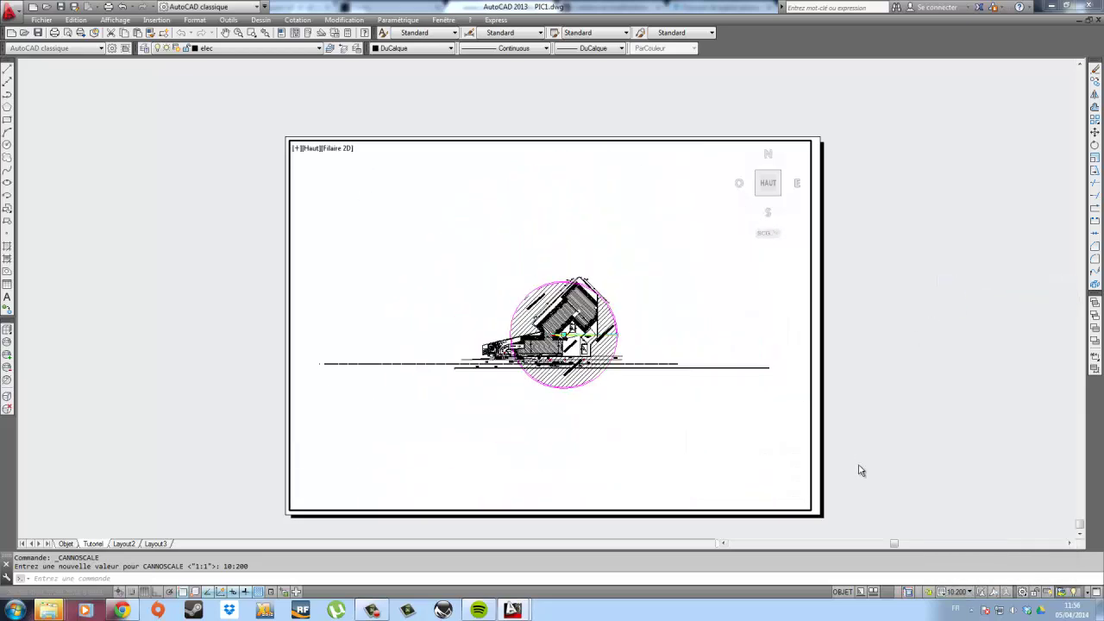
{"action": "left_click", "coordinate": [958, 591]}
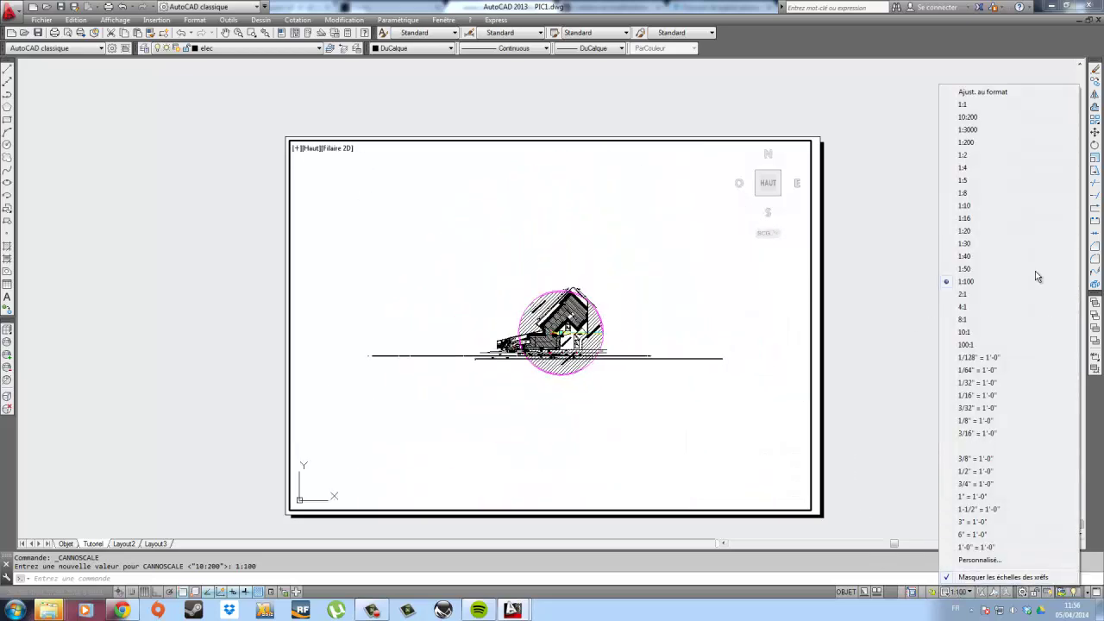
{"action": "left_click", "coordinate": [983, 207]}
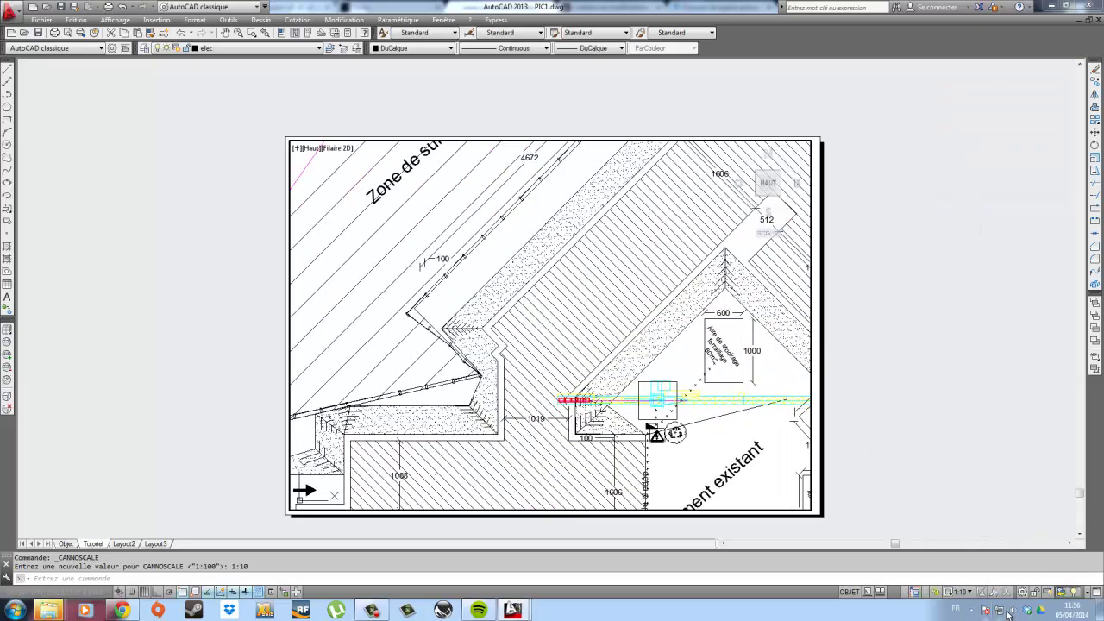
{"action": "left_click", "coordinate": [959, 592]}
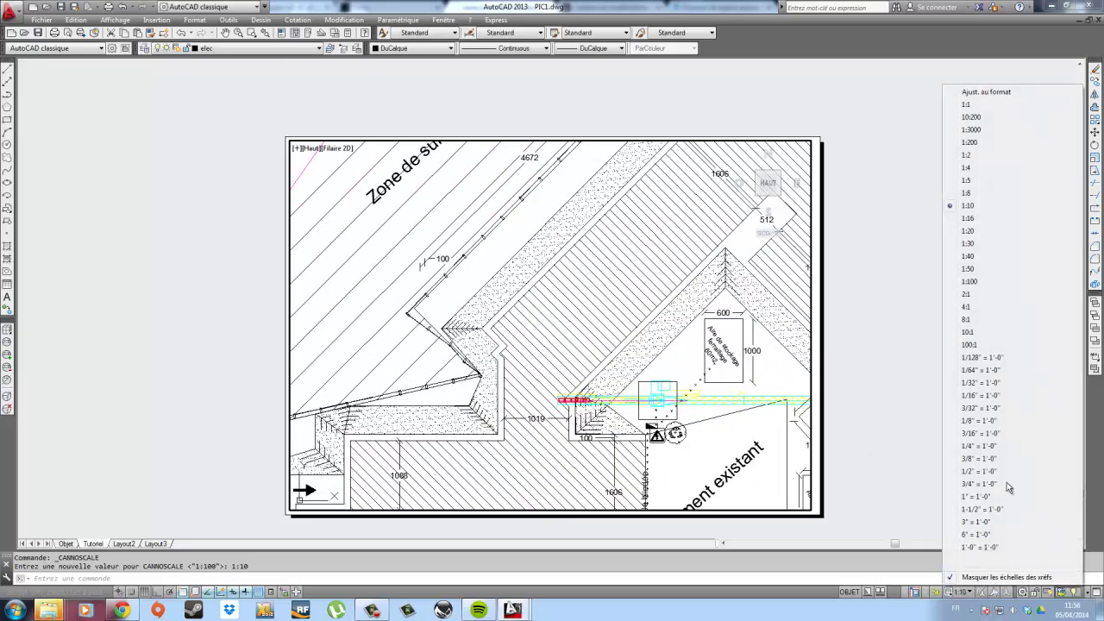
{"action": "left_click", "coordinate": [993, 270]}
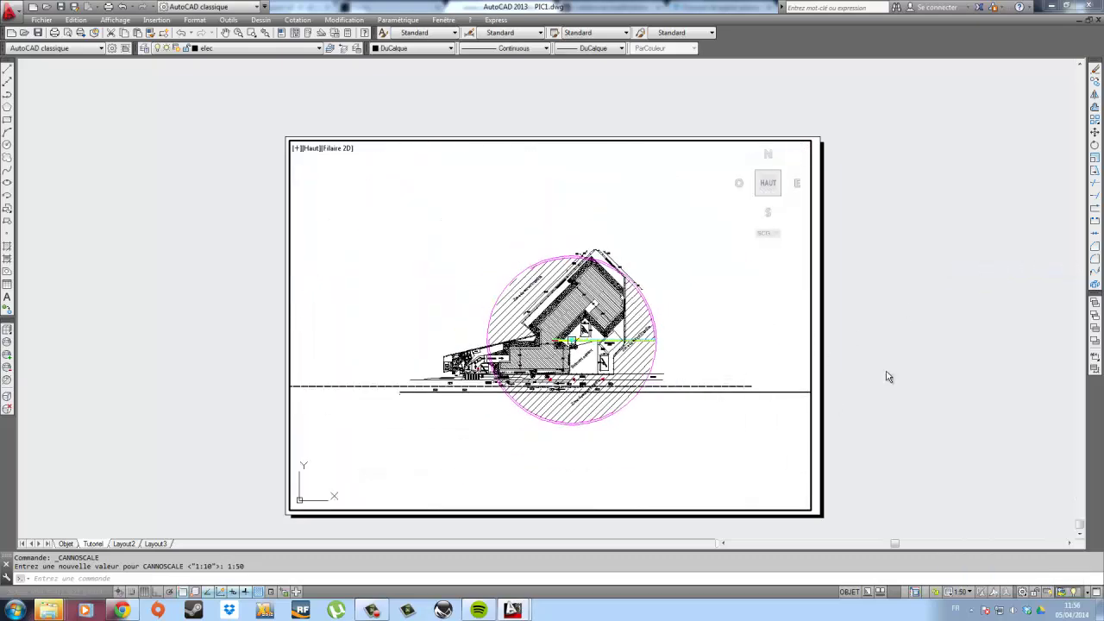
{"action": "scroll", "coordinate": [646, 339], "scroll_direction": "up", "scroll_amount": 4}
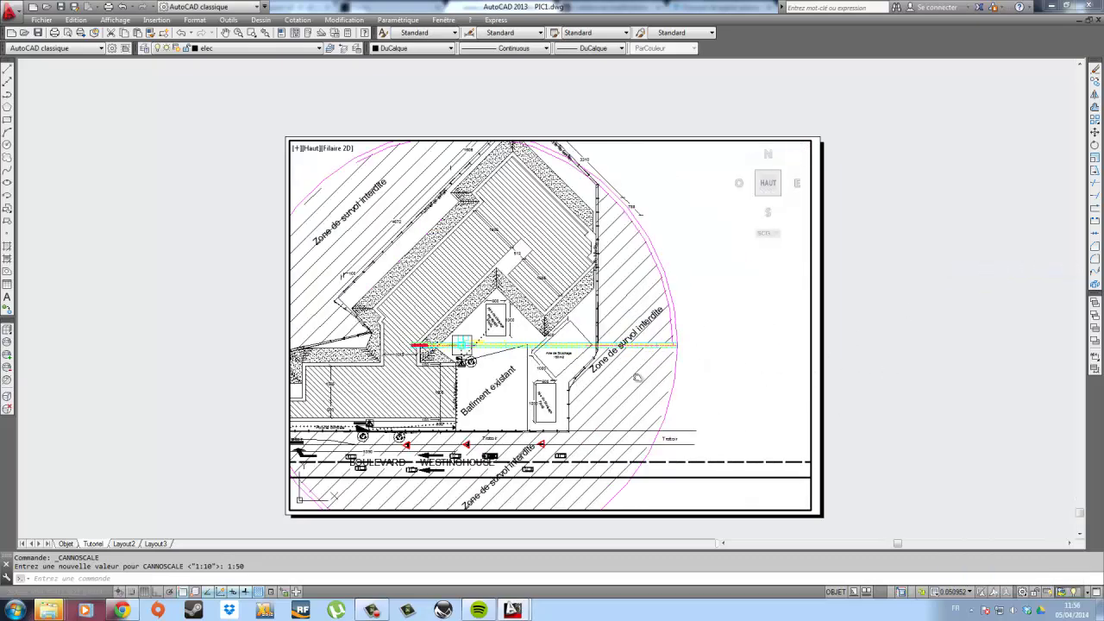
{"action": "middle_click_drag", "start_coordinate": [647, 347], "coordinate": [820, 349]}
{"action": "middle_click_drag", "start_coordinate": [751, 376], "coordinate": [676, 387]}
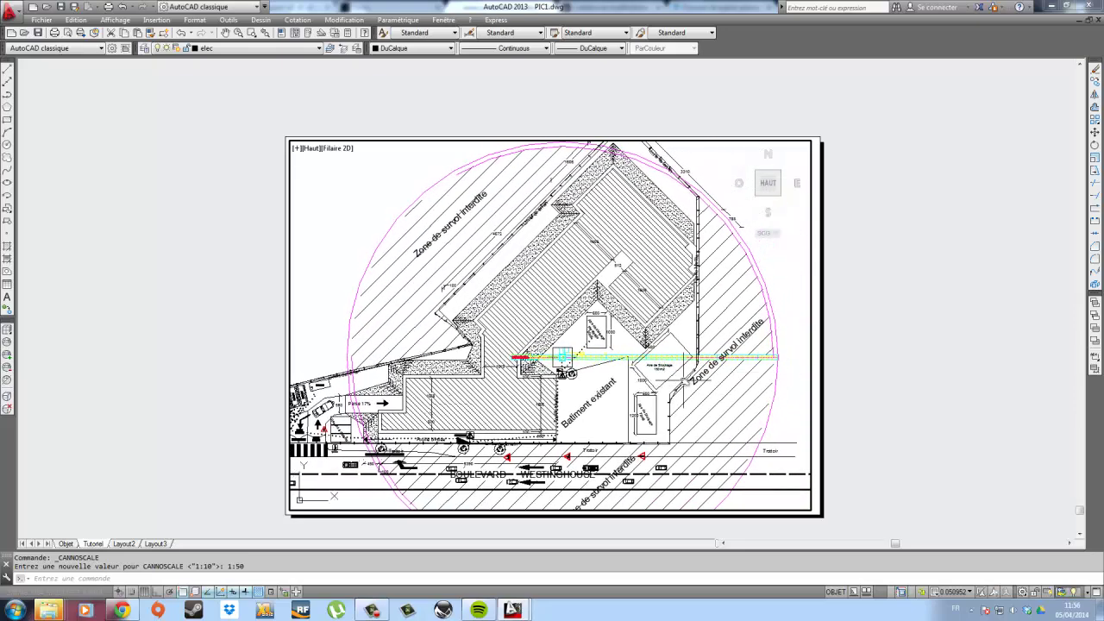
Add a custom scale named 1:250, with 1 paper unit equal to 250 drawing units, and apply it to the viewport.
{"action": "left_click", "coordinate": [962, 593]}
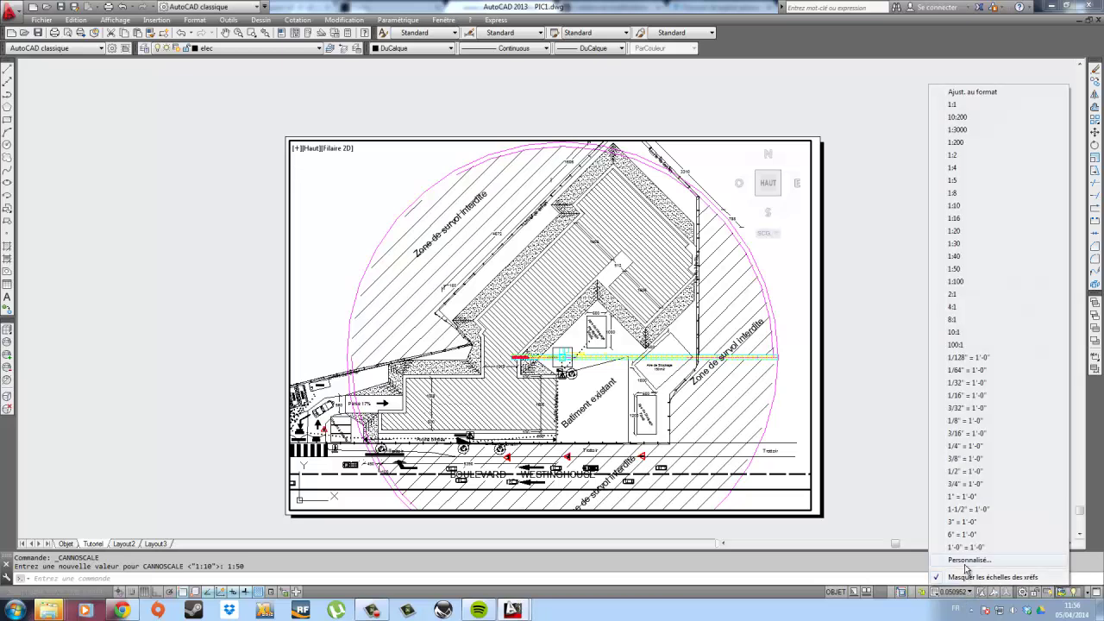
{"action": "left_click", "coordinate": [968, 561]}
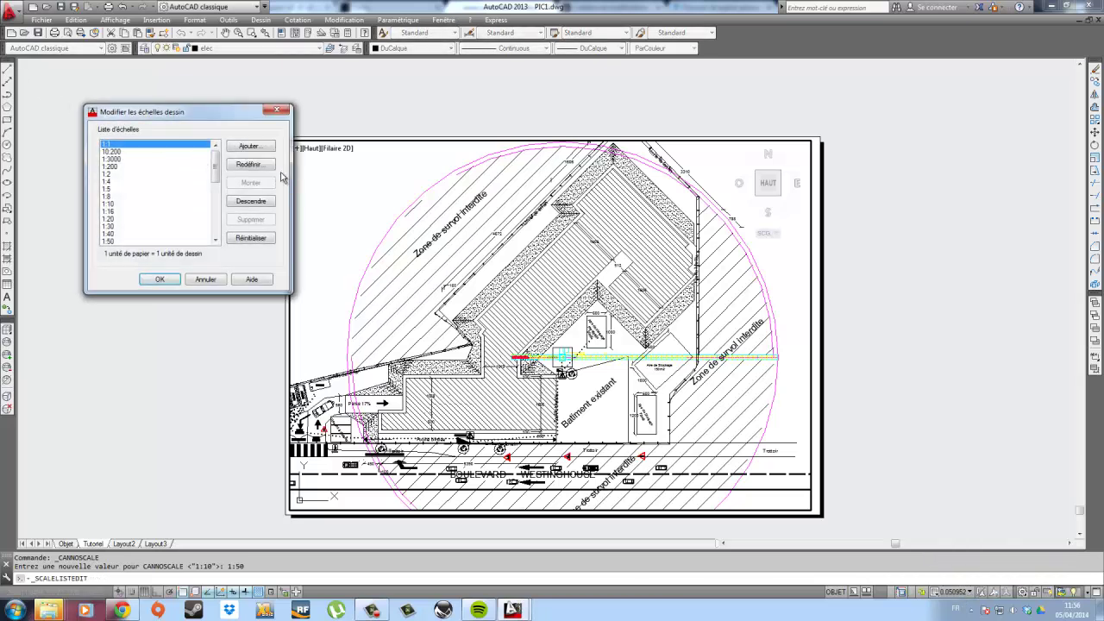
{"action": "left_click", "coordinate": [249, 148]}
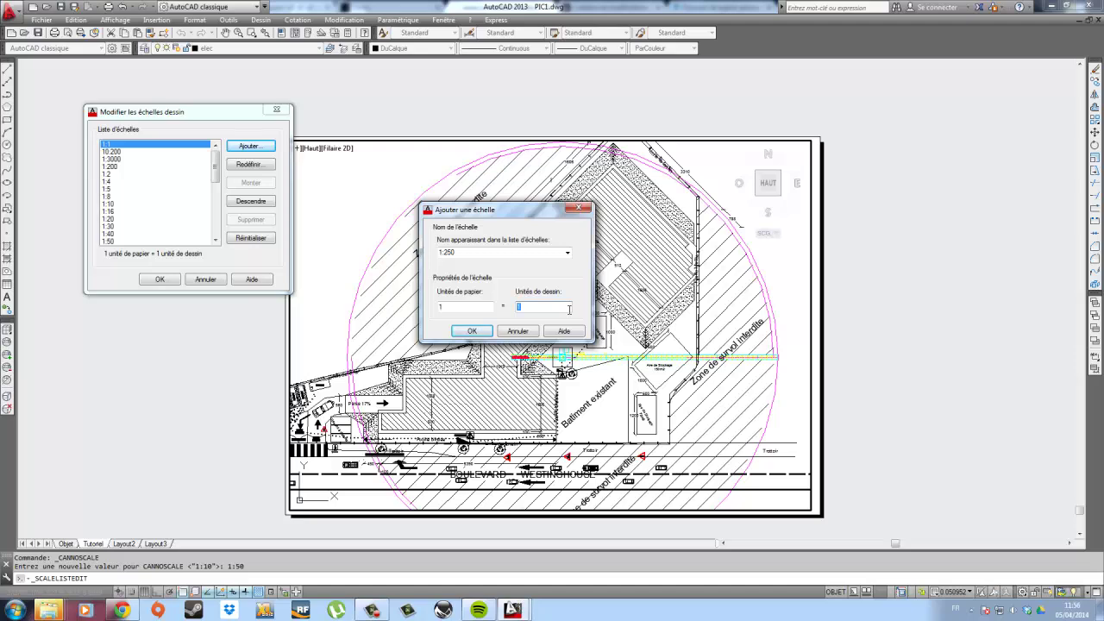
{"action": "left_click", "coordinate": [473, 331]}
{"action": "left_click", "coordinate": [168, 278]}
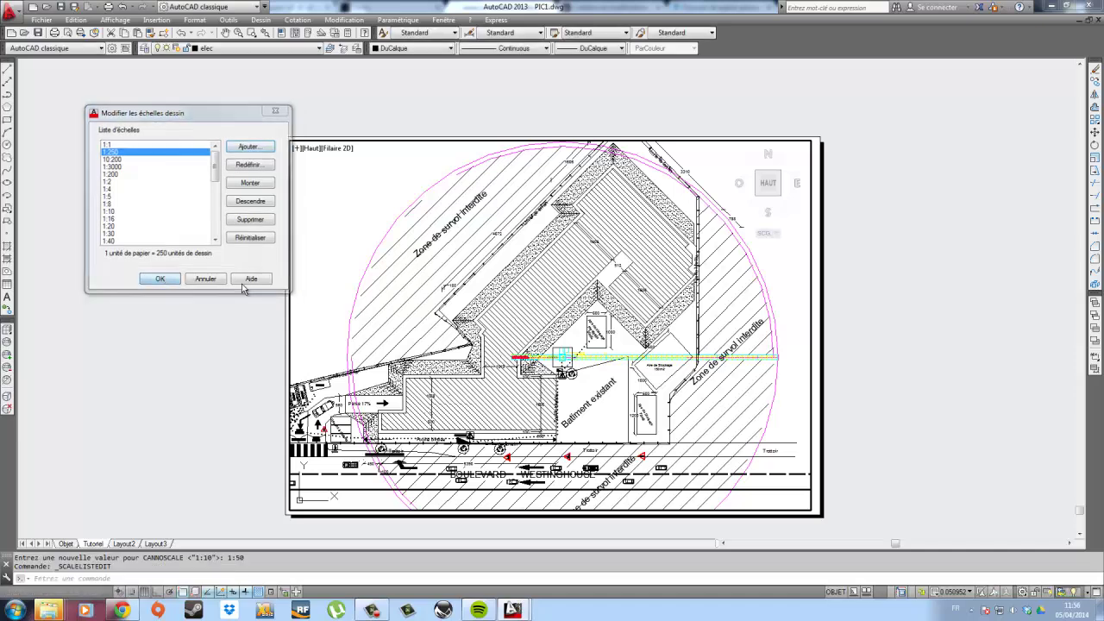
{"action": "left_click", "coordinate": [949, 592]}
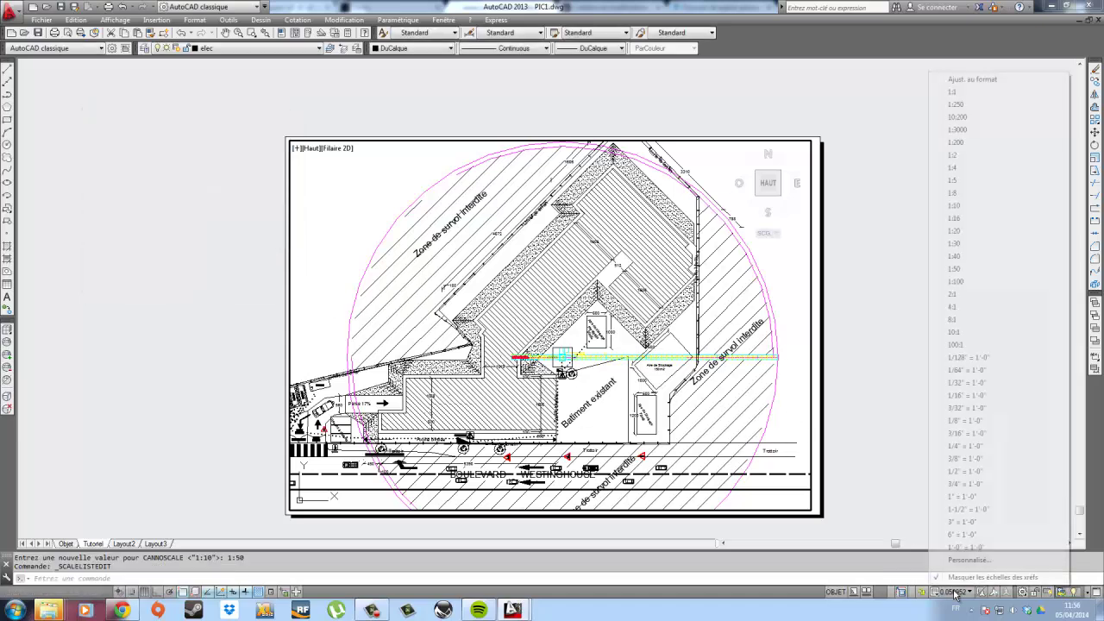
{"action": "left_click", "coordinate": [955, 105]}
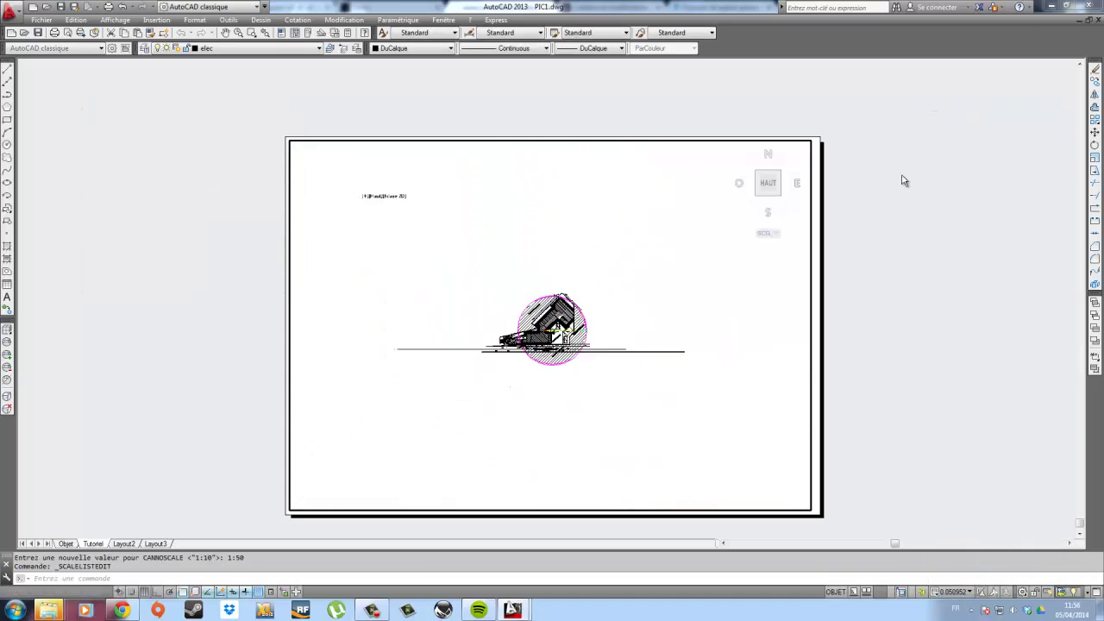
Set the viewport scale to 10:200, reposition the site plan in the frame and return to paper space.
{"action": "left_click", "coordinate": [959, 592]}
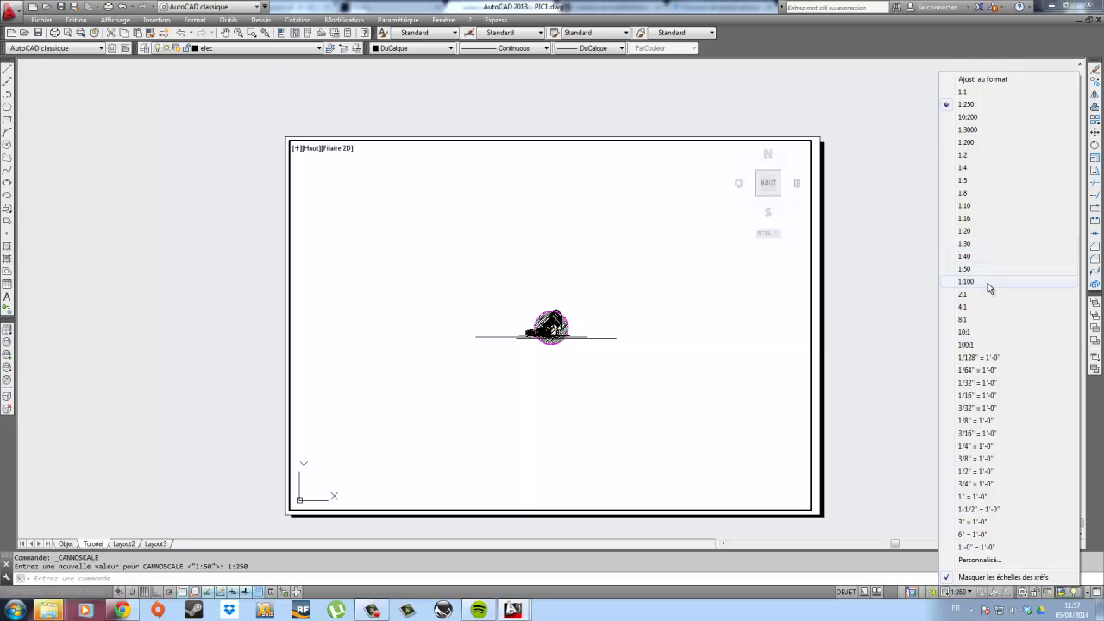
{"action": "left_click", "coordinate": [989, 117]}
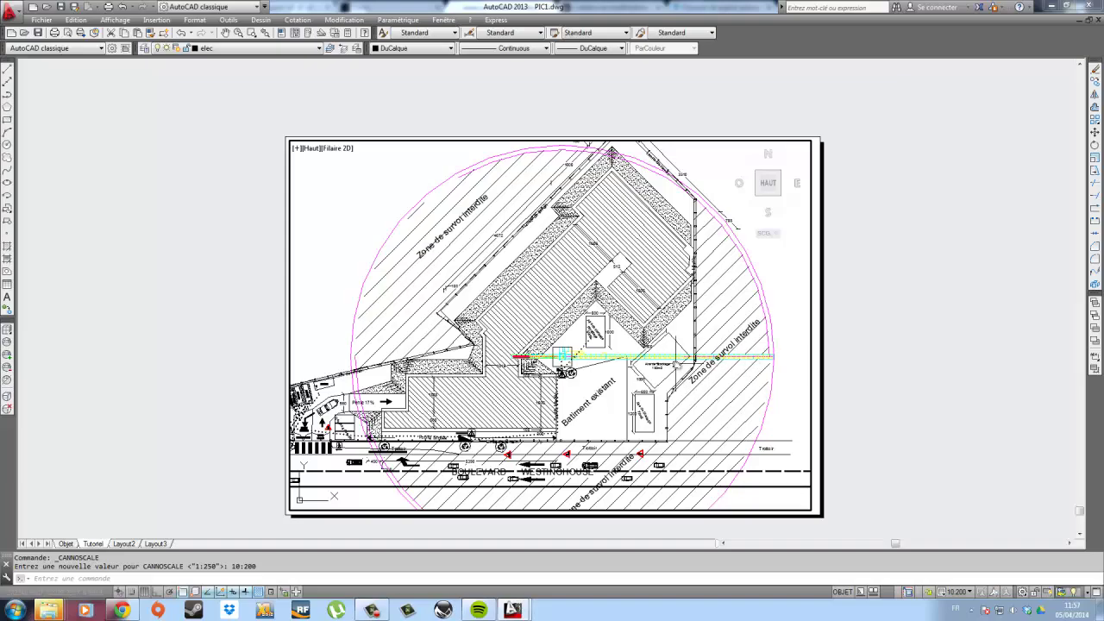
{"action": "mouse_move", "coordinate": [678, 362]}
{"action": "middle_mouse_down"}
{"action": "mouse_move", "coordinate": [757, 360]}
{"action": "mouse_move", "coordinate": [754, 380]}
{"action": "middle_mouse_up"}
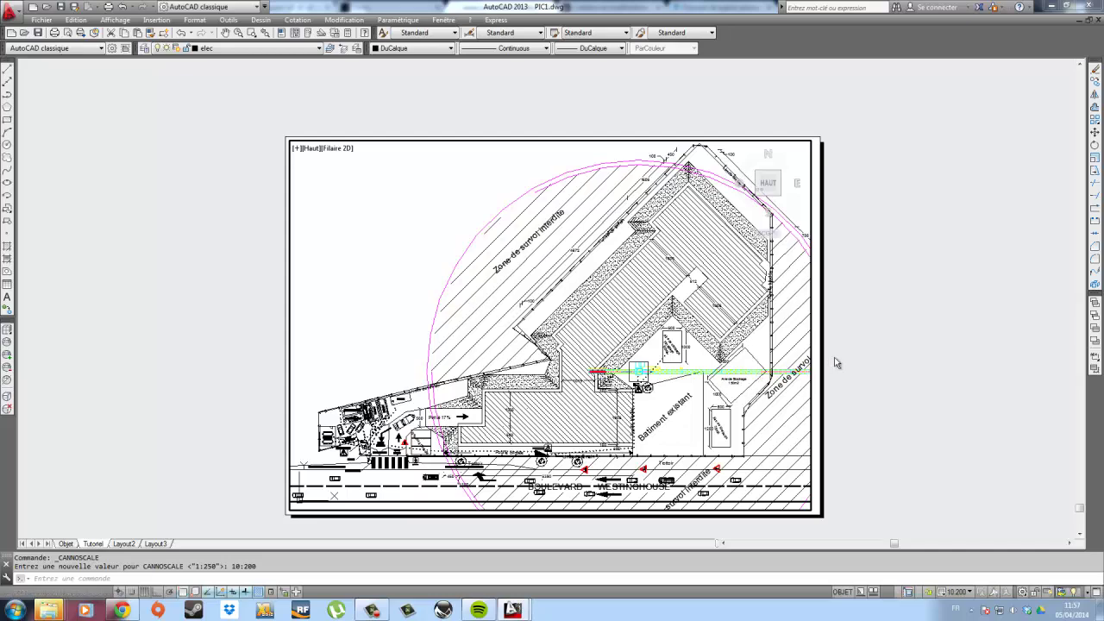
{"action": "double_click", "coordinate": [907, 276]}
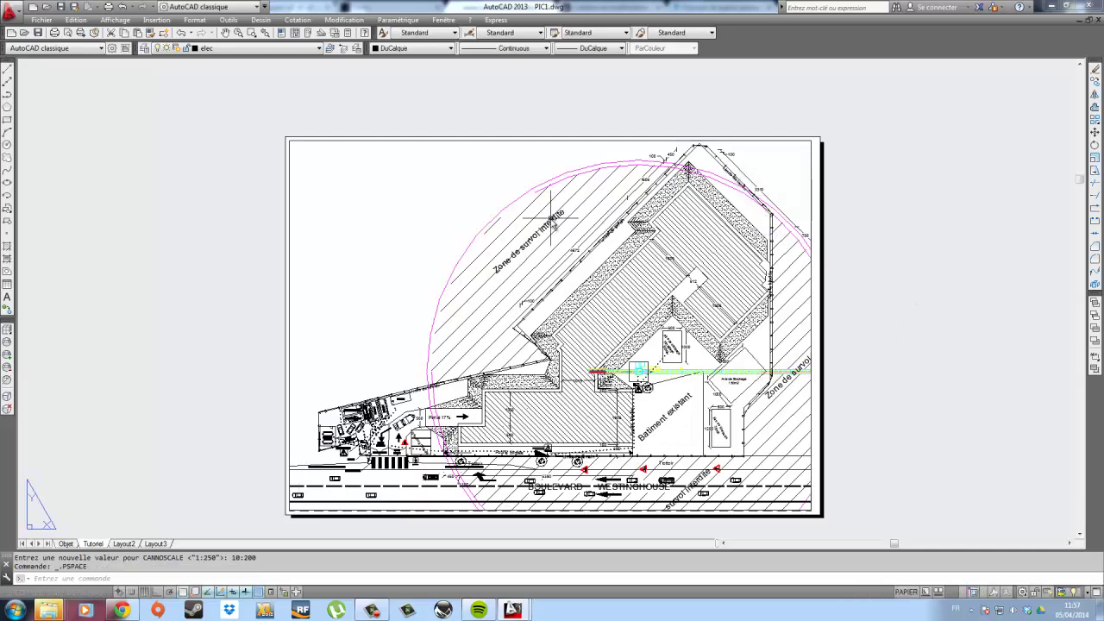
Examine how the magenta outline of the no-fly circle is displayed on the layout sheet in paper space.
{"action": "scroll", "coordinate": [539, 226], "scroll_direction": "up", "scroll_amount": 2}
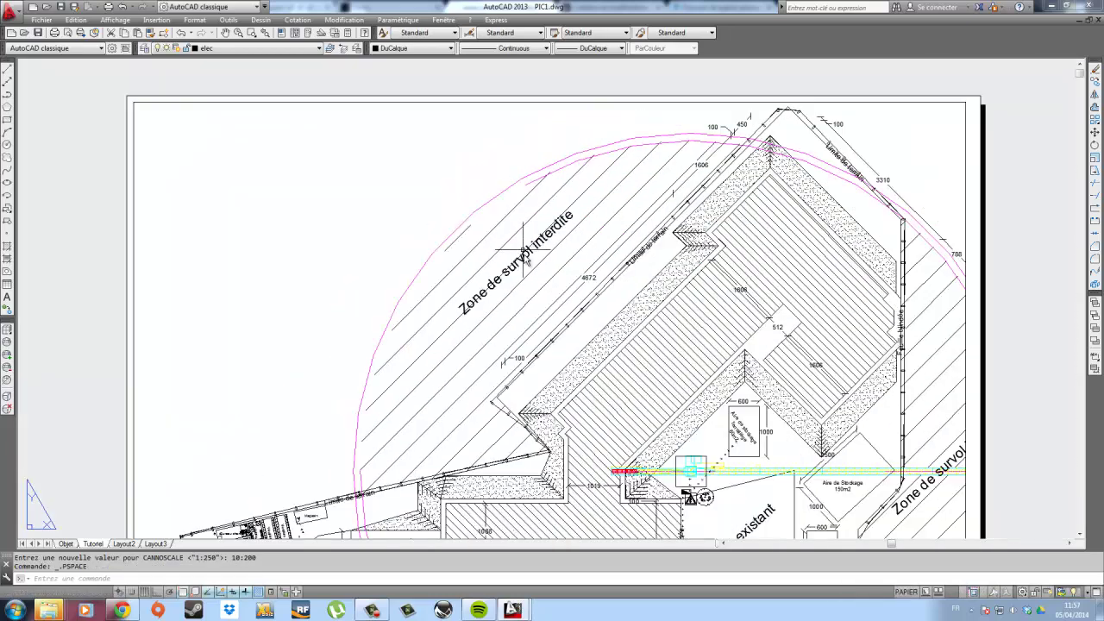
{"action": "scroll", "coordinate": [517, 247], "scroll_direction": "down", "scroll_amount": 2}
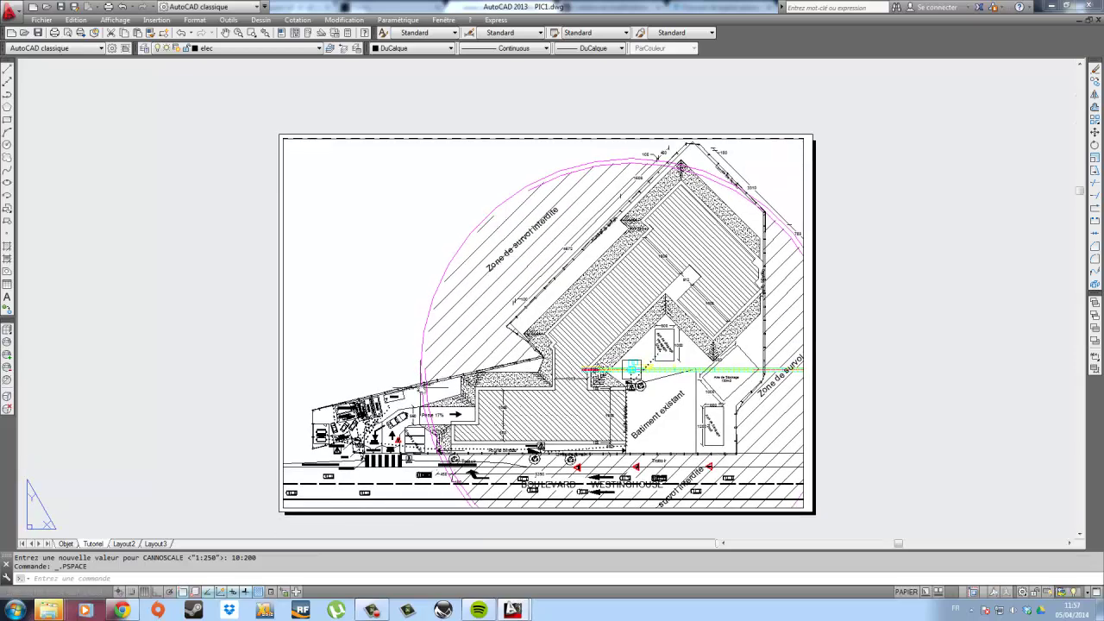
{"action": "scroll", "coordinate": [428, 358], "scroll_direction": "up", "scroll_amount": 3}
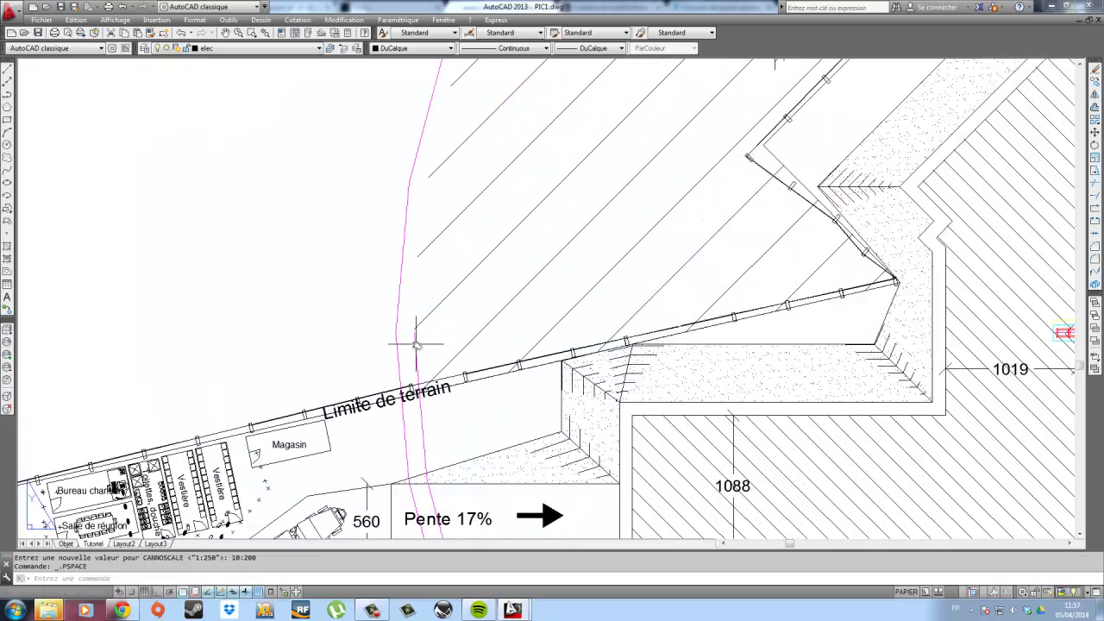
{"action": "left_click", "coordinate": [416, 344]}
{"action": "scroll", "coordinate": [416, 343], "scroll_direction": "down", "scroll_amount": 2}
{"action": "scroll", "coordinate": [419, 364], "scroll_direction": "down", "scroll_amount": 4}
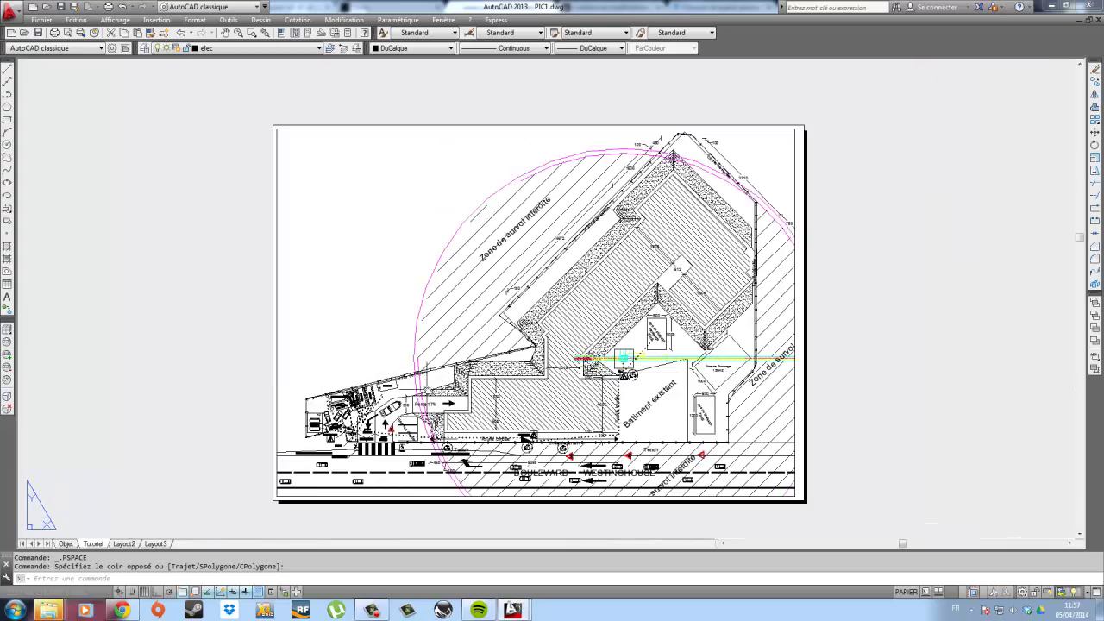
{"action": "scroll", "coordinate": [418, 354], "scroll_direction": "up", "scroll_amount": 4}
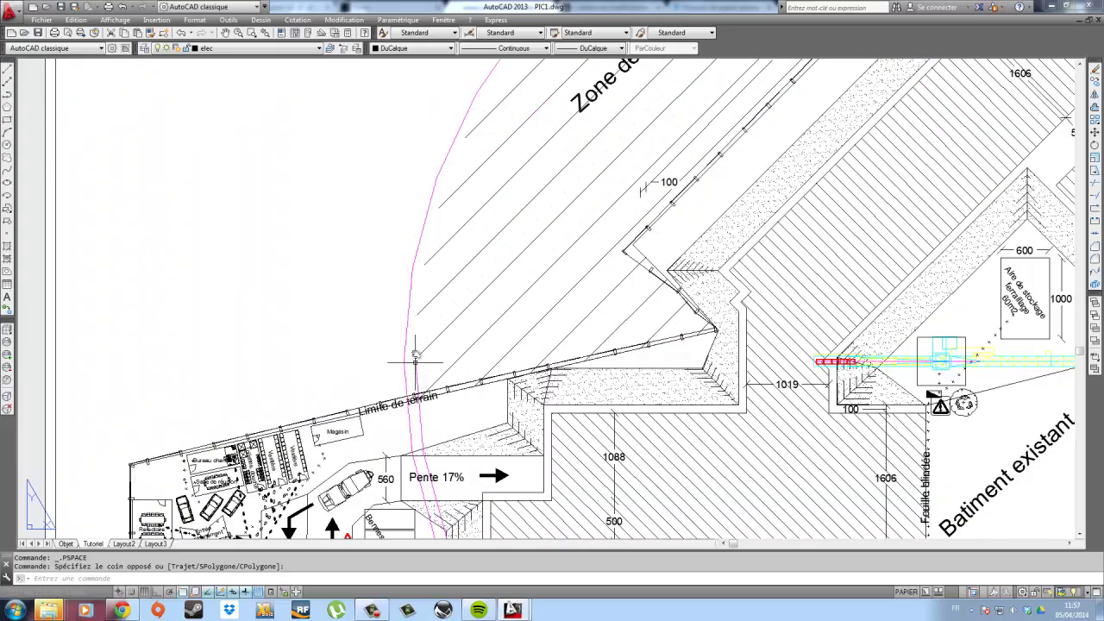
{"action": "mouse_move", "coordinate": [469, 174]}
{"action": "middle_mouse_down"}
{"action": "mouse_move", "coordinate": [449, 345]}
{"action": "mouse_move", "coordinate": [411, 409]}
{"action": "mouse_move", "coordinate": [495, 229]}
{"action": "middle_mouse_up"}
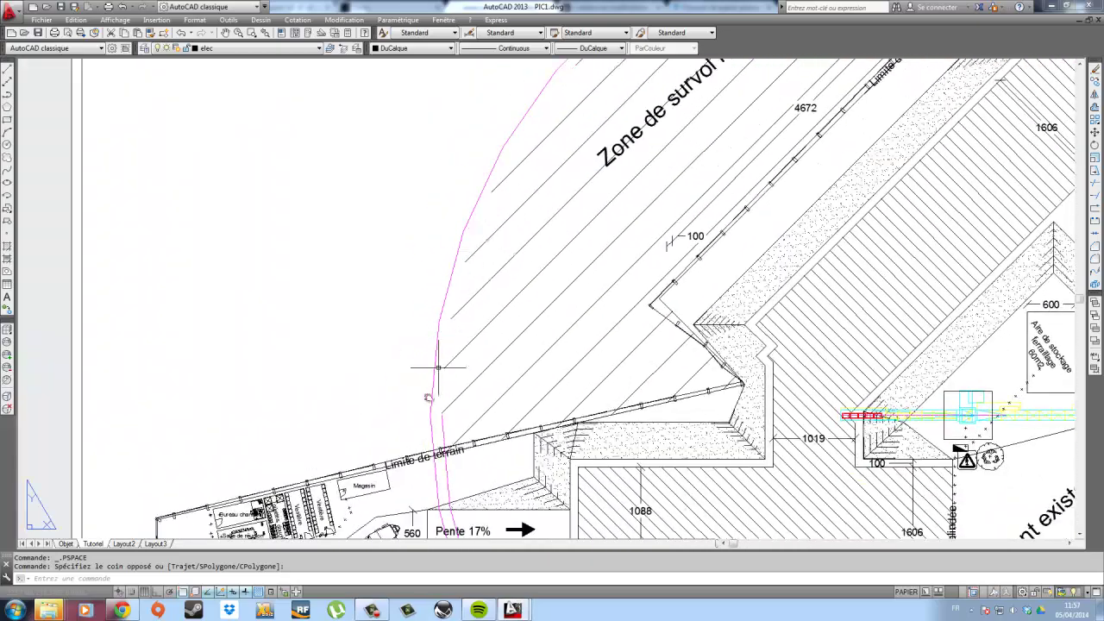
Examine the linetype of the no-fly circle's outline in the model-space drawing and clear the selection.
{"action": "left_click", "coordinate": [65, 543]}
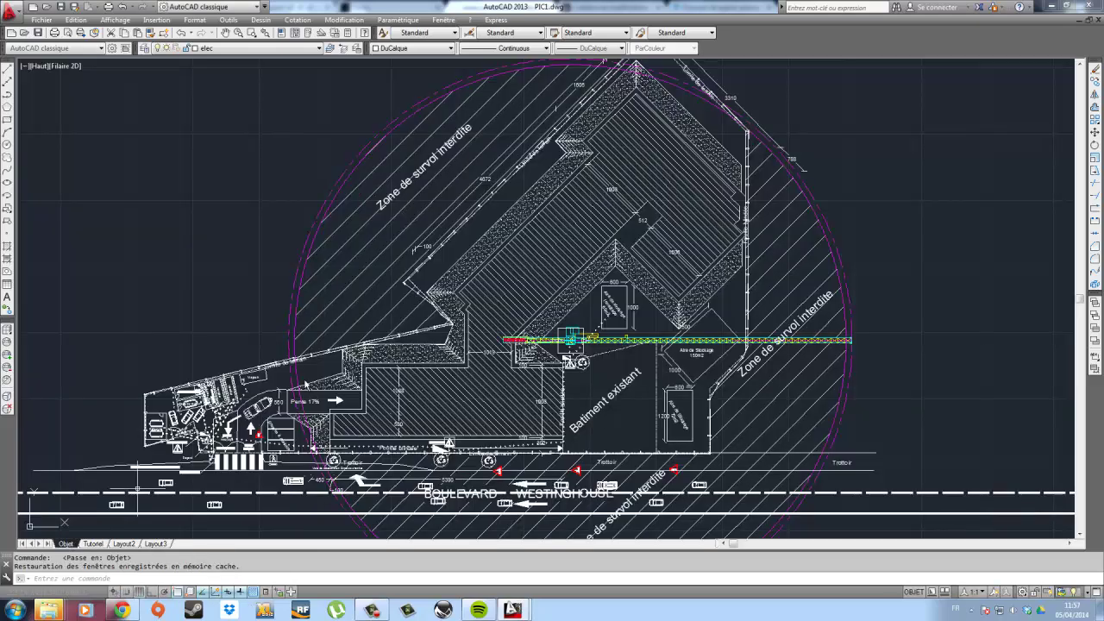
{"action": "scroll", "coordinate": [409, 185], "scroll_direction": "up", "scroll_amount": 6}
{"action": "middle_click_drag", "start_coordinate": [409, 184], "coordinate": [382, 178]}
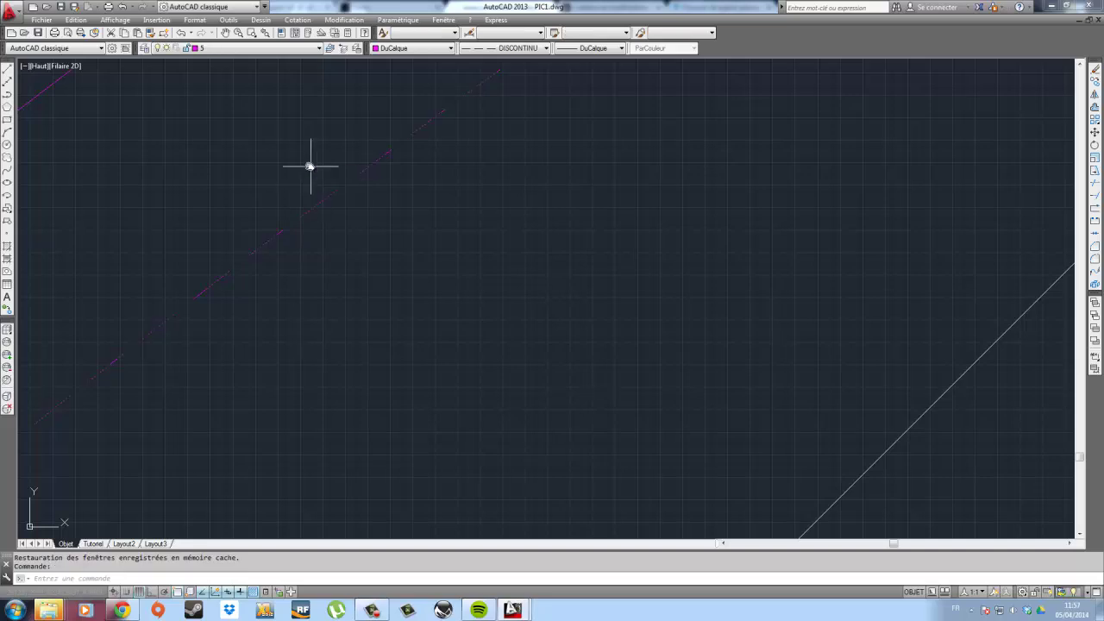
{"action": "left_click", "coordinate": [310, 165]}
{"action": "key", "text": "Escape"}
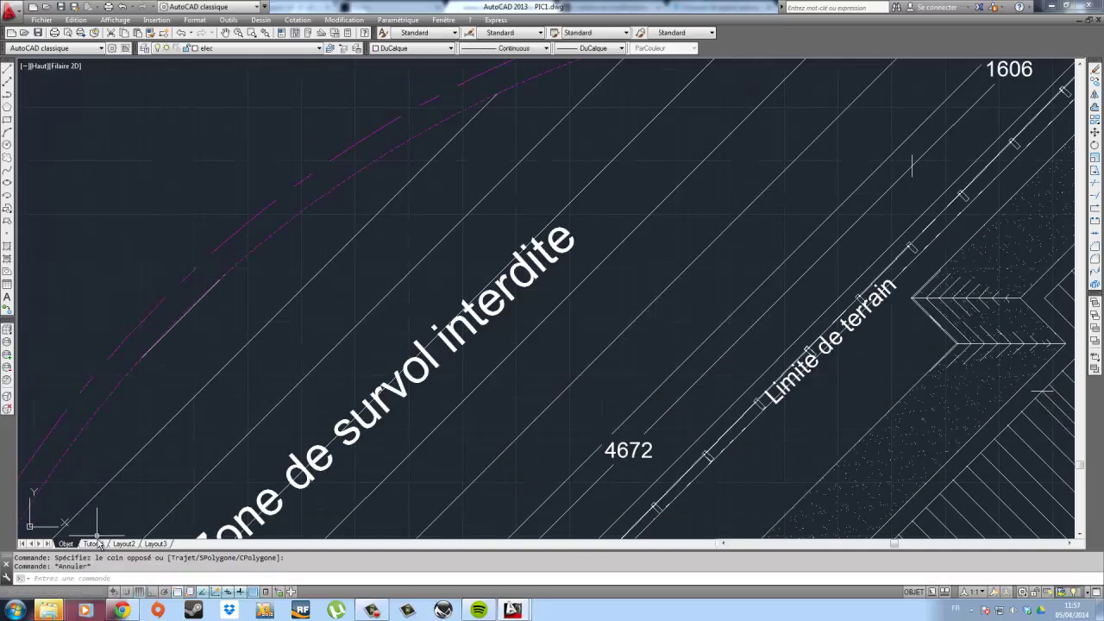
Compare the no-fly circle's outline on the Tutoriel layout with its appearance in the Objet model space.
{"action": "left_click", "coordinate": [93, 544]}
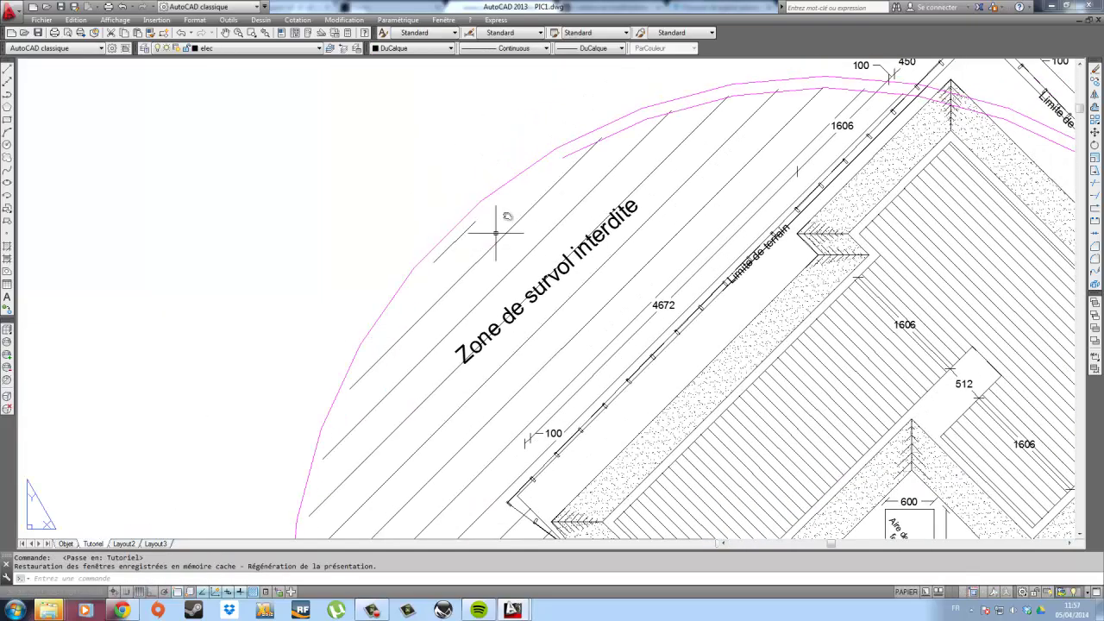
{"action": "scroll", "coordinate": [496, 233], "scroll_direction": "down", "scroll_amount": 5}
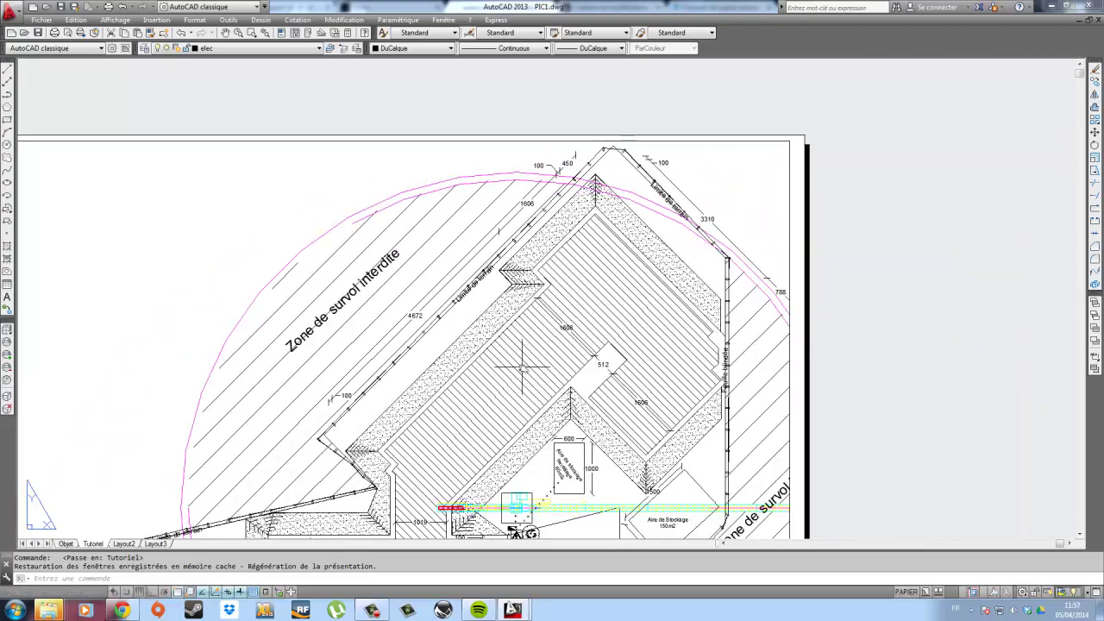
{"action": "middle_click_drag", "start_coordinate": [522, 367], "coordinate": [591, 283]}
{"action": "left_click", "coordinate": [66, 544]}
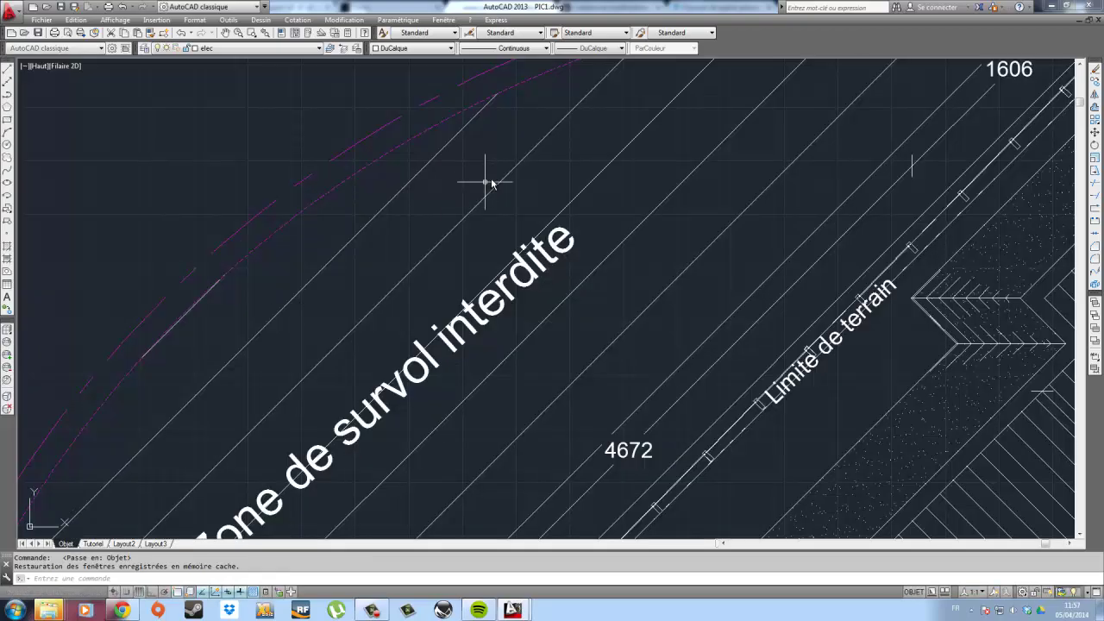
Review the loaded linetypes and scale factors in the linetype manager, and check the linetype assigned to the no-fly circle's inner outline.
{"action": "scroll", "coordinate": [488, 177], "scroll_direction": "down", "scroll_amount": 4}
{"action": "scroll", "coordinate": [548, 242], "scroll_direction": "up", "scroll_amount": 1}
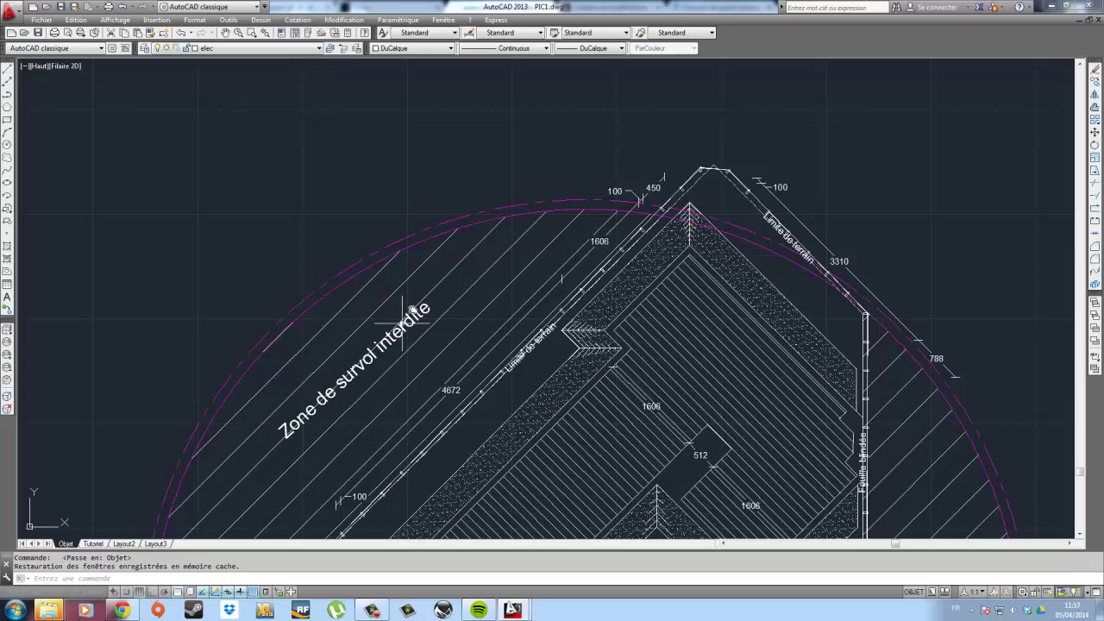
{"action": "scroll", "coordinate": [405, 311], "scroll_direction": "down", "scroll_amount": 4}
{"action": "scroll", "coordinate": [436, 256], "scroll_direction": "up", "scroll_amount": 5}
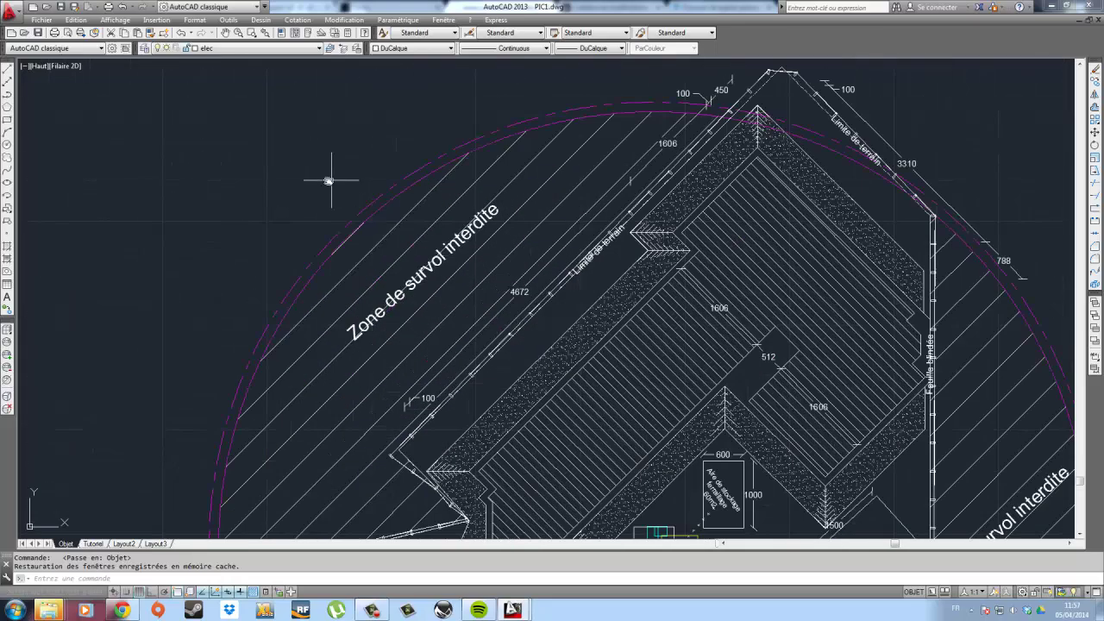
{"action": "scroll", "coordinate": [330, 178], "scroll_direction": "up", "scroll_amount": 4}
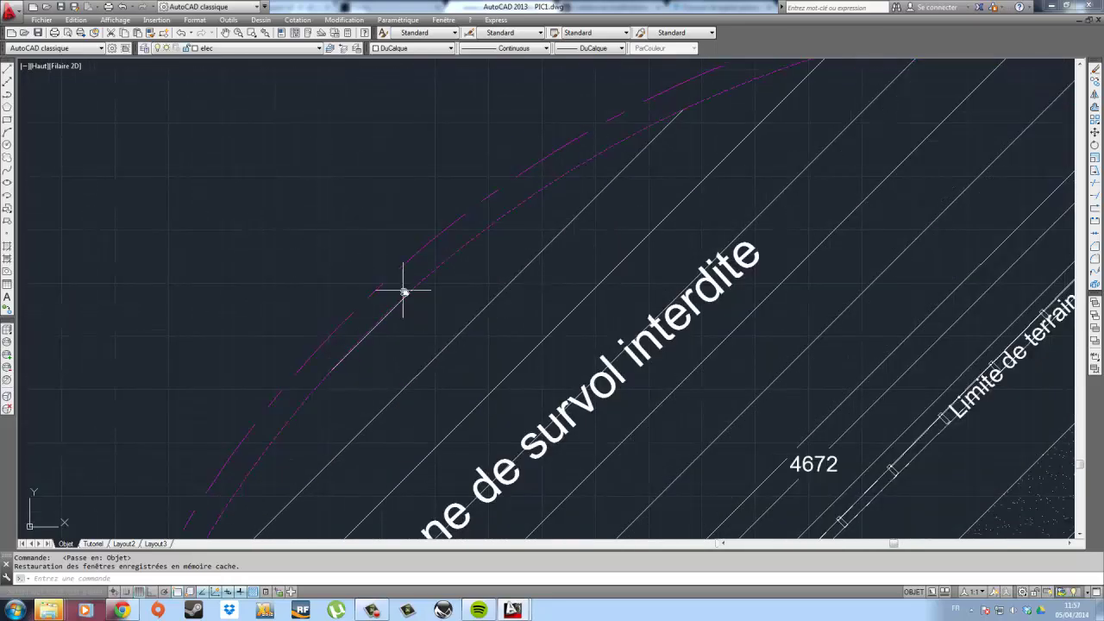
{"action": "left_click", "coordinate": [229, 20]}
{"action": "mouse_move", "coordinate": [143, 26]}
{"action": "mouse_move", "coordinate": [185, 24]}
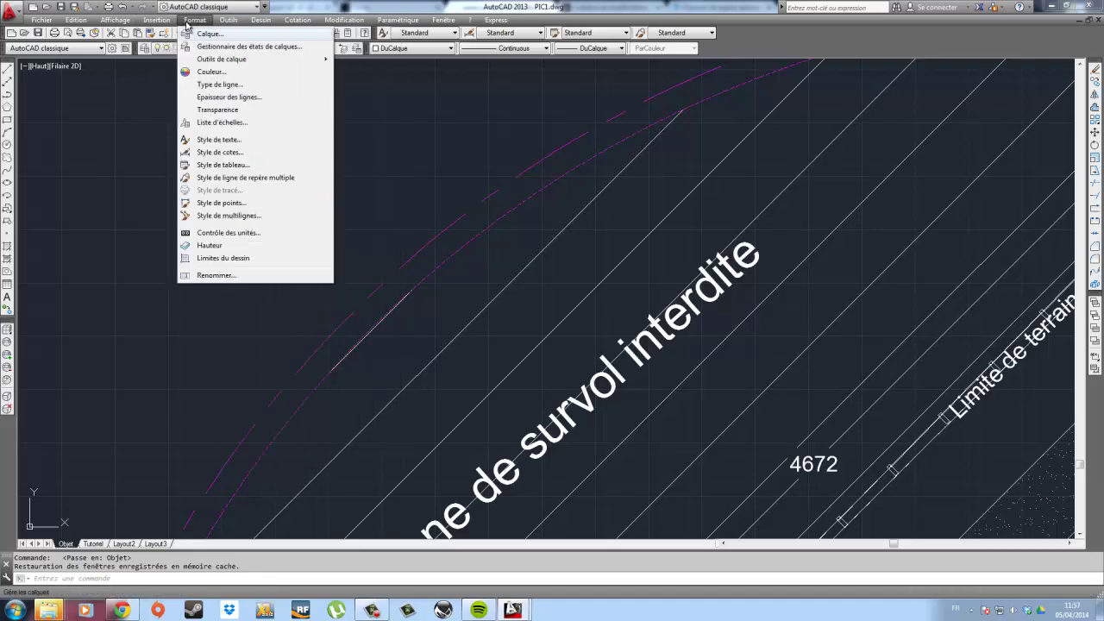
{"action": "left_click", "coordinate": [233, 86]}
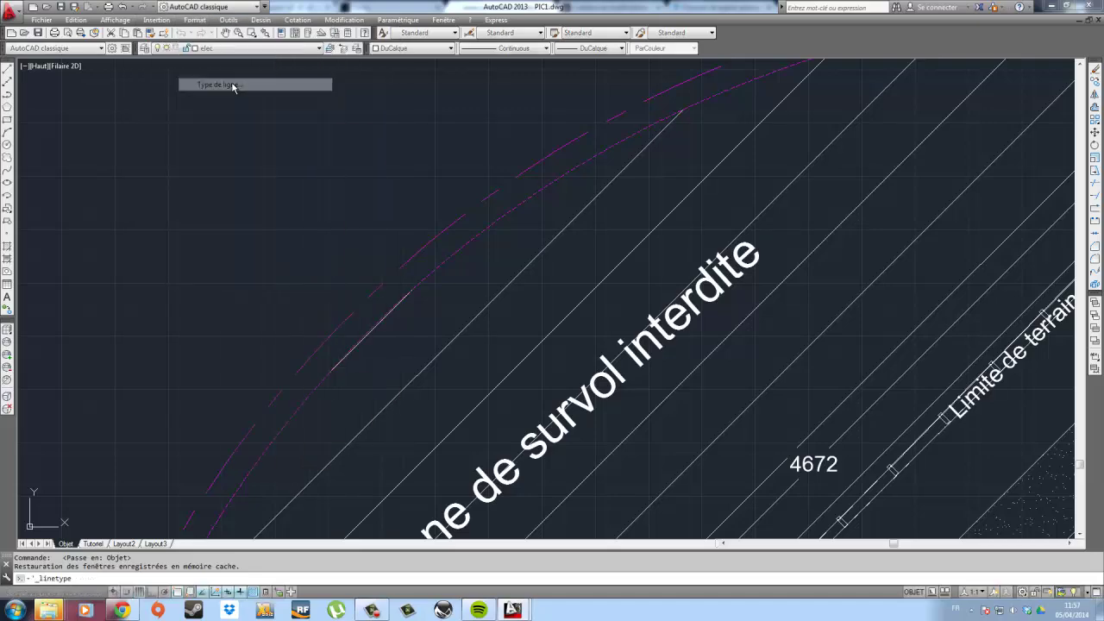
{"action": "left_click_drag", "start_coordinate": [252, 142], "coordinate": [276, 110]}
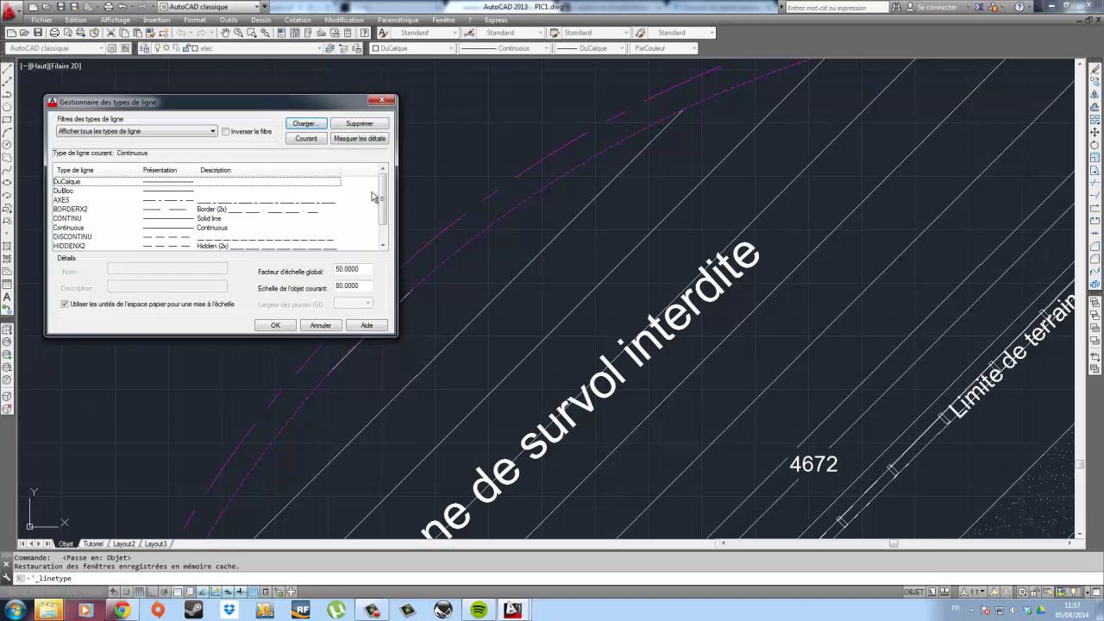
{"action": "scroll", "coordinate": [386, 192], "scroll_direction": "down", "scroll_amount": 1}
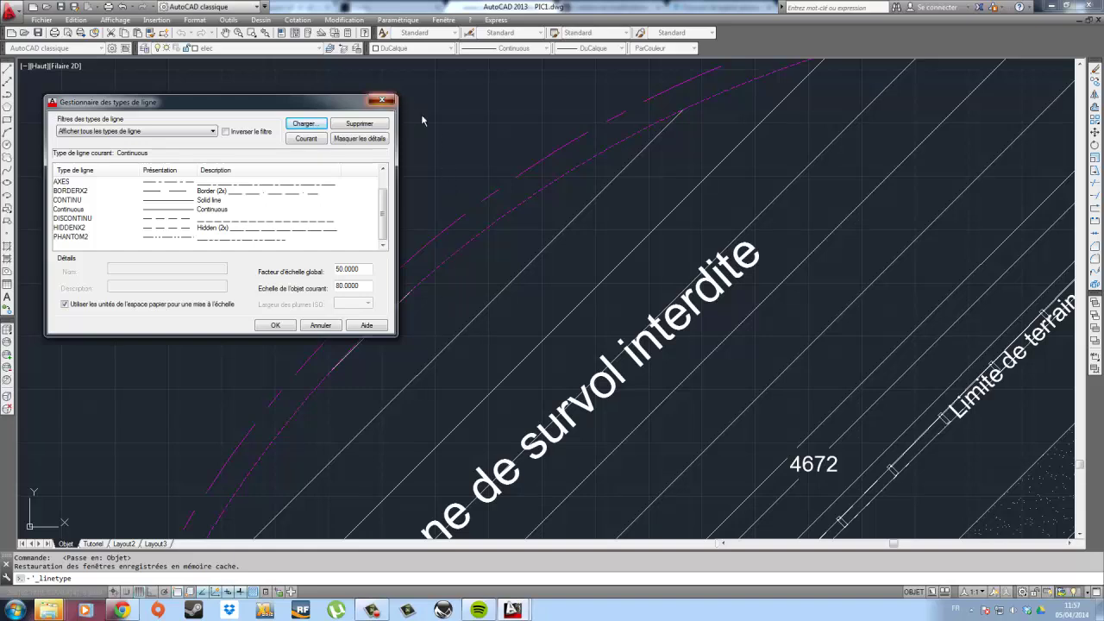
{"action": "key", "text": "Escape"}
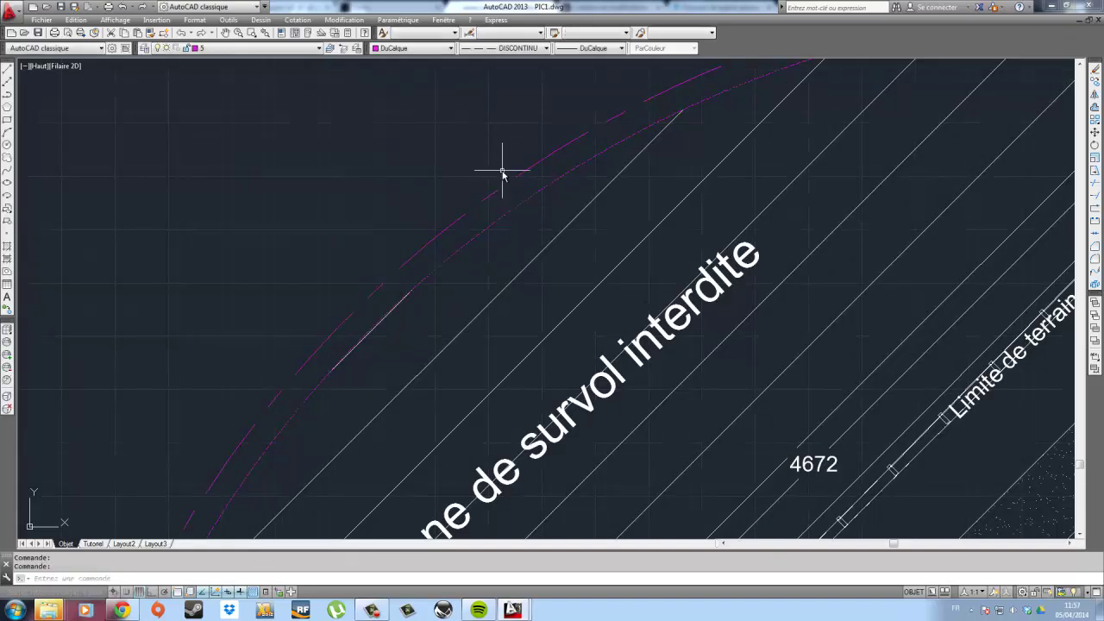
{"action": "left_click", "coordinate": [523, 49]}
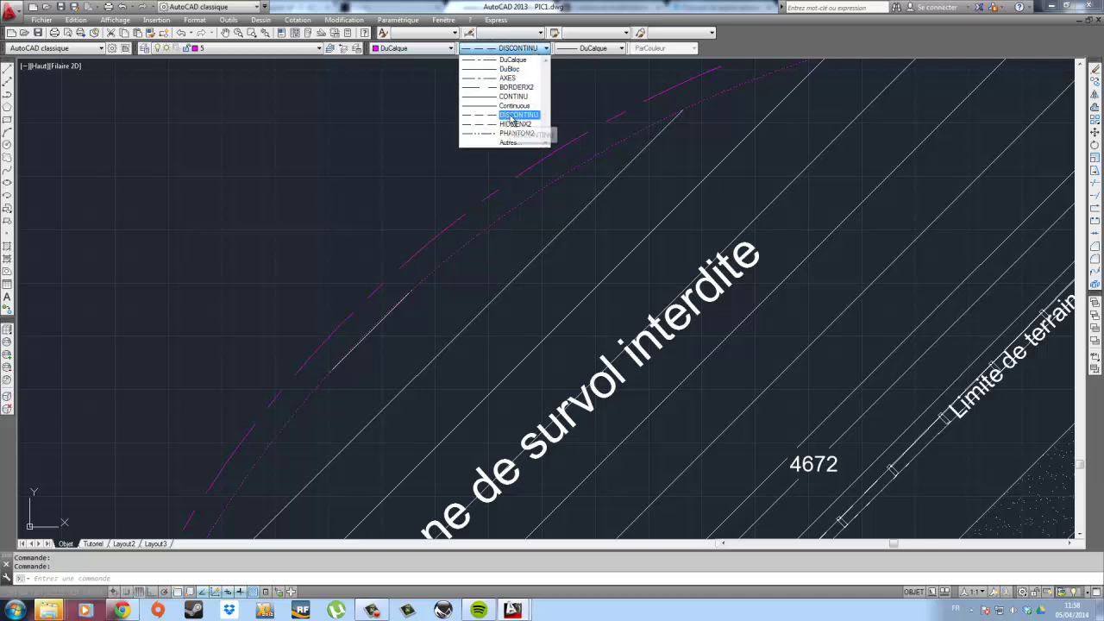
{"action": "key", "text": "Escape"}
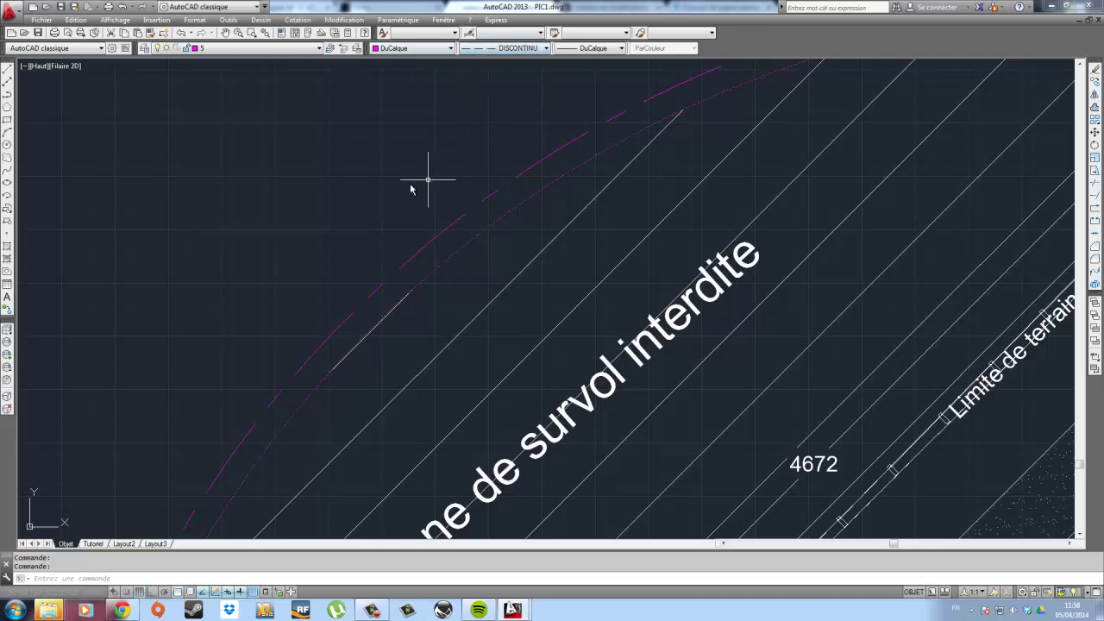
Select the DISCONTINU linetype in the linetype manager and set the global scale factor to 2.
{"action": "left_click", "coordinate": [194, 19]}
{"action": "left_click", "coordinate": [219, 84]}
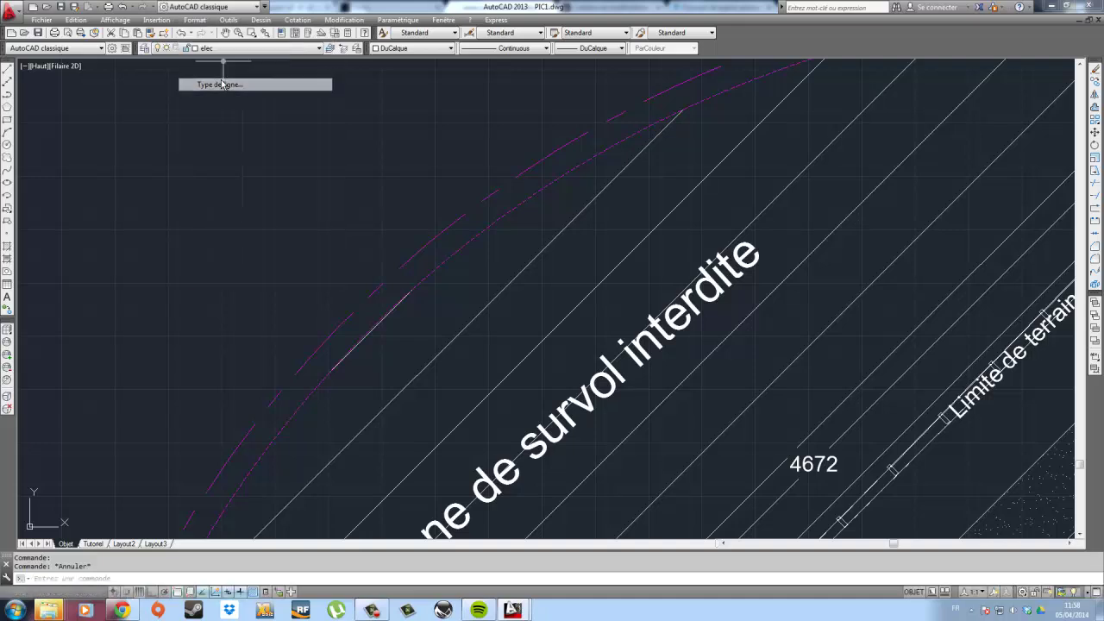
{"action": "left_click", "coordinate": [60, 269]}
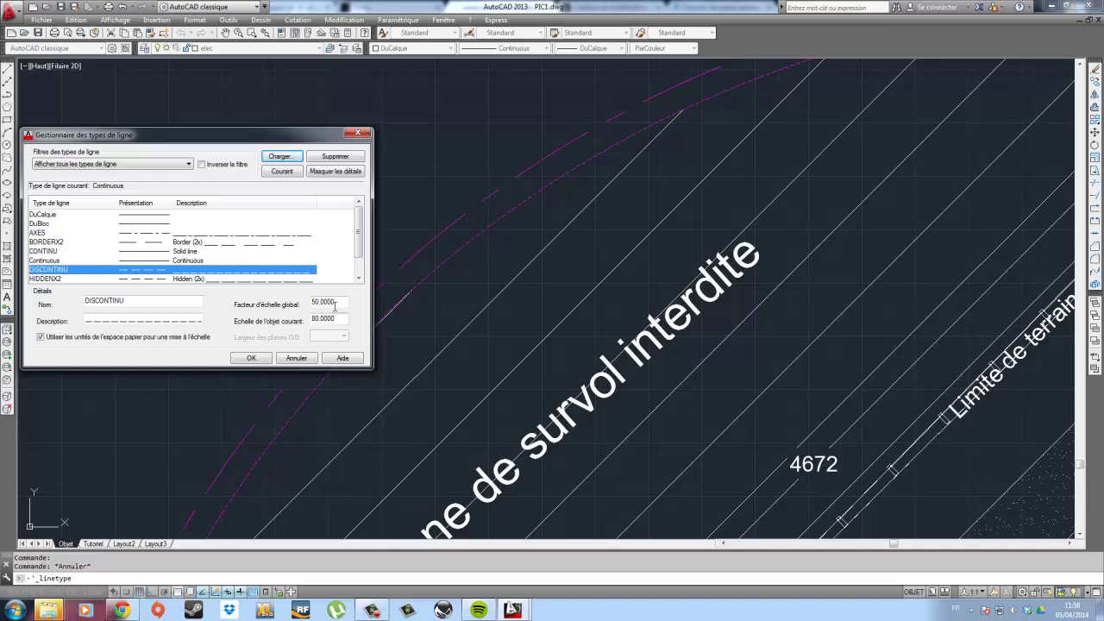
{"action": "left_click_drag", "start_coordinate": [335, 305], "coordinate": [282, 309]}
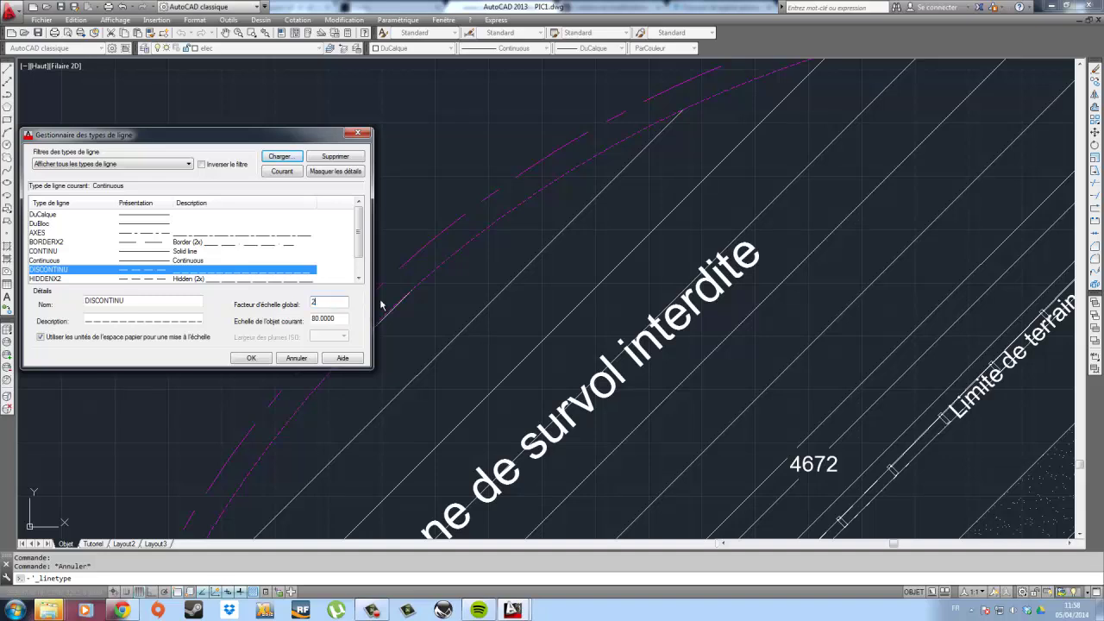
{"action": "left_click", "coordinate": [250, 357]}
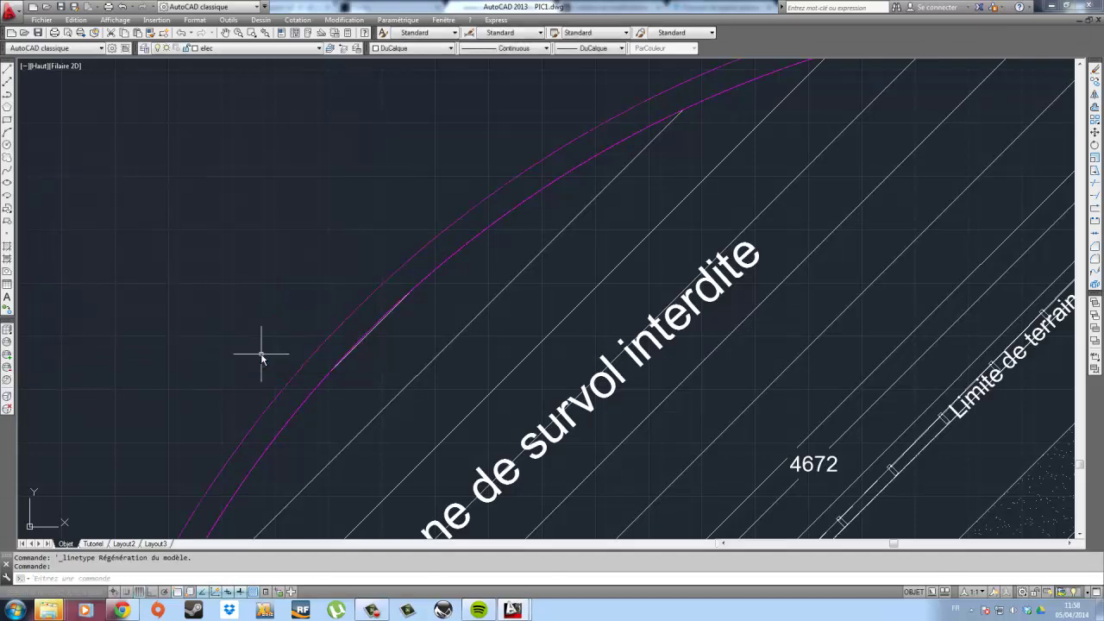
Compare the dash pattern of the no-fly circle's outlines in model space and on the Tutoriel layout.
{"action": "scroll", "coordinate": [497, 246], "scroll_direction": "up", "scroll_amount": 5}
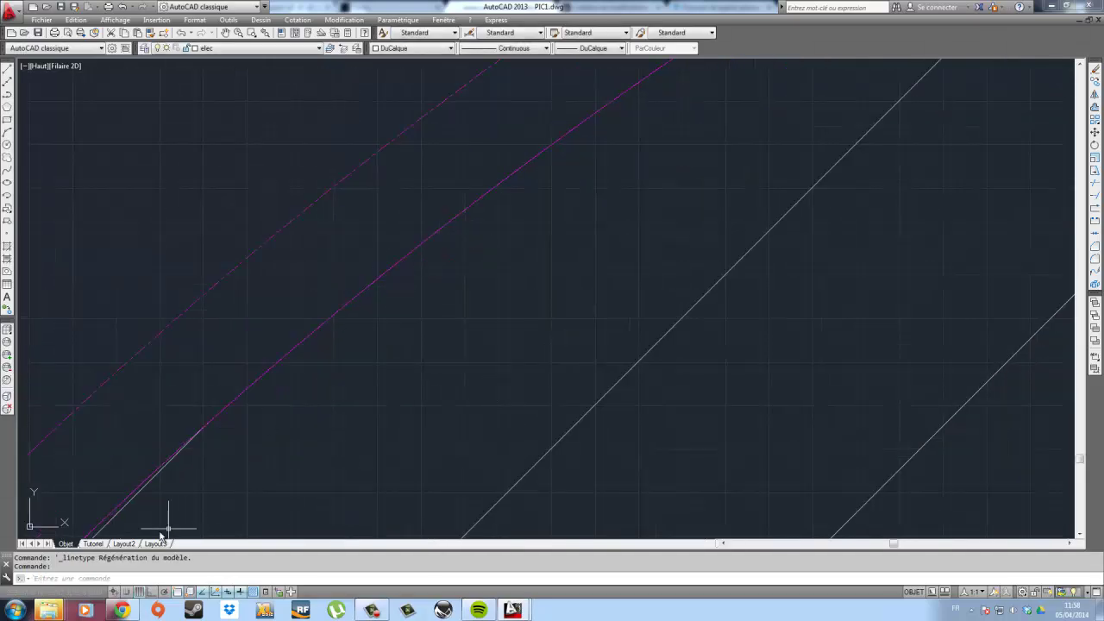
{"action": "left_click", "coordinate": [93, 545]}
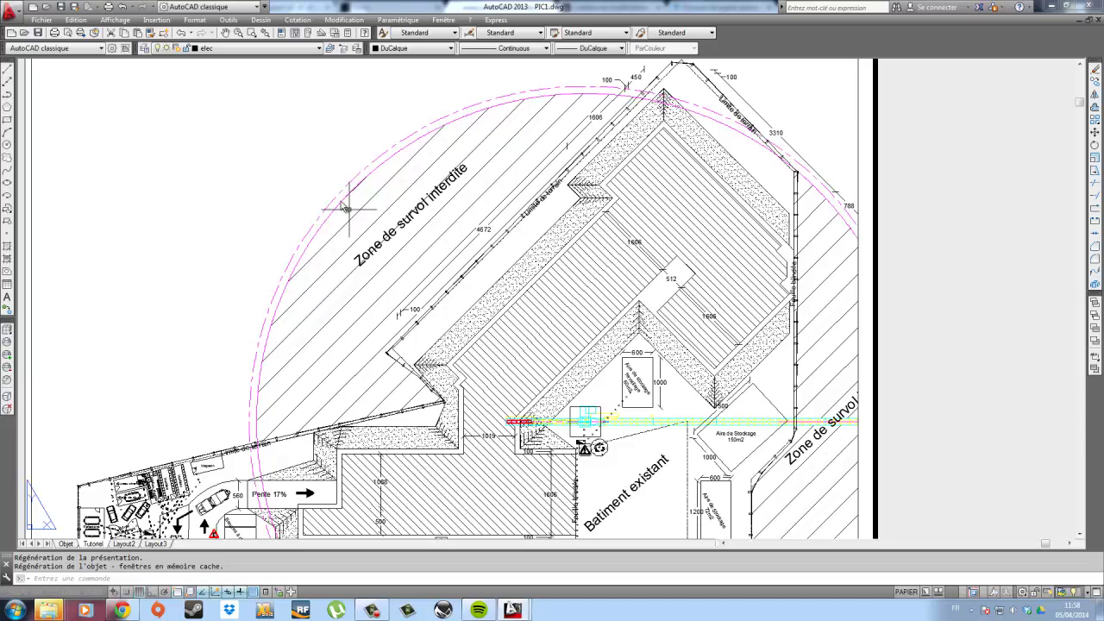
{"action": "scroll", "coordinate": [380, 289], "scroll_direction": "up", "scroll_amount": 4}
{"action": "scroll", "coordinate": [400, 286], "scroll_direction": "up", "scroll_amount": 3}
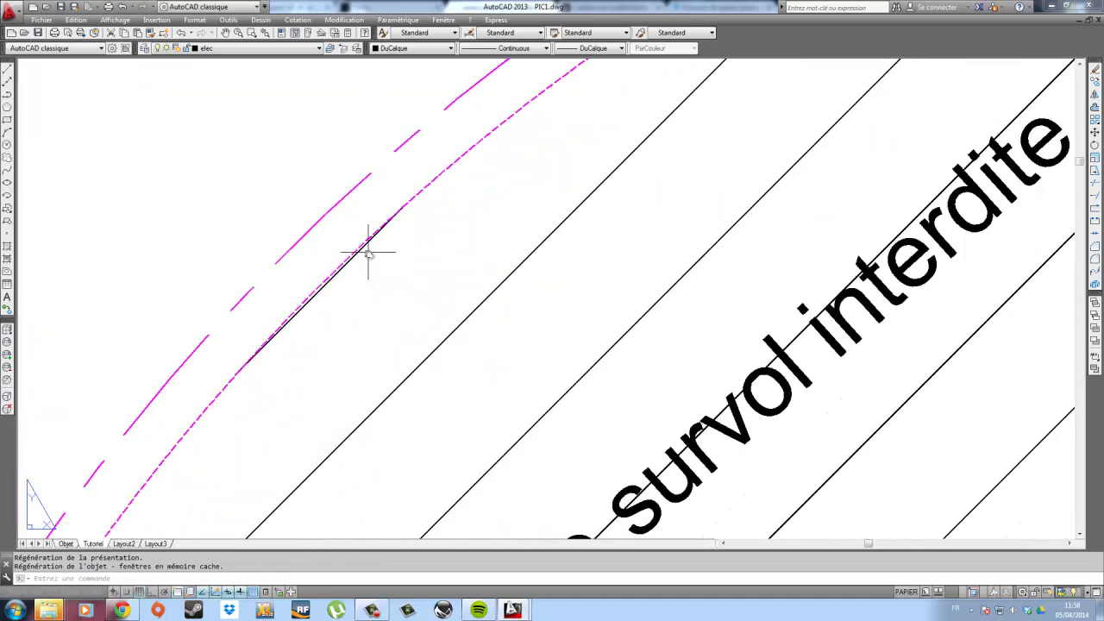
Return to the Objet model space and set the global linetype scale factor to 10.
{"action": "left_click", "coordinate": [67, 544]}
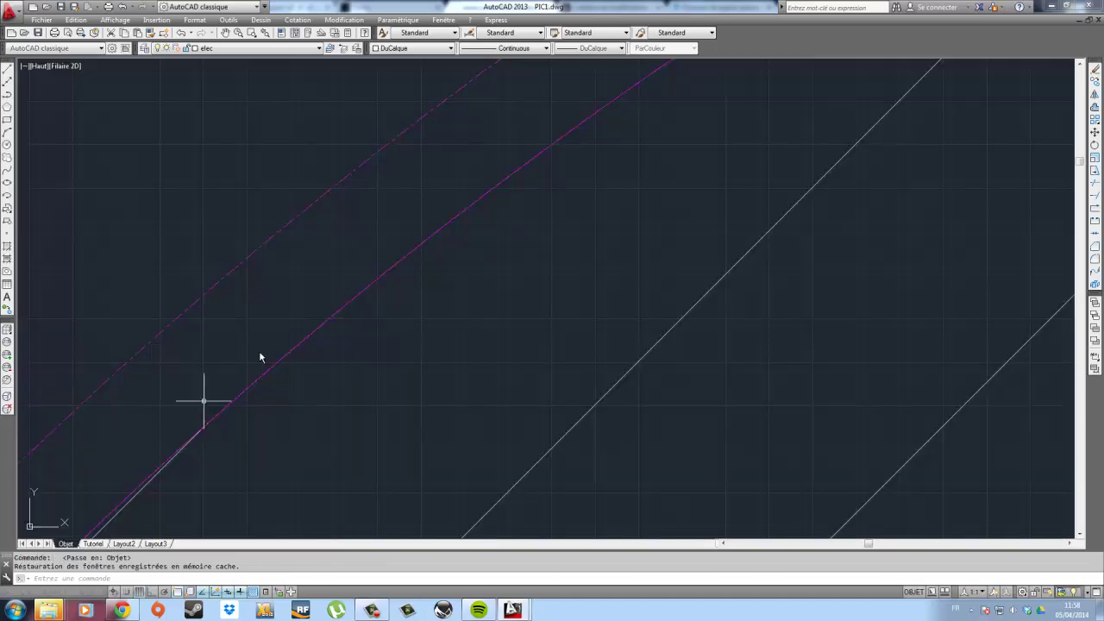
{"action": "left_click", "coordinate": [228, 20]}
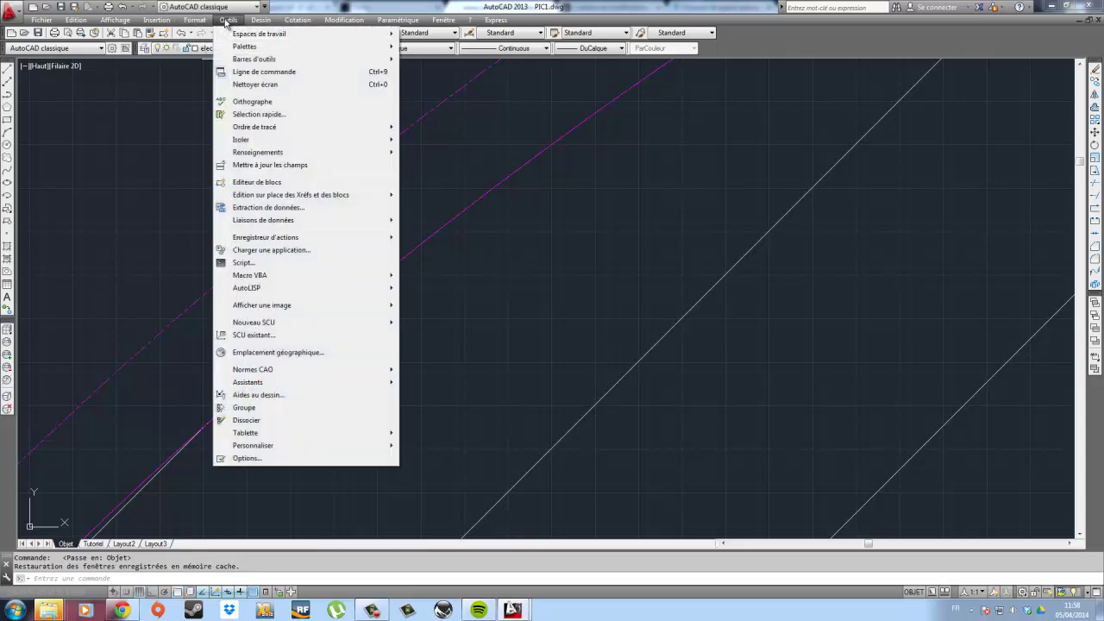
{"action": "left_click", "coordinate": [220, 93]}
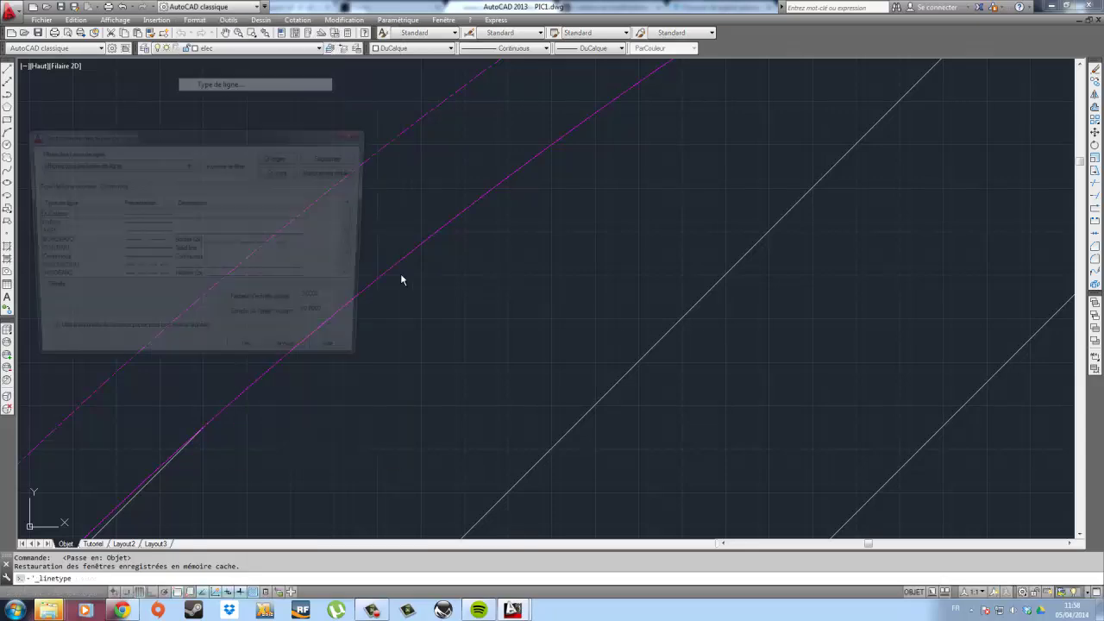
{"action": "double_click", "coordinate": [334, 300]}
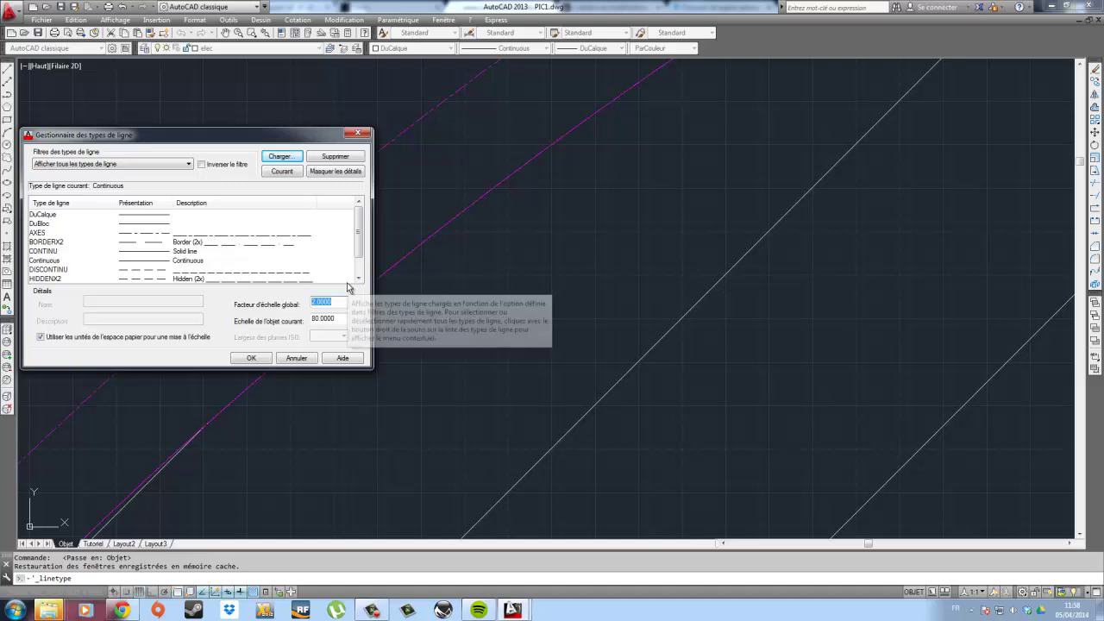
{"action": "type", "text": "10"}
{"action": "left_click", "coordinate": [252, 358]}
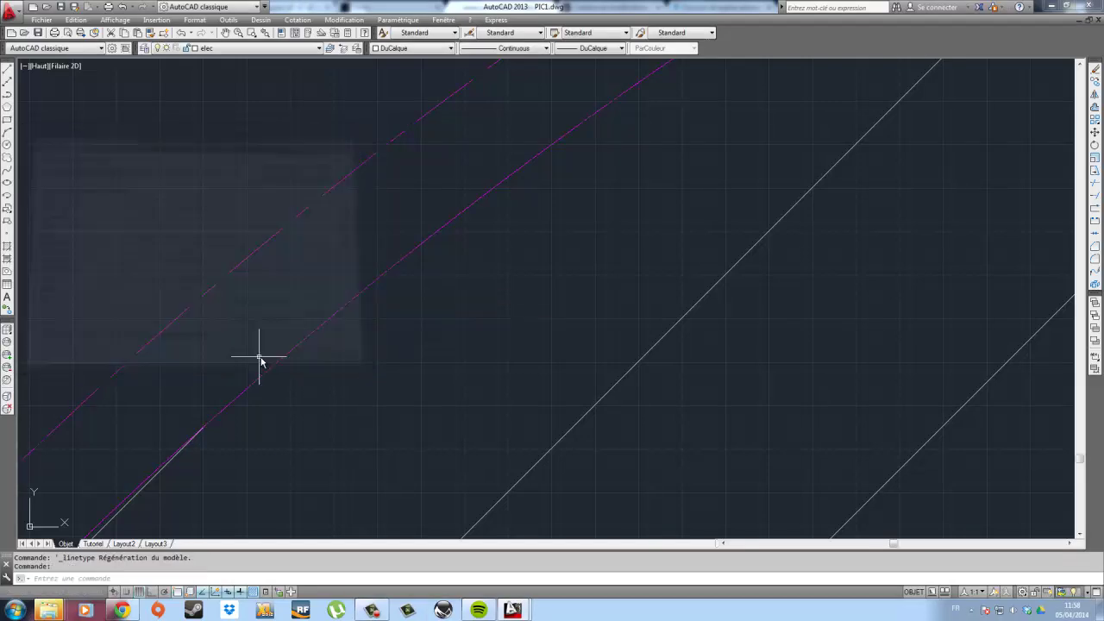
Check the dash spacing of the no-fly circle's outlines on the Tutoriel layout.
{"action": "left_click", "coordinate": [92, 544]}
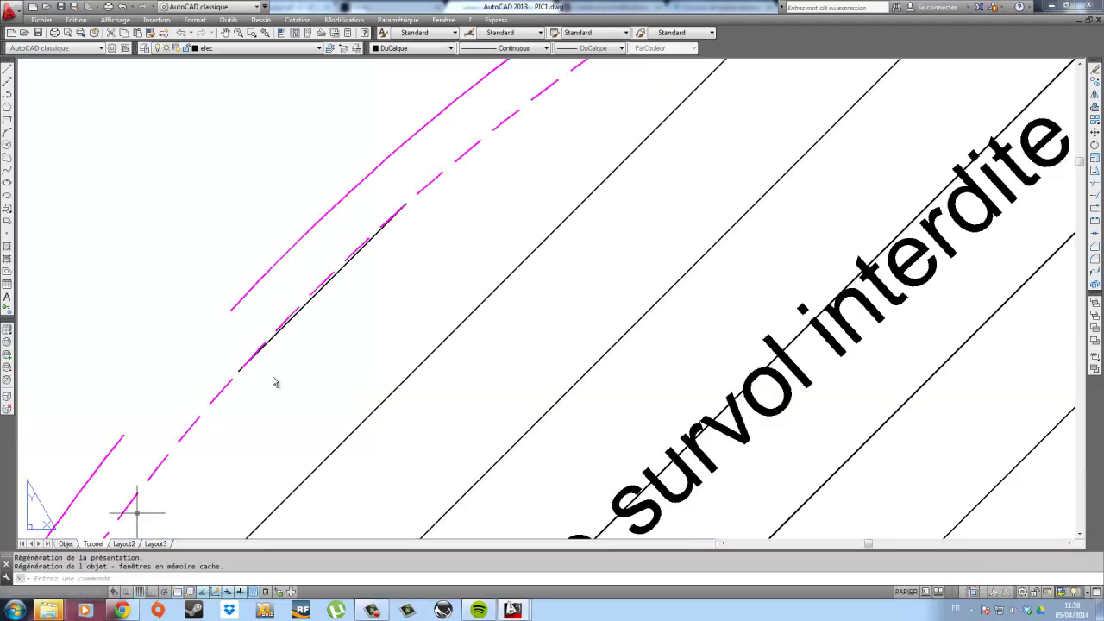
{"action": "scroll", "coordinate": [405, 198], "scroll_direction": "down", "scroll_amount": 3}
{"action": "scroll", "coordinate": [386, 269], "scroll_direction": "up", "scroll_amount": 2}
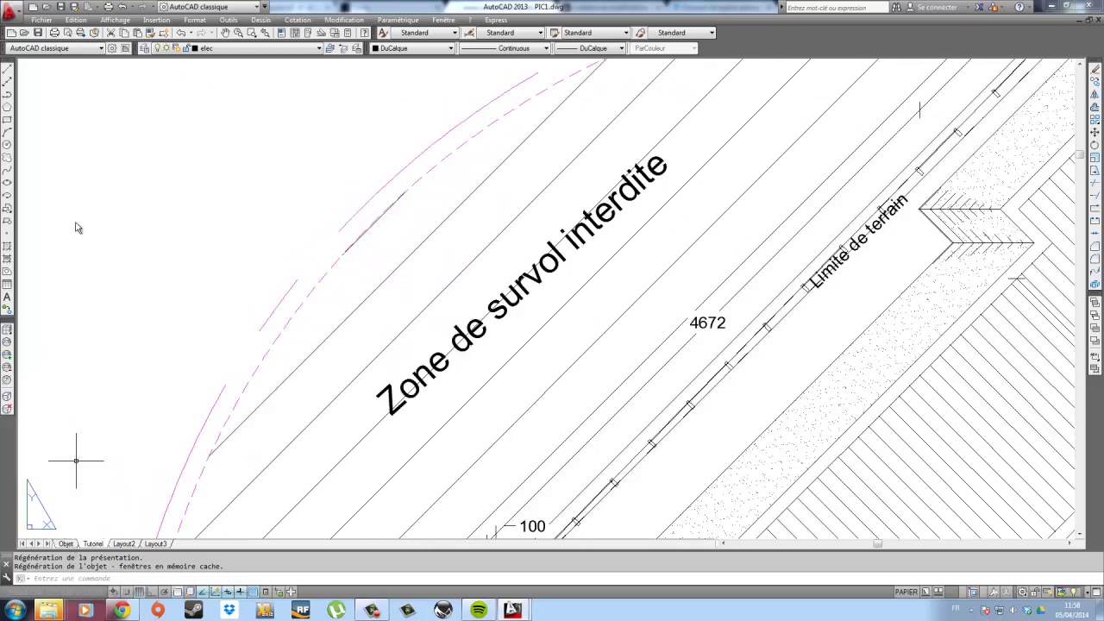
Set the global linetype scale factor to 25 while working on the Tutoriel layout.
{"action": "left_click", "coordinate": [157, 20]}
{"action": "mouse_move", "coordinate": [195, 20]}
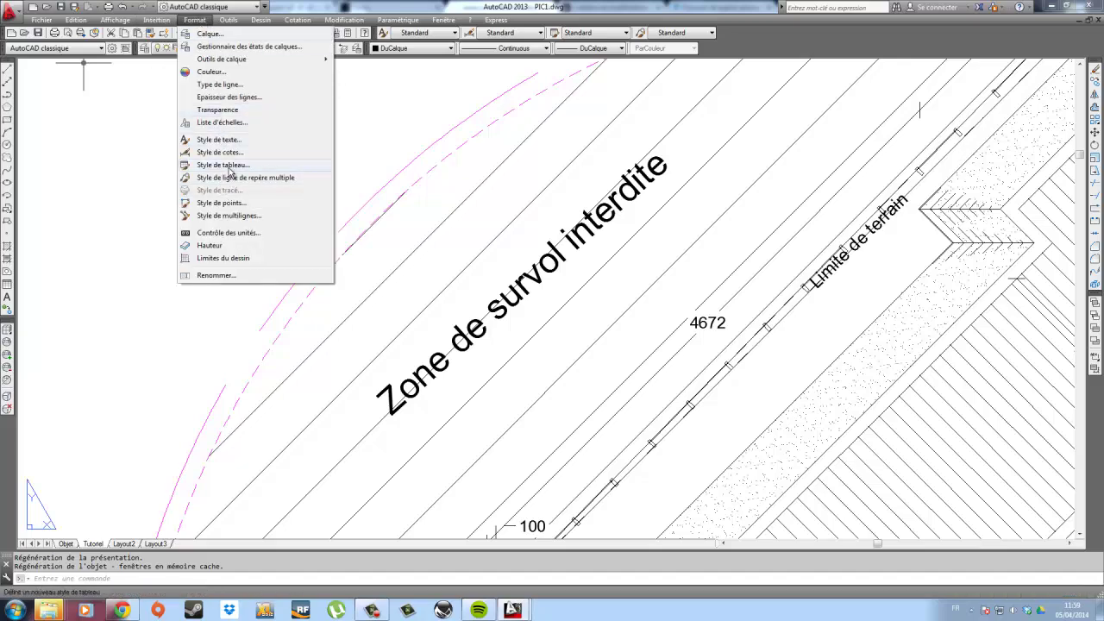
{"action": "left_click", "coordinate": [226, 84]}
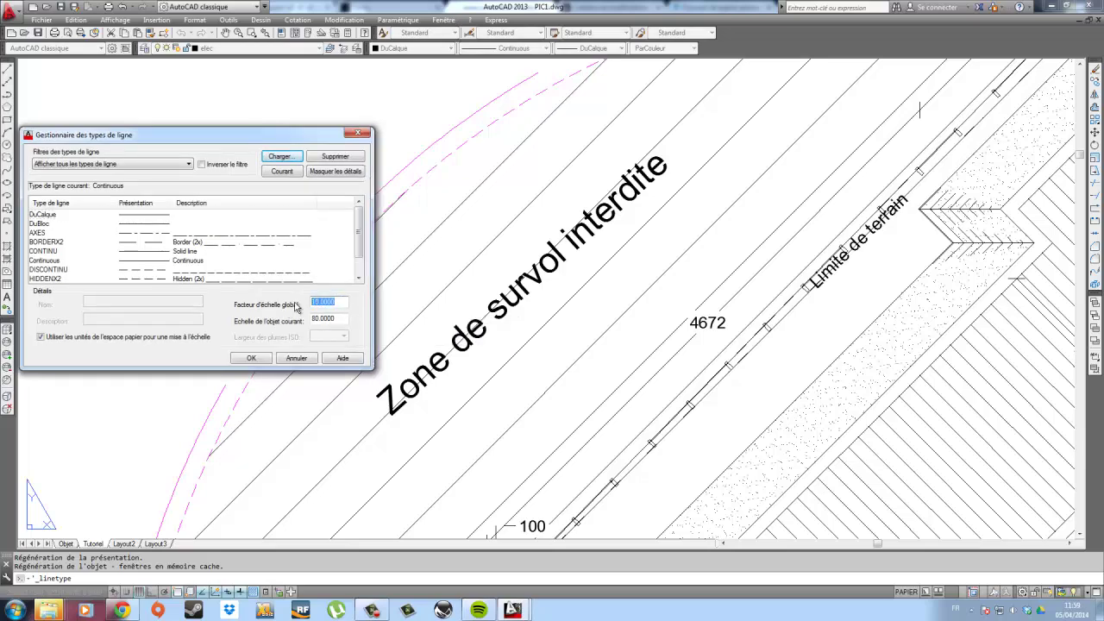
{"action": "left_click", "coordinate": [250, 356]}
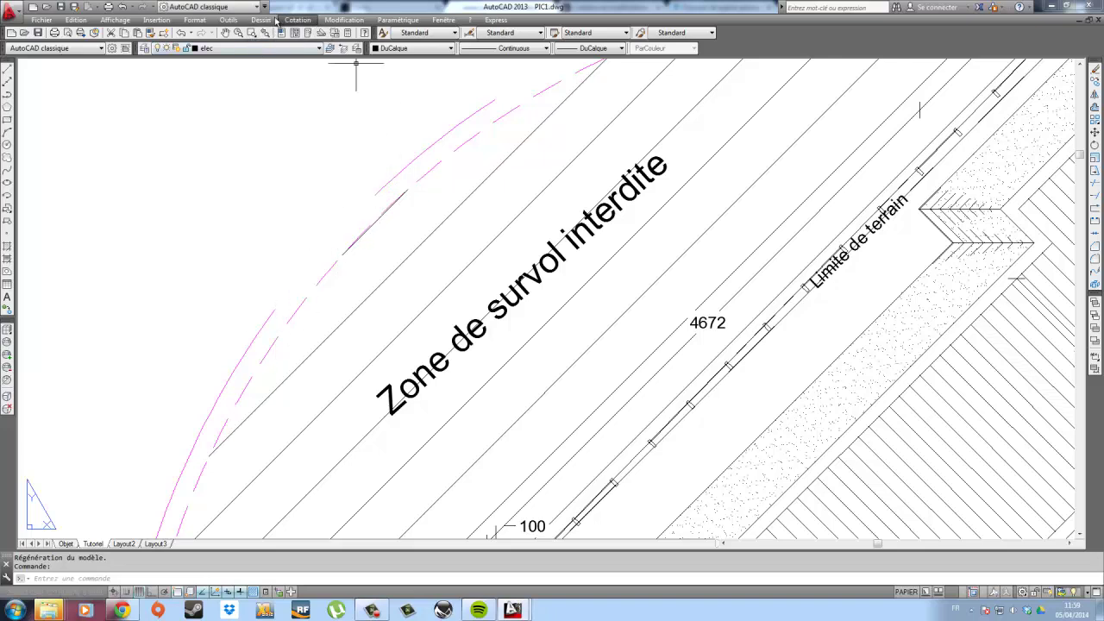
Set the global linetype scale factor to 40 in the linetype manager.
{"action": "left_click", "coordinate": [194, 20]}
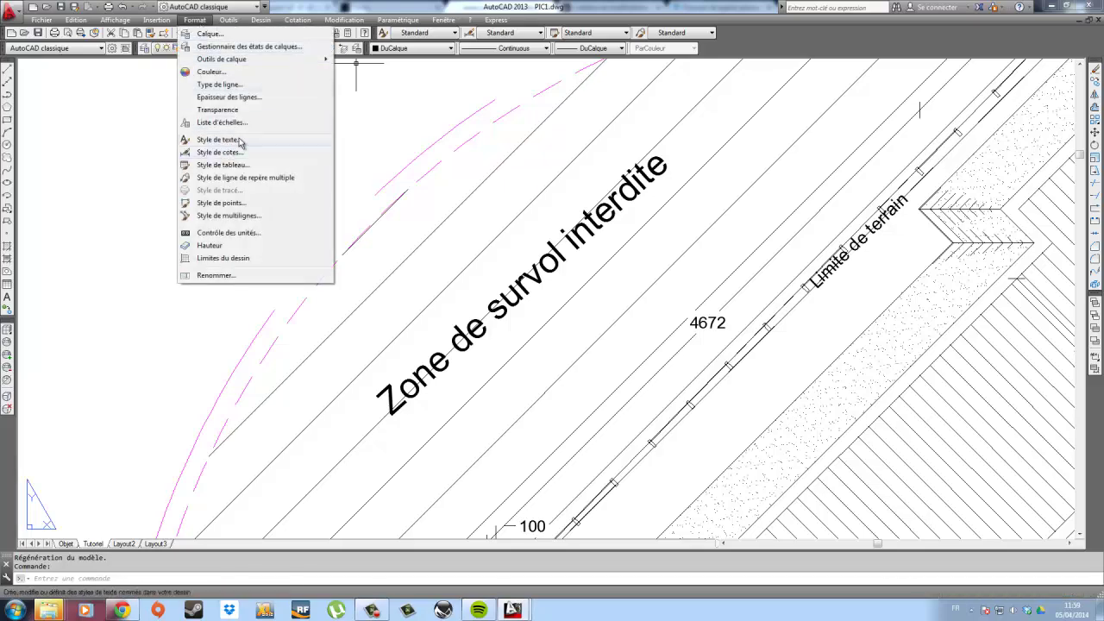
{"action": "left_click", "coordinate": [256, 84]}
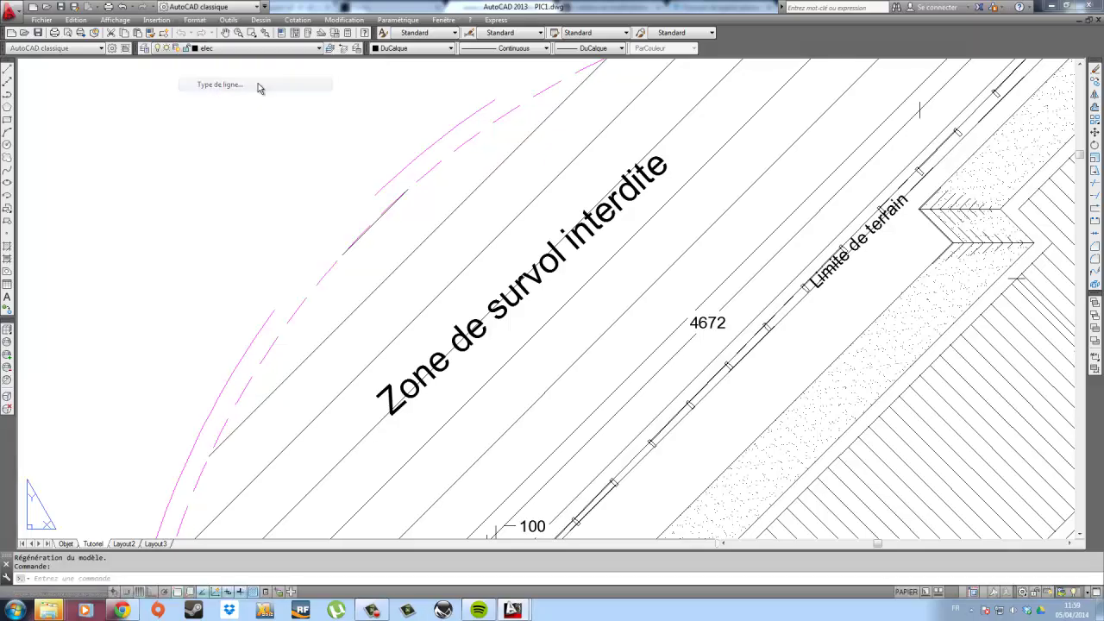
{"action": "left_click_drag", "start_coordinate": [336, 302], "coordinate": [285, 304]}
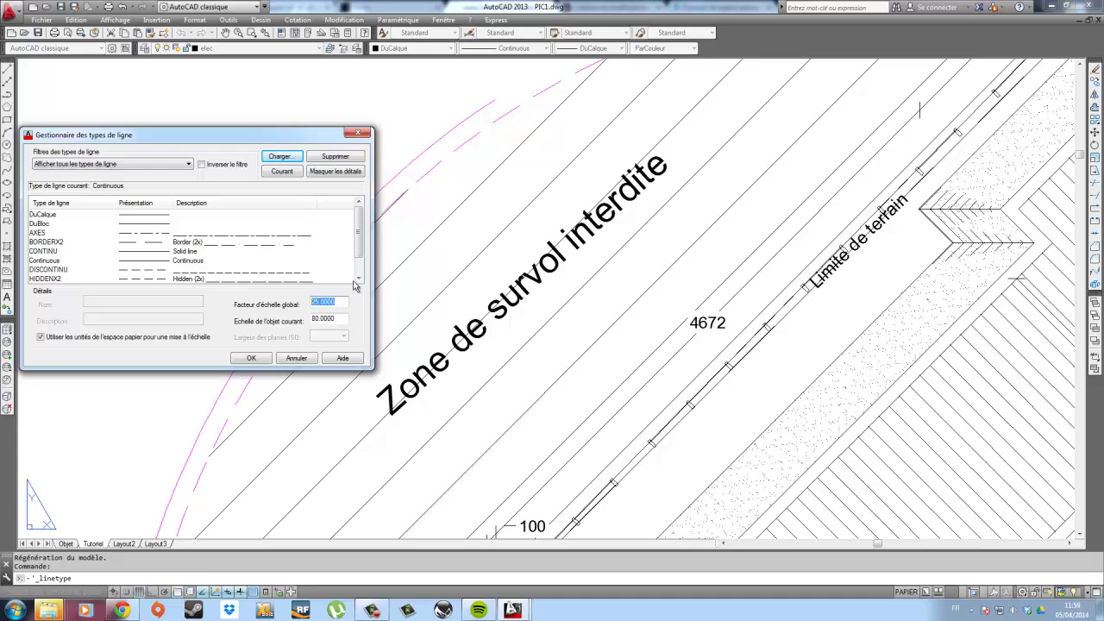
{"action": "type", "text": "40"}
{"action": "left_click", "coordinate": [251, 359]}
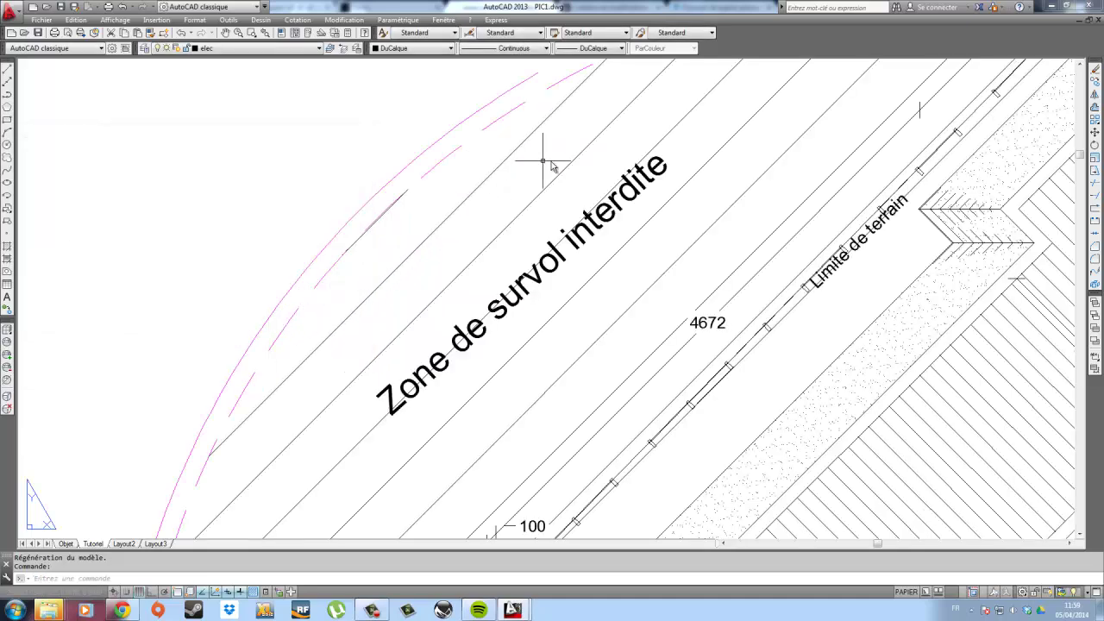
Inspect the linetype display of the site plan across the whole Tutoriel sheet.
{"action": "scroll", "coordinate": [542, 161], "scroll_direction": "down", "scroll_amount": 5}
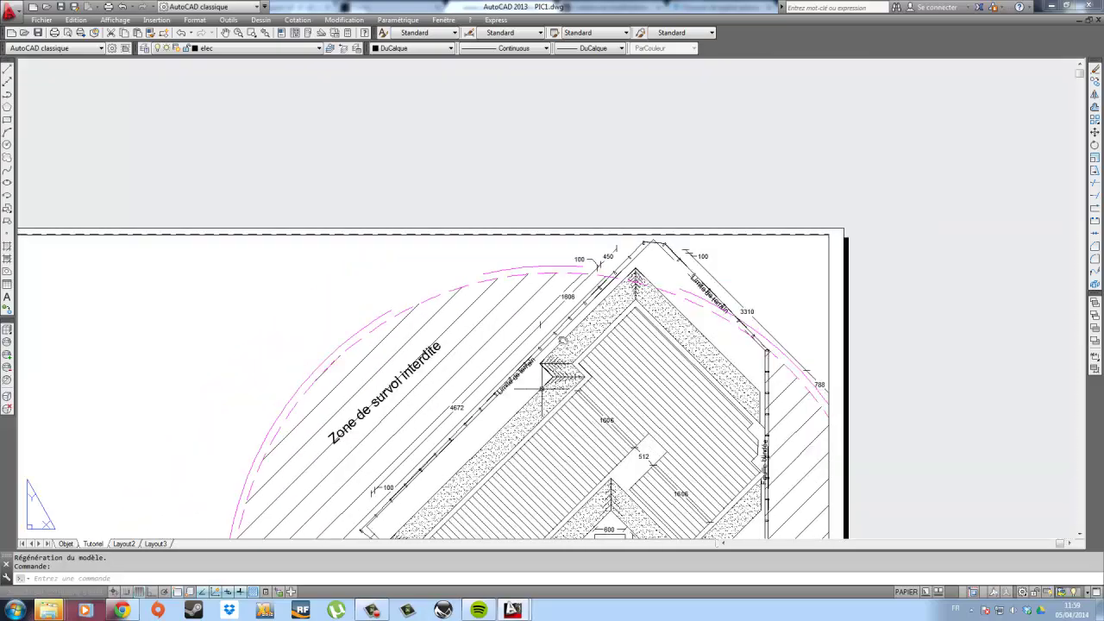
{"action": "middle_click_drag", "start_coordinate": [542, 388], "coordinate": [613, 241]}
{"action": "middle_click_drag", "start_coordinate": [415, 399], "coordinate": [415, 266]}
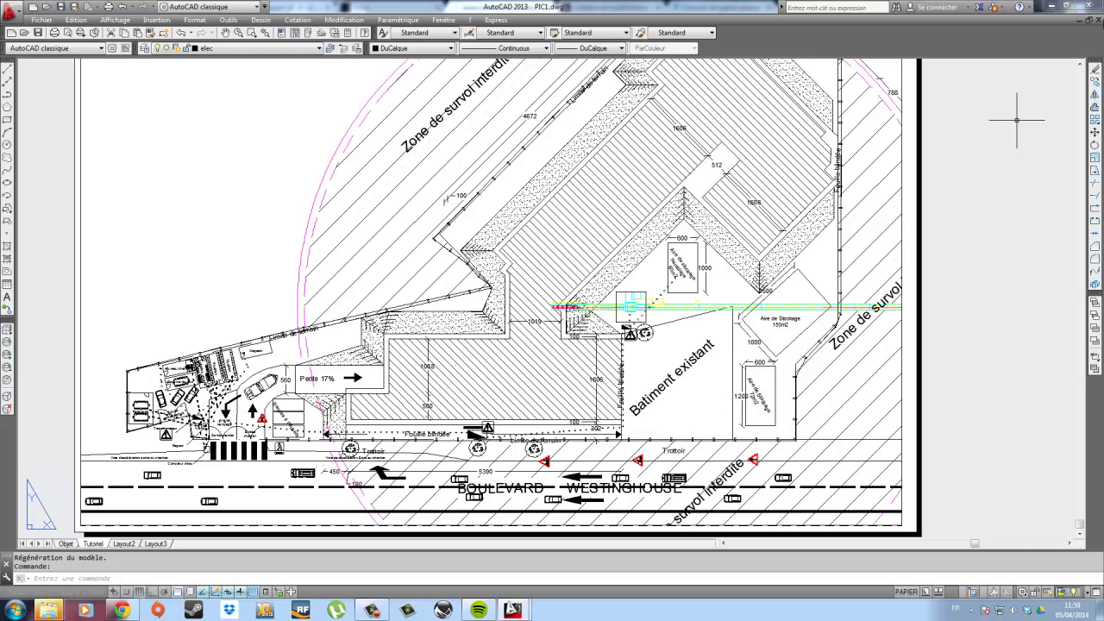
{"action": "scroll", "coordinate": [704, 297], "scroll_direction": "down", "scroll_amount": 3}
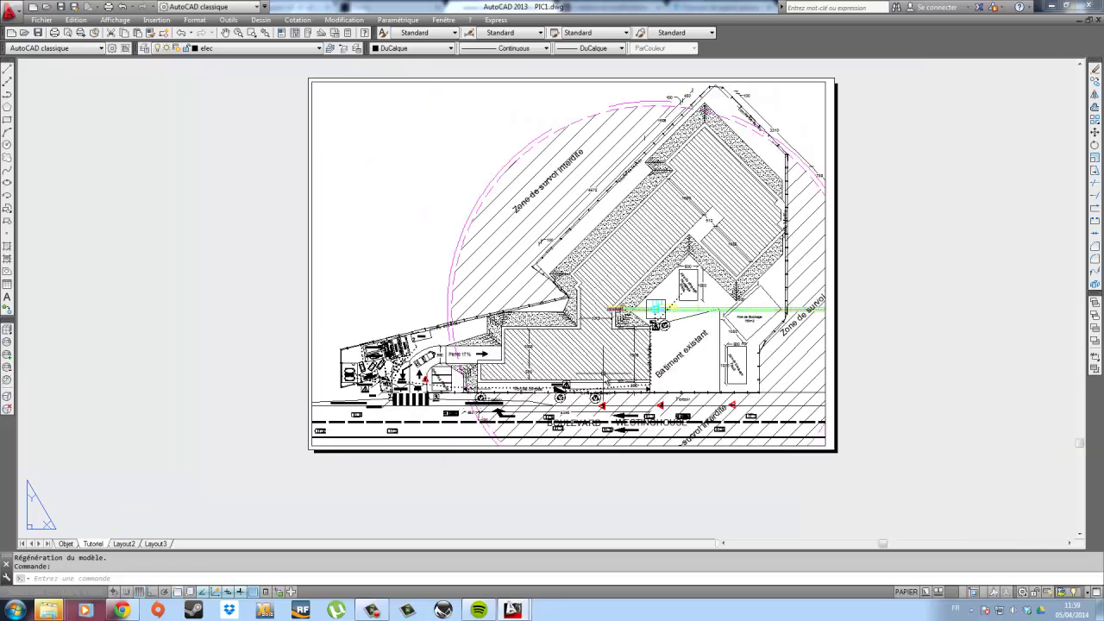
{"action": "scroll", "coordinate": [611, 244], "scroll_direction": "up", "scroll_amount": 4}
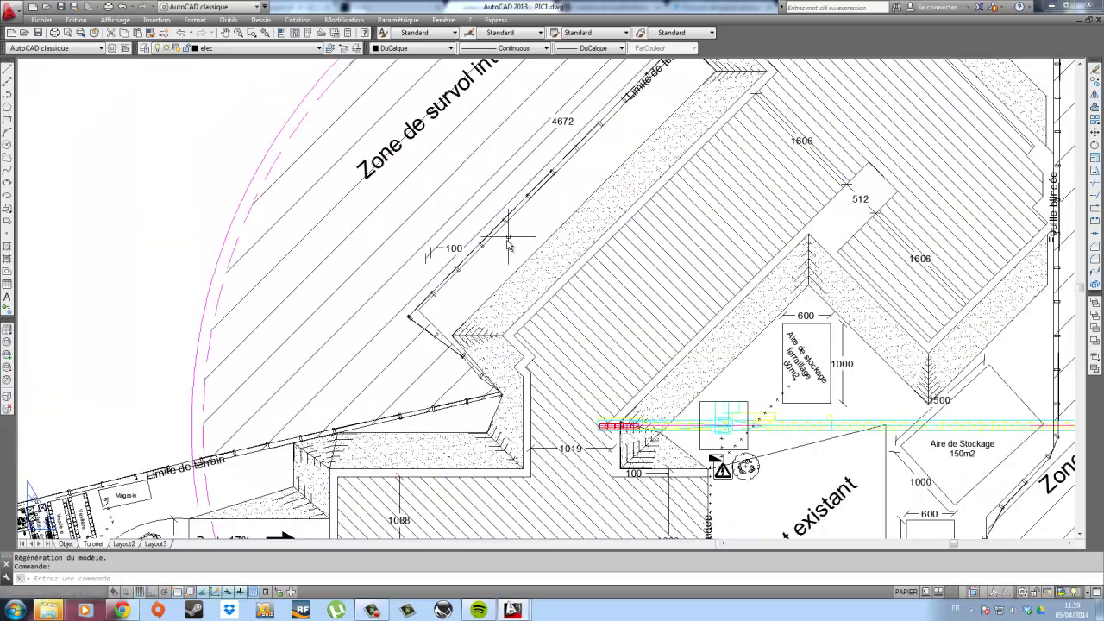
Open the Tutoriel layout's page setup for modification from the page setup manager.
{"action": "scroll", "coordinate": [508, 245], "scroll_direction": "down", "scroll_amount": 4}
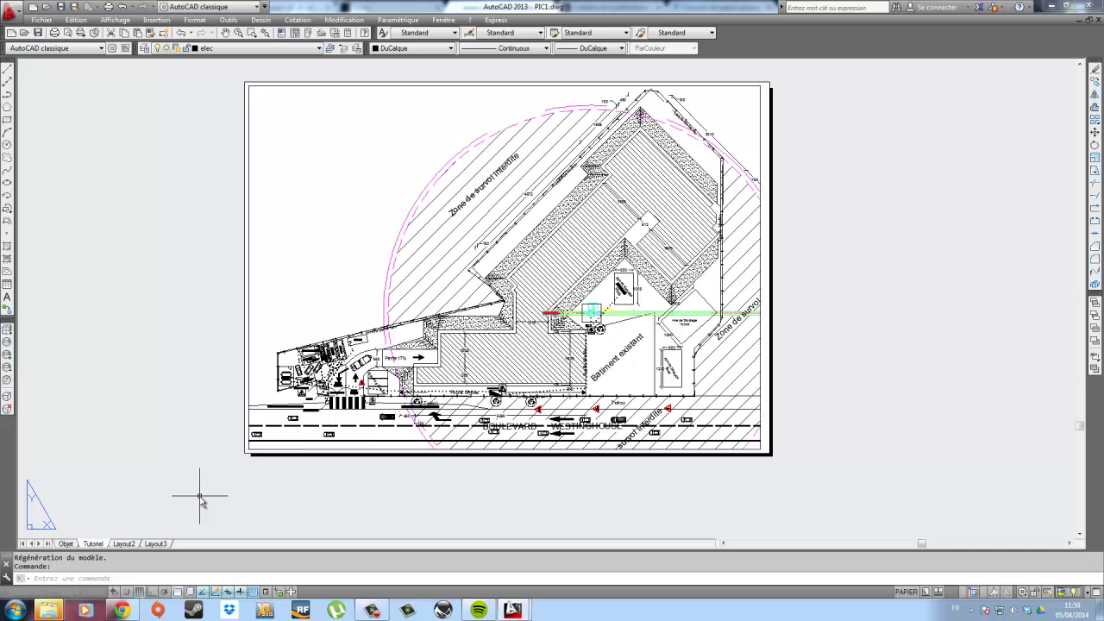
{"action": "right_click", "coordinate": [97, 547]}
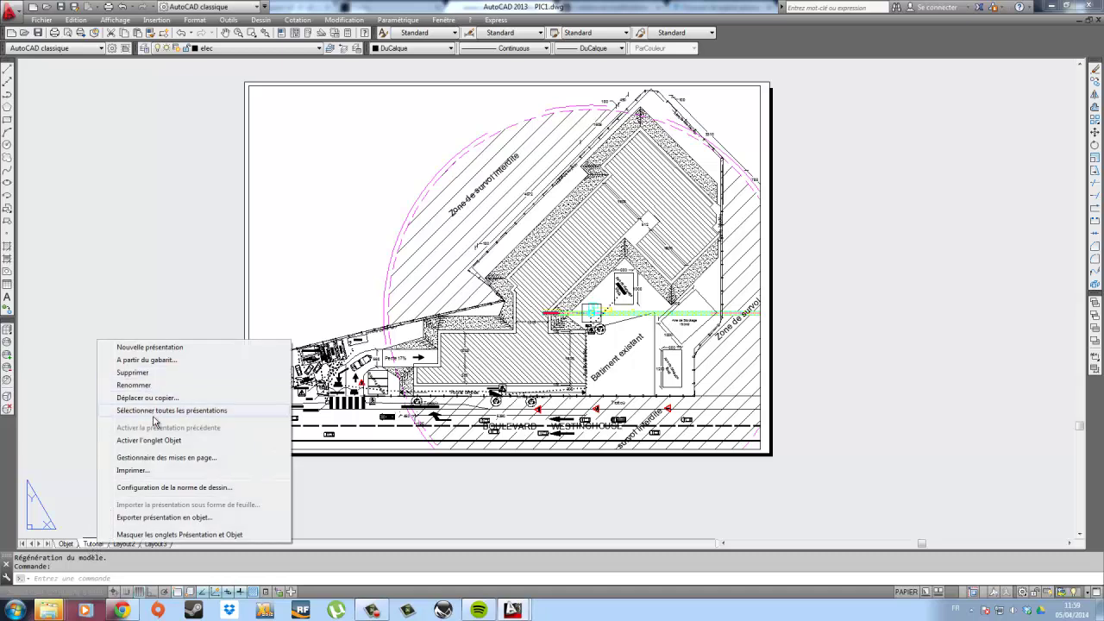
{"action": "left_click", "coordinate": [152, 458]}
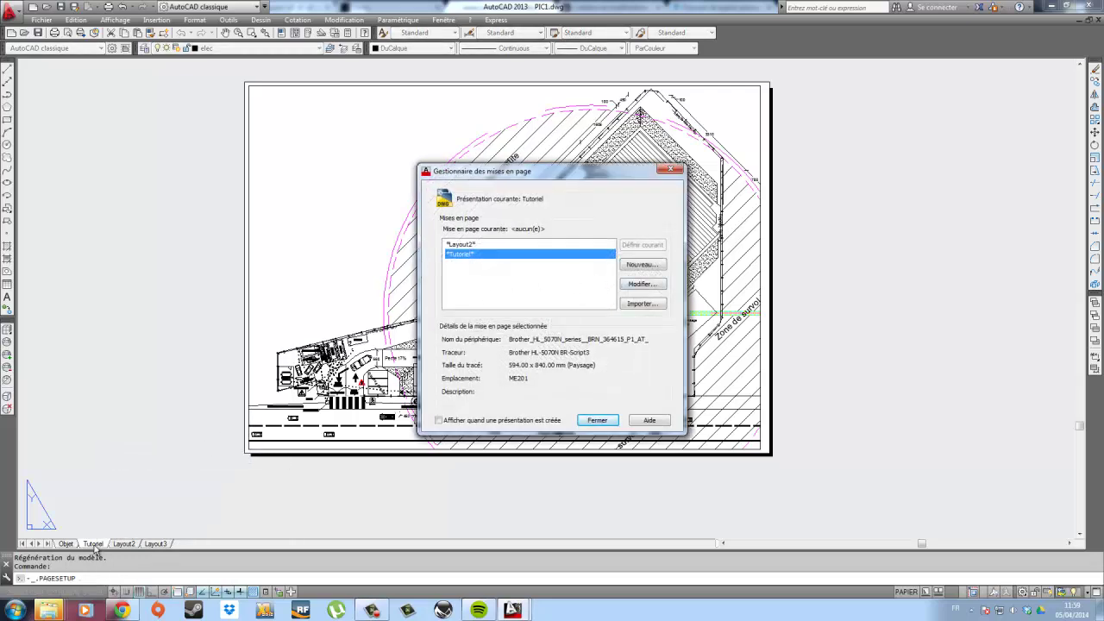
{"action": "left_click", "coordinate": [642, 284]}
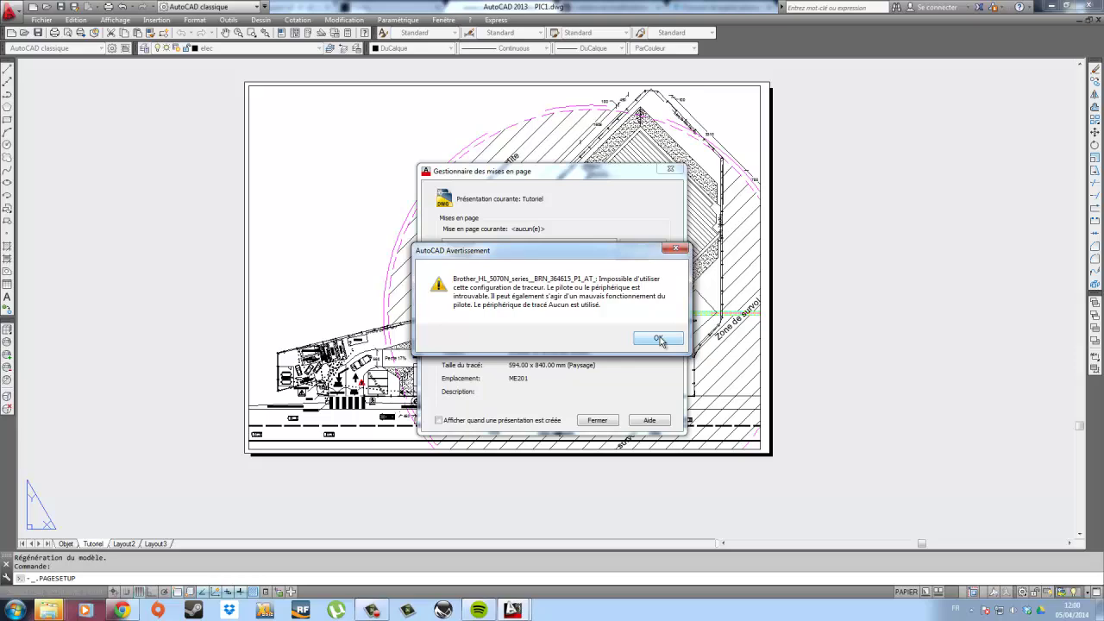
{"action": "left_click", "coordinate": [659, 339]}
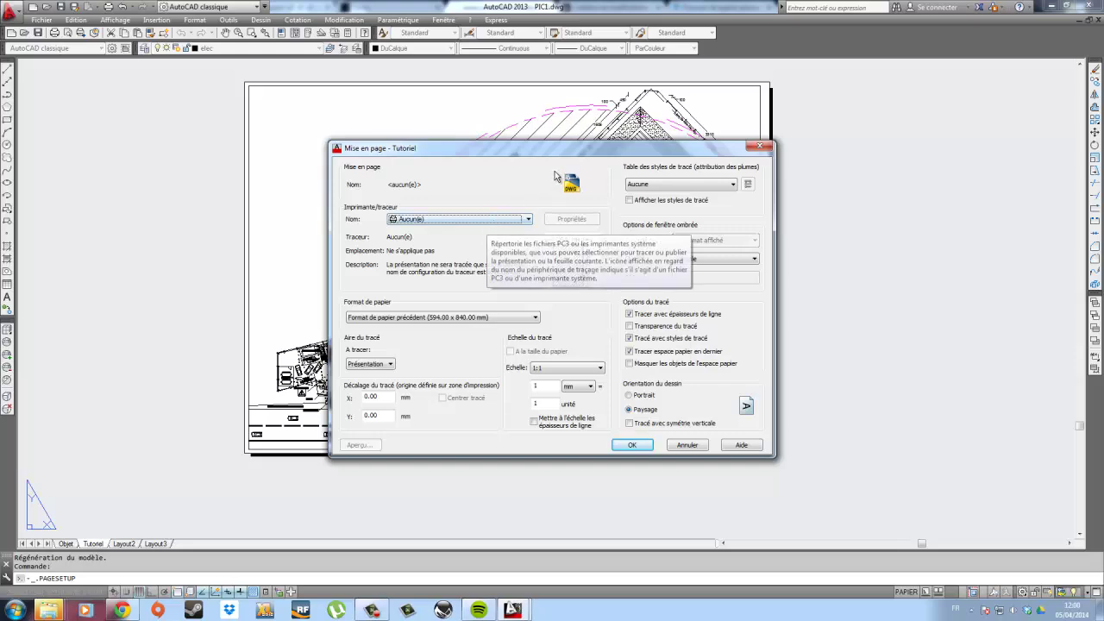
{"action": "mouse_move", "coordinate": [547, 147]}
{"action": "left_mouse_down"}
{"action": "mouse_move", "coordinate": [686, 362]}
{"action": "mouse_move", "coordinate": [536, 145]}
{"action": "left_mouse_up"}
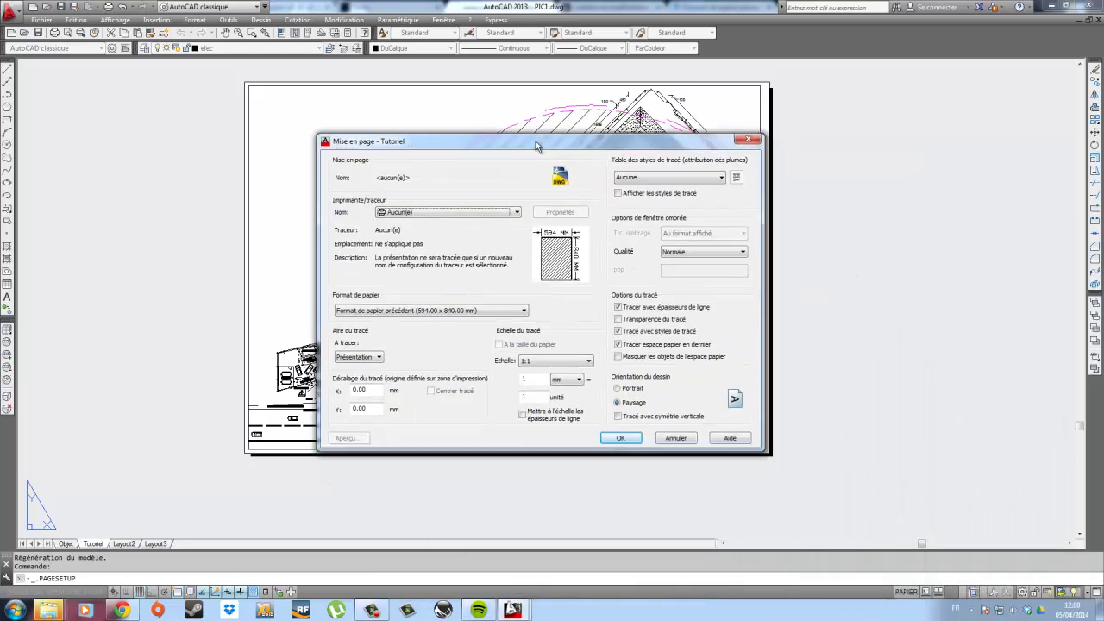
Choose HP Photosmart C4380 series as the plotter and accept its default paper format.
{"action": "left_click", "coordinate": [444, 212]}
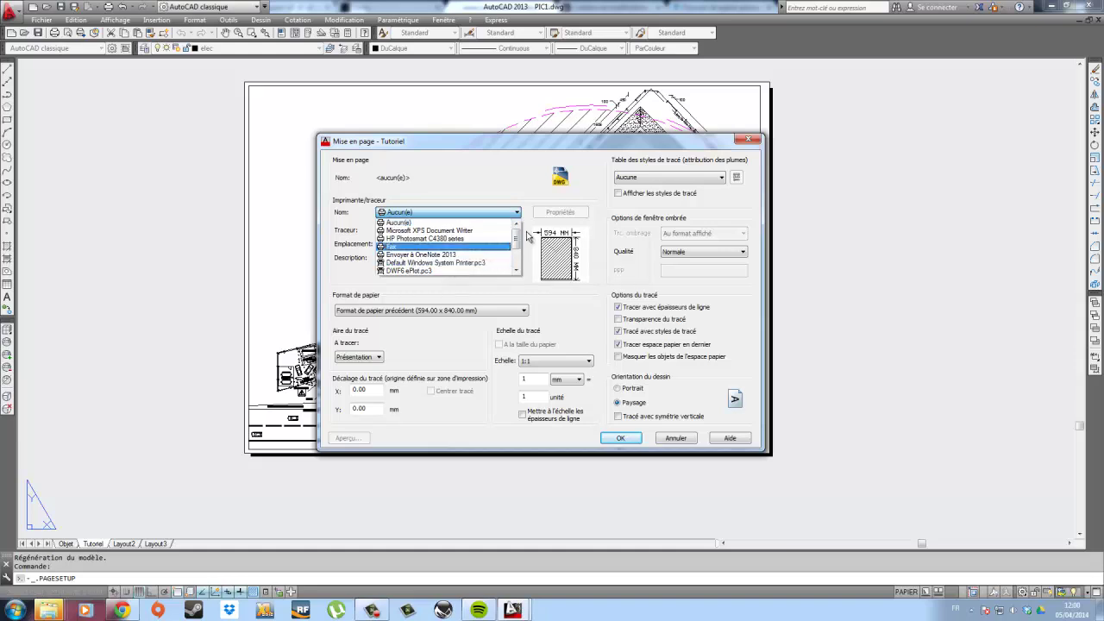
{"action": "mouse_move", "coordinate": [521, 240]}
{"action": "left_mouse_down"}
{"action": "mouse_move", "coordinate": [519, 269]}
{"action": "mouse_move", "coordinate": [520, 238]}
{"action": "left_mouse_up"}
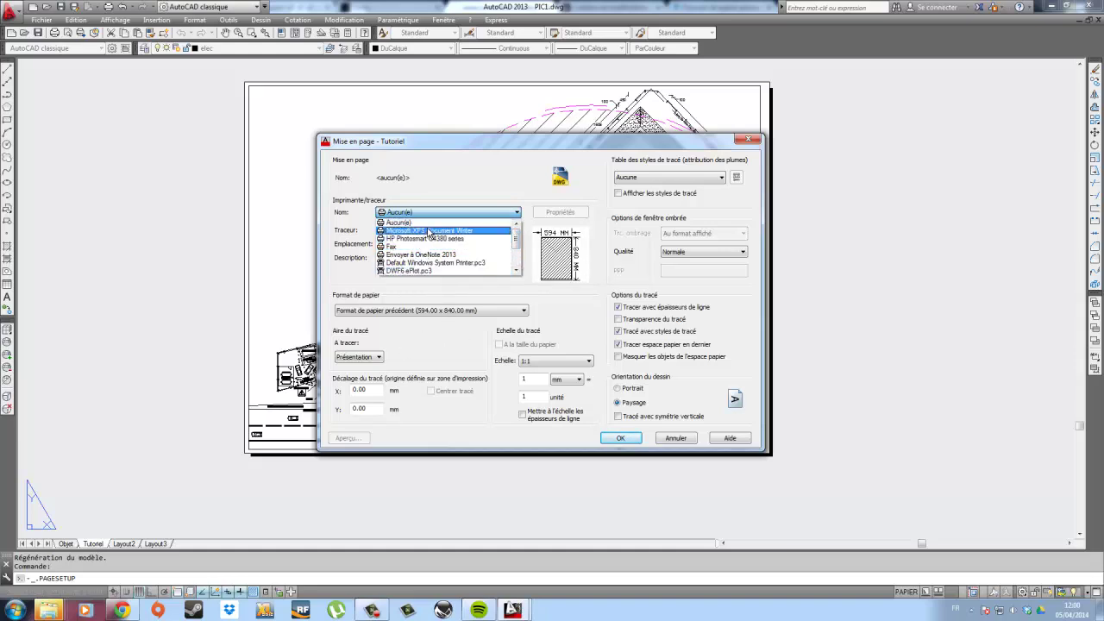
{"action": "scroll", "coordinate": [449, 259], "scroll_direction": "down", "scroll_amount": 2}
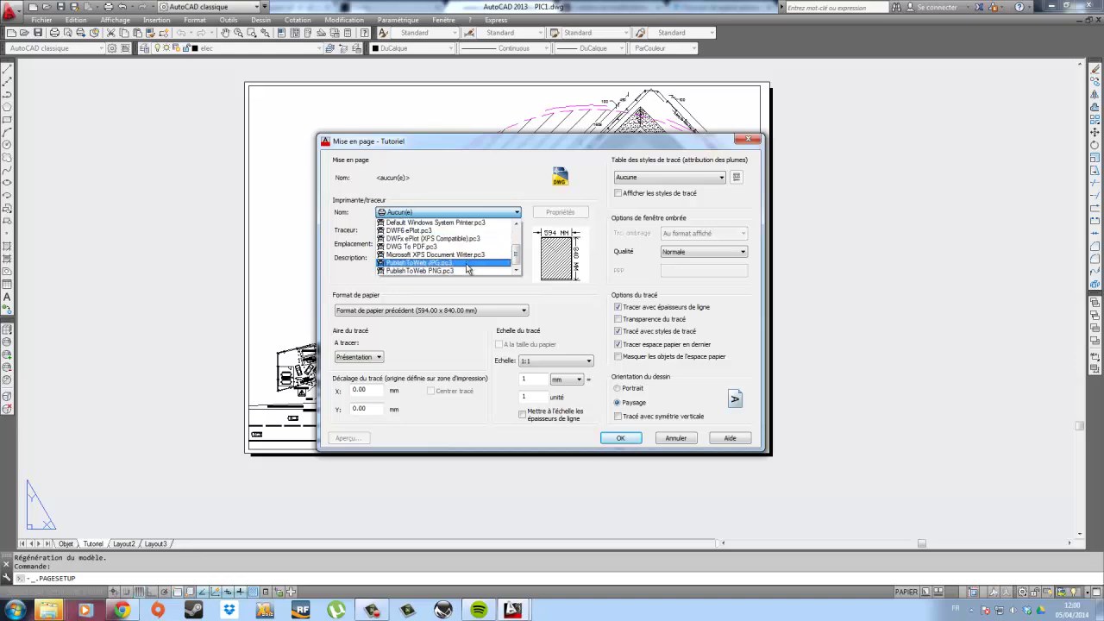
{"action": "scroll", "coordinate": [470, 263], "scroll_direction": "up", "scroll_amount": 2}
{"action": "scroll", "coordinate": [492, 249], "scroll_direction": "up", "scroll_amount": 2}
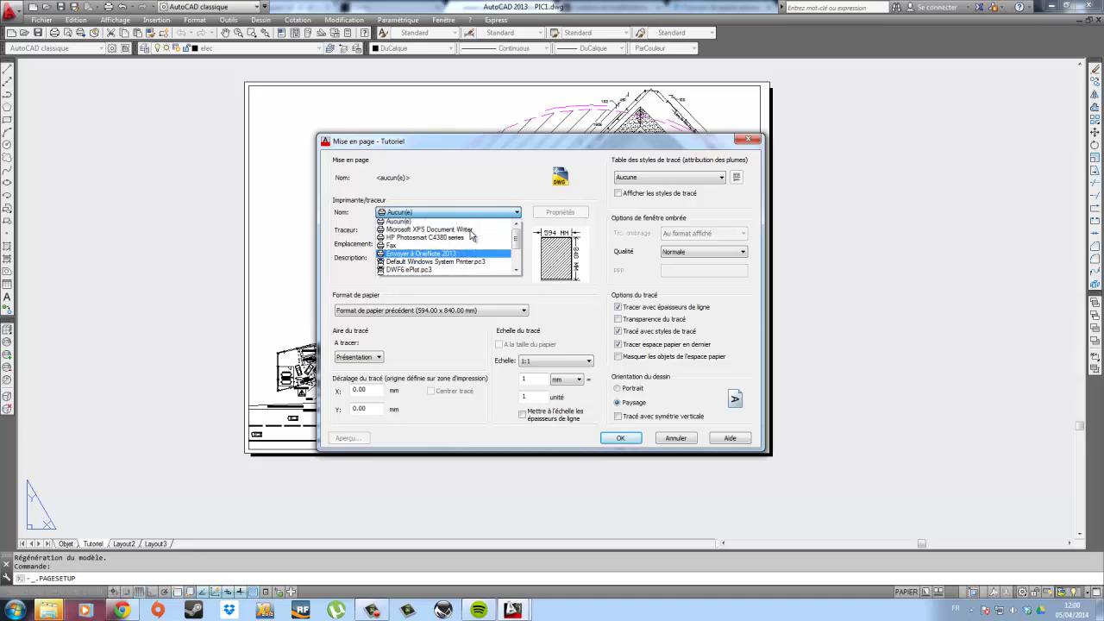
{"action": "left_click", "coordinate": [457, 238]}
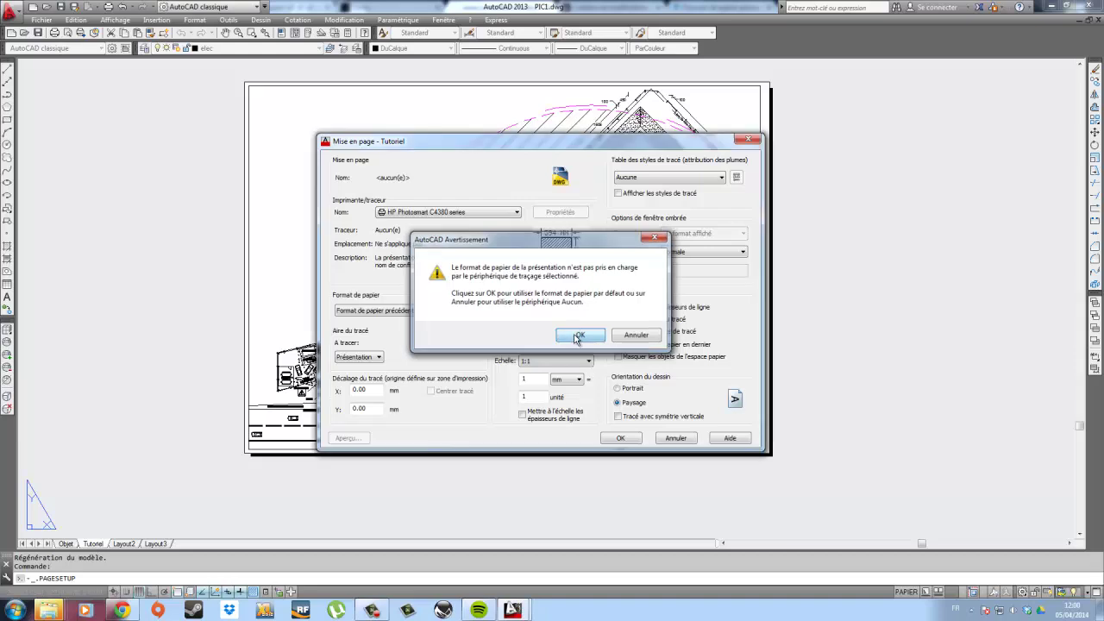
{"action": "left_click", "coordinate": [576, 332]}
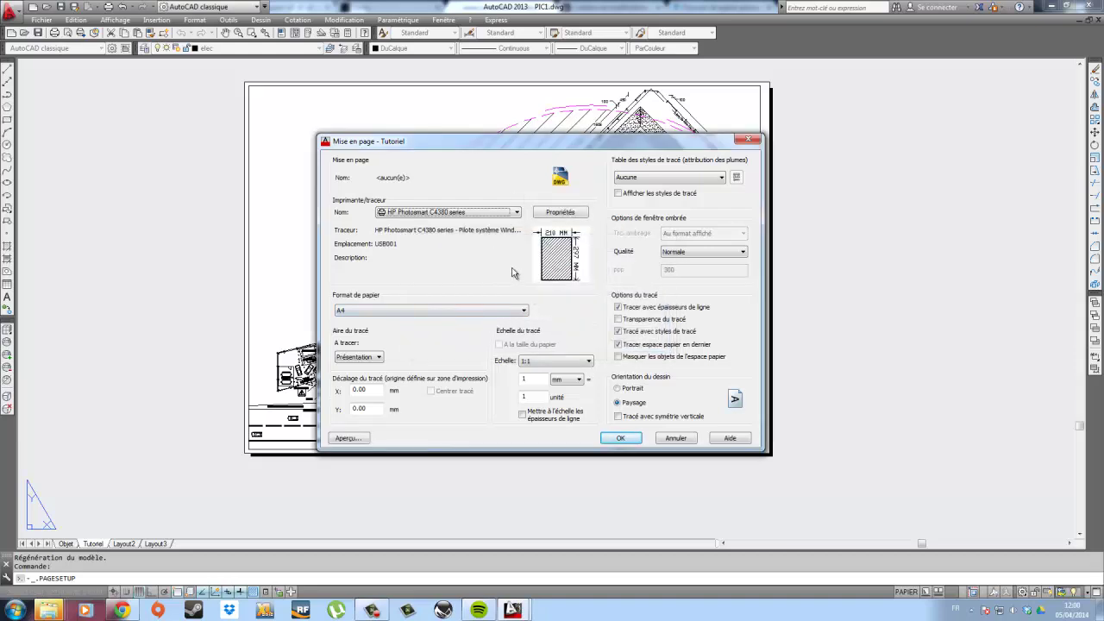
Look through the paper formats offered by the HP Photosmart C4380 series plotter.
{"action": "left_click", "coordinate": [448, 311]}
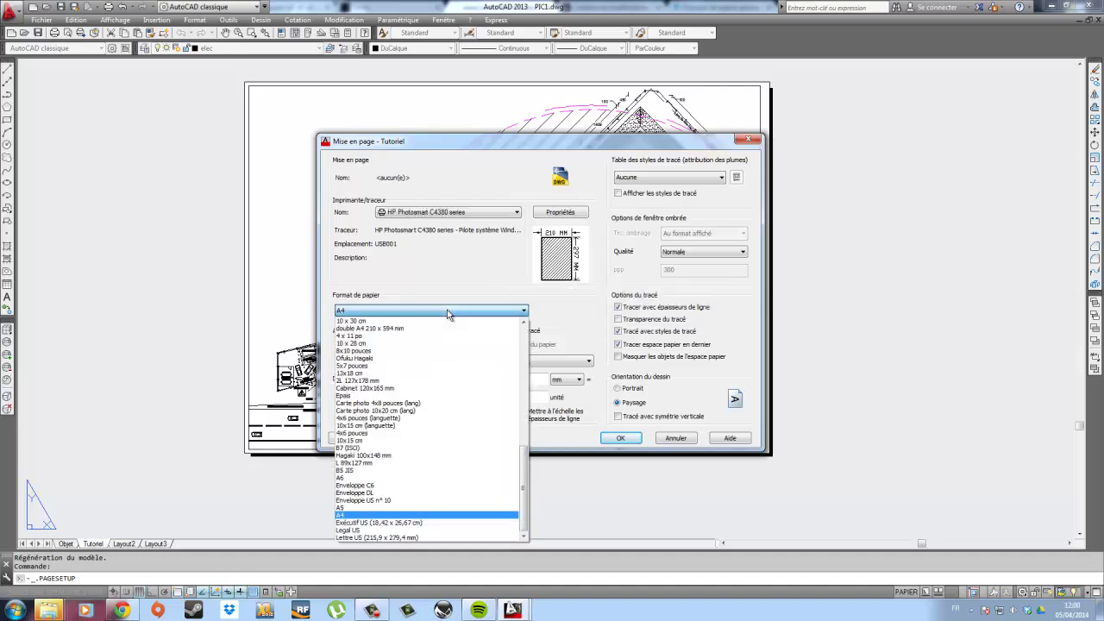
{"action": "scroll", "coordinate": [449, 379], "scroll_direction": "up", "scroll_amount": 10}
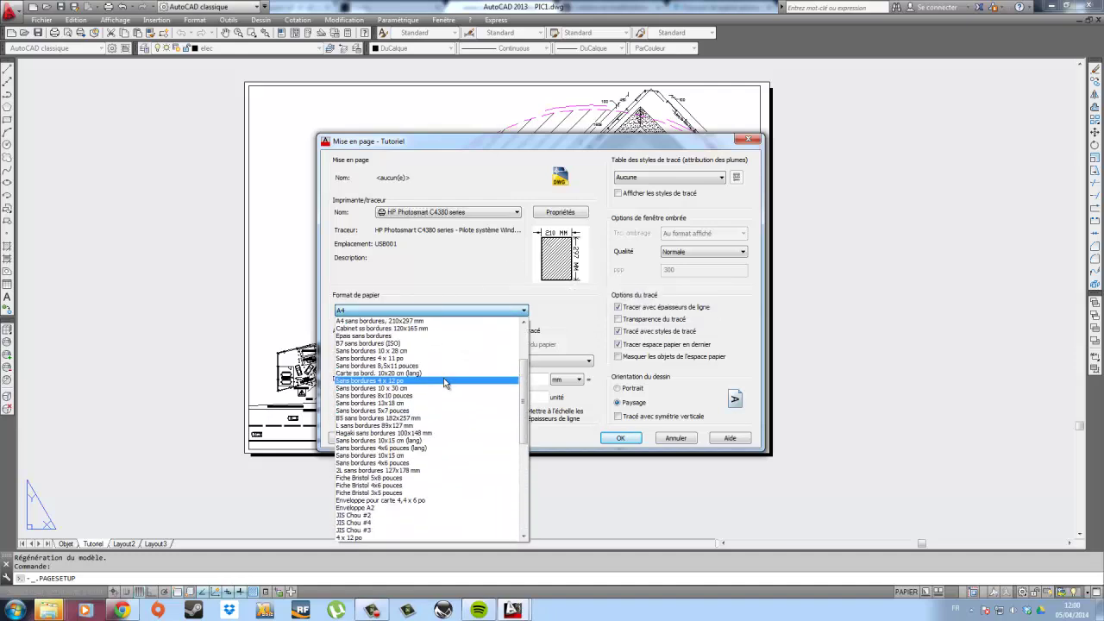
{"action": "scroll", "coordinate": [454, 377], "scroll_direction": "up", "scroll_amount": 4}
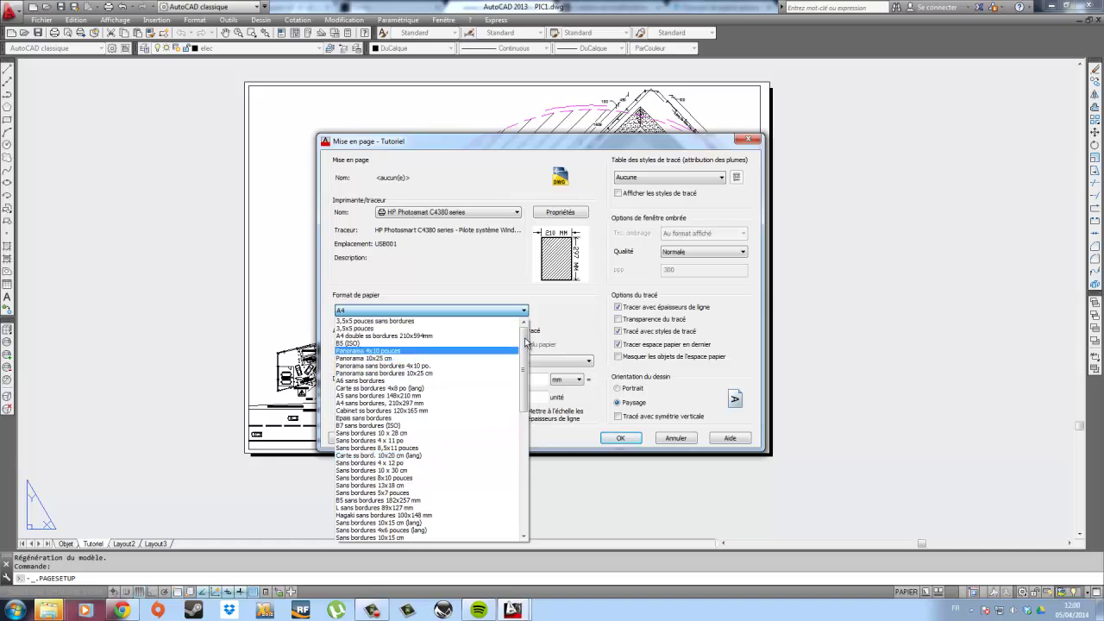
{"action": "mouse_move", "coordinate": [524, 345]}
{"action": "left_mouse_down"}
{"action": "mouse_move", "coordinate": [525, 480]}
{"action": "mouse_move", "coordinate": [526, 332]}
{"action": "left_mouse_up"}
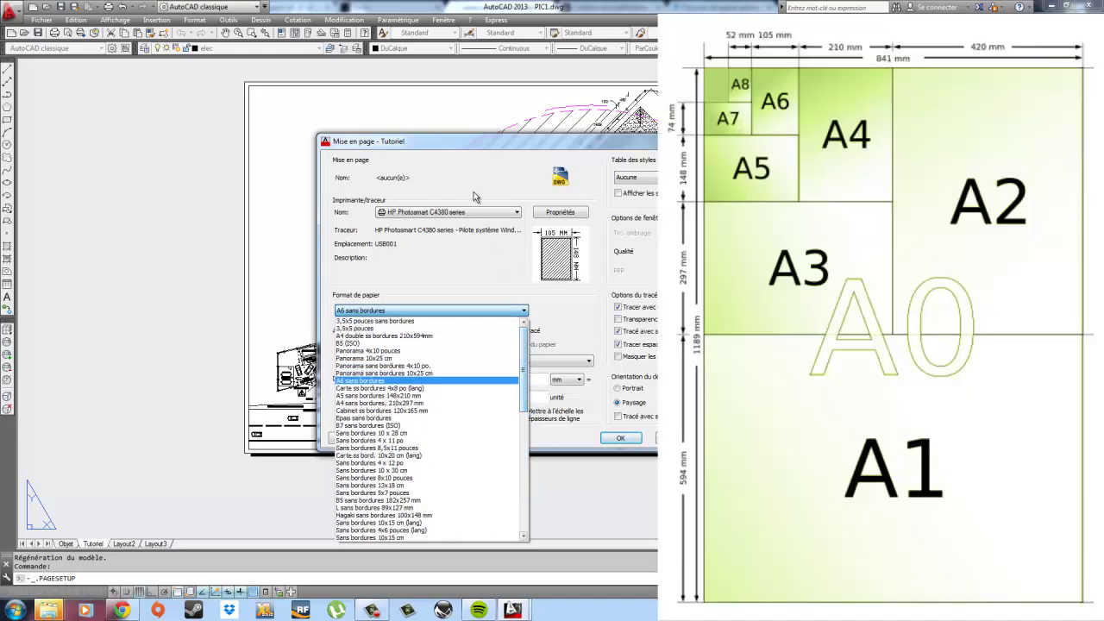
Set the plotter of the Tutoriel page setup back to Aucun(e).
{"action": "left_click", "coordinate": [466, 213]}
{"action": "left_click", "coordinate": [466, 213]}
{"action": "scroll", "coordinate": [448, 245], "scroll_direction": "up", "scroll_amount": 2}
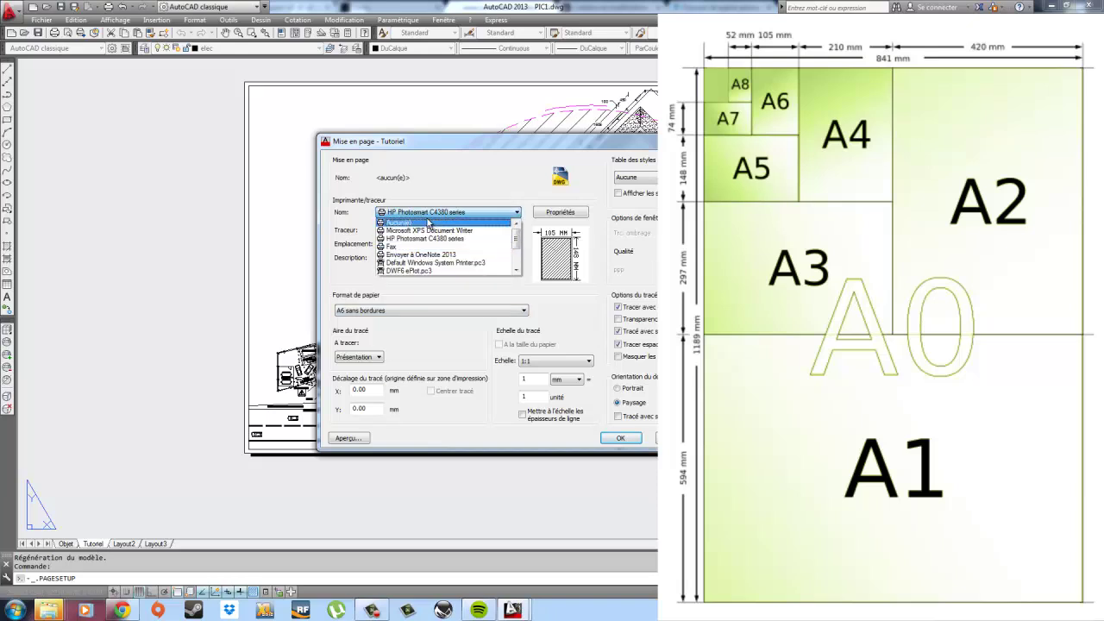
{"action": "left_click", "coordinate": [398, 222]}
{"action": "left_click", "coordinate": [448, 212]}
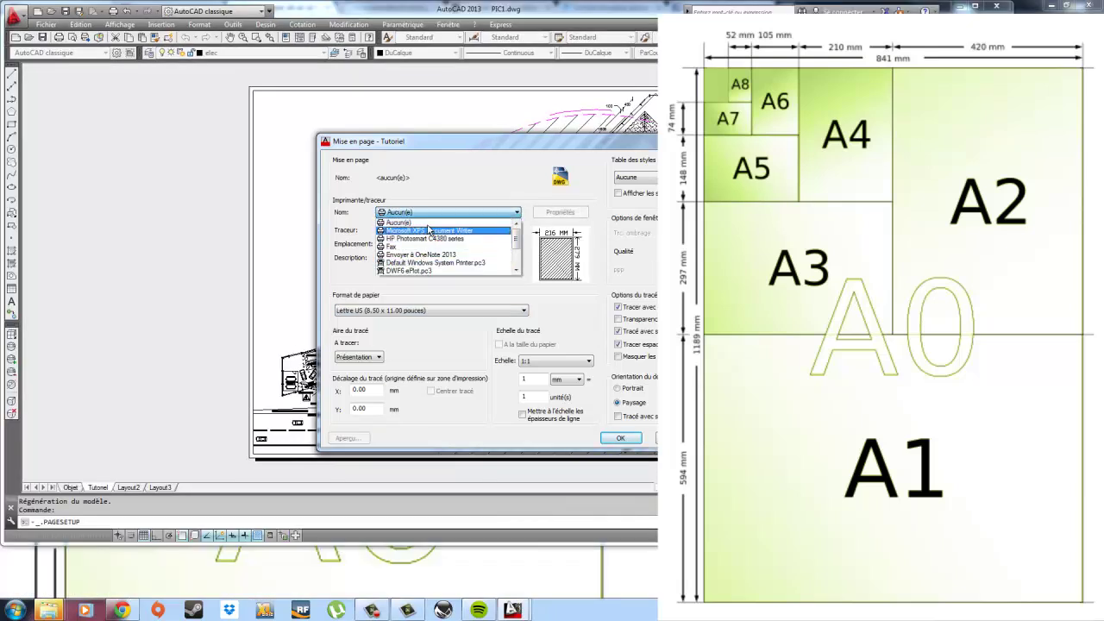
{"action": "left_click", "coordinate": [463, 306]}
Set the paper format to ISO A0 (841.00 x 1 189.00 mm), apply the page setup and close its manager.
{"action": "left_click", "coordinate": [442, 309]}
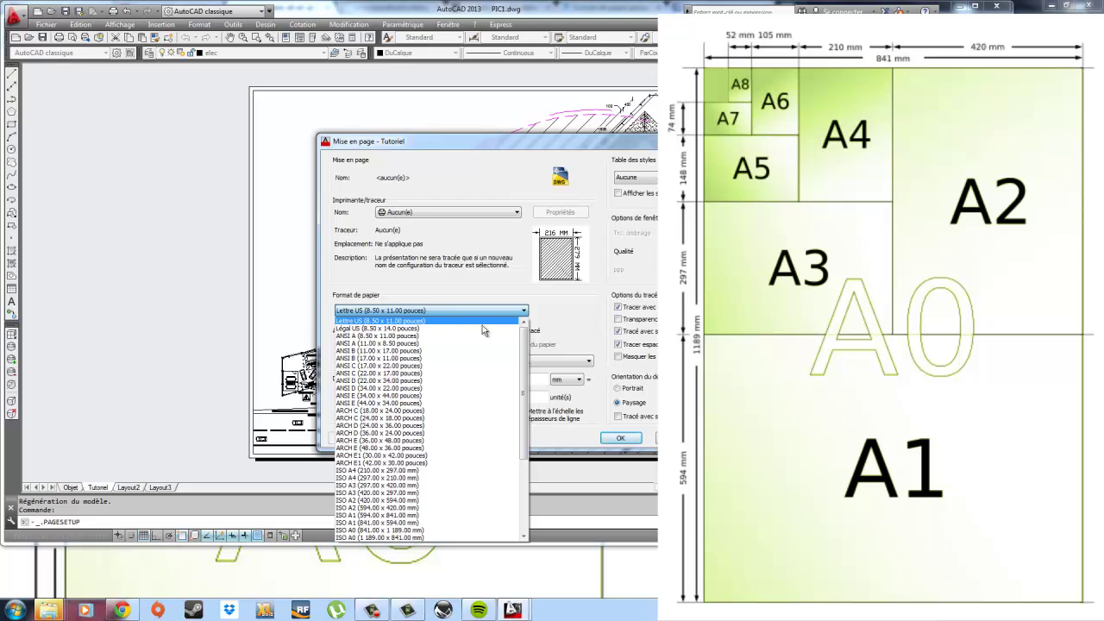
{"action": "scroll", "coordinate": [500, 353], "scroll_direction": "down", "scroll_amount": 2}
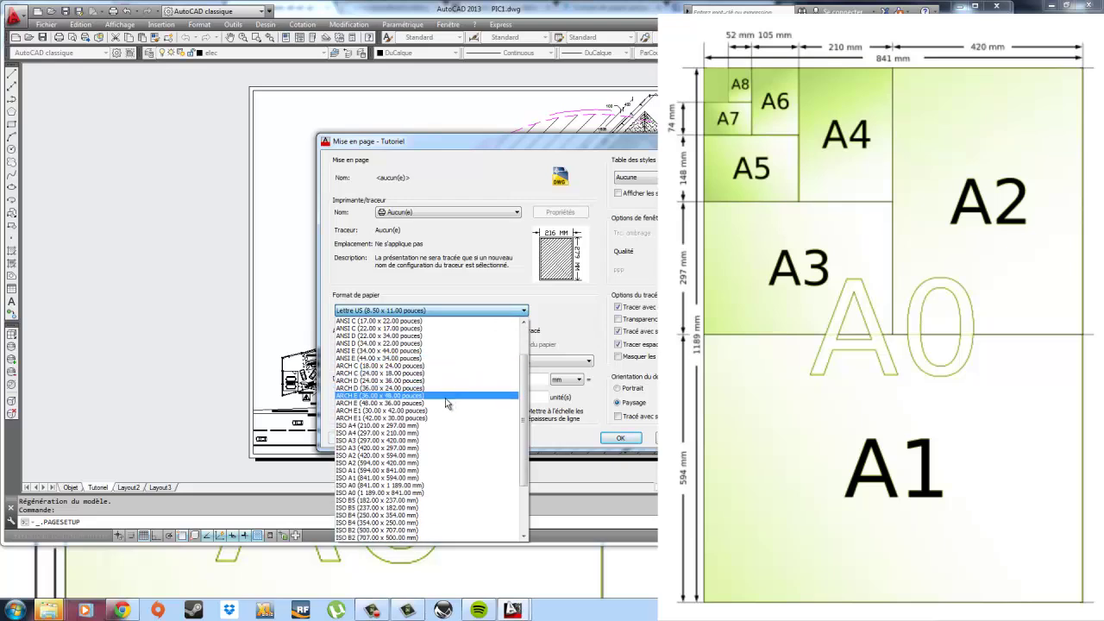
{"action": "scroll", "coordinate": [496, 404], "scroll_direction": "down", "scroll_amount": 1}
{"action": "scroll", "coordinate": [497, 410], "scroll_direction": "up", "scroll_amount": 3}
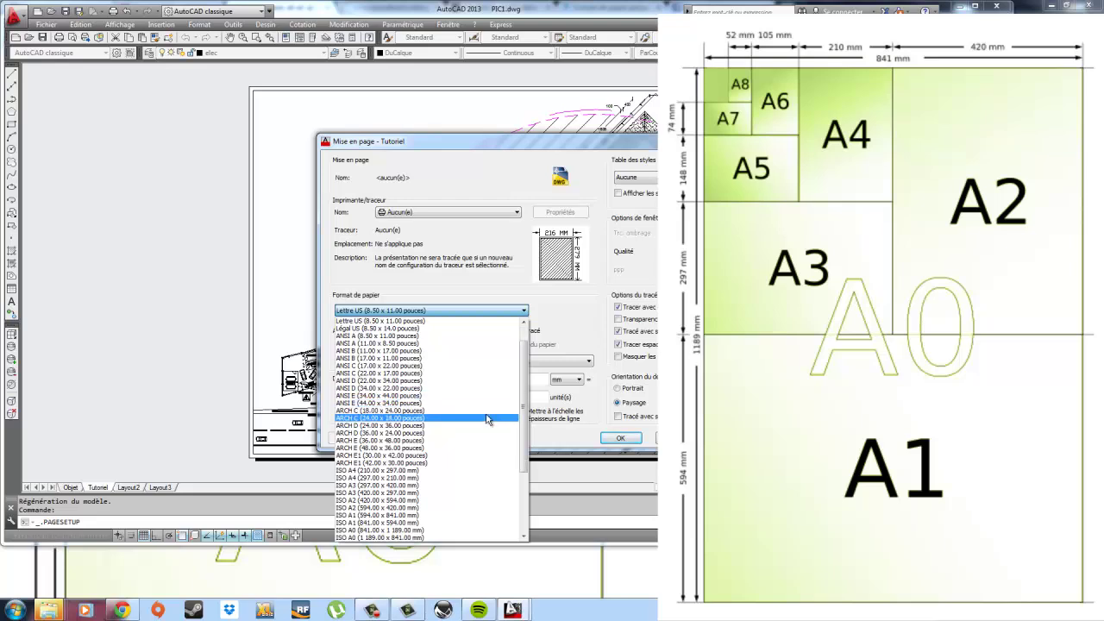
{"action": "scroll", "coordinate": [489, 418], "scroll_direction": "down", "scroll_amount": 2}
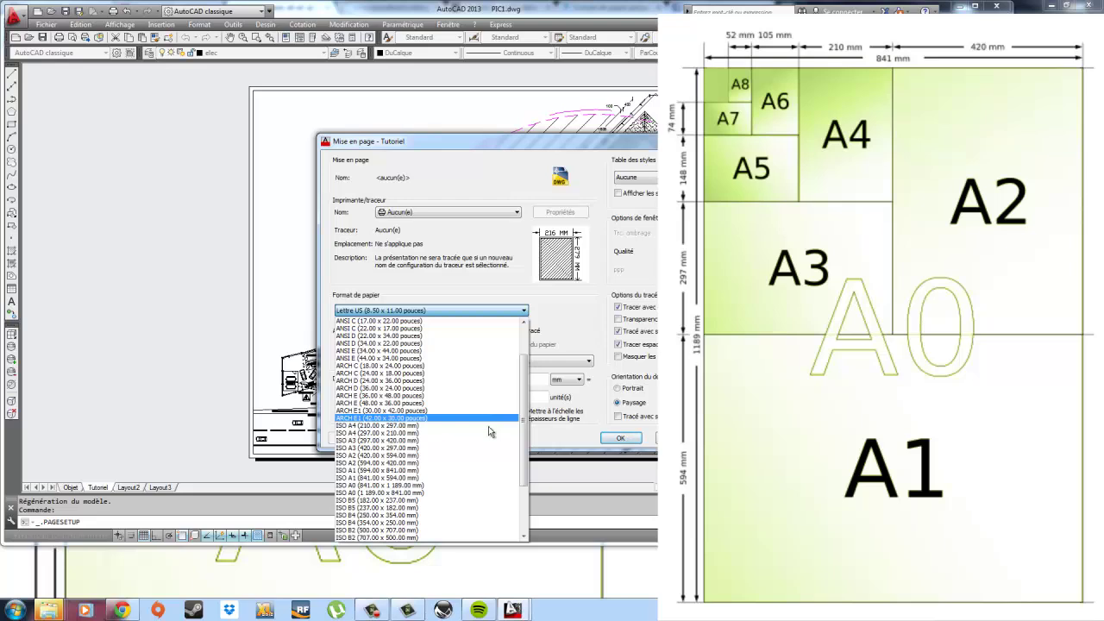
{"action": "left_click", "coordinate": [430, 486]}
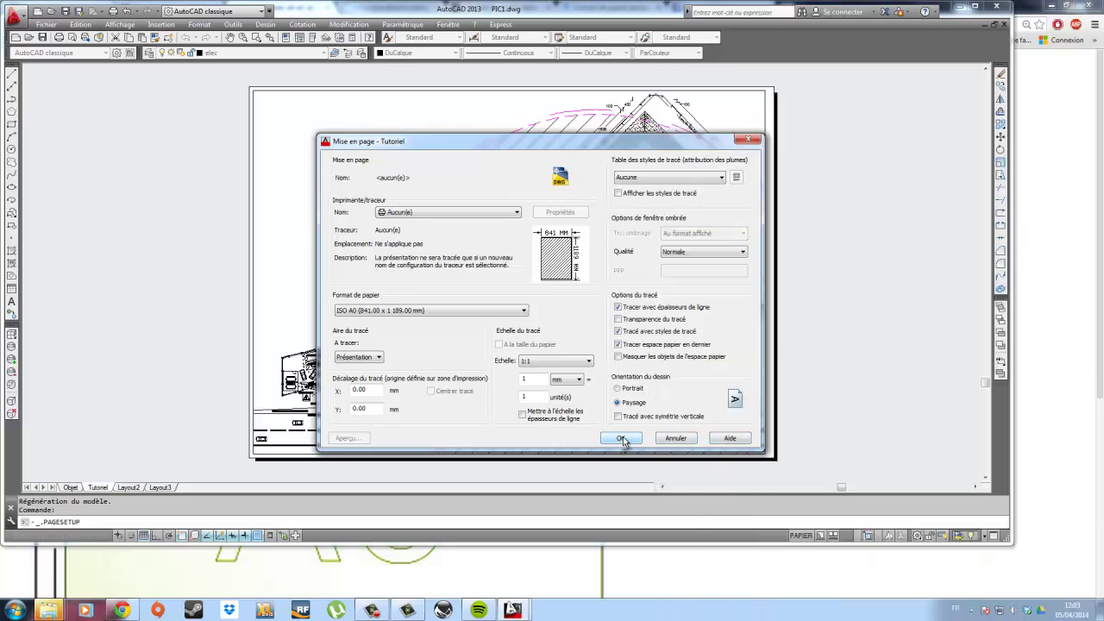
{"action": "left_click", "coordinate": [622, 438]}
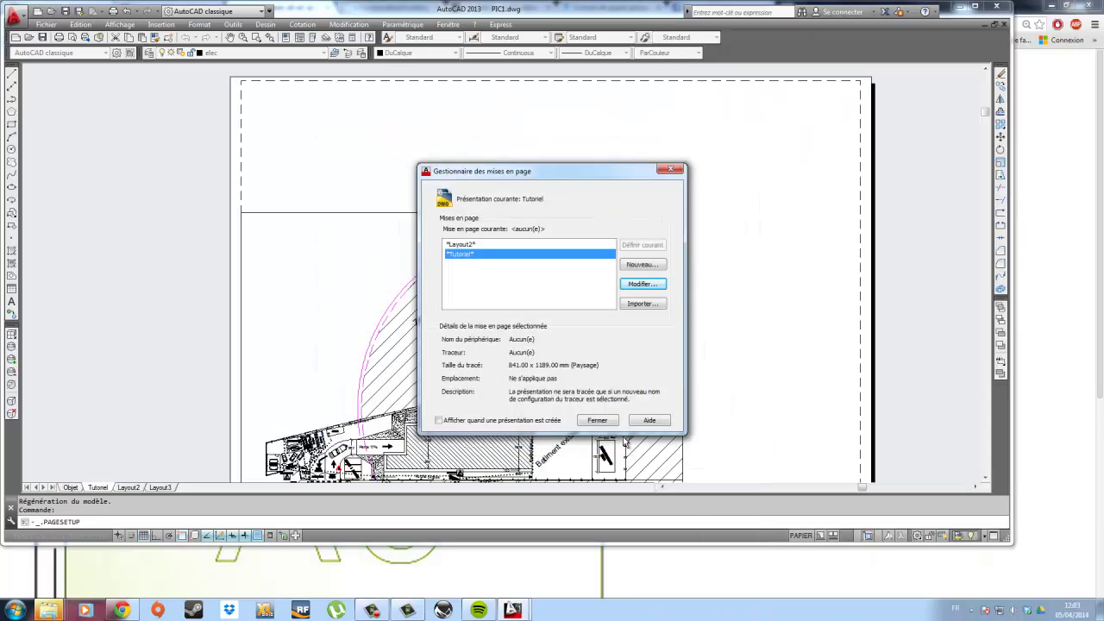
{"action": "left_click", "coordinate": [671, 170]}
Stretch the viewport's upper-right corner to the upper-right corner of the A0 sheet's printable area.
{"action": "scroll", "coordinate": [565, 308], "scroll_direction": "down", "scroll_amount": 5}
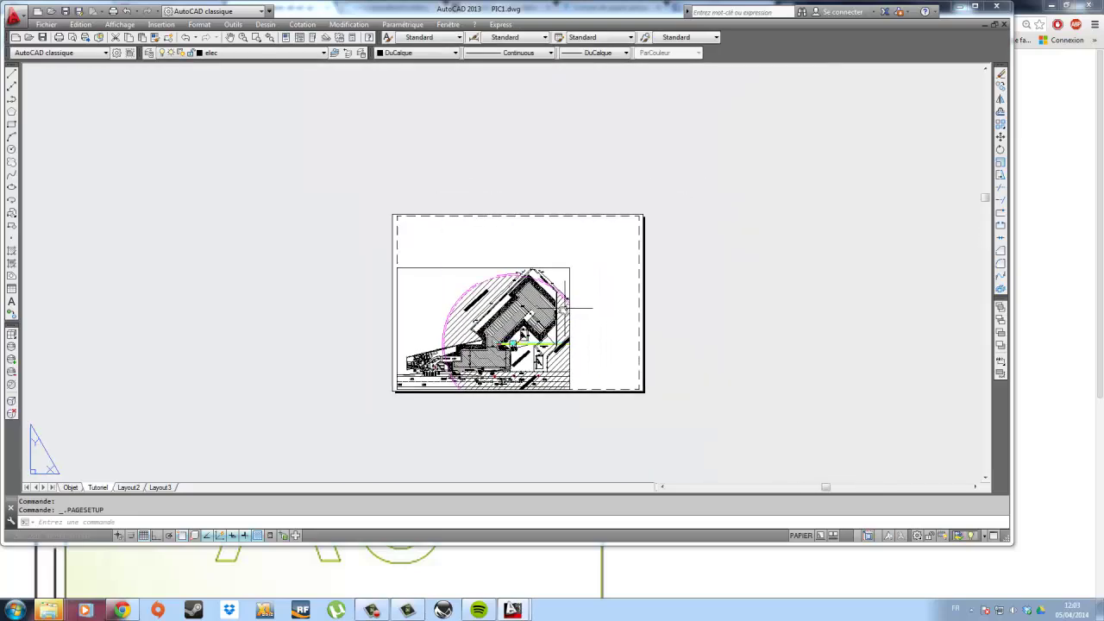
{"action": "scroll", "coordinate": [579, 281], "scroll_direction": "up", "scroll_amount": 2}
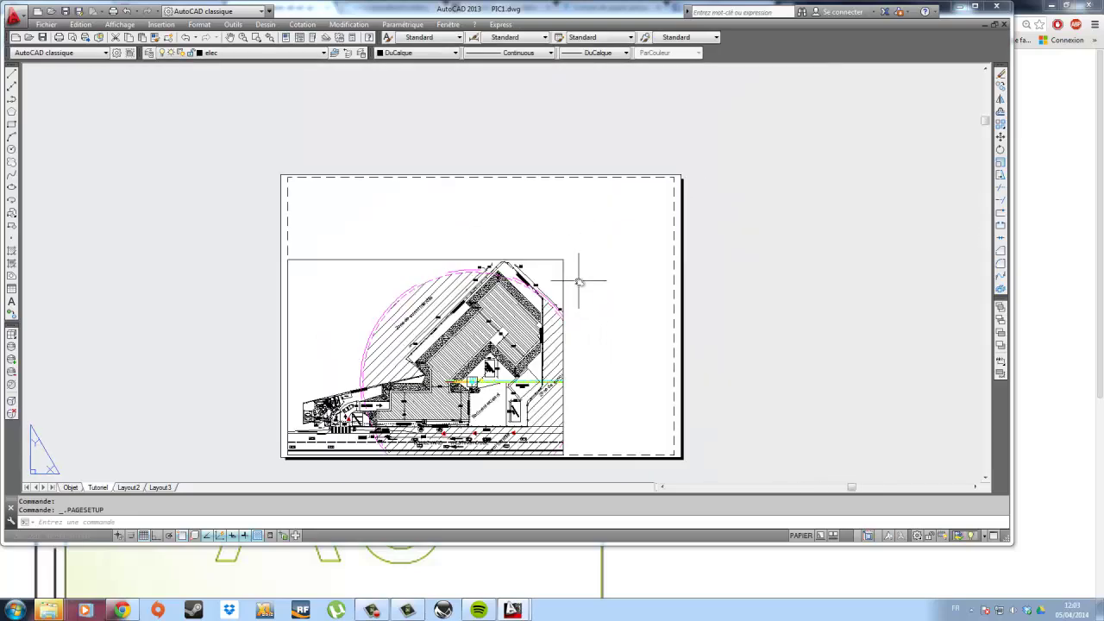
{"action": "left_click", "coordinate": [592, 251]}
{"action": "left_click", "coordinate": [554, 261]}
{"action": "left_click", "coordinate": [563, 259]}
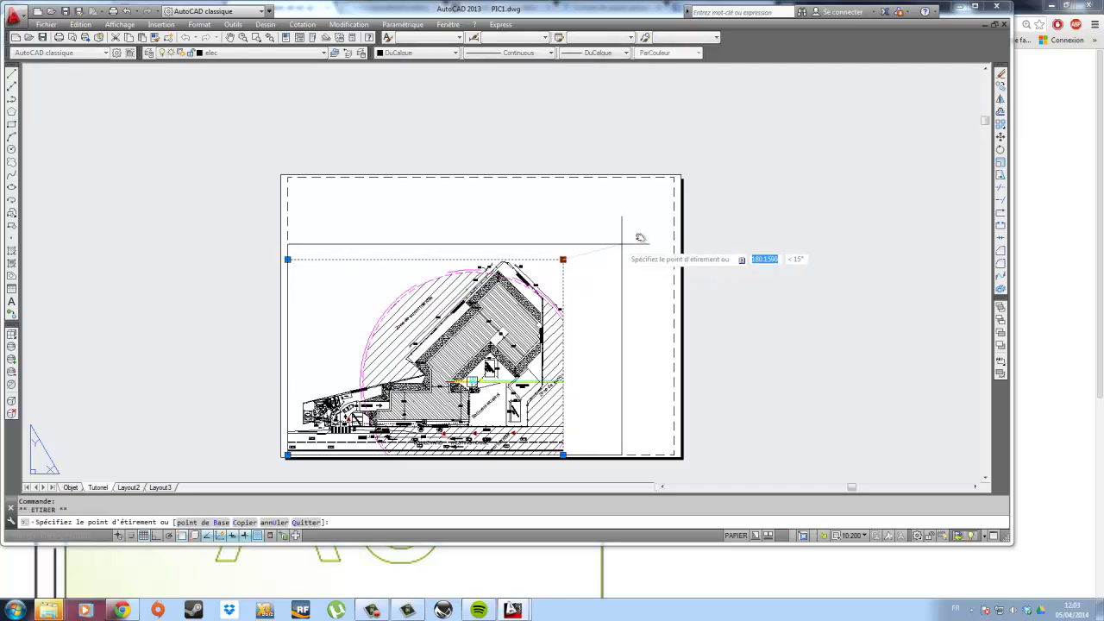
{"action": "left_click", "coordinate": [674, 179]}
{"action": "middle_click_drag", "start_coordinate": [628, 308], "coordinate": [674, 250]}
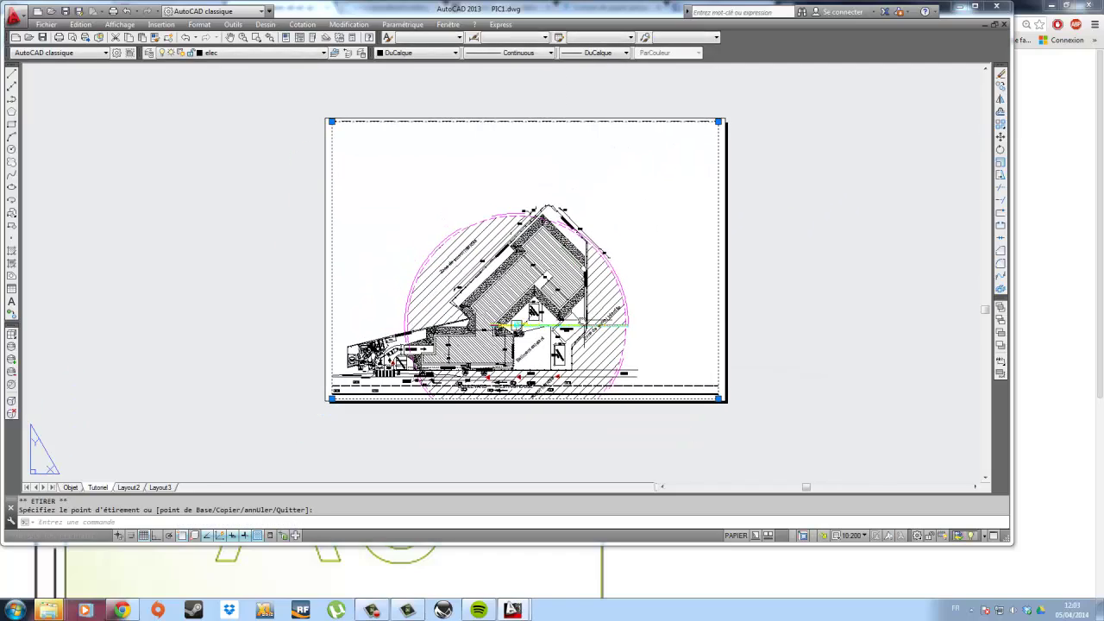
Activate the enlarged viewport and reposition the site plan so the whole no-fly circle fits inside it.
{"action": "double_click", "coordinate": [662, 230]}
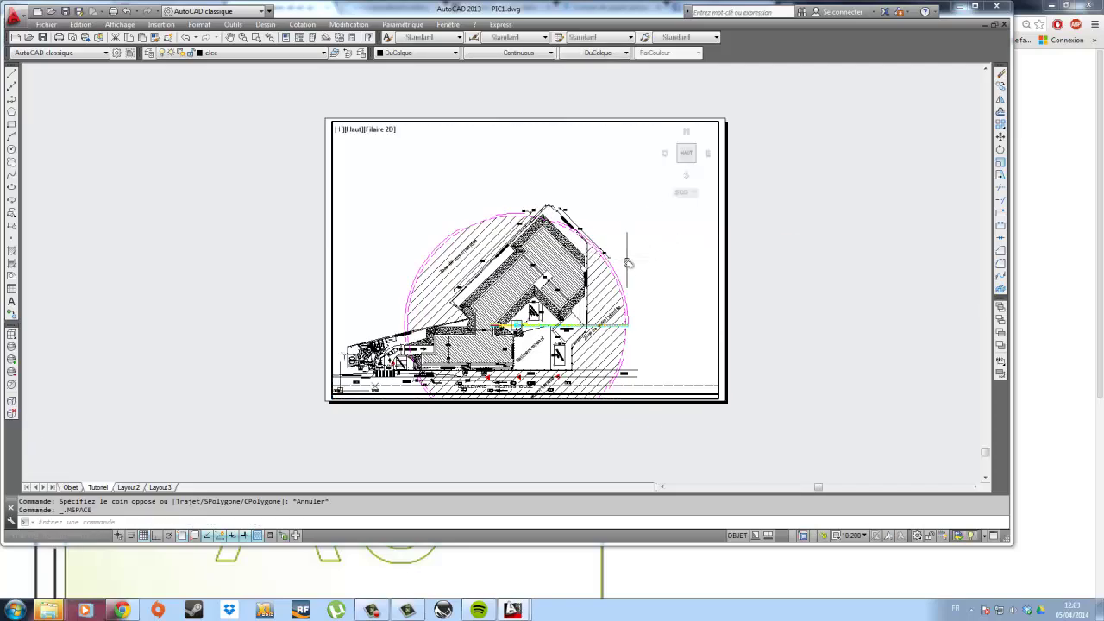
{"action": "middle_click_drag", "start_coordinate": [627, 258], "coordinate": [665, 207]}
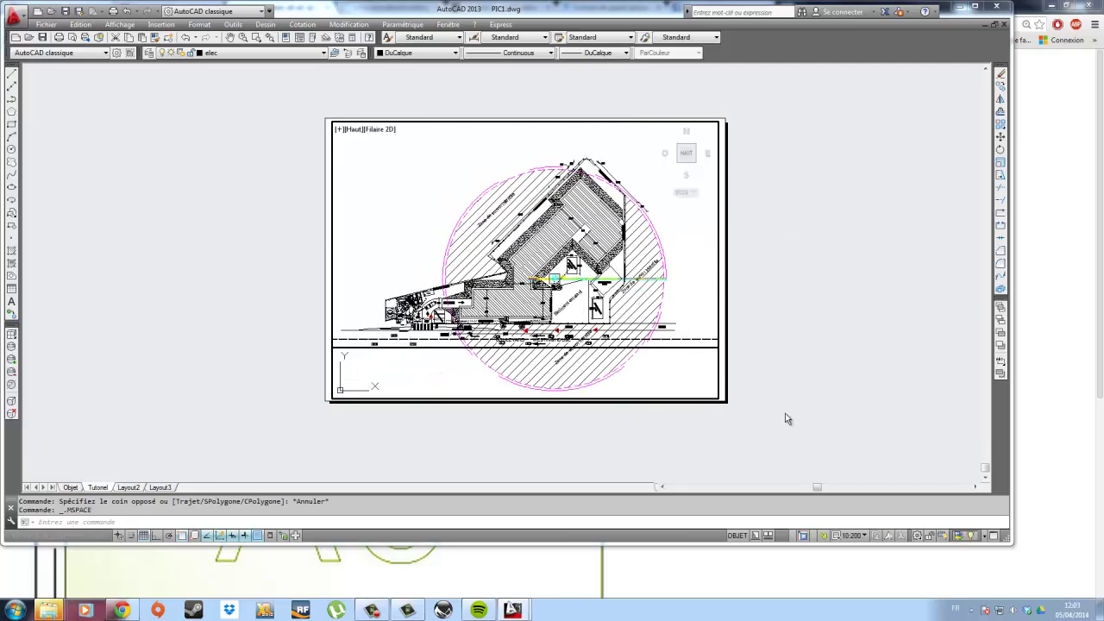
{"action": "scroll", "coordinate": [569, 224], "scroll_direction": "up", "scroll_amount": 3}
{"action": "scroll", "coordinate": [552, 235], "scroll_direction": "down", "scroll_amount": 3}
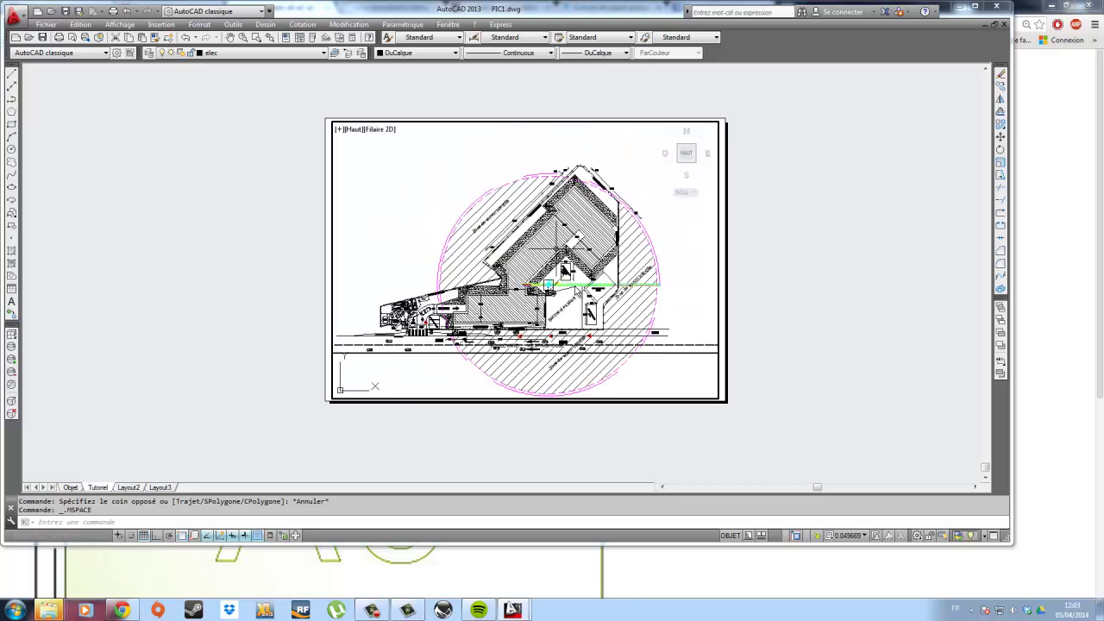
Try a viewport scale of 1:10, and set the scale to 1:16 for the site plan.
{"action": "left_click", "coordinate": [842, 537]}
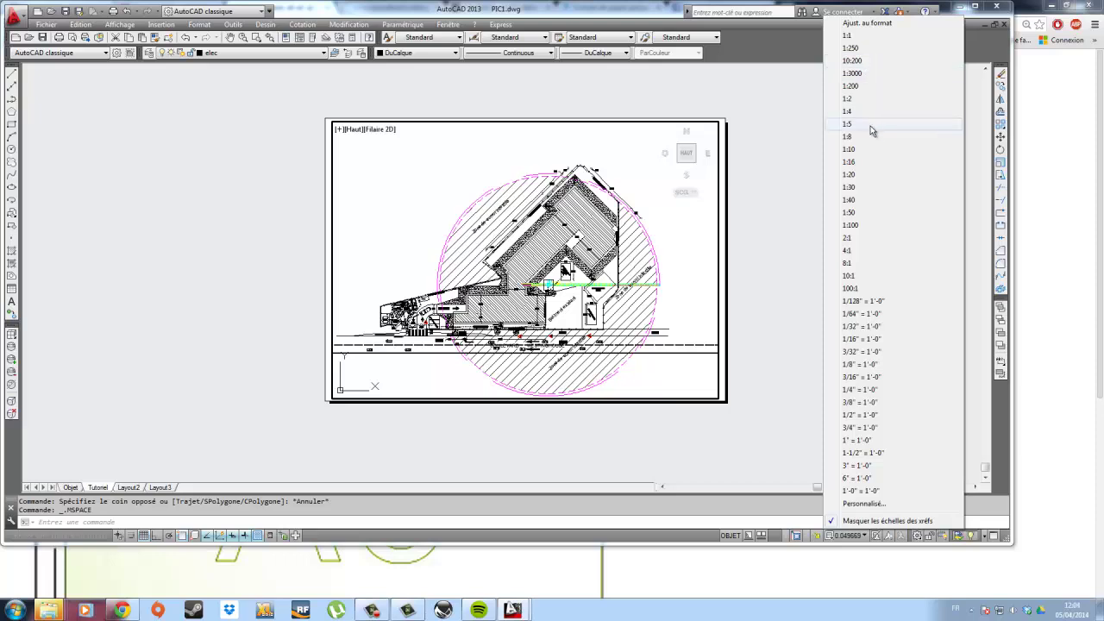
{"action": "left_click", "coordinate": [861, 152]}
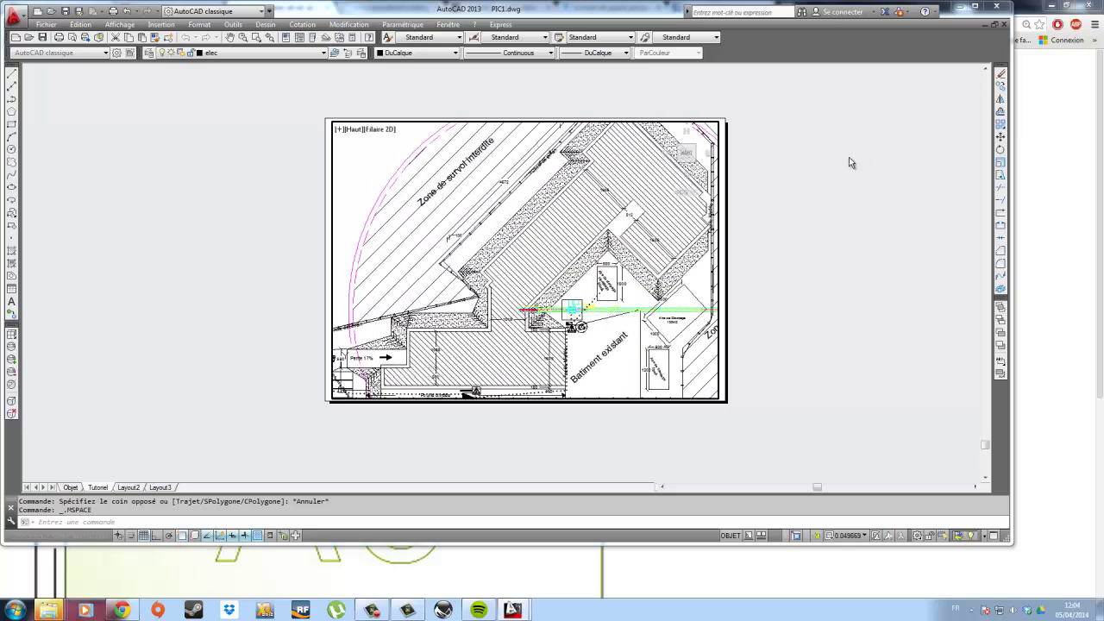
{"action": "left_click", "coordinate": [854, 536]}
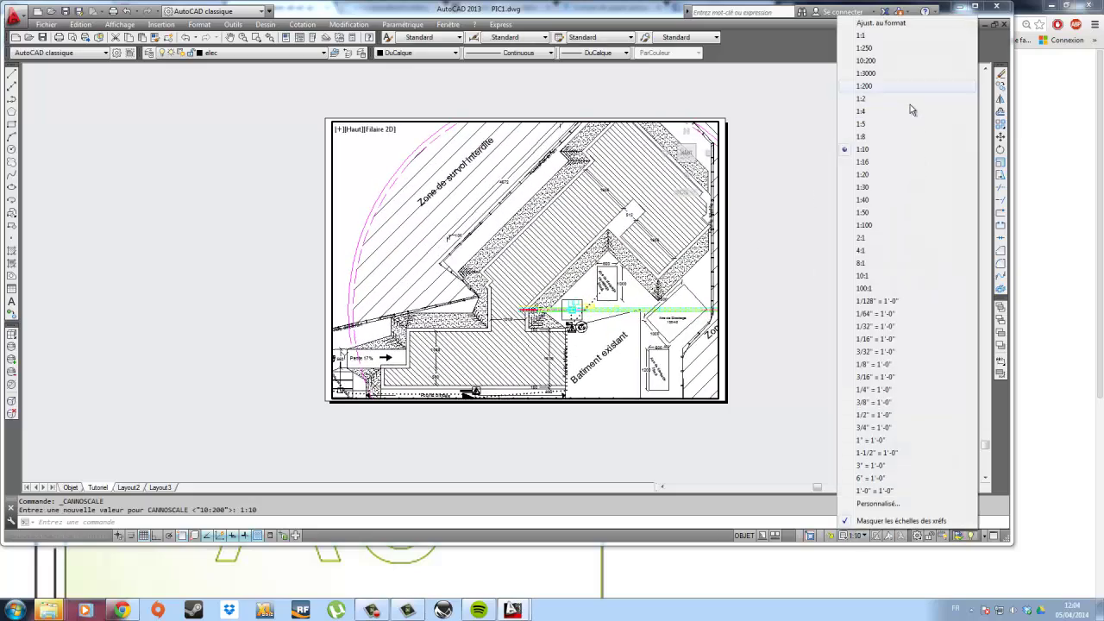
{"action": "left_click", "coordinate": [886, 172]}
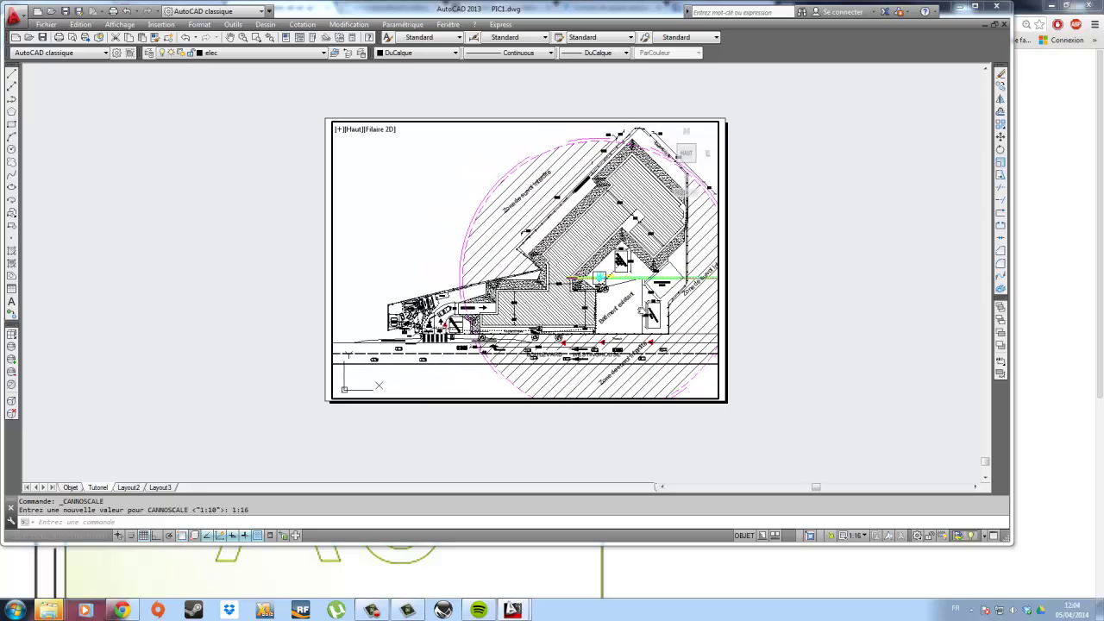
Leave the viewport for paper space and check the site plan's framing on the A0 sheet.
{"action": "double_click", "coordinate": [815, 251]}
{"action": "scroll", "coordinate": [617, 285], "scroll_direction": "up", "scroll_amount": 4}
{"action": "middle_click_drag", "start_coordinate": [524, 284], "coordinate": [600, 464]}
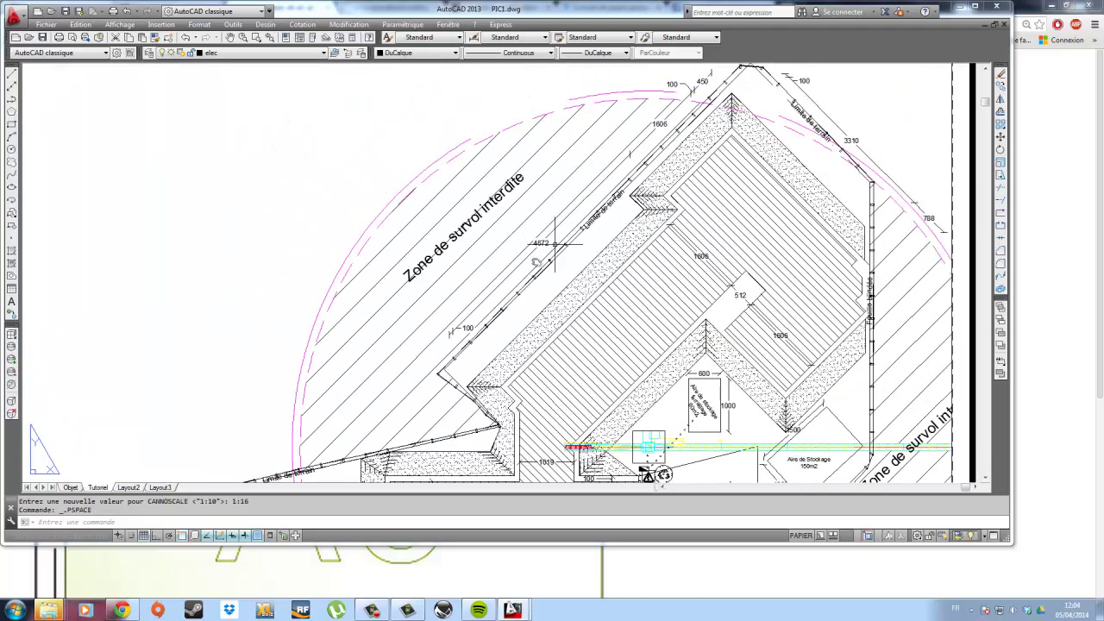
{"action": "middle_click_drag", "start_coordinate": [536, 261], "coordinate": [457, 334]}
{"action": "middle_click_drag", "start_coordinate": [453, 398], "coordinate": [533, 276]}
{"action": "scroll", "coordinate": [561, 255], "scroll_direction": "down", "scroll_amount": 5}
{"action": "middle_click_drag", "start_coordinate": [552, 360], "coordinate": [564, 317]}
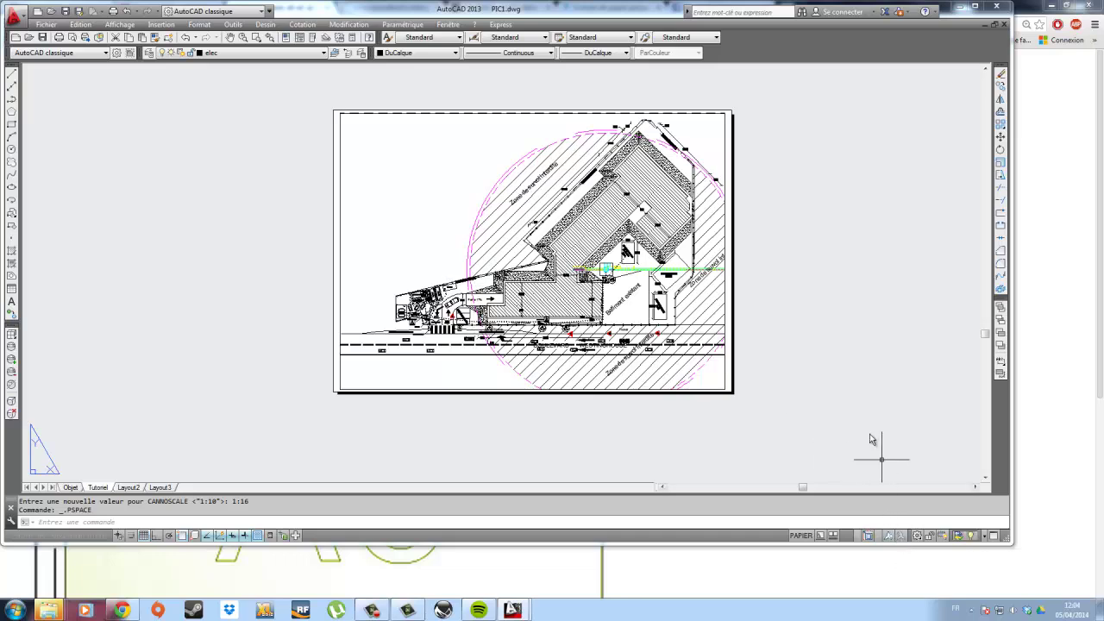
{"action": "scroll", "coordinate": [412, 216], "scroll_direction": "up", "scroll_amount": 2}
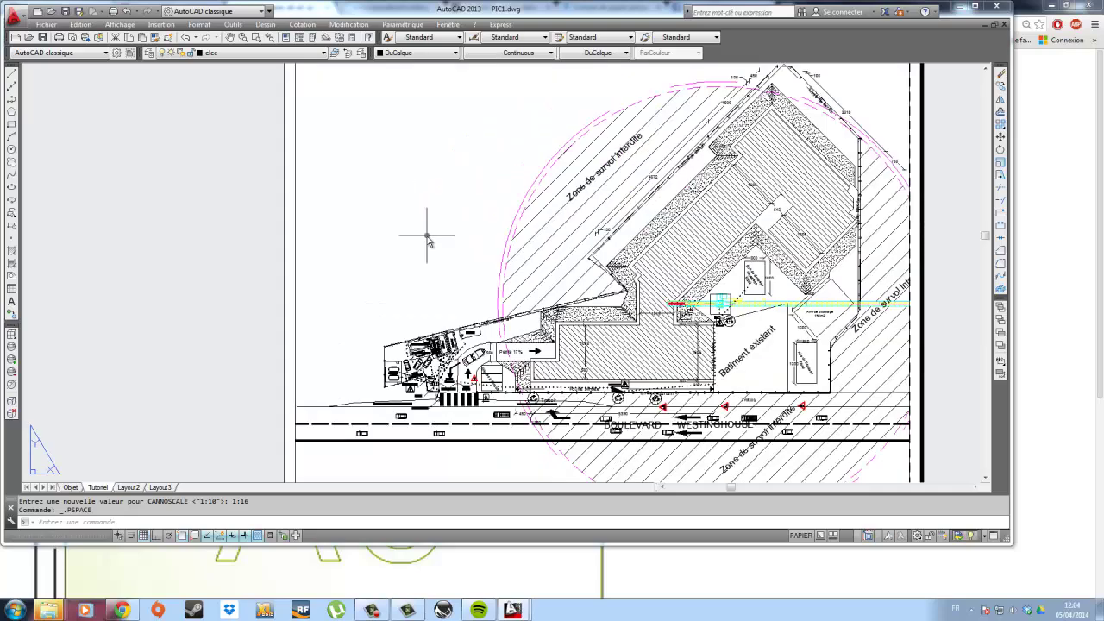
{"action": "middle_click_drag", "start_coordinate": [426, 230], "coordinate": [409, 327]}
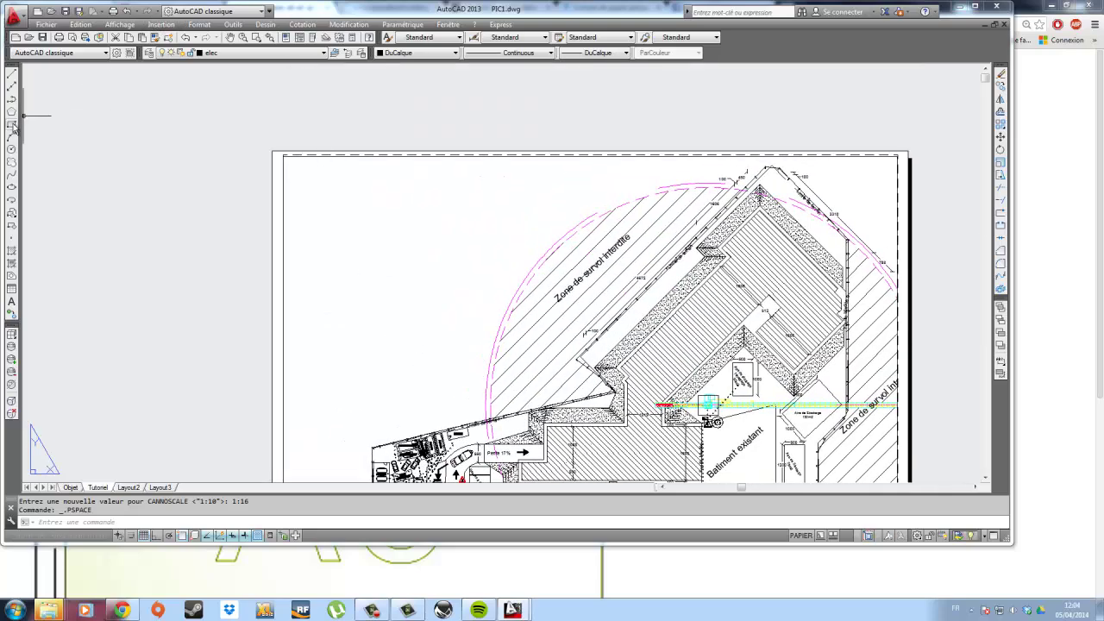
Switch to the browser to examine the A-series paper size chart and the Consultea title block example, and return to PIC1.dwg.
{"action": "left_click", "coordinate": [123, 611]}
{"action": "scroll", "coordinate": [338, 431], "scroll_direction": "down", "scroll_amount": 3}
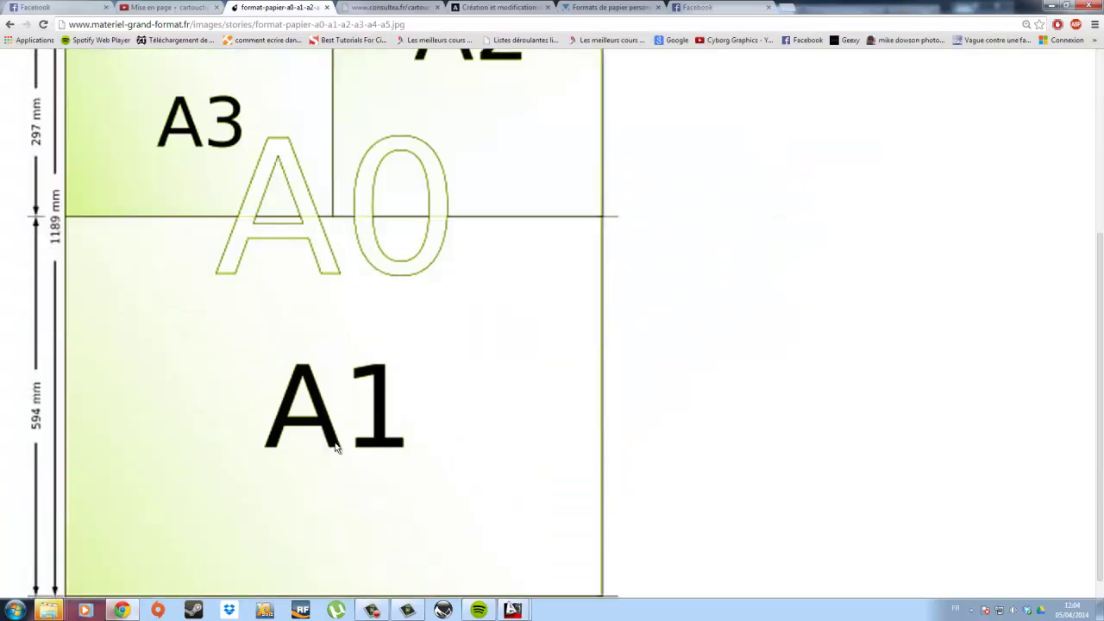
{"action": "scroll", "coordinate": [335, 449], "scroll_direction": "up", "scroll_amount": 3}
{"action": "scroll", "coordinate": [394, 351], "scroll_direction": "down", "scroll_amount": 3}
{"action": "scroll", "coordinate": [438, 276], "scroll_direction": "up", "scroll_amount": 3}
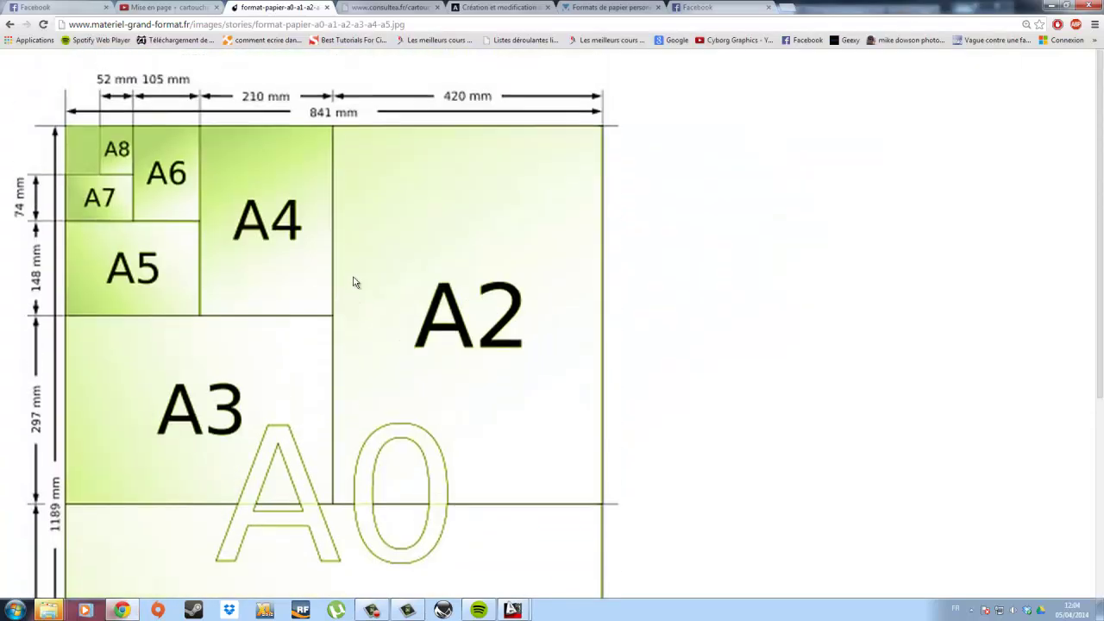
{"action": "left_click", "coordinate": [378, 7]}
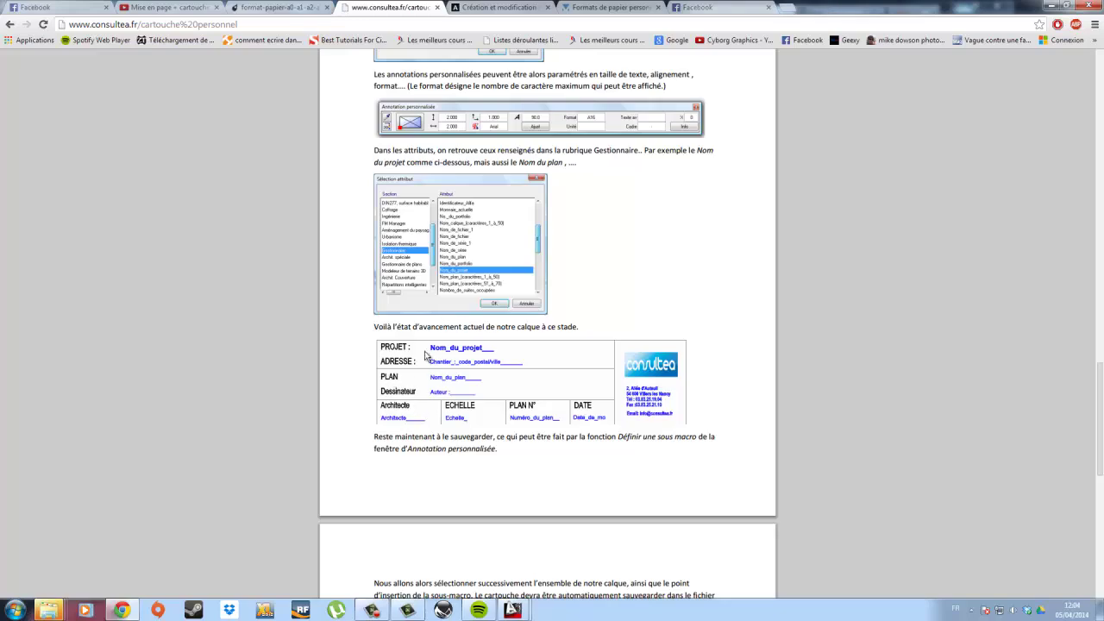
{"action": "mouse_move", "coordinate": [513, 610]}
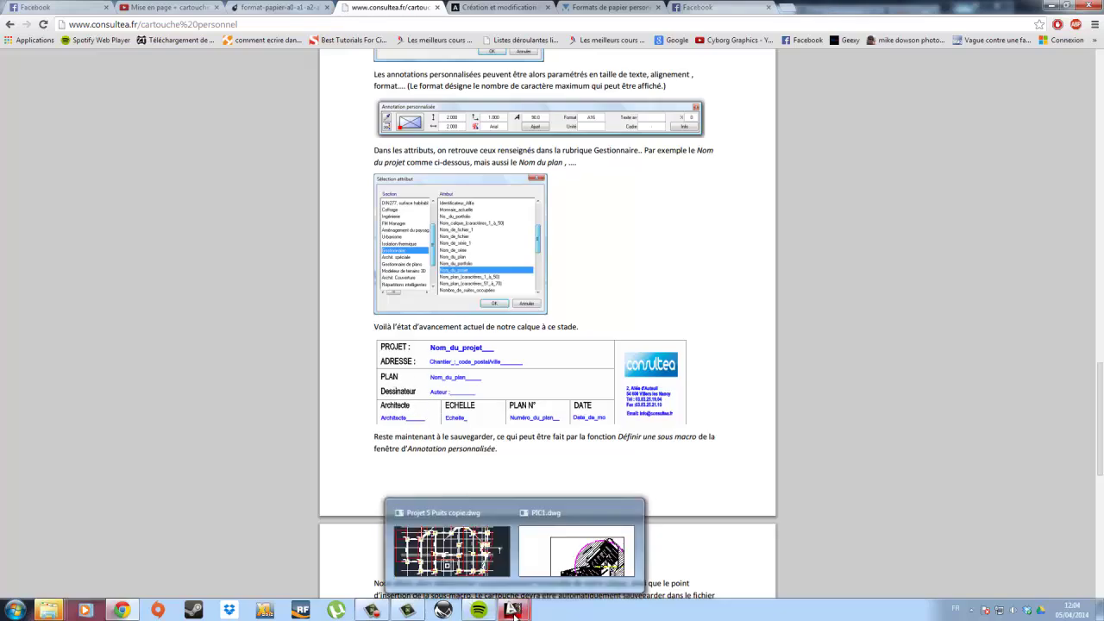
{"action": "left_click", "coordinate": [556, 561]}
{"action": "scroll", "coordinate": [451, 388], "scroll_direction": "down", "scroll_amount": 3}
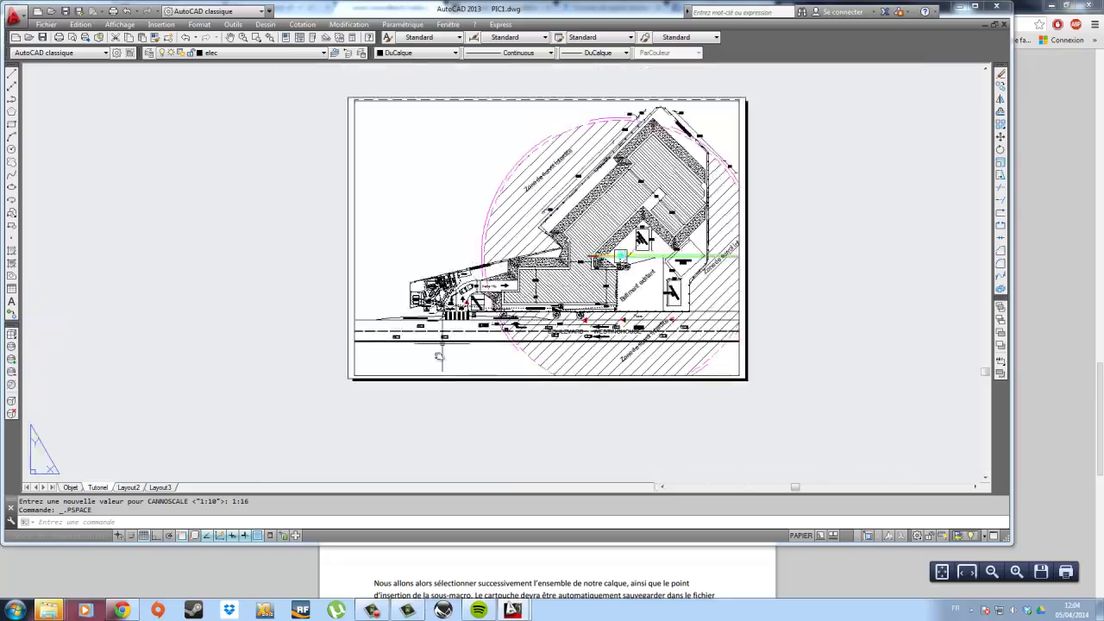
{"action": "scroll", "coordinate": [438, 352], "scroll_direction": "up", "scroll_amount": 4}
{"action": "mouse_move", "coordinate": [294, 138]}
{"action": "middle_mouse_down"}
{"action": "mouse_move", "coordinate": [315, 367]}
{"action": "mouse_move", "coordinate": [312, 196]}
{"action": "middle_mouse_up"}
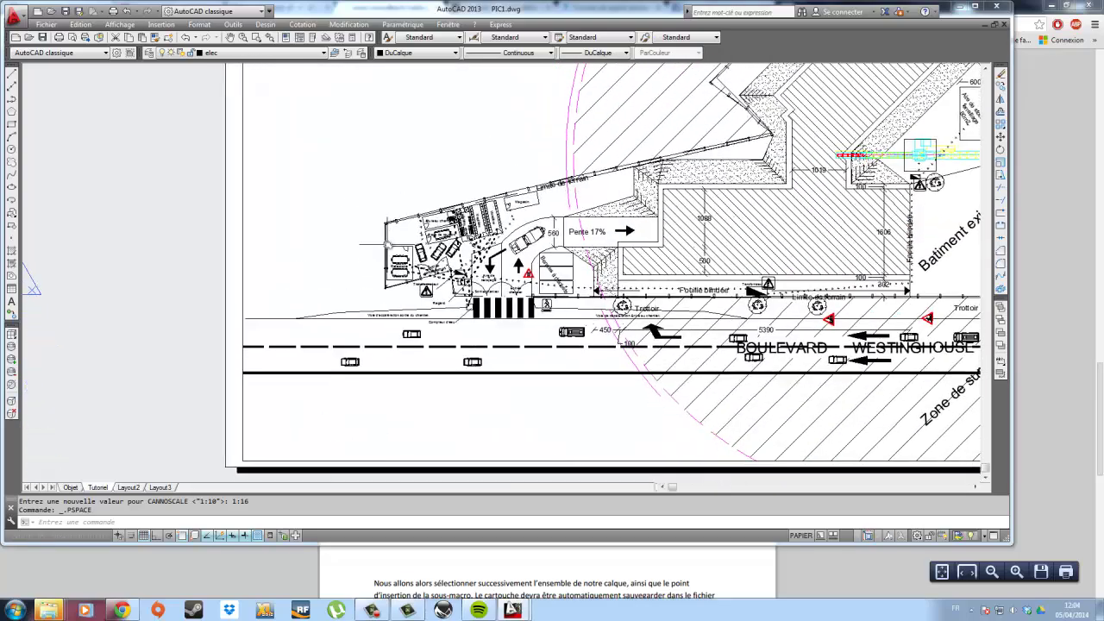
{"action": "left_click", "coordinate": [12, 125]}
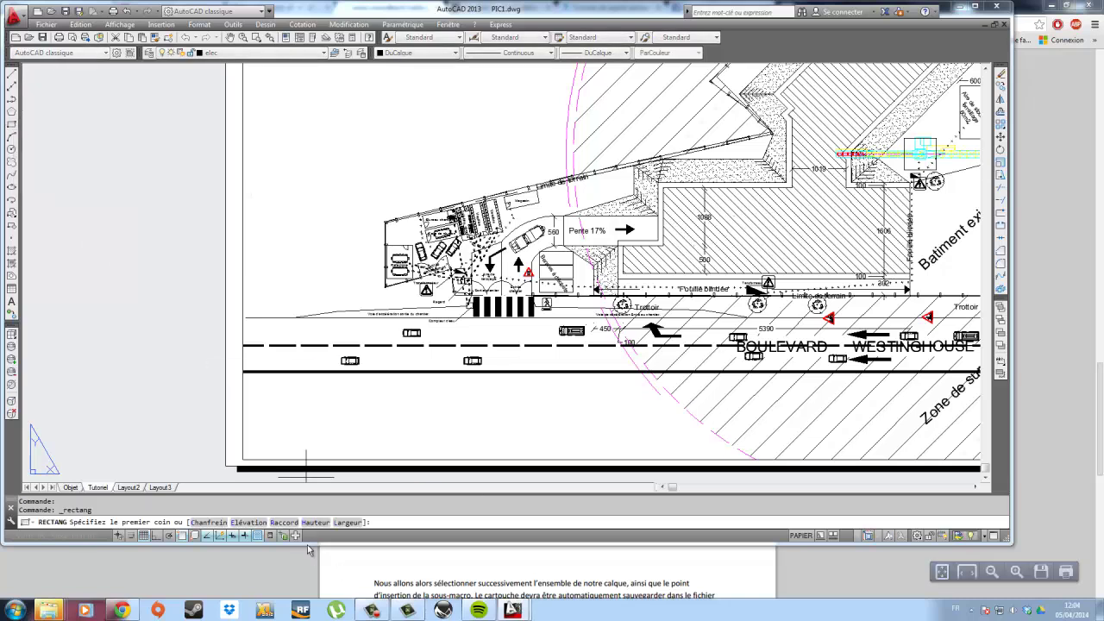
{"action": "left_click", "coordinate": [243, 460]}
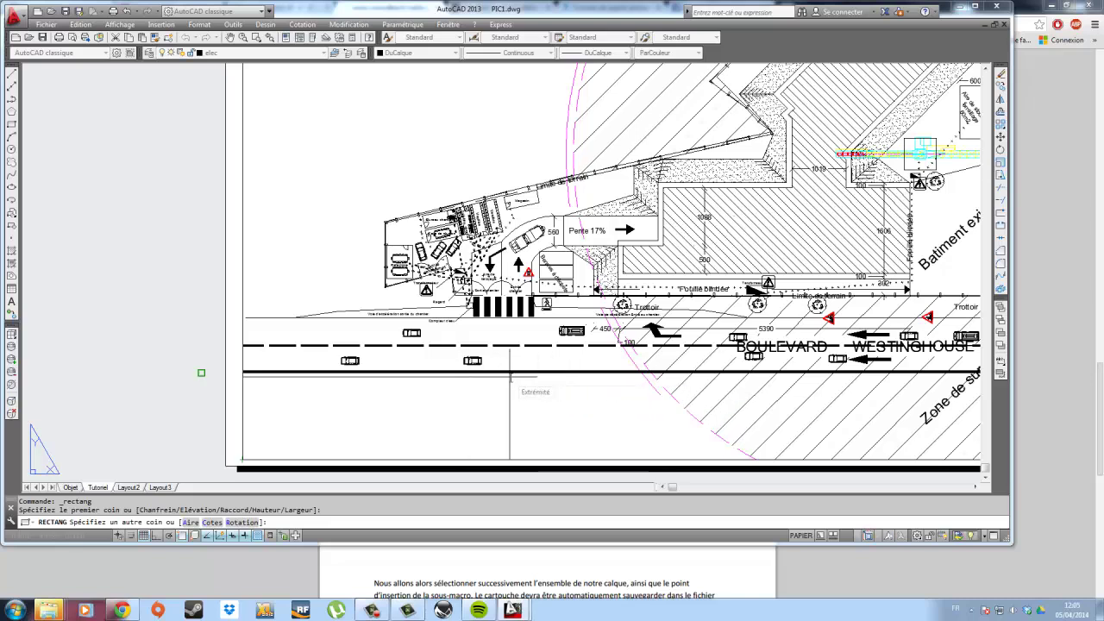
{"action": "type", "text": "-5"}
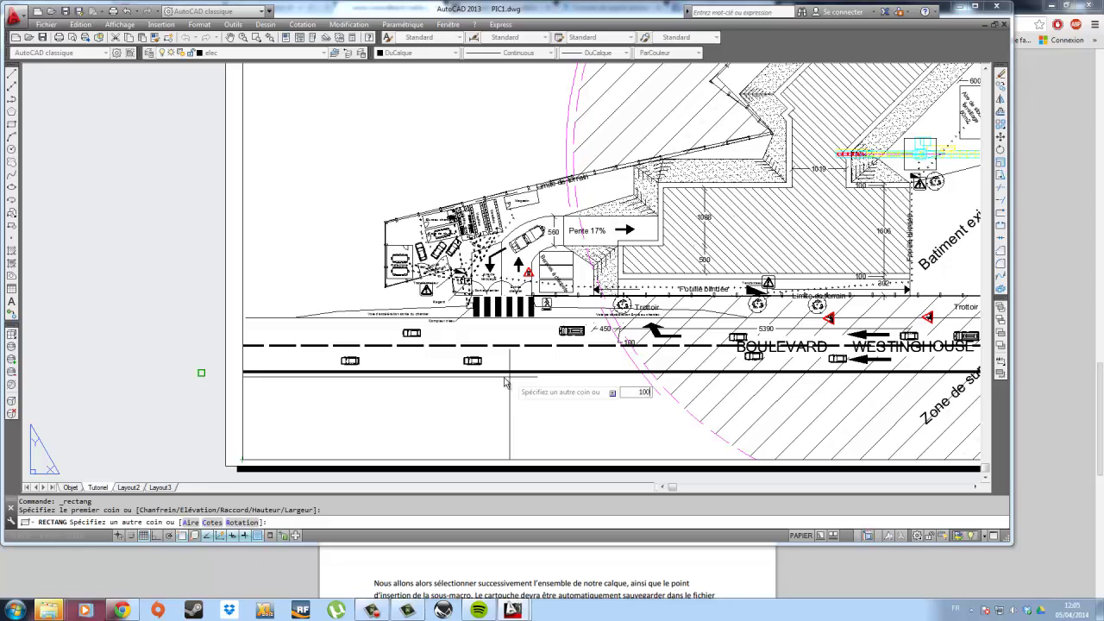
{"action": "key", "text": "Escape"}
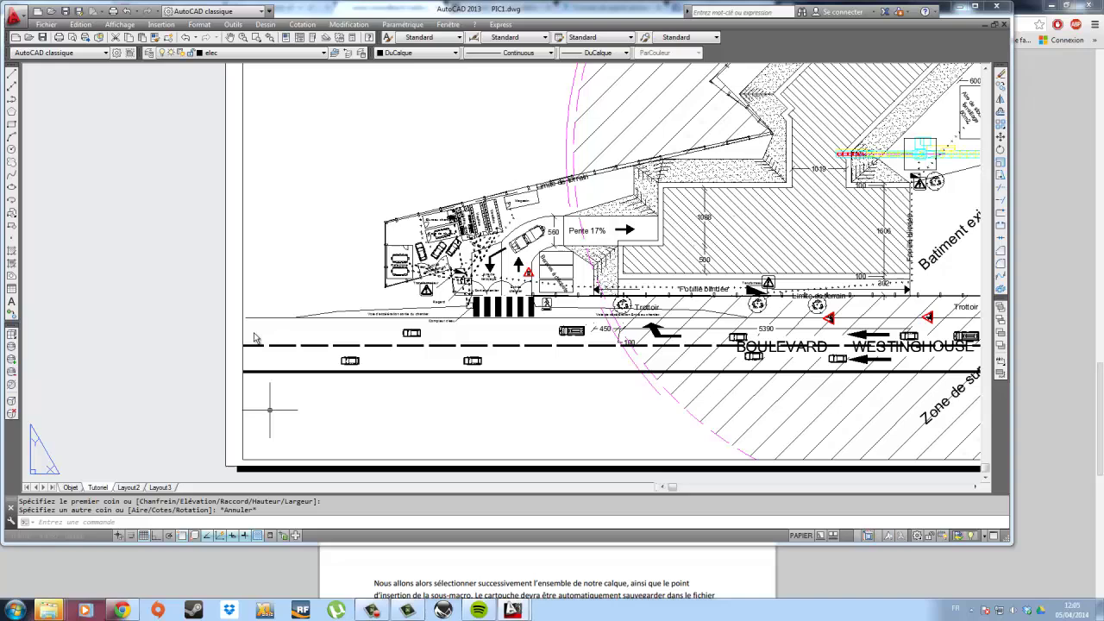
Draw a 350 by 80 rectangle for the title block in the blank area of the sheet above the road.
{"action": "left_click", "coordinate": [11, 125]}
{"action": "middle_click_drag", "start_coordinate": [337, 84], "coordinate": [328, 239]}
{"action": "left_click", "coordinate": [305, 152]}
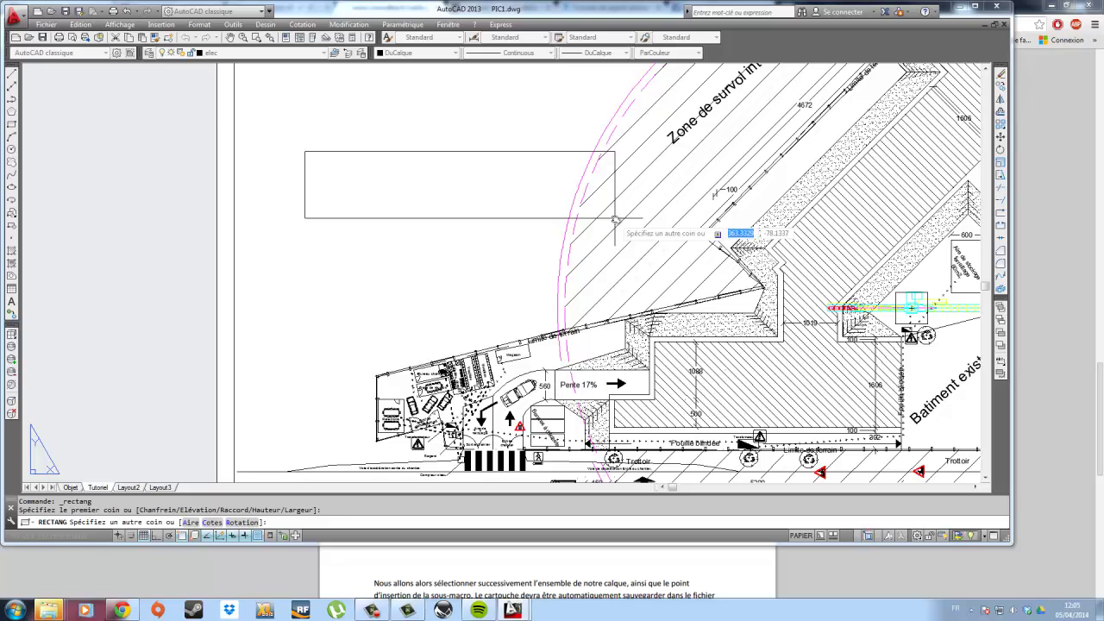
{"action": "type", "text": "350"}
{"action": "key", "text": "Tab"}
{"action": "type", "text": "80"}
{"action": "key", "text": "Return"}
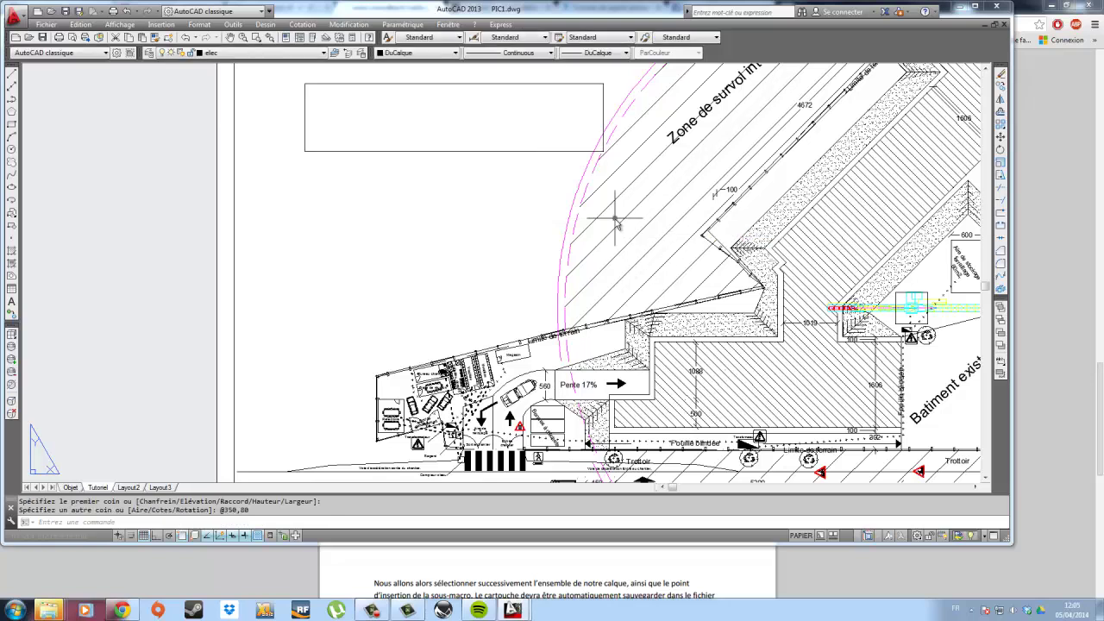
Move the title block rectangle by its lower-left corner onto the lower-left corner of the viewport frame.
{"action": "middle_click_drag", "start_coordinate": [336, 230], "coordinate": [359, 290]}
{"action": "left_click_drag", "start_coordinate": [360, 291], "coordinate": [323, 143]}
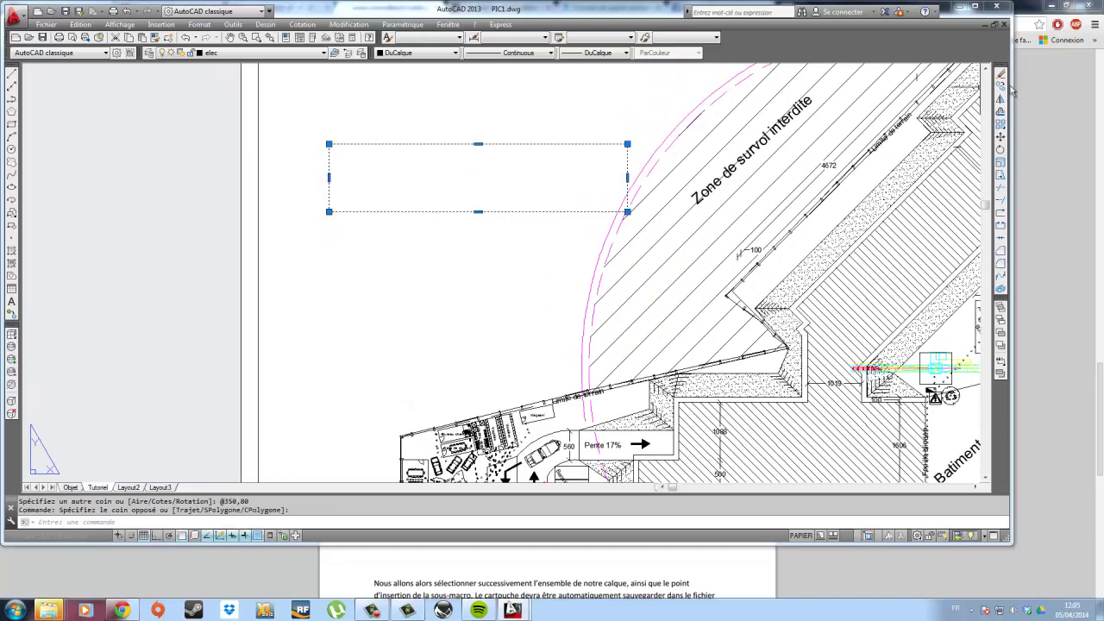
{"action": "left_click", "coordinate": [1001, 136]}
{"action": "left_click", "coordinate": [329, 211]}
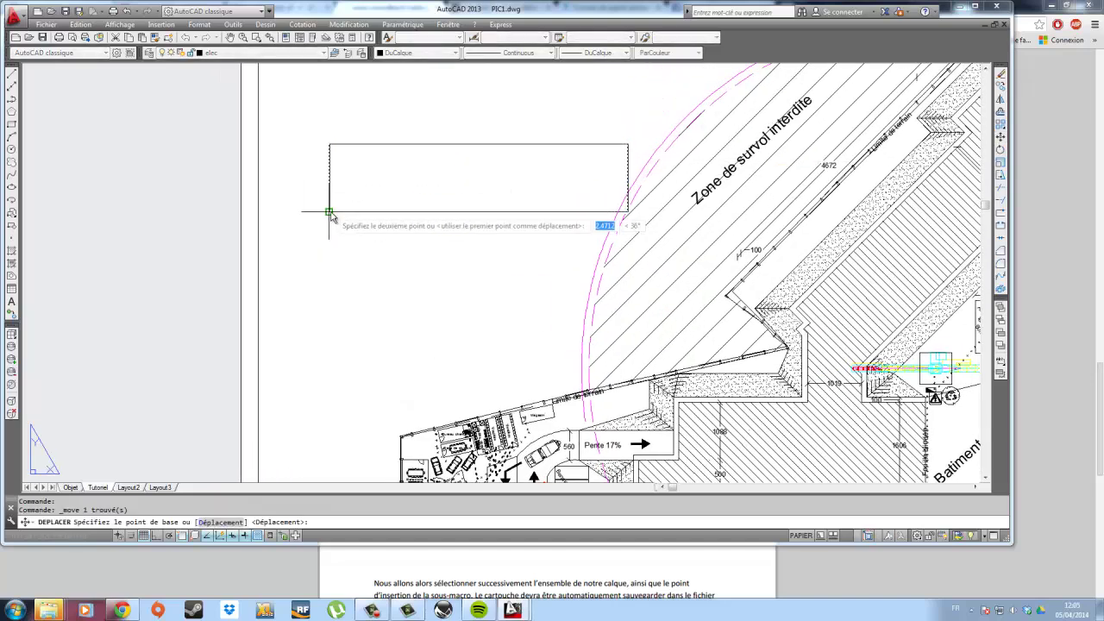
{"action": "middle_click_drag", "start_coordinate": [345, 465], "coordinate": [494, 205]}
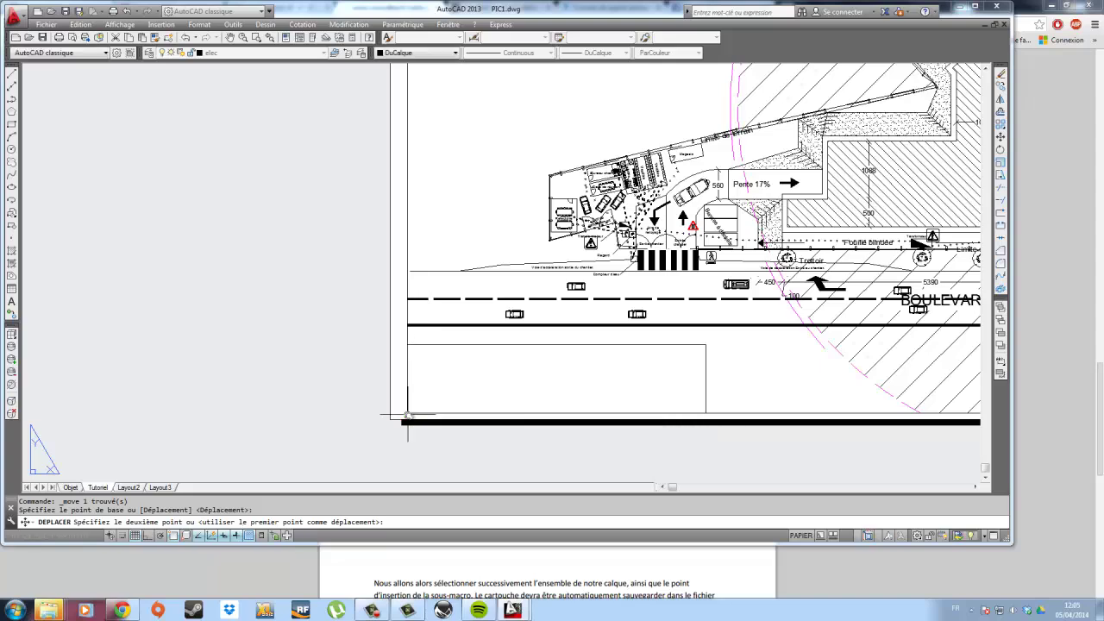
{"action": "left_click", "coordinate": [408, 417]}
{"action": "middle_click_drag", "start_coordinate": [562, 370], "coordinate": [440, 344]}
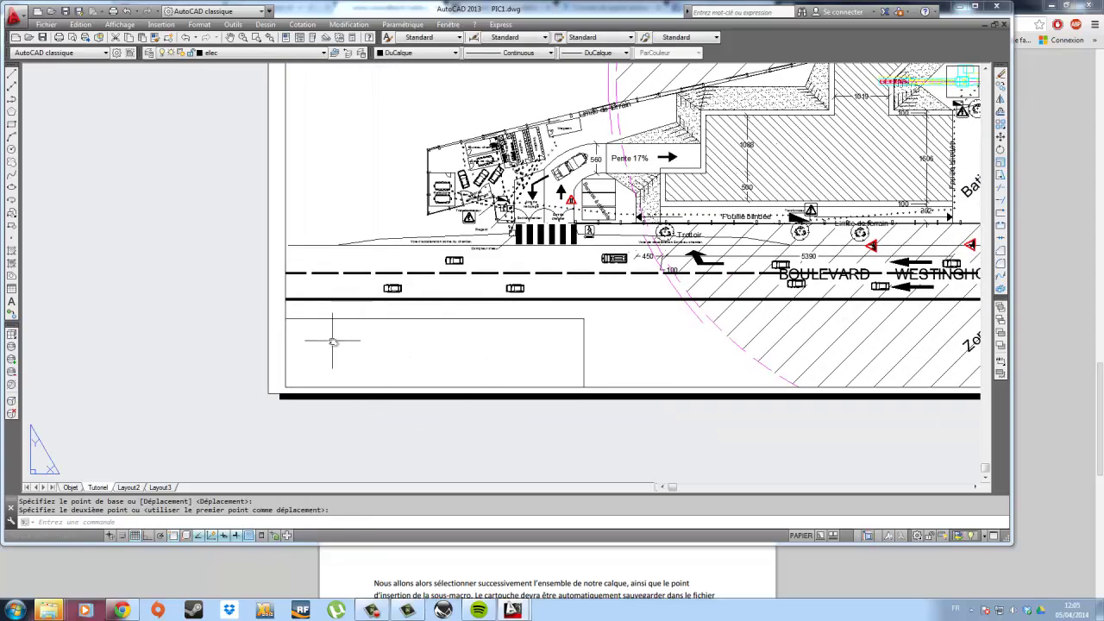
Draw a horizontal line across the title block rectangle between the midpoints of its two short sides.
{"action": "left_click", "coordinate": [11, 75]}
{"action": "scroll", "coordinate": [595, 470], "scroll_direction": "up", "scroll_amount": 4}
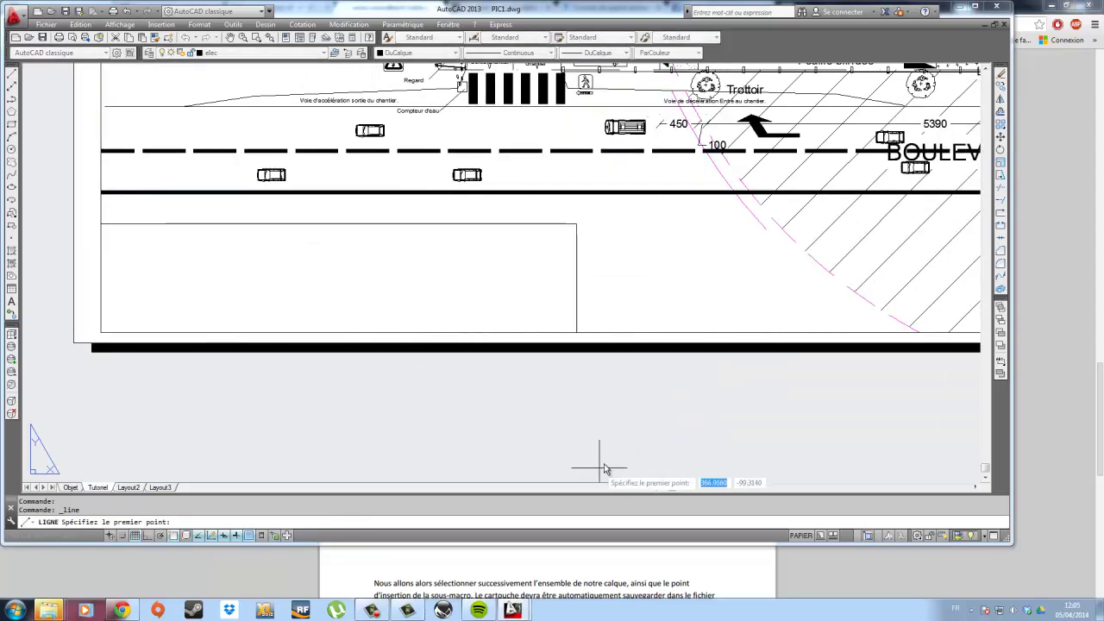
{"action": "left_click", "coordinate": [576, 278]}
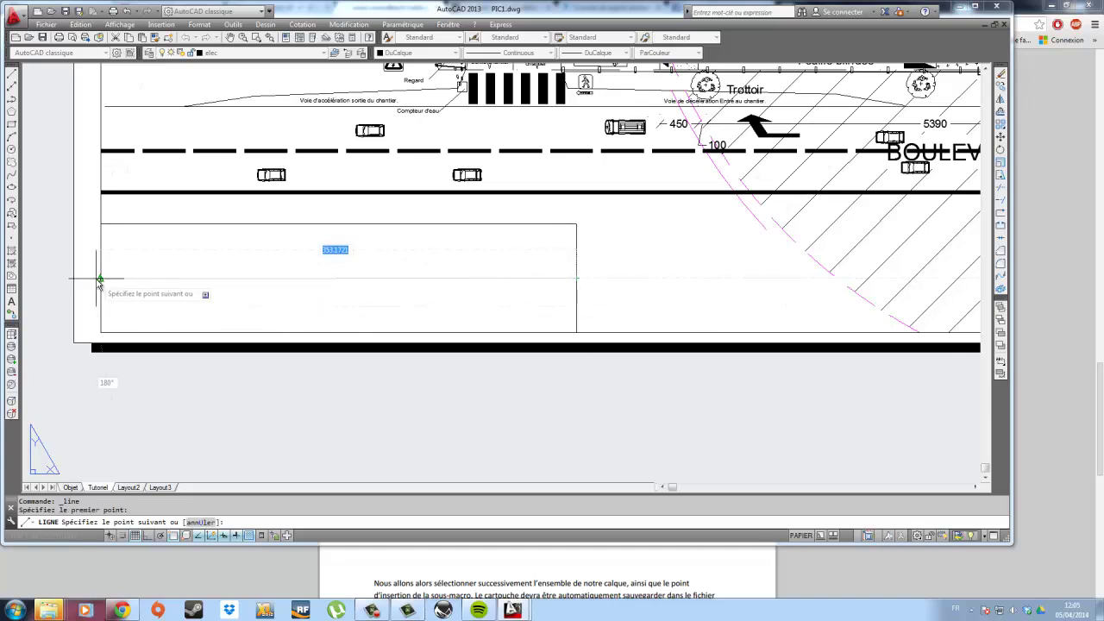
{"action": "left_click", "coordinate": [100, 278]}
{"action": "scroll", "coordinate": [394, 370], "scroll_direction": "up", "scroll_amount": 2}
{"action": "key", "text": "Escape"}
{"action": "scroll", "coordinate": [419, 365], "scroll_direction": "up", "scroll_amount": 2}
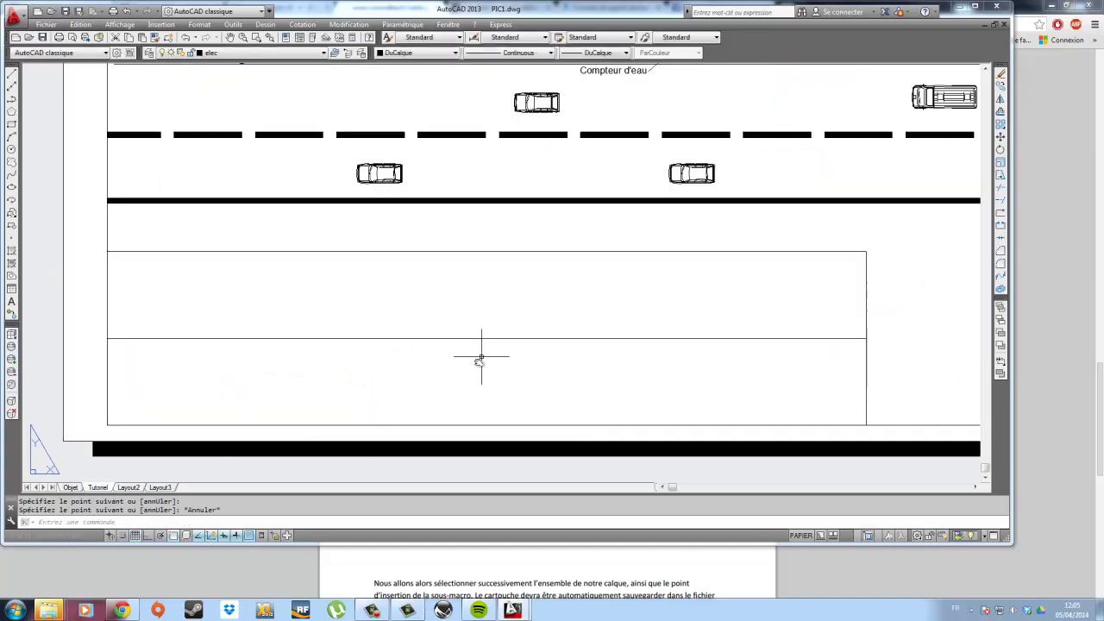
Consult the example title block in the browser, and open AutoCAD's quick calculator to start a calculation with the height of 80.
{"action": "left_click", "coordinate": [124, 610]}
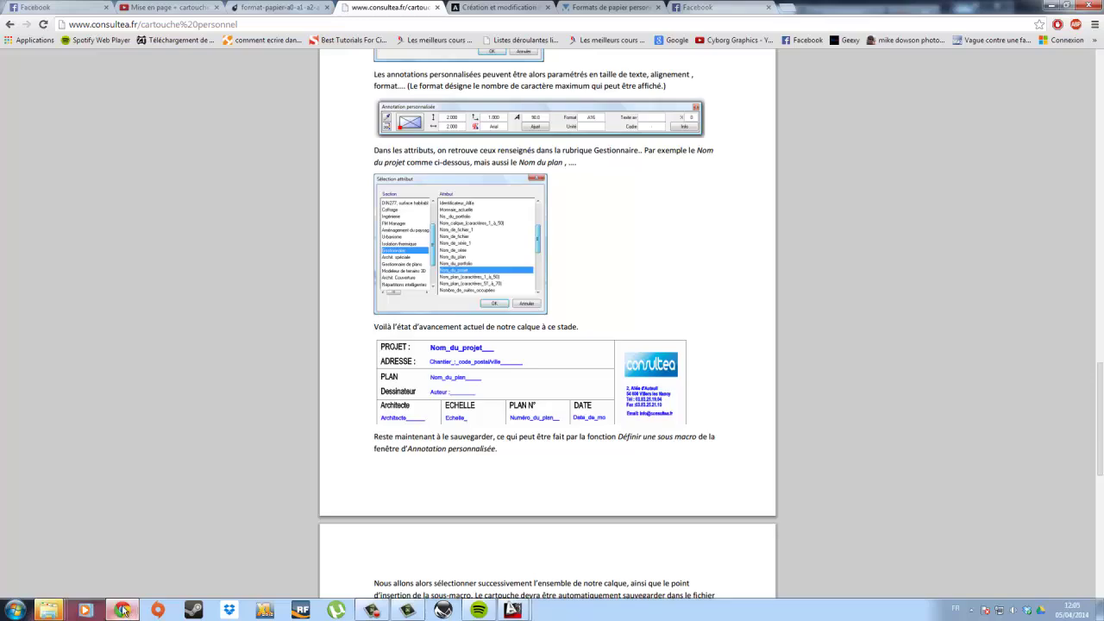
{"action": "left_click", "coordinate": [123, 609]}
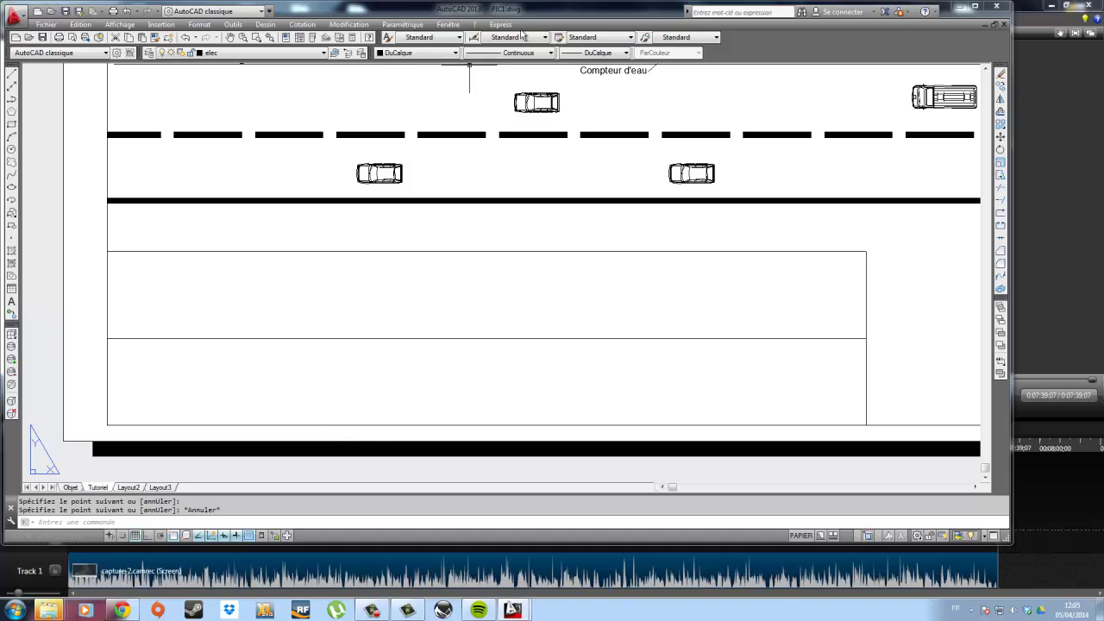
{"action": "left_click", "coordinate": [354, 42]}
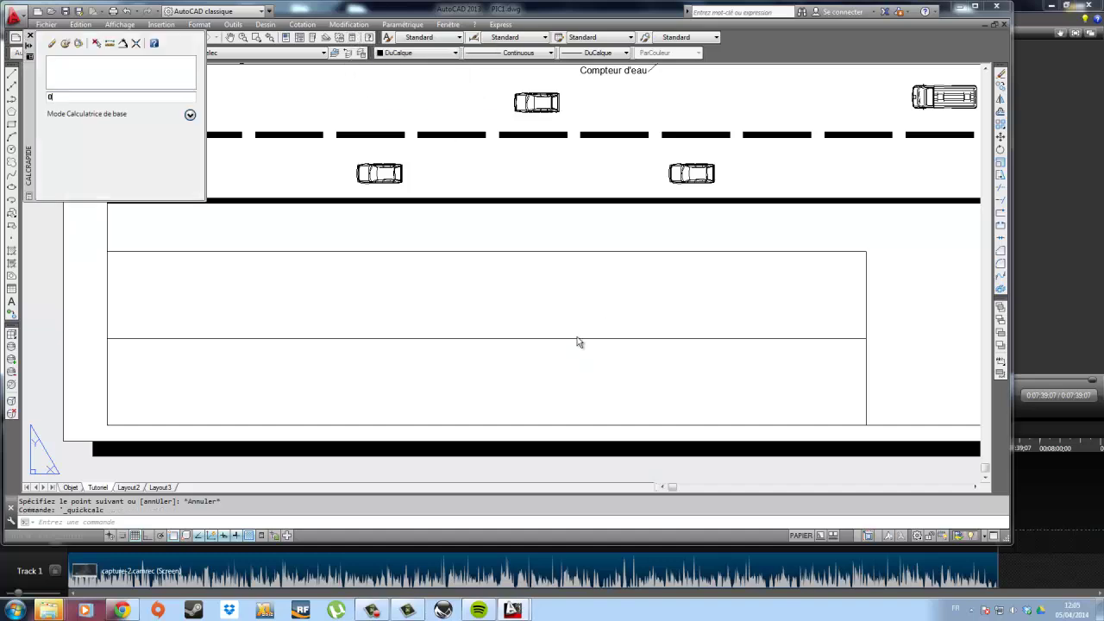
{"action": "left_click", "coordinate": [58, 96]}
{"action": "type", "text": "80"}
{"action": "key", "text": "Return"}
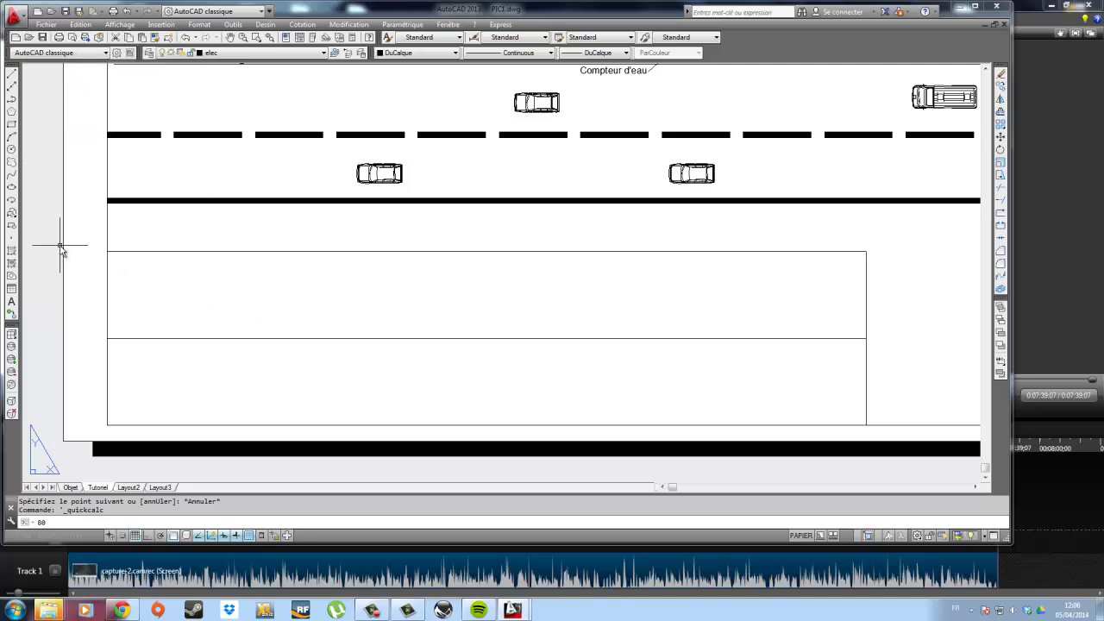
{"action": "key", "text": "Escape"}
Delete the horizontal line running through the middle of the title block rectangle.
{"action": "left_click", "coordinate": [216, 345]}
{"action": "left_click", "coordinate": [199, 327]}
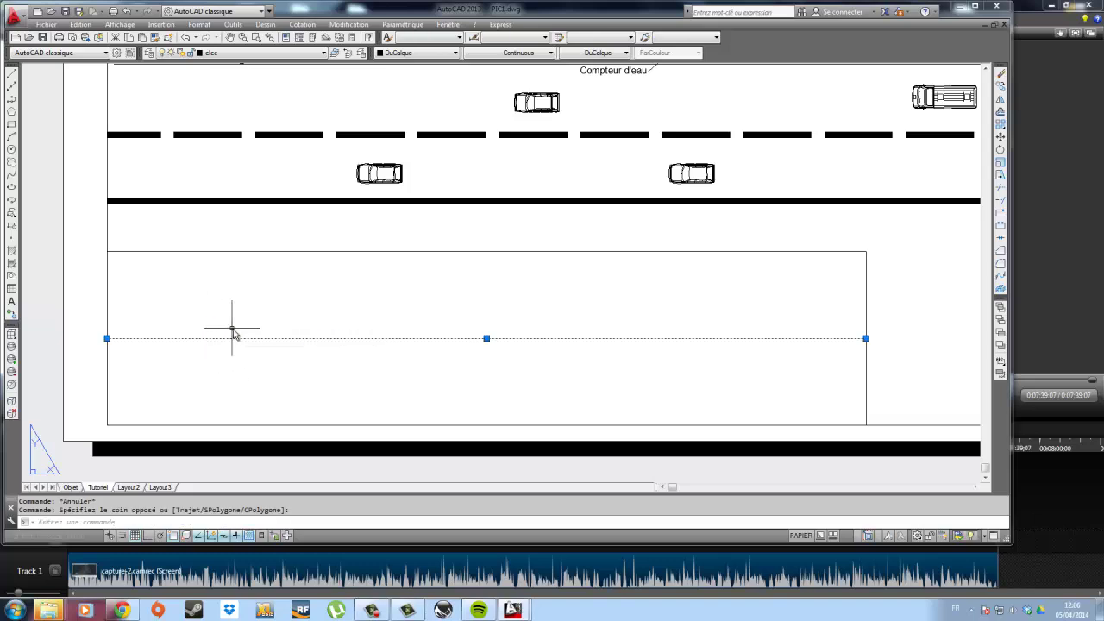
{"action": "key", "text": "Delete"}
Draw a line along the title block rectangle's top edge from its upper-left to its upper-right corner.
{"action": "left_click", "coordinate": [13, 73]}
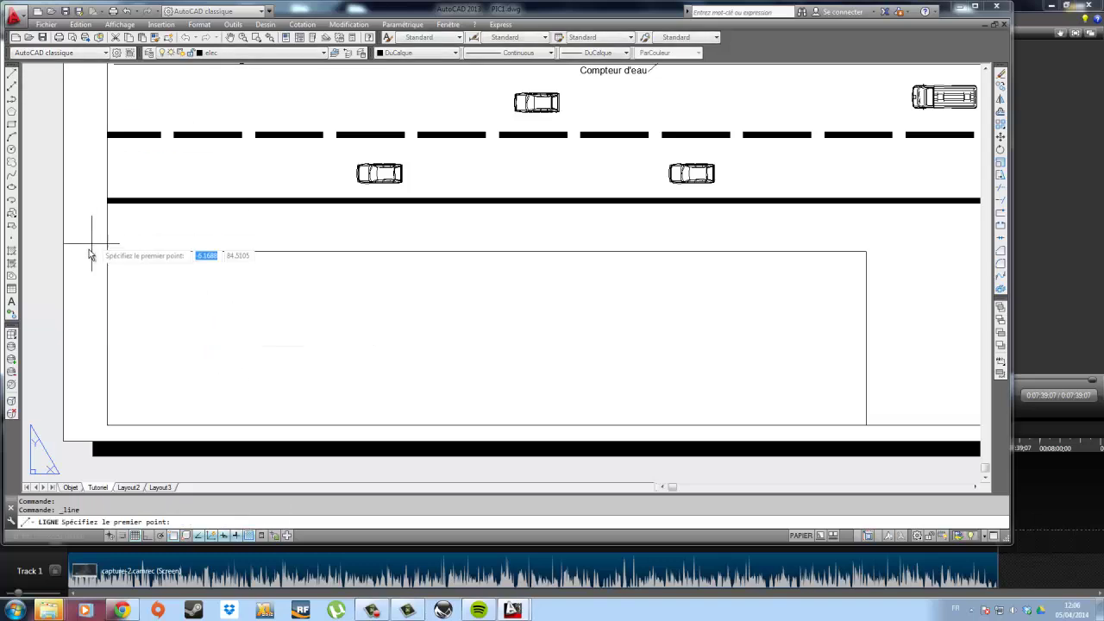
{"action": "left_click", "coordinate": [106, 251]}
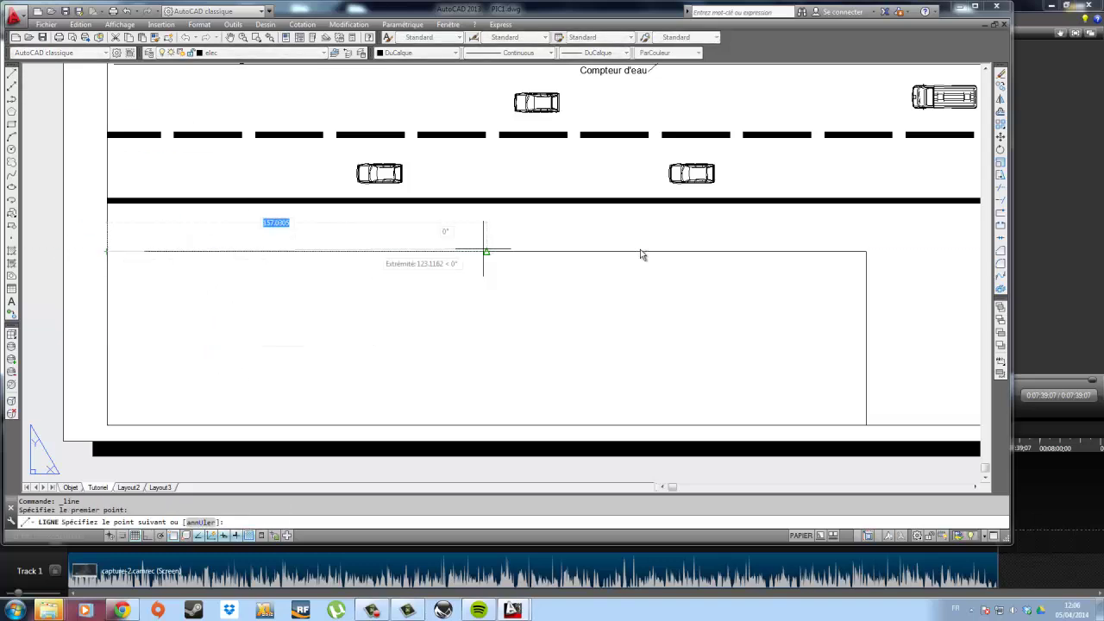
{"action": "left_click", "coordinate": [866, 251]}
{"action": "key", "text": "Escape"}
Move the line on the rectangle's top edge straight down by 26.66666 to divide off the title block's first row.
{"action": "left_click", "coordinate": [108, 246]}
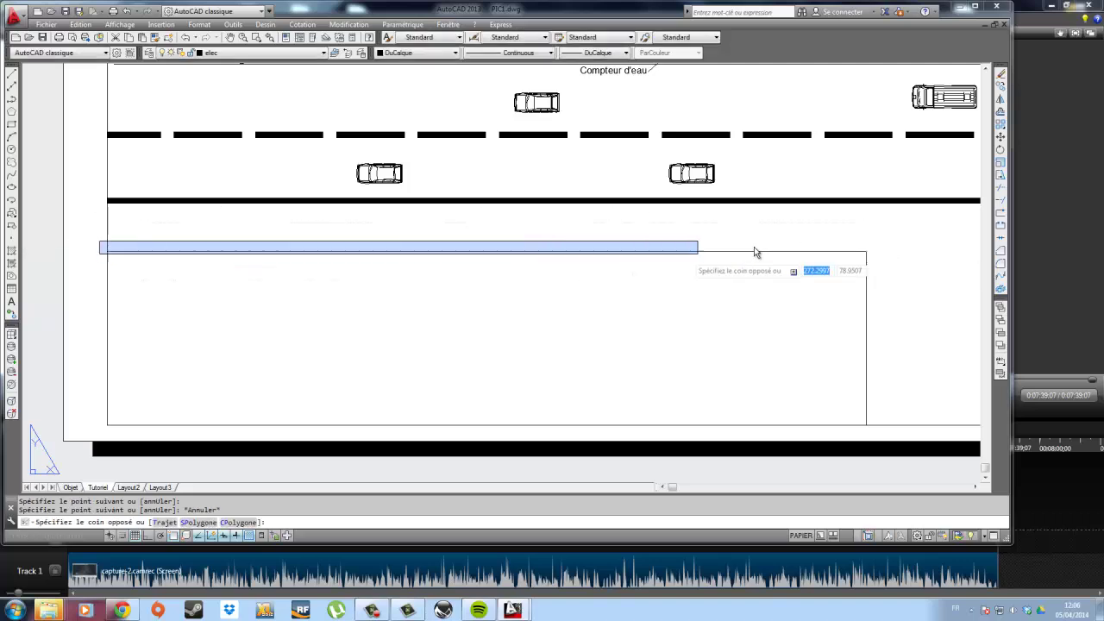
{"action": "left_click", "coordinate": [873, 238]}
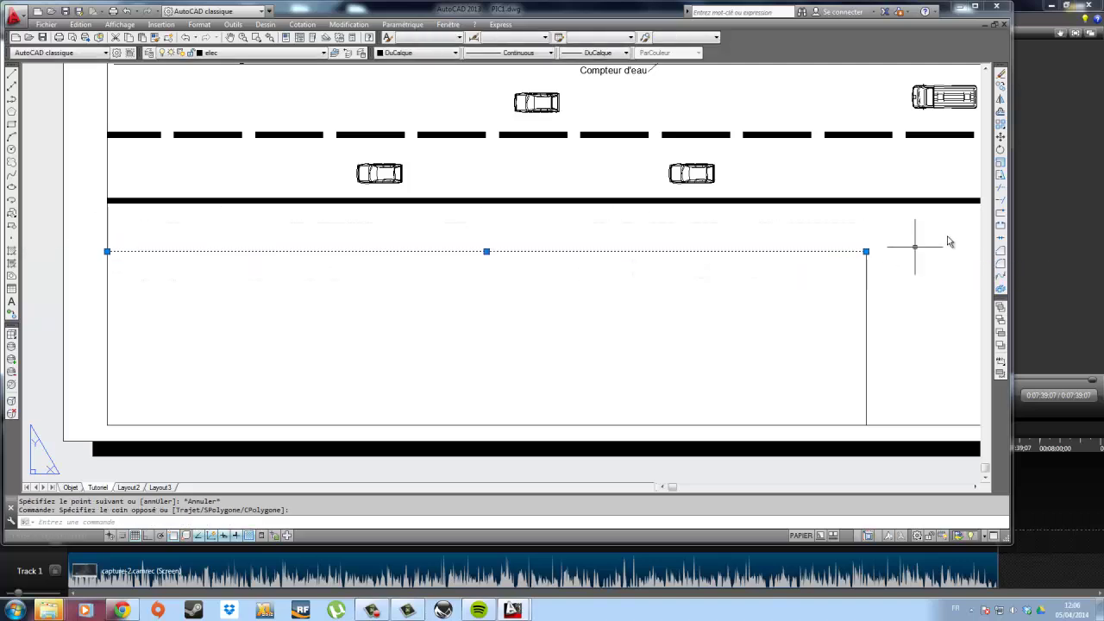
{"action": "left_click", "coordinate": [1001, 137]}
{"action": "left_click", "coordinate": [866, 251]}
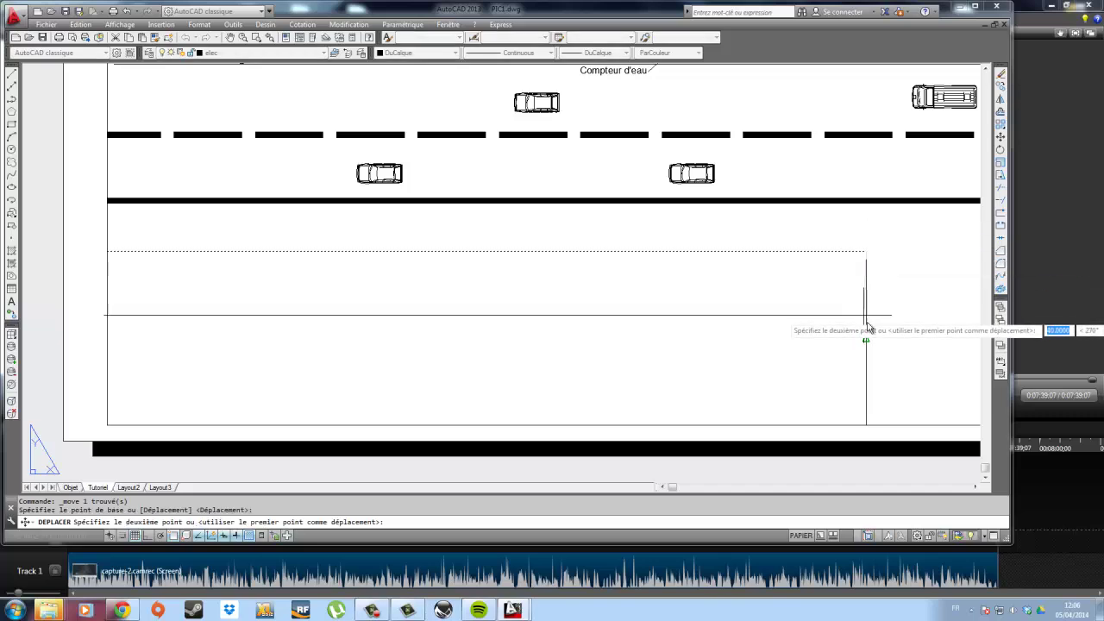
{"action": "type", "text": "26."}
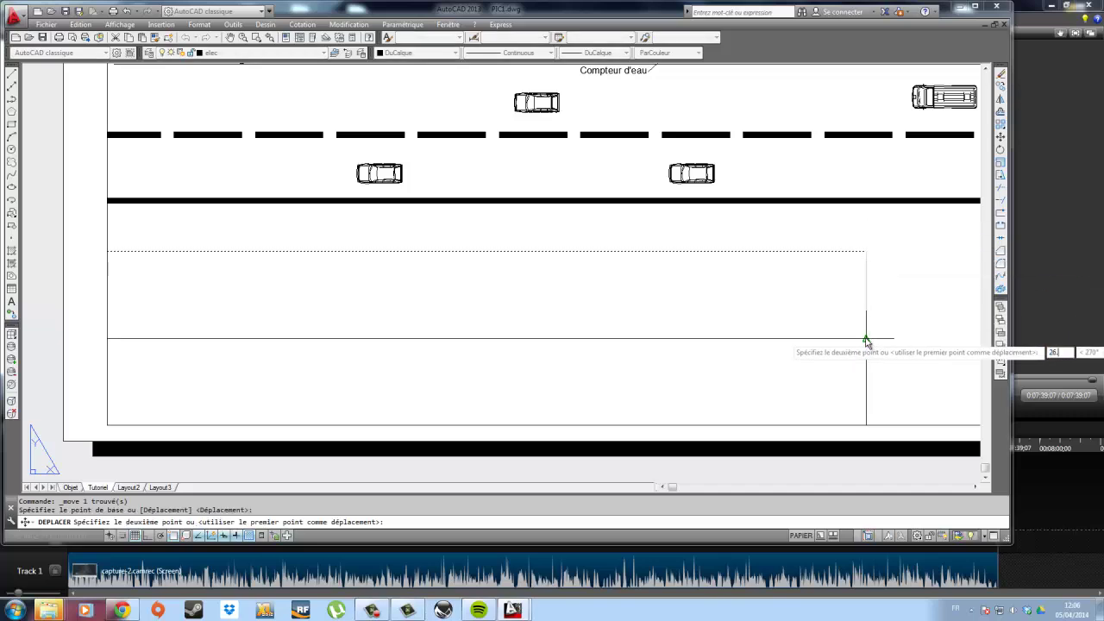
{"action": "type", "text": "66666"}
{"action": "key", "text": "Return"}
{"action": "key", "text": "Escape"}
{"action": "left_click", "coordinate": [838, 338]}
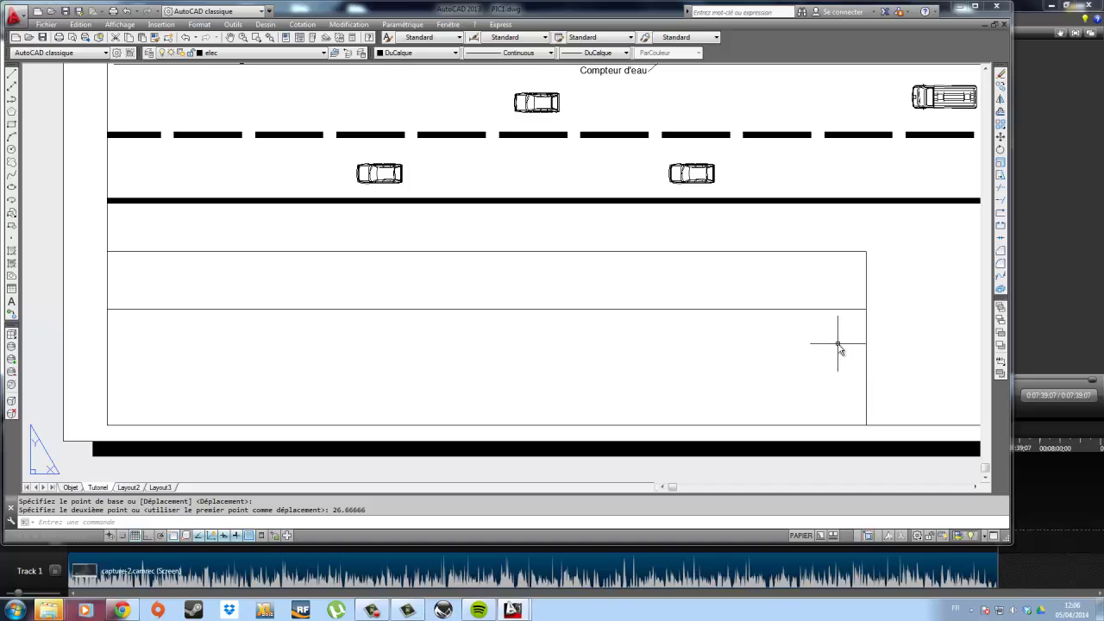
Copy the title block's dividing line down by one row height, using the rectangle's upper-right corner and the line's end as reference points.
{"action": "left_click", "coordinate": [772, 293]}
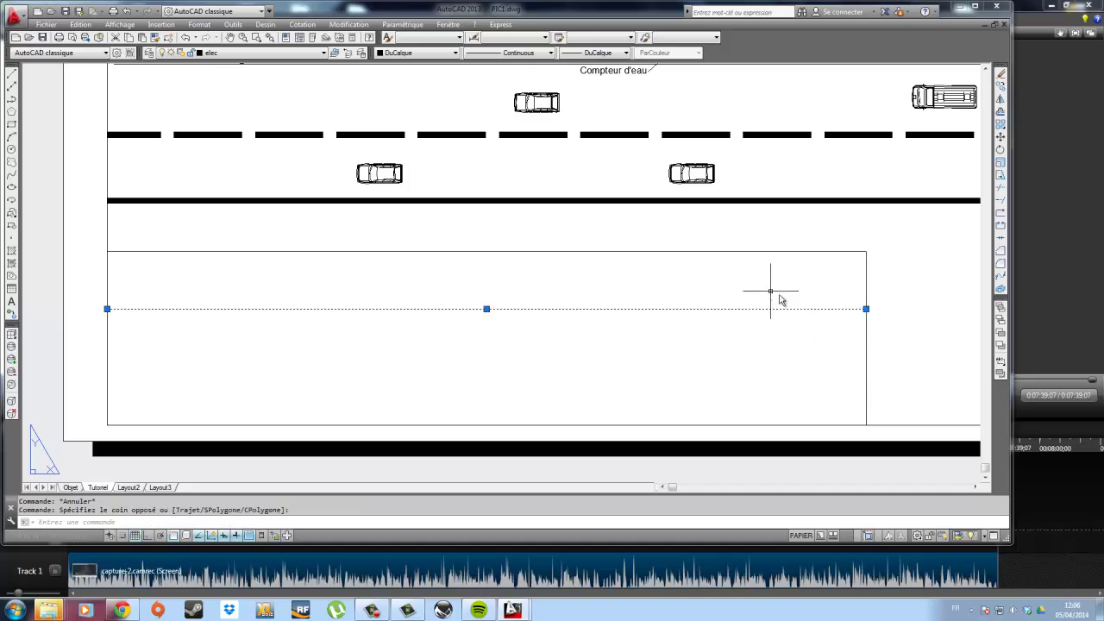
{"action": "left_click", "coordinate": [1001, 88]}
{"action": "left_click", "coordinate": [866, 252]}
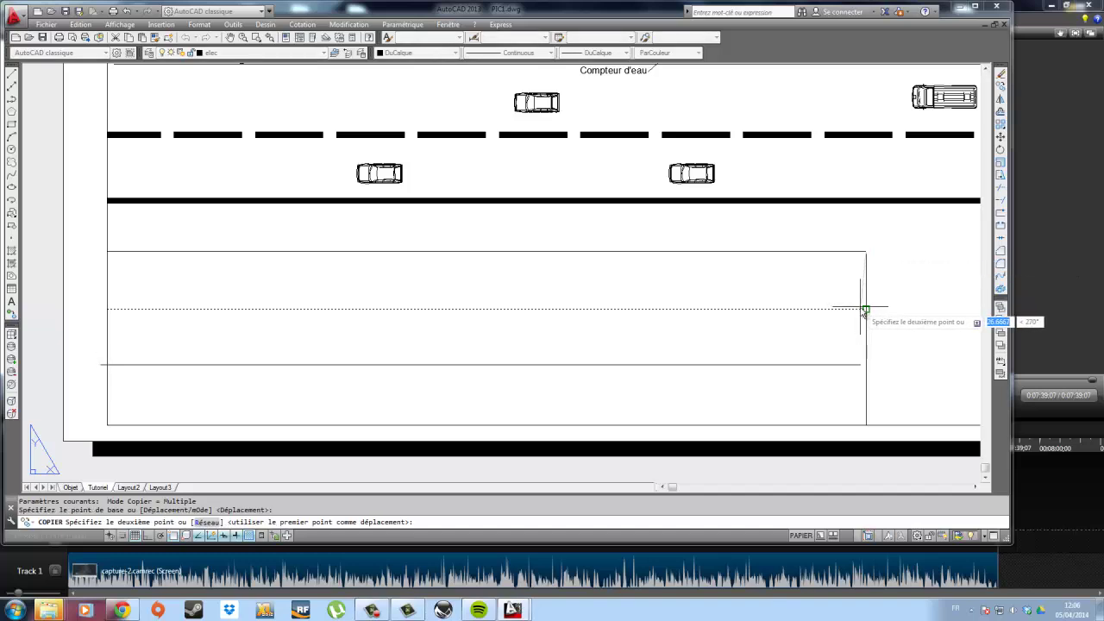
{"action": "left_click", "coordinate": [865, 311]}
{"action": "key", "text": "Escape"}
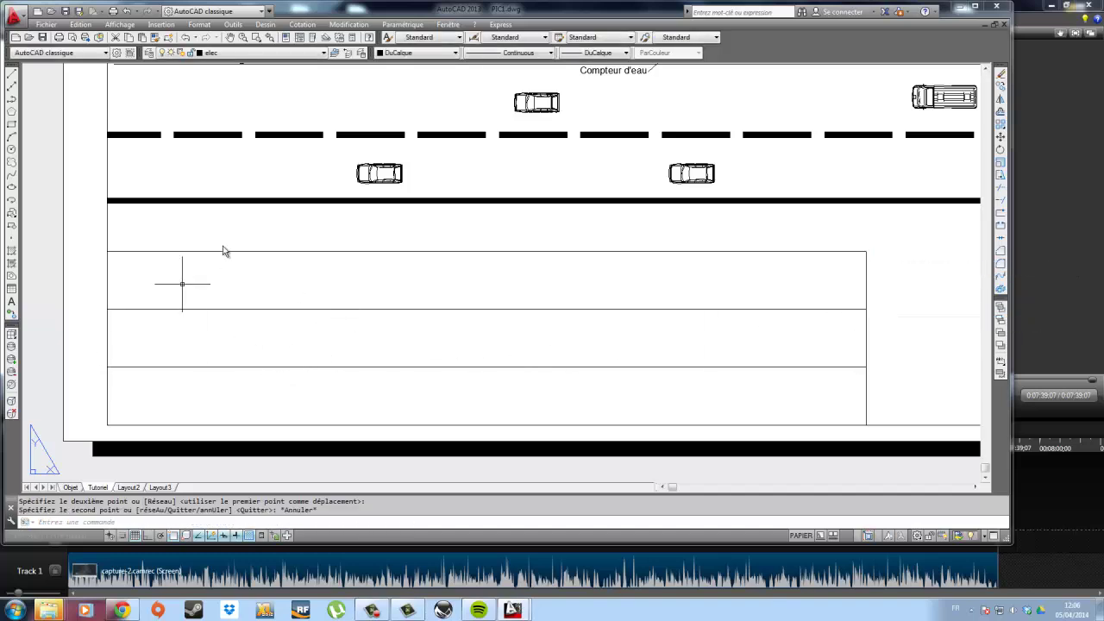
Consult the example title block in the browser, and start a multiline text box in AutoCAD spanning the title block's first row.
{"action": "left_click", "coordinate": [121, 610]}
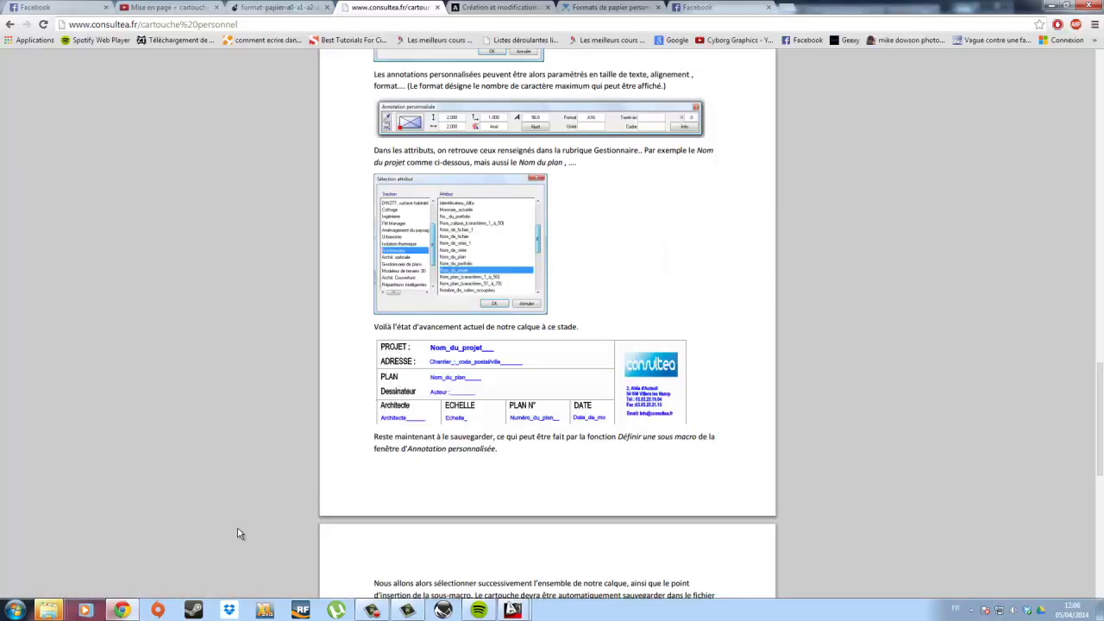
{"action": "left_click", "coordinate": [123, 611]}
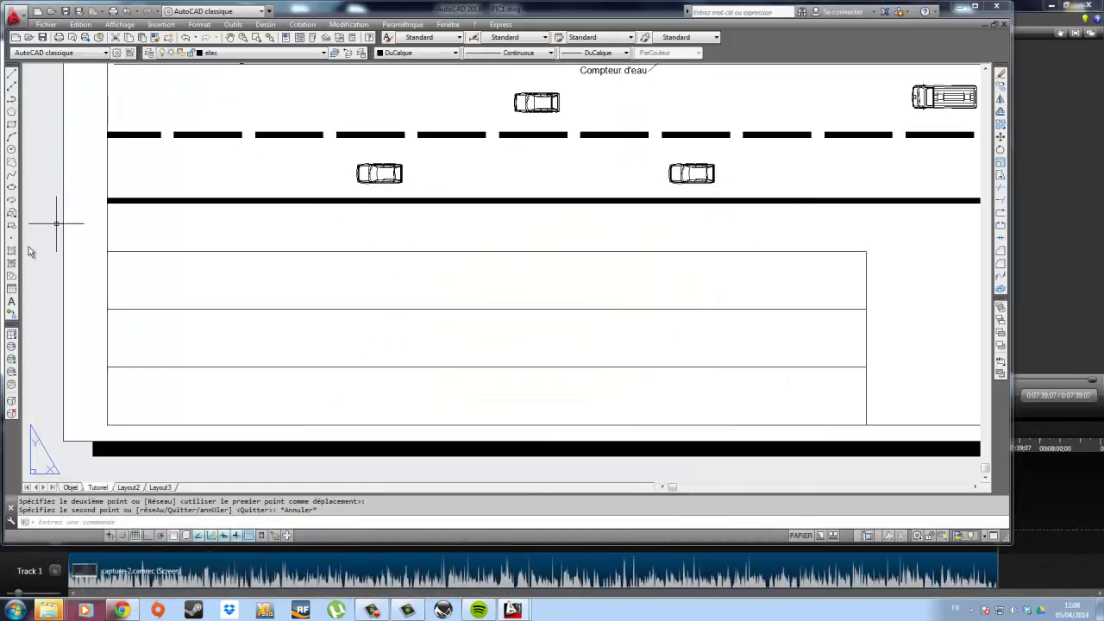
{"action": "left_click", "coordinate": [12, 305]}
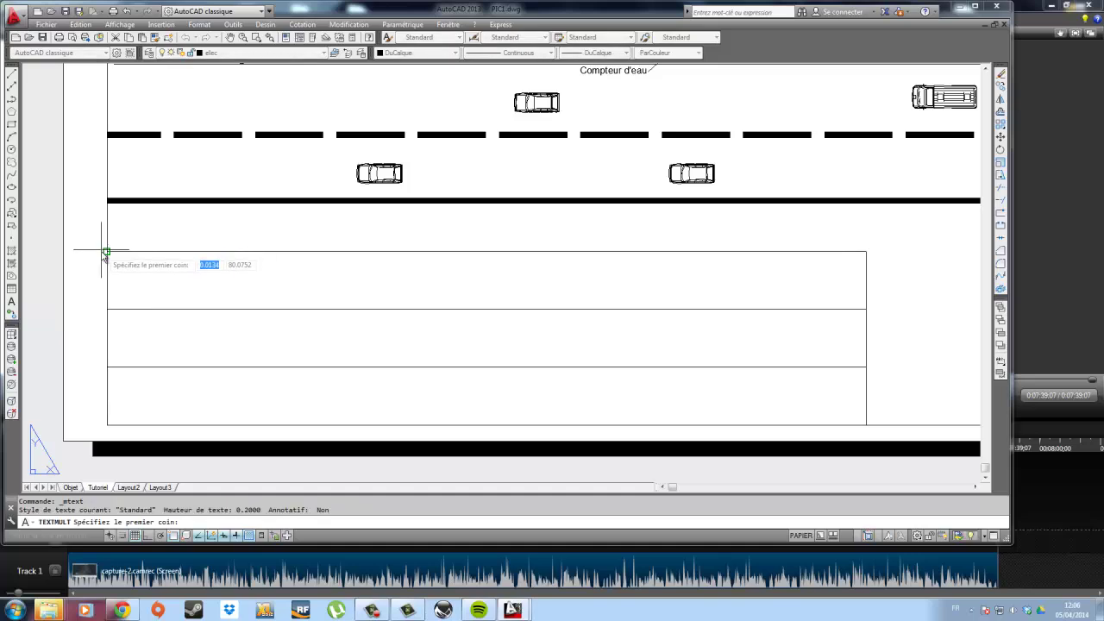
{"action": "left_click", "coordinate": [107, 252]}
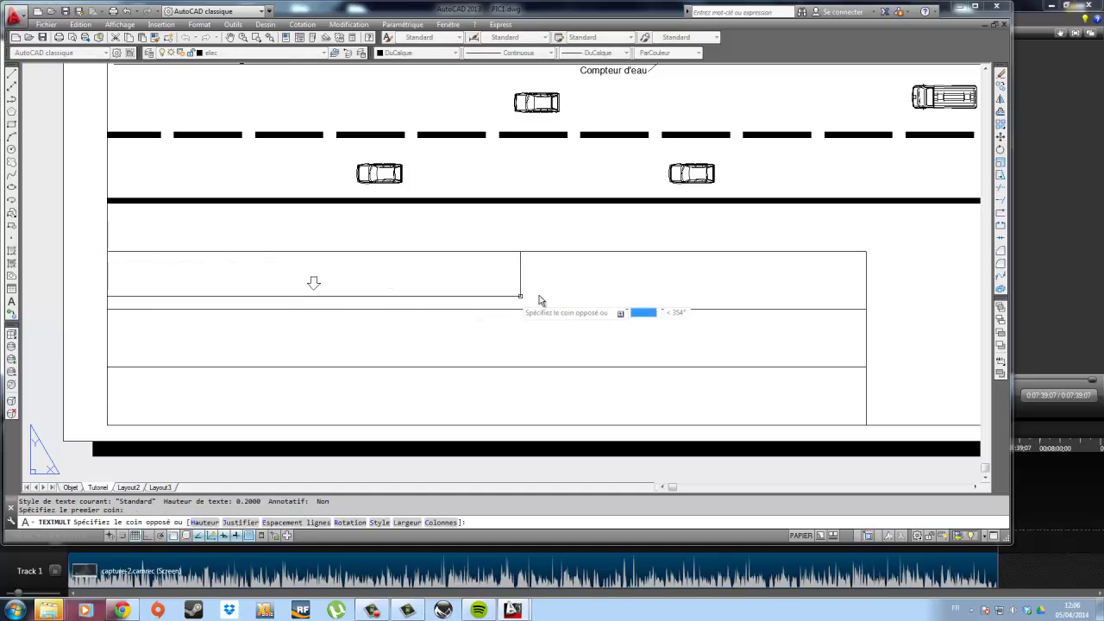
{"action": "left_click", "coordinate": [866, 309]}
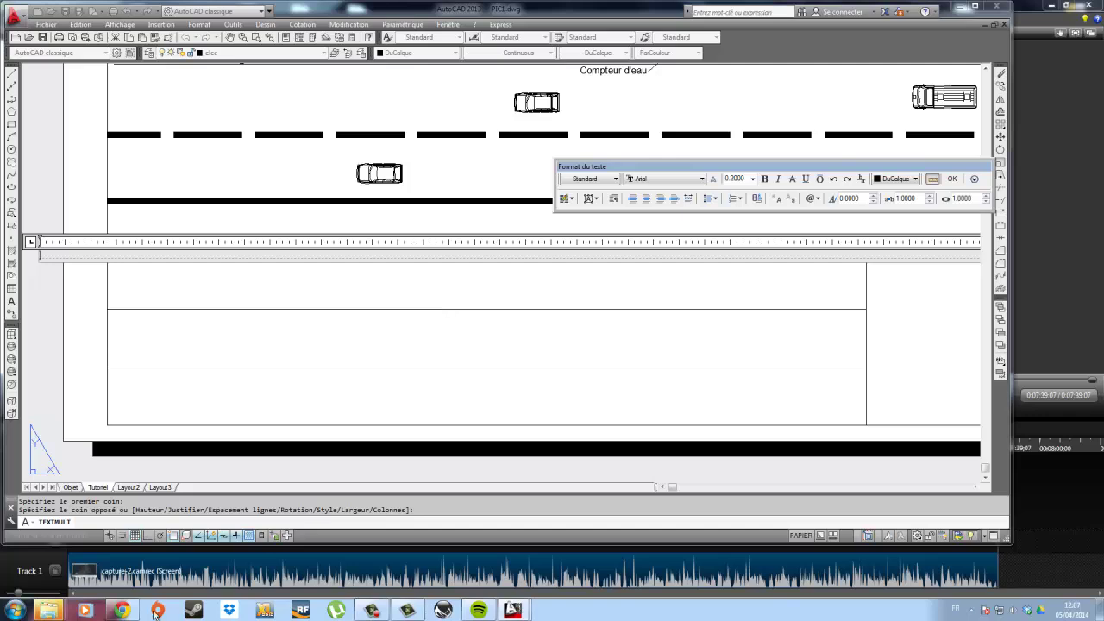
Recheck the example title block in the browser, and enter "Projet" in the first row's text box in AutoCAD.
{"action": "left_click", "coordinate": [122, 611]}
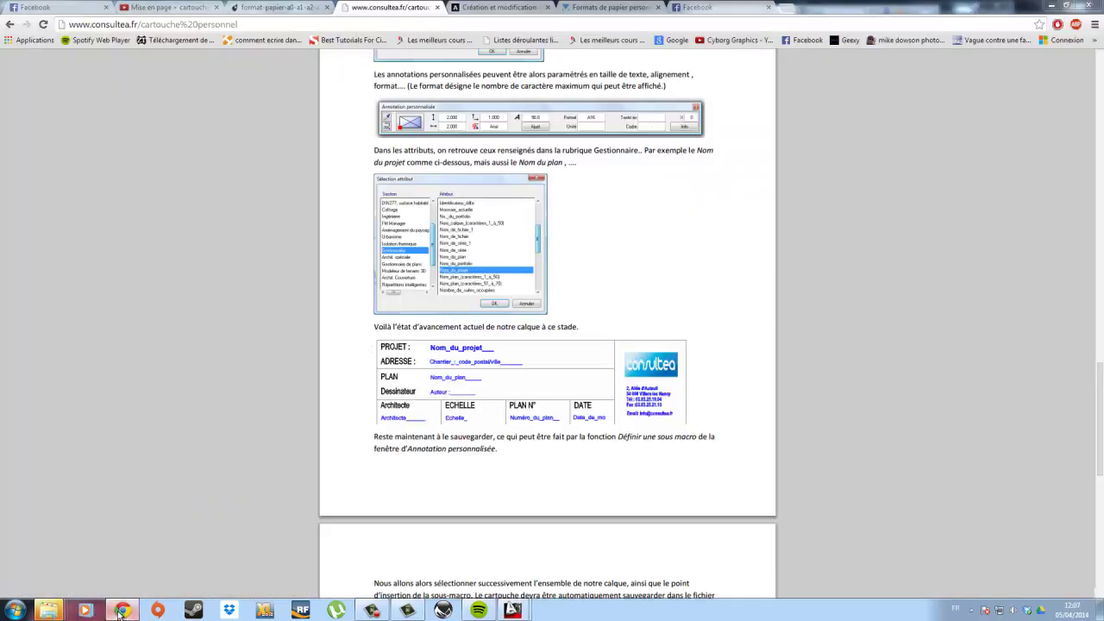
{"action": "left_click", "coordinate": [122, 611]}
{"action": "type", "text": "prohet"}
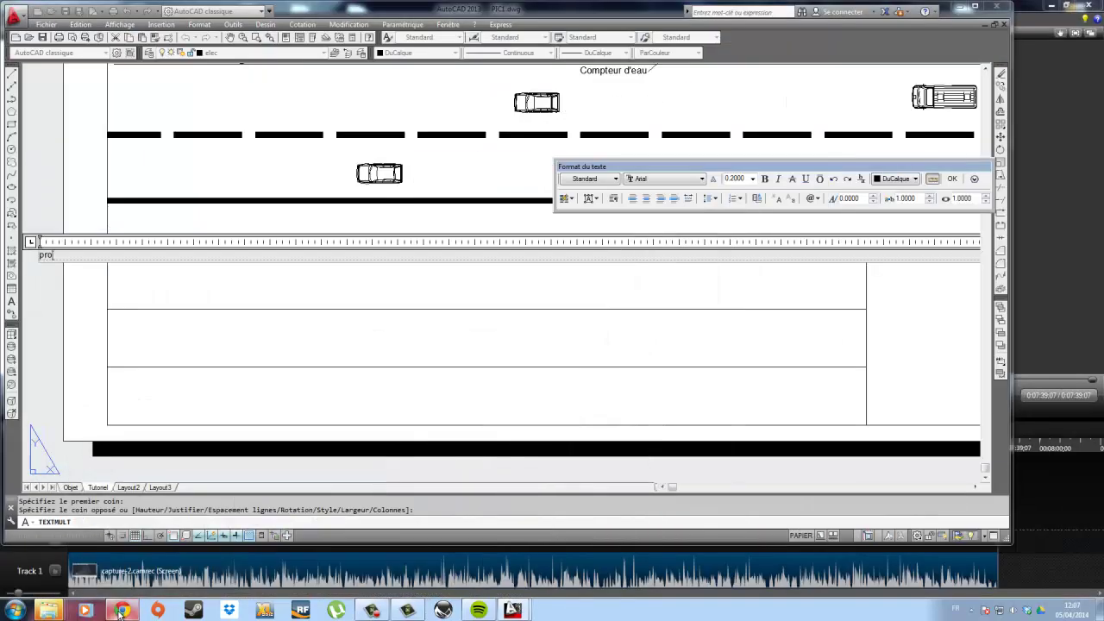
{"action": "key", "text": "BackSpace"}
{"action": "key", "text": "BackSpace"}
{"action": "key", "text": "BackSpace"}
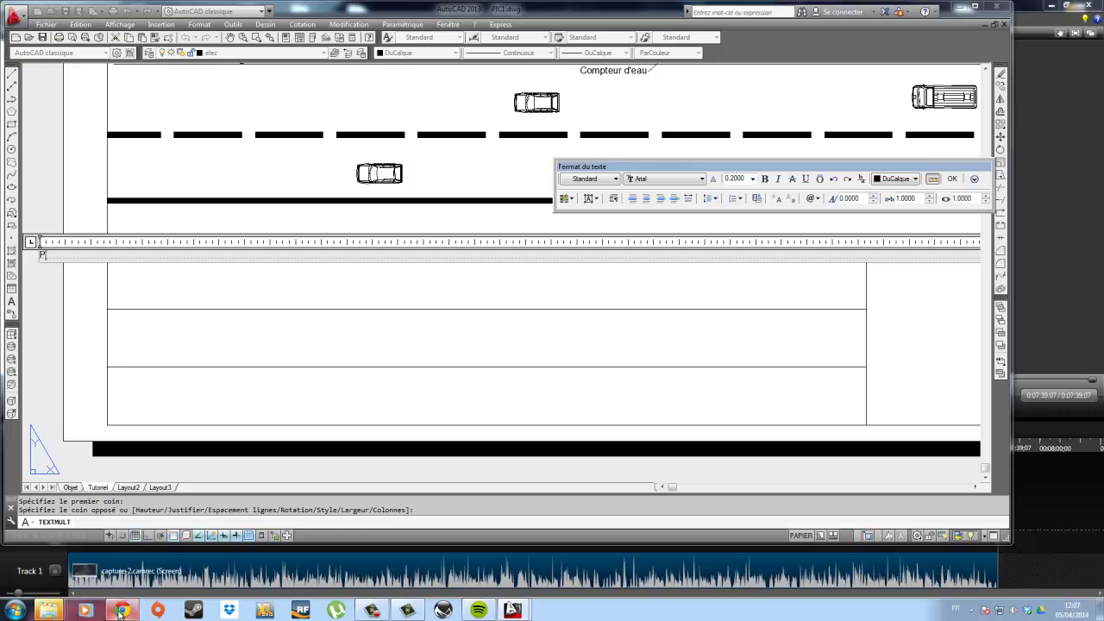
{"action": "type", "text": "Projet"}
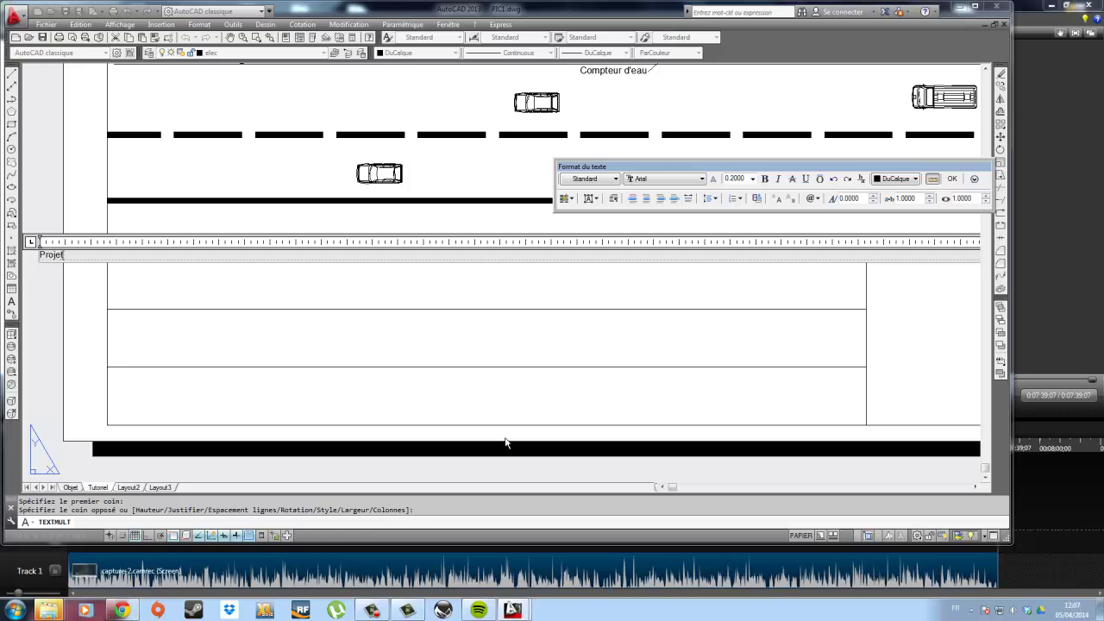
Set the height of the Projet text to 10 and finish the text.
{"action": "left_click_drag", "start_coordinate": [106, 255], "coordinate": [6, 252]}
{"action": "key", "text": "Return"}
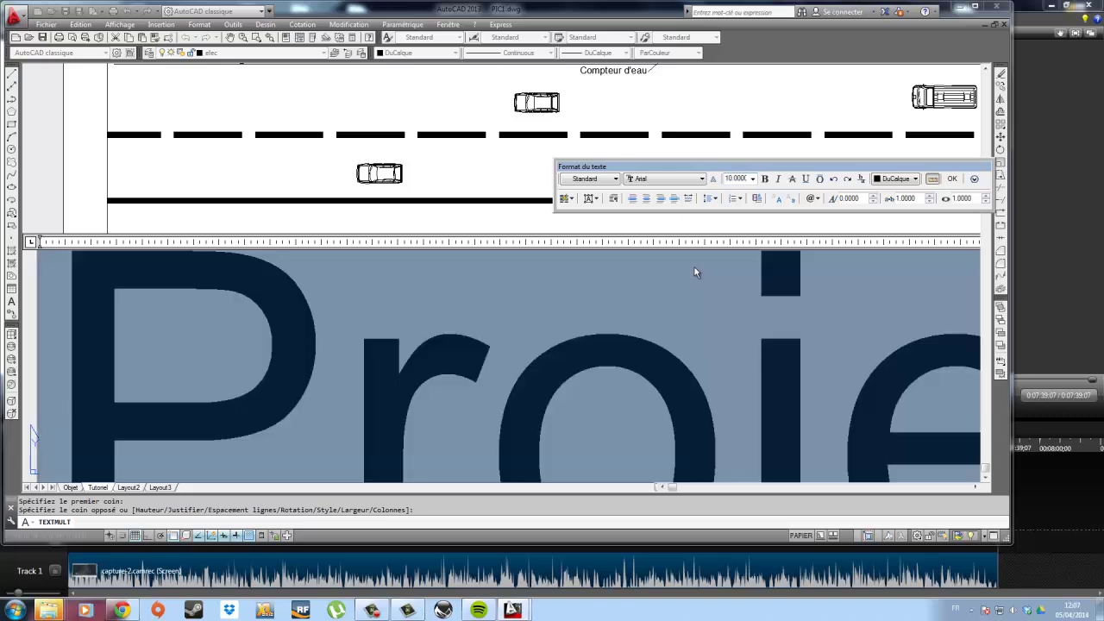
{"action": "left_click", "coordinate": [952, 179]}
Try a height of 15 on the Projet text, and set it back to 10.
{"action": "scroll", "coordinate": [148, 295], "scroll_direction": "up", "scroll_amount": 3}
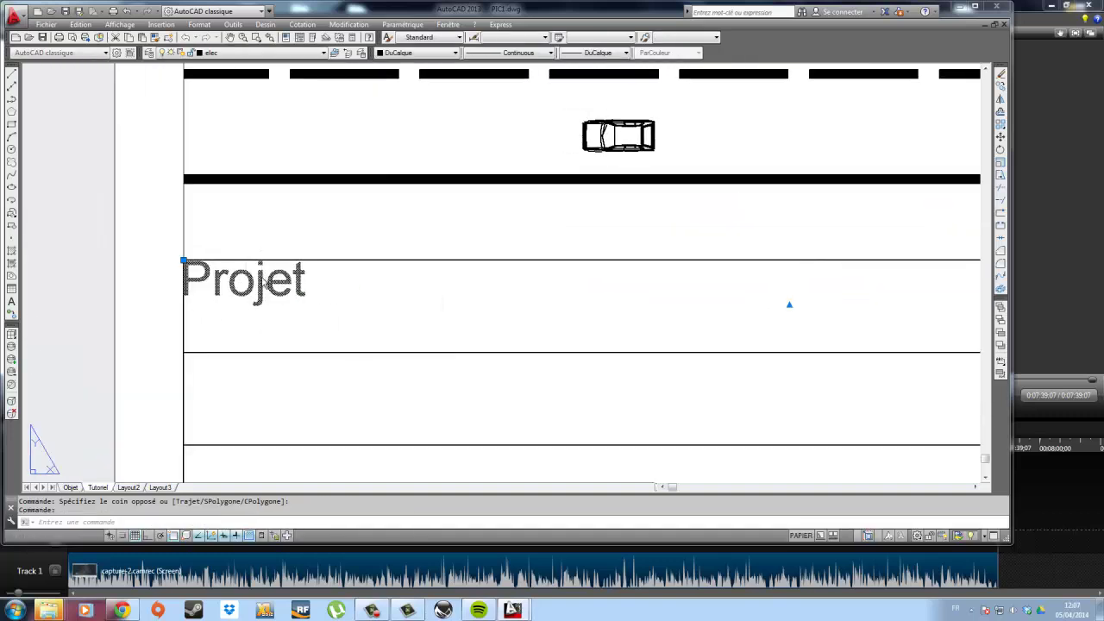
{"action": "double_click", "coordinate": [297, 284]}
{"action": "key", "text": "ctrl+a"}
{"action": "left_click", "coordinate": [759, 187]}
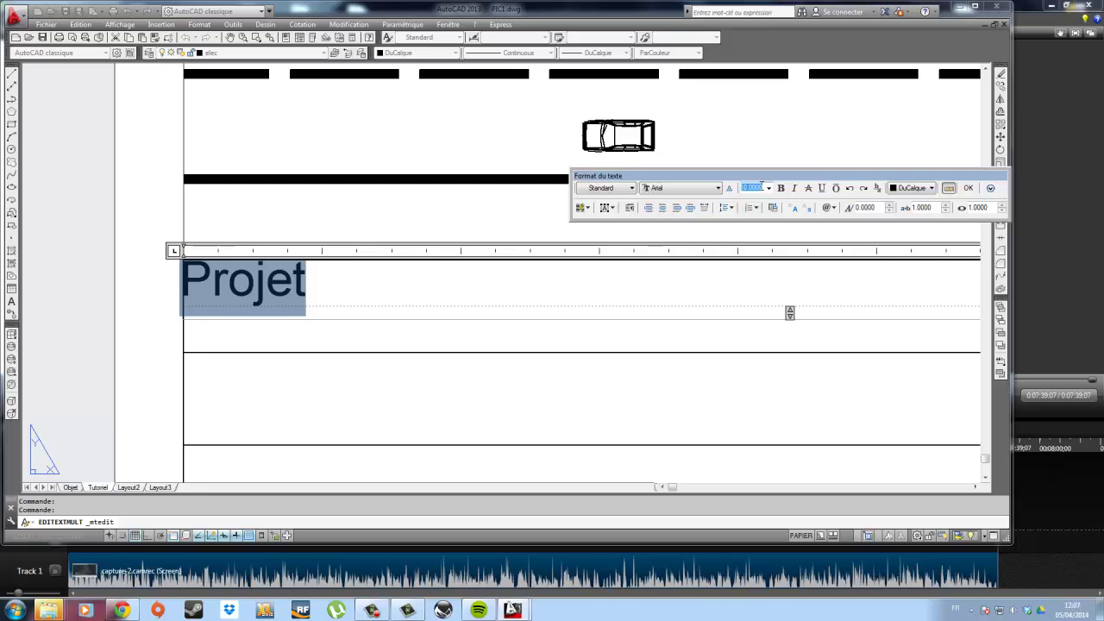
{"action": "type", "text": "15"}
{"action": "key", "text": "Return"}
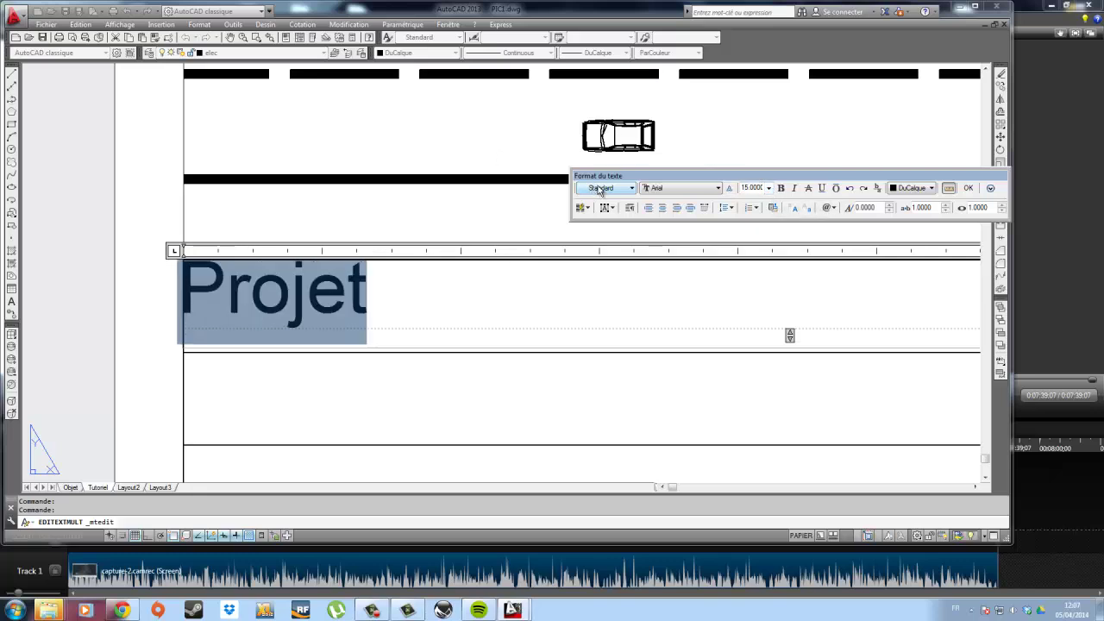
{"action": "left_click", "coordinate": [753, 188]}
{"action": "type", "text": "10"}
{"action": "key", "text": "Return"}
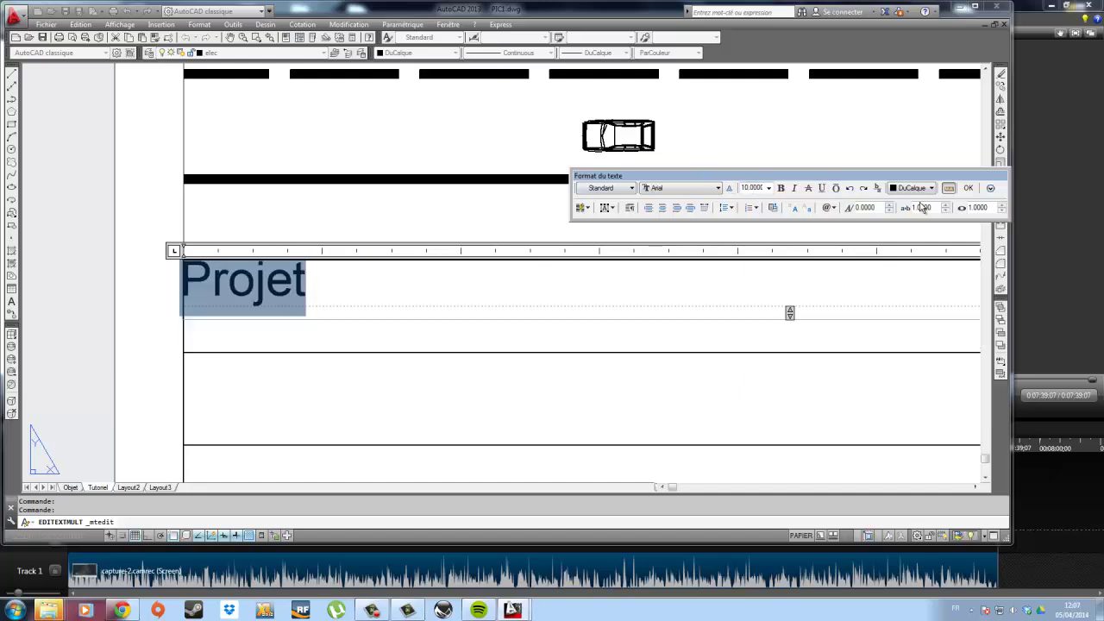
{"action": "left_click", "coordinate": [967, 188]}
Move the Projet text about 3.4 units to the right and slightly down, away from the first row's upper-left corner.
{"action": "left_click", "coordinate": [132, 287]}
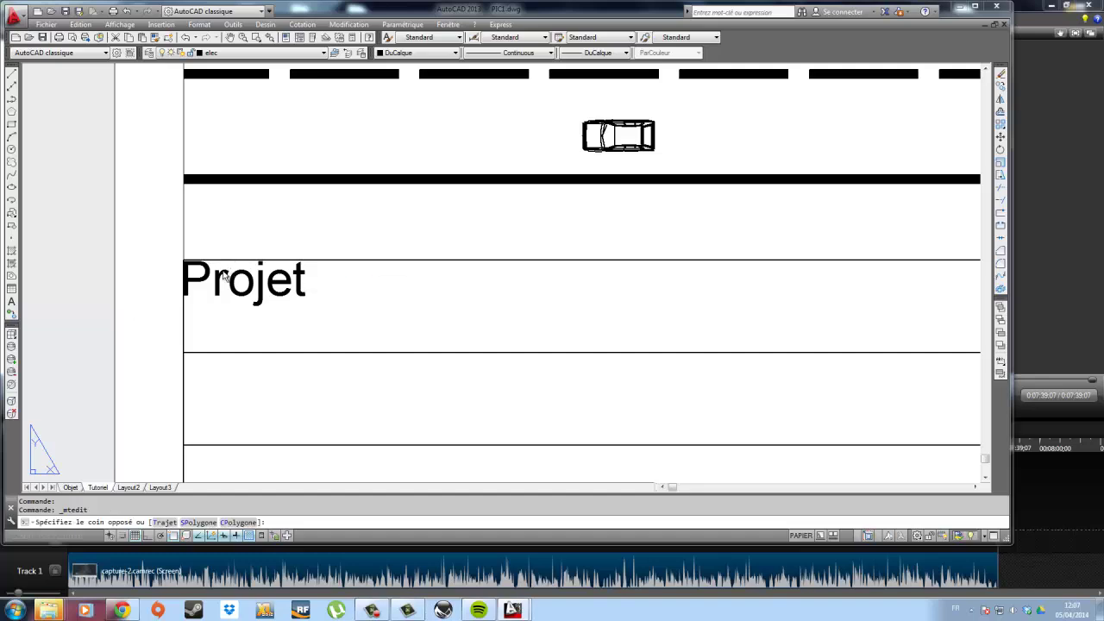
{"action": "left_click", "coordinate": [1002, 138]}
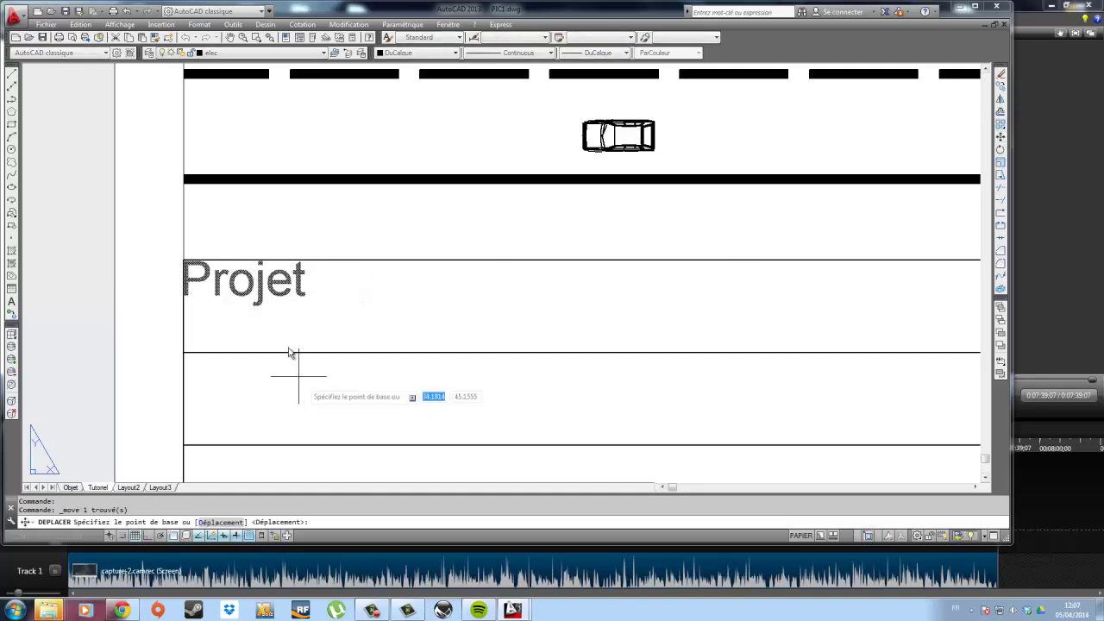
{"action": "left_click", "coordinate": [349, 308]}
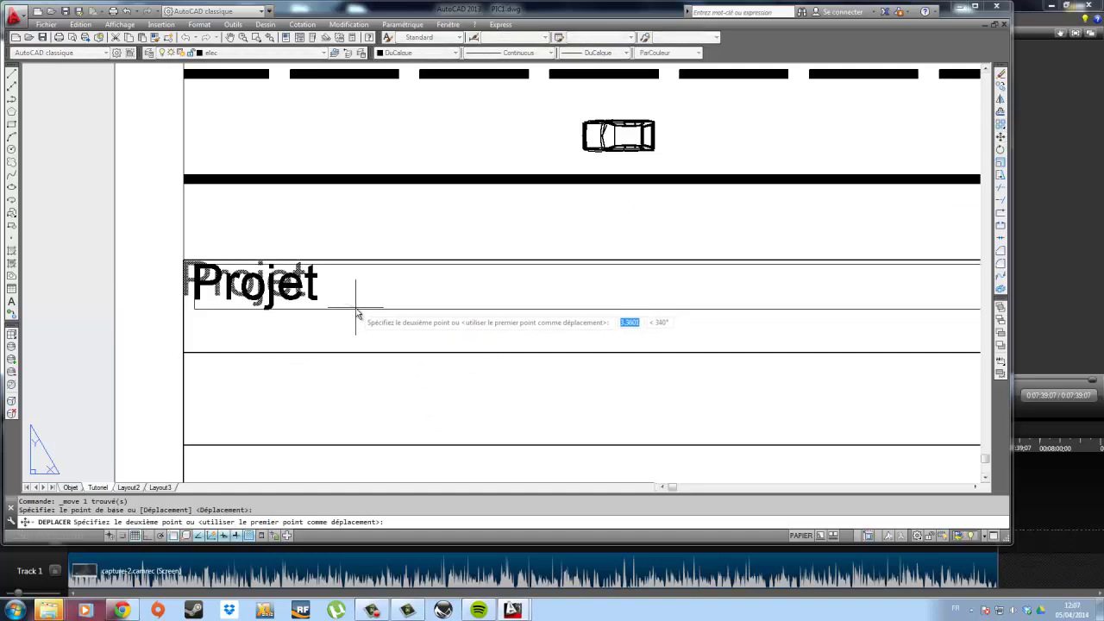
{"action": "left_click", "coordinate": [358, 314]}
Copy the Projet text straight down to form a second text line within the title block's first row.
{"action": "left_click", "coordinate": [310, 308]}
{"action": "left_click", "coordinate": [340, 284]}
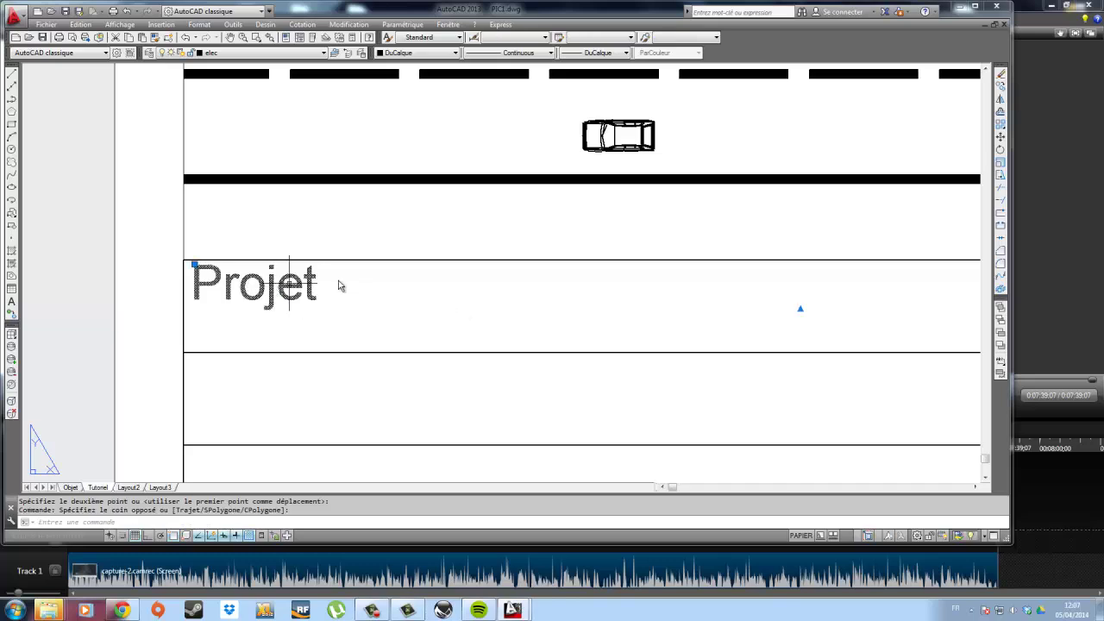
{"action": "left_click", "coordinate": [1001, 86]}
{"action": "left_click", "coordinate": [184, 260]}
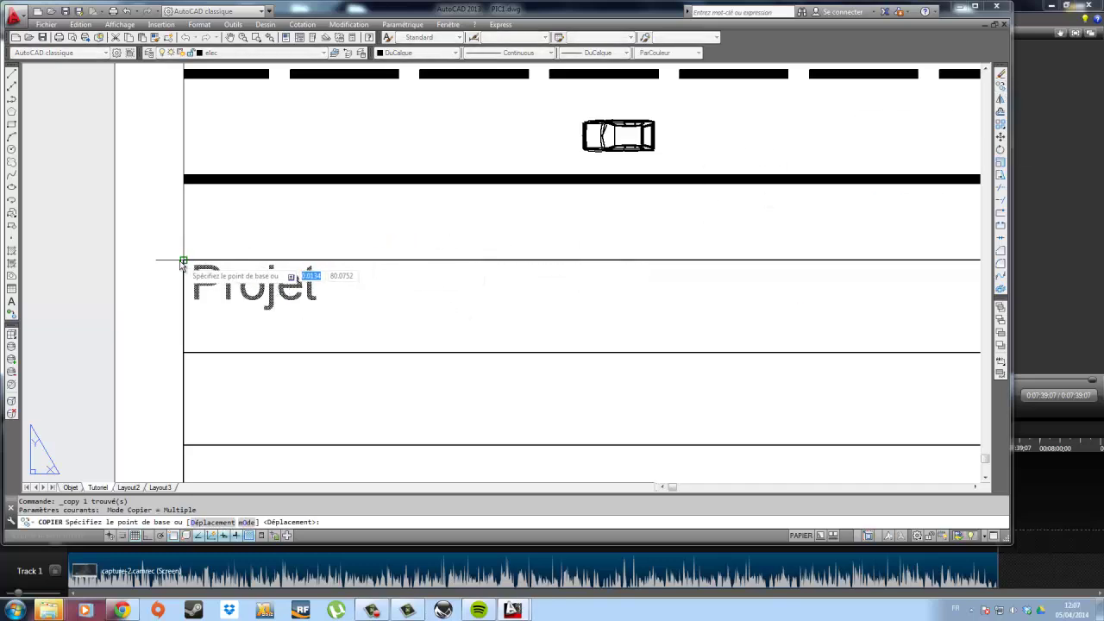
{"action": "left_click", "coordinate": [182, 303]}
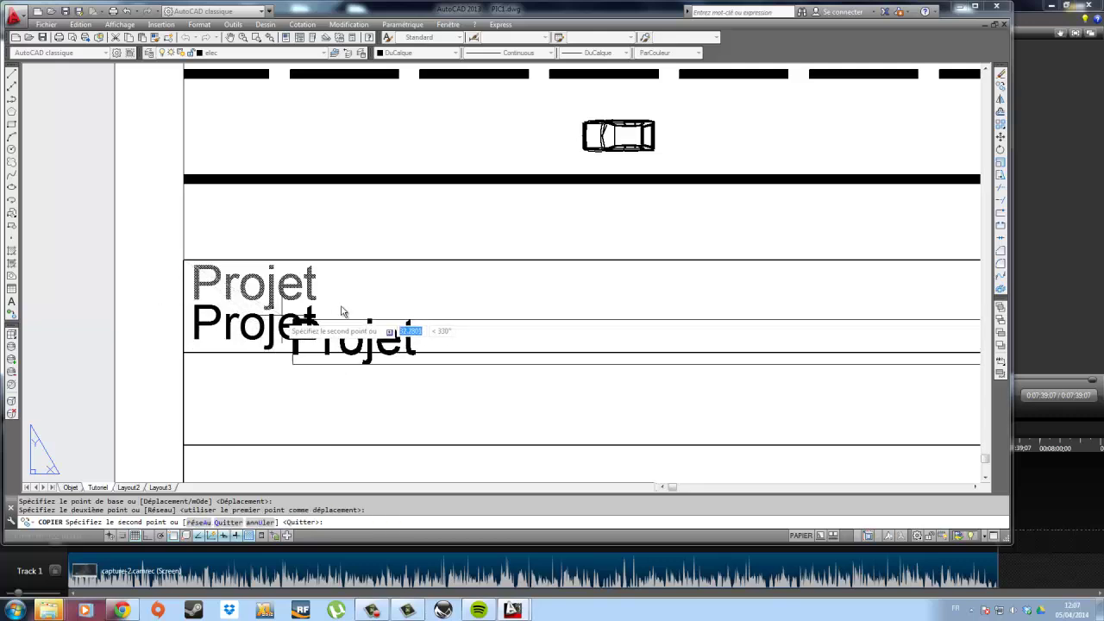
{"action": "key", "text": "Escape"}
Replace the wording of the copied text below Projet with "Adresse:".
{"action": "double_click", "coordinate": [246, 326]}
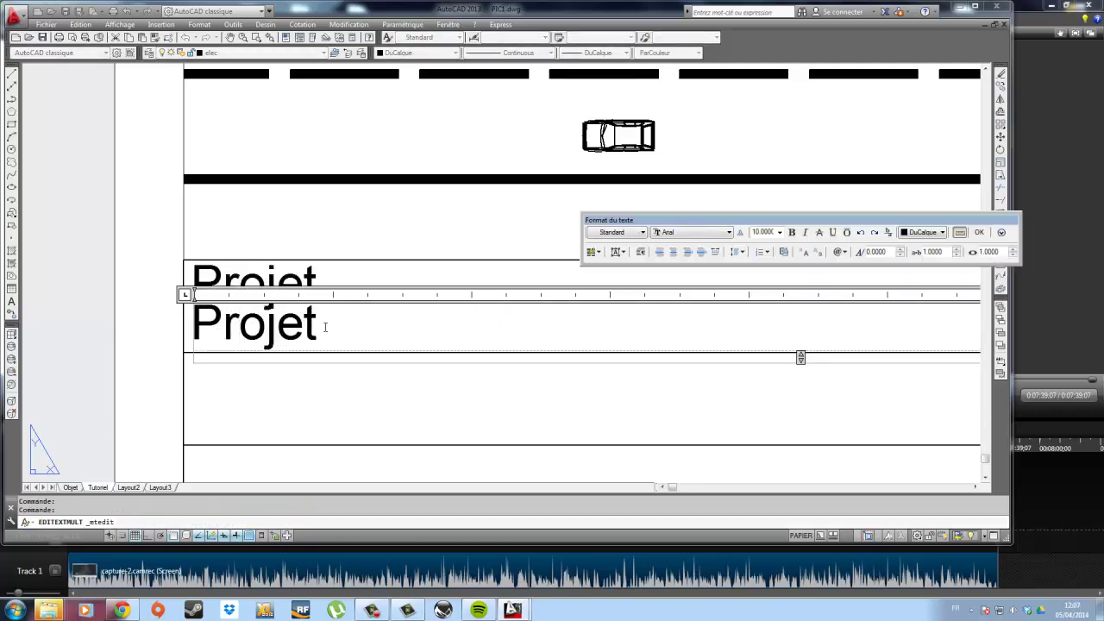
{"action": "left_click_drag", "start_coordinate": [317, 326], "coordinate": [156, 330]}
{"action": "type", "text": "Adresse:"}
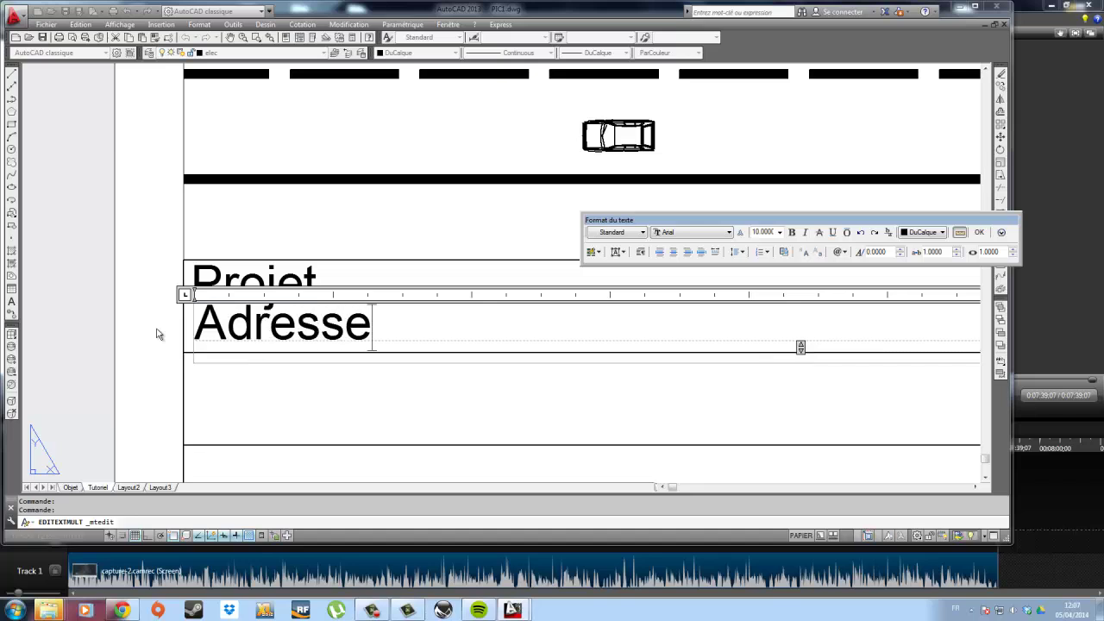
{"action": "left_click", "coordinate": [375, 277]}
{"action": "double_click", "coordinate": [317, 286]}
{"action": "left_click", "coordinate": [298, 288]}
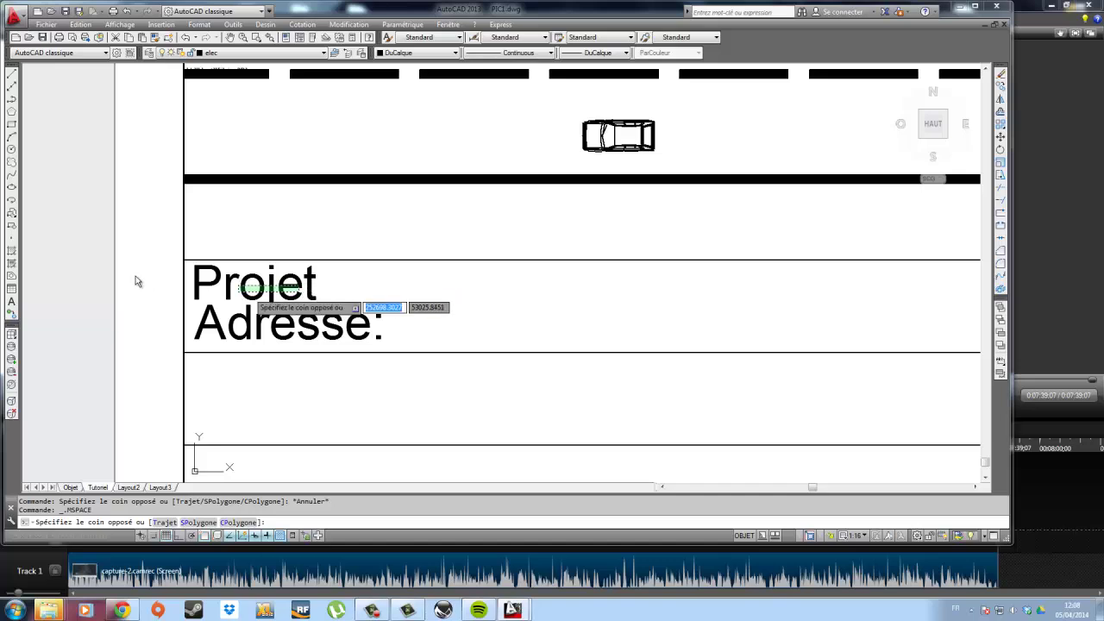
{"action": "double_click", "coordinate": [83, 277]}
{"action": "key", "text": "Escape"}
{"action": "double_click", "coordinate": [99, 272]}
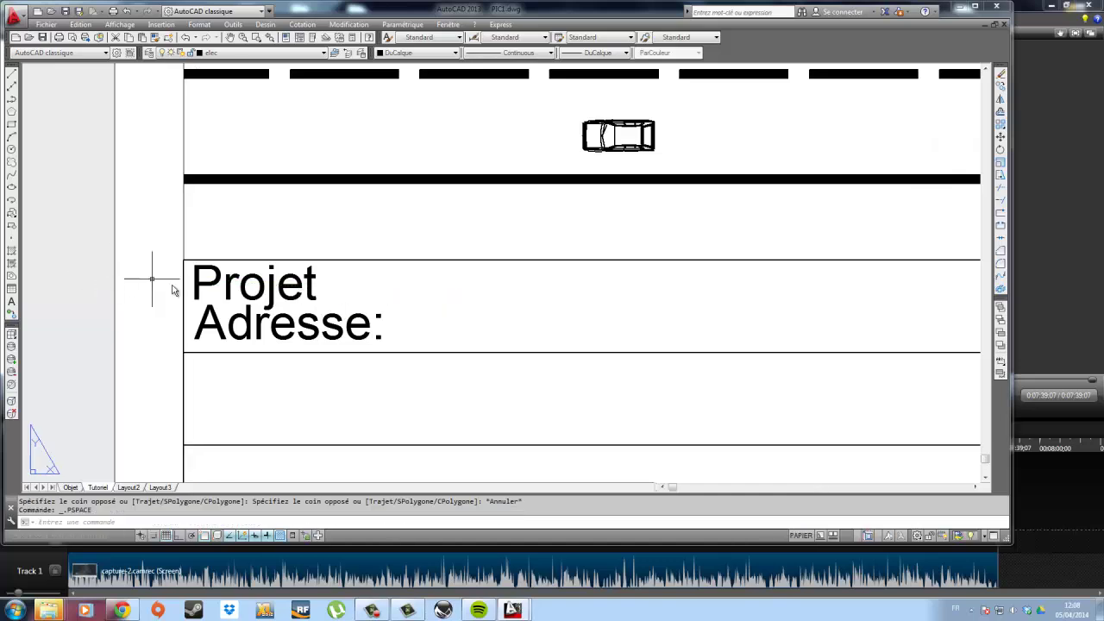
{"action": "left_click", "coordinate": [108, 270]}
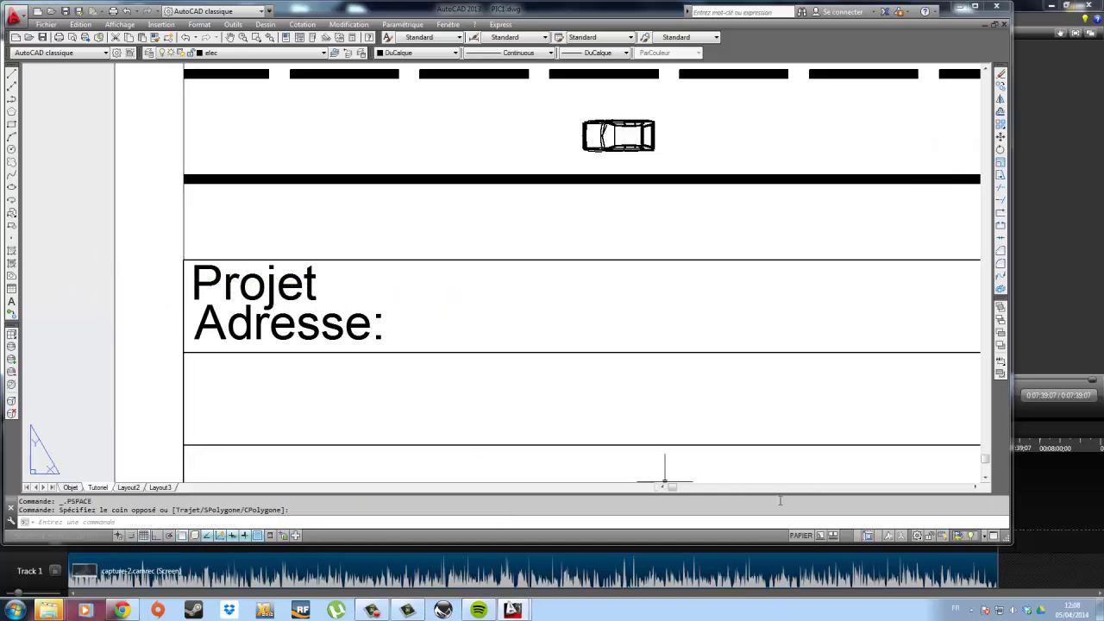
Add a colon after the word Projet in the title block's first row.
{"action": "double_click", "coordinate": [643, 9]}
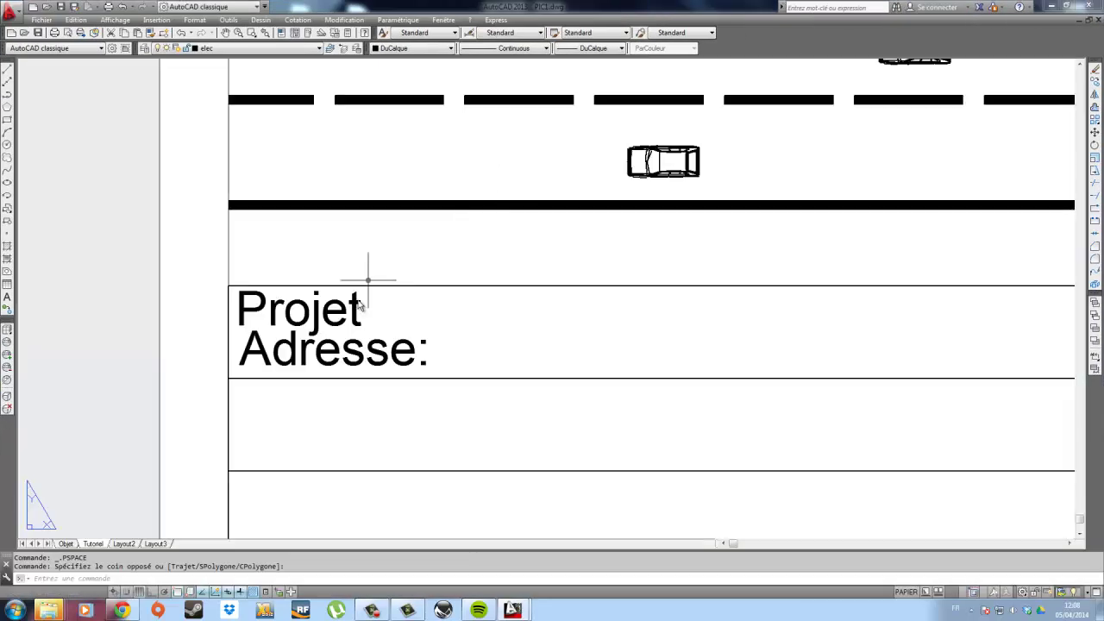
{"action": "double_click", "coordinate": [360, 297]}
{"action": "double_click", "coordinate": [197, 306]}
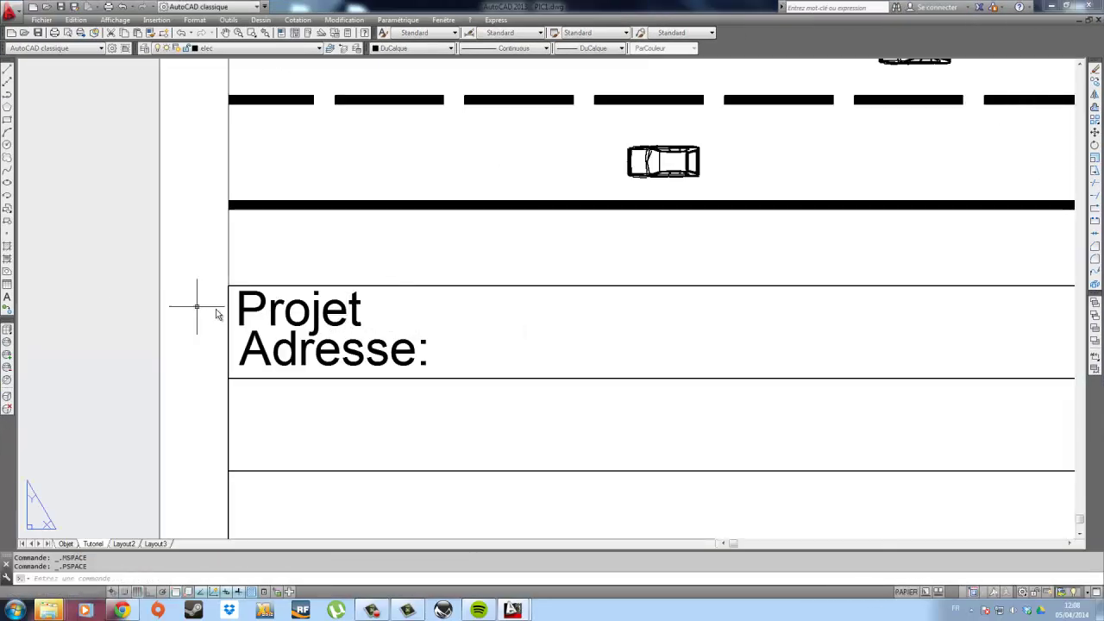
{"action": "double_click", "coordinate": [369, 320]}
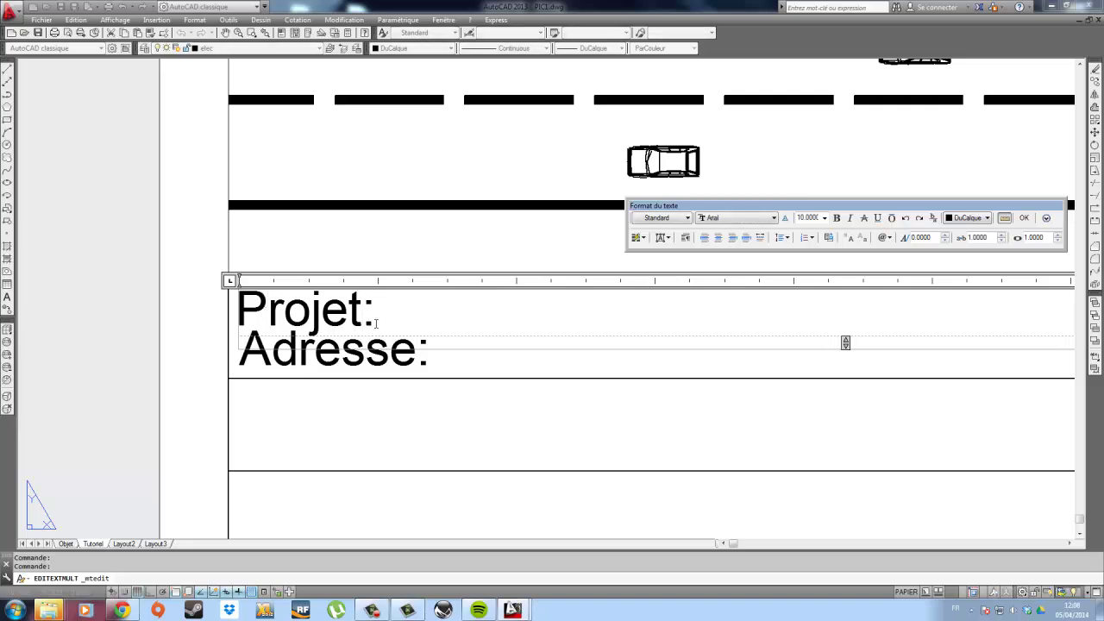
Try the site's city and postcode followed by "etc" on the Projet line, and remove that wording again.
{"action": "type", "text": "T"}
{"action": "key", "text": "BackSpace"}
{"action": "type", "text": "Toulouse"}
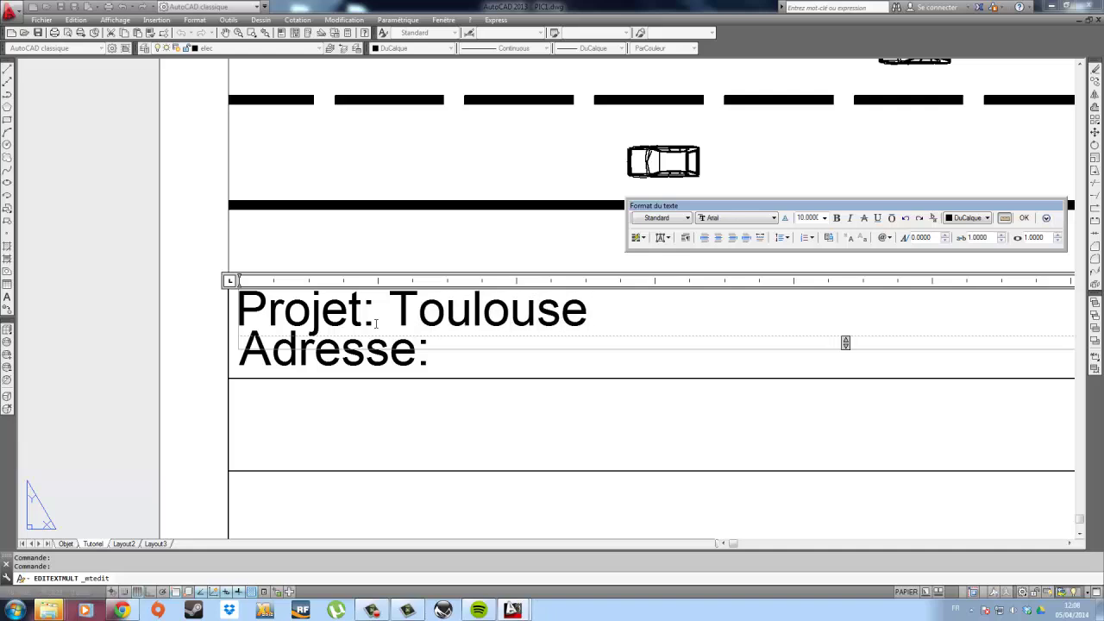
{"action": "type", "text": " 310"}
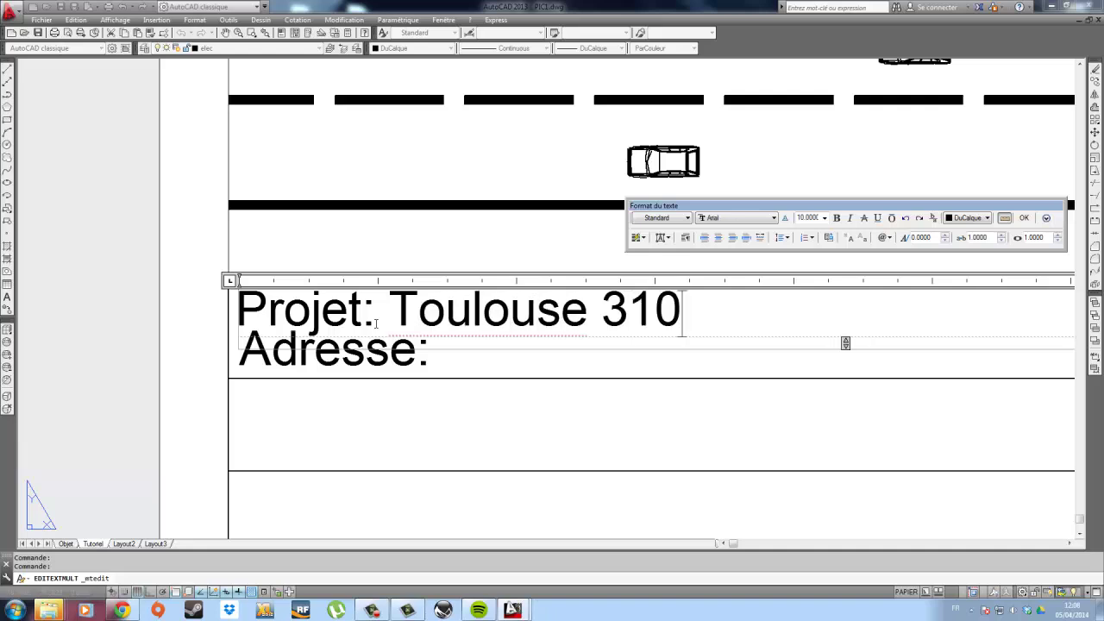
{"action": "type", "text": "00,"}
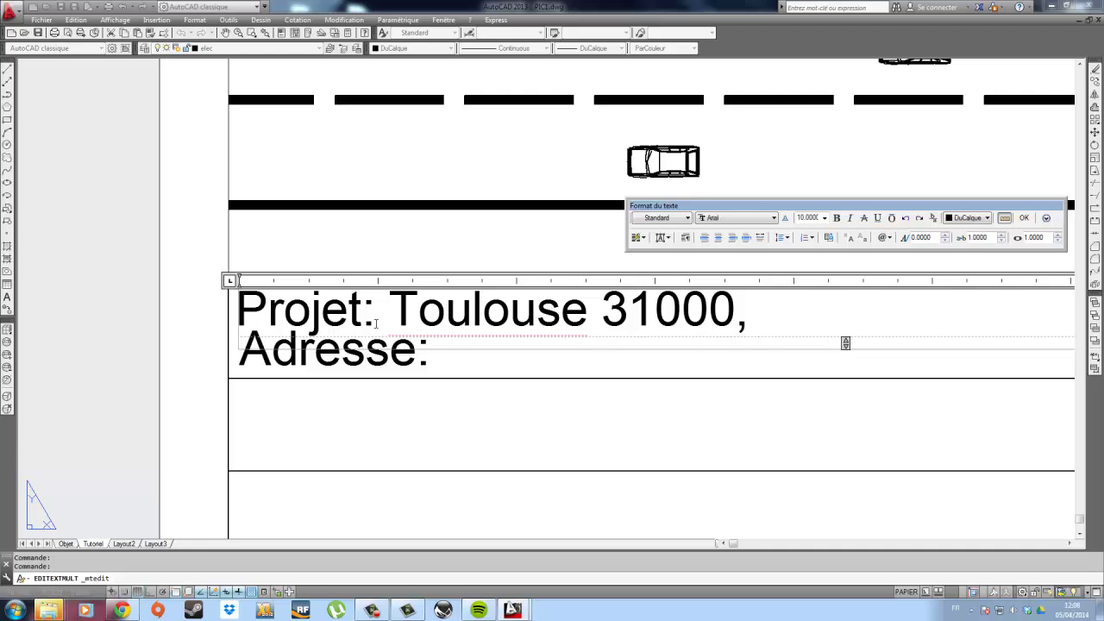
{"action": "type", "text": " etc"}
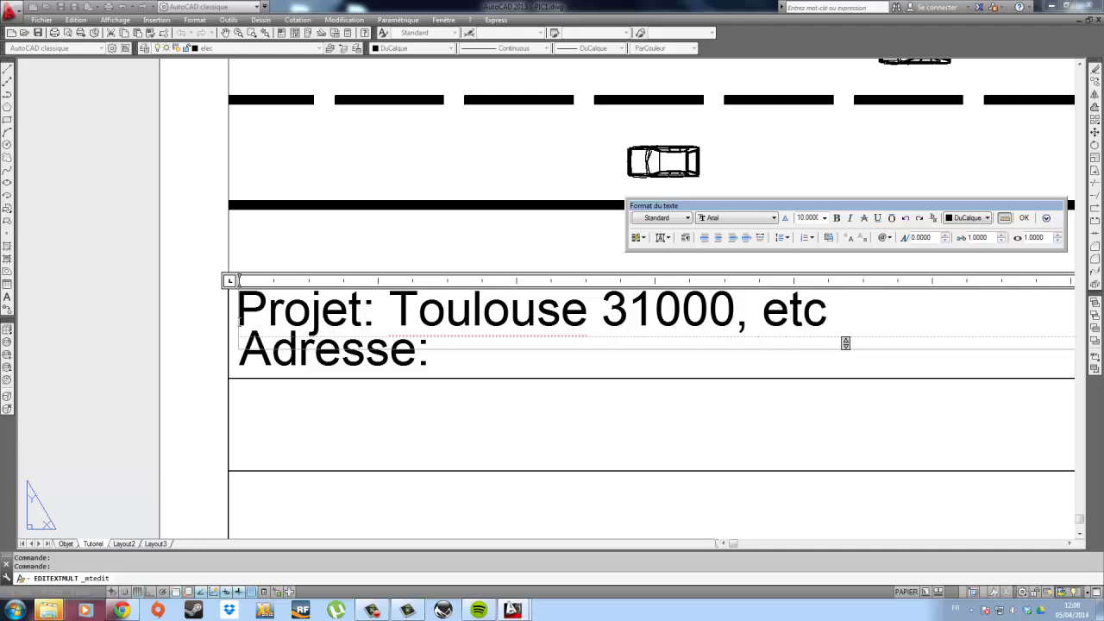
{"action": "left_click_drag", "start_coordinate": [826, 321], "coordinate": [399, 317]}
{"action": "key", "text": "Delete"}
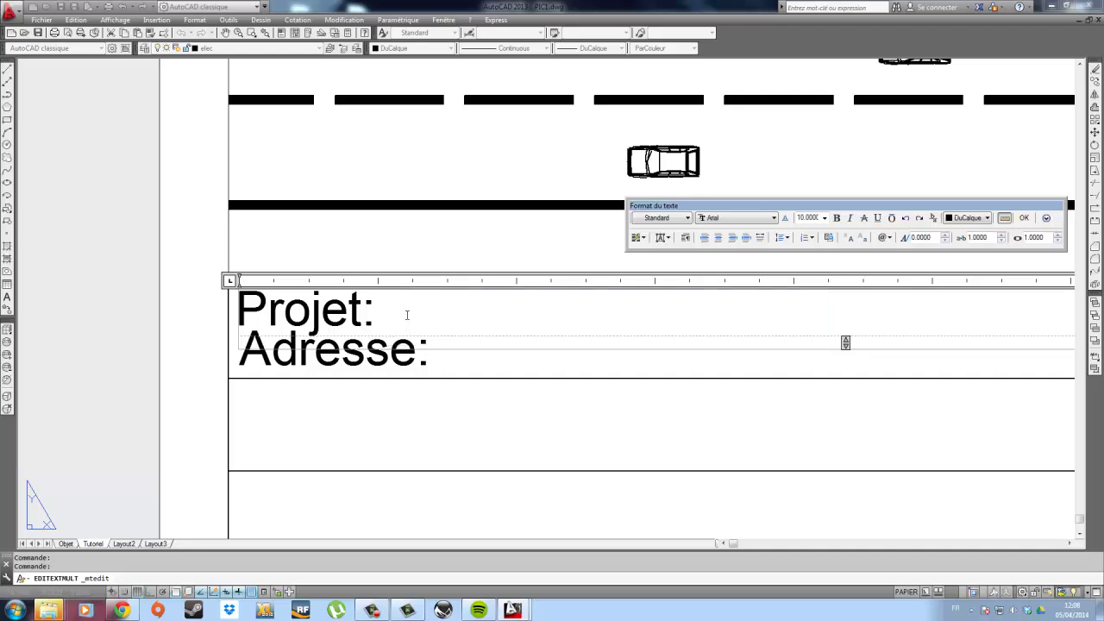
Complete the Projet line with "Plan d'installation de chantier".
{"action": "type", "text": "Plan d'"}
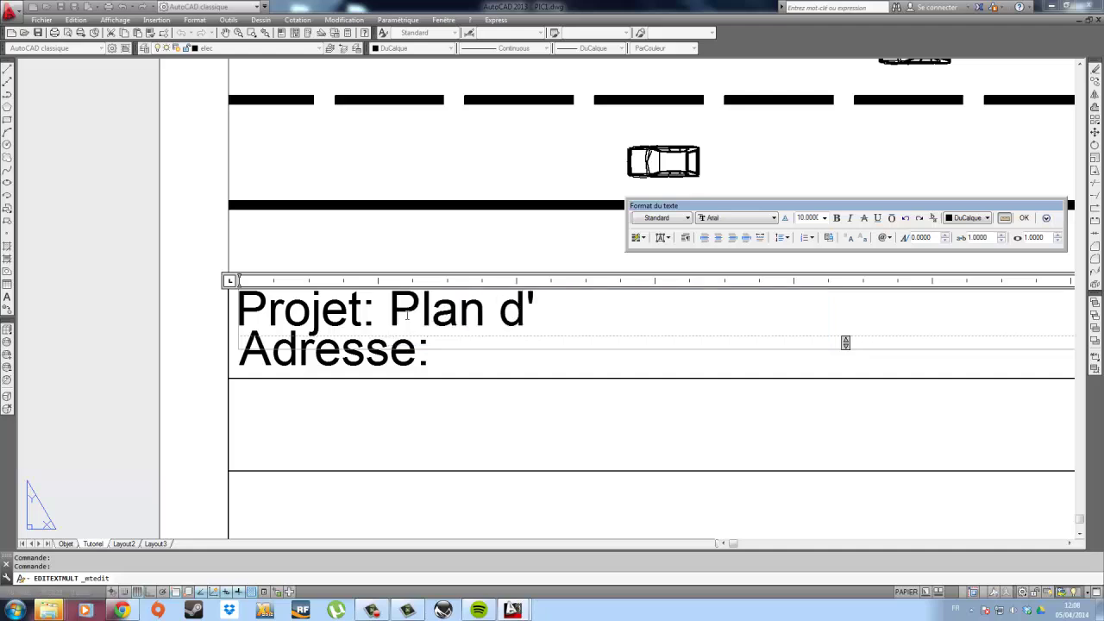
{"action": "type", "text": "installation"}
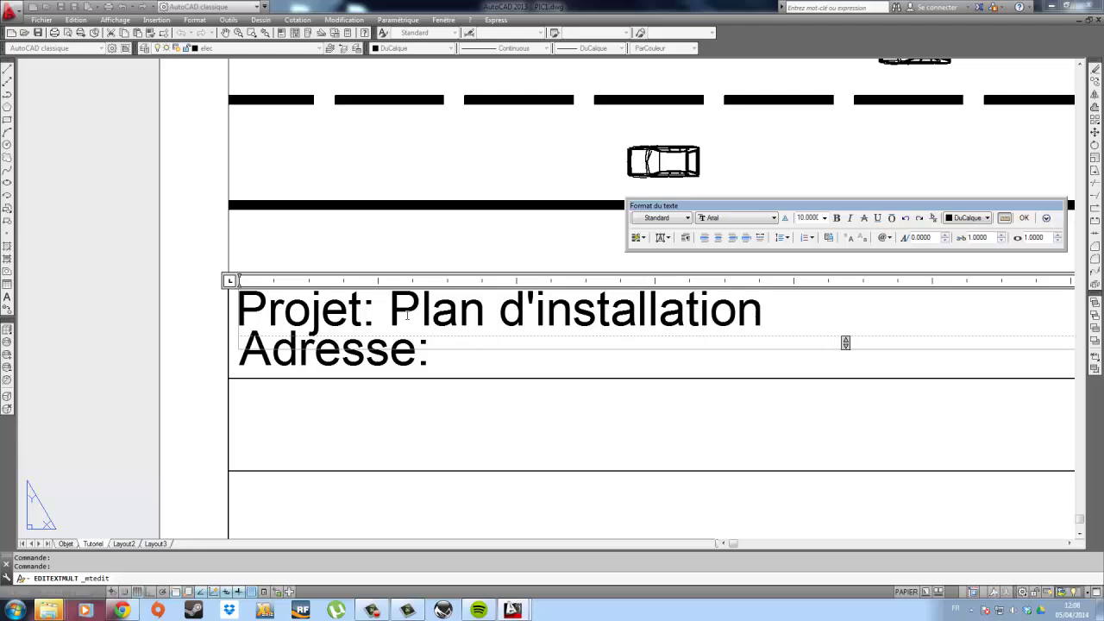
{"action": "type", "text": " de chantier"}
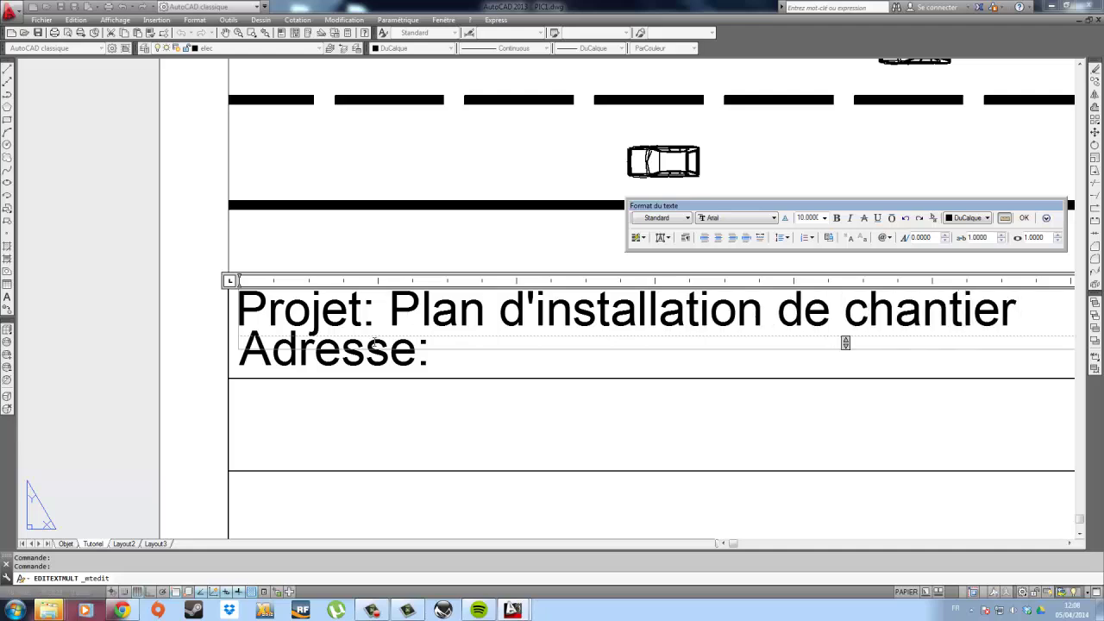
{"action": "left_click", "coordinate": [197, 345]}
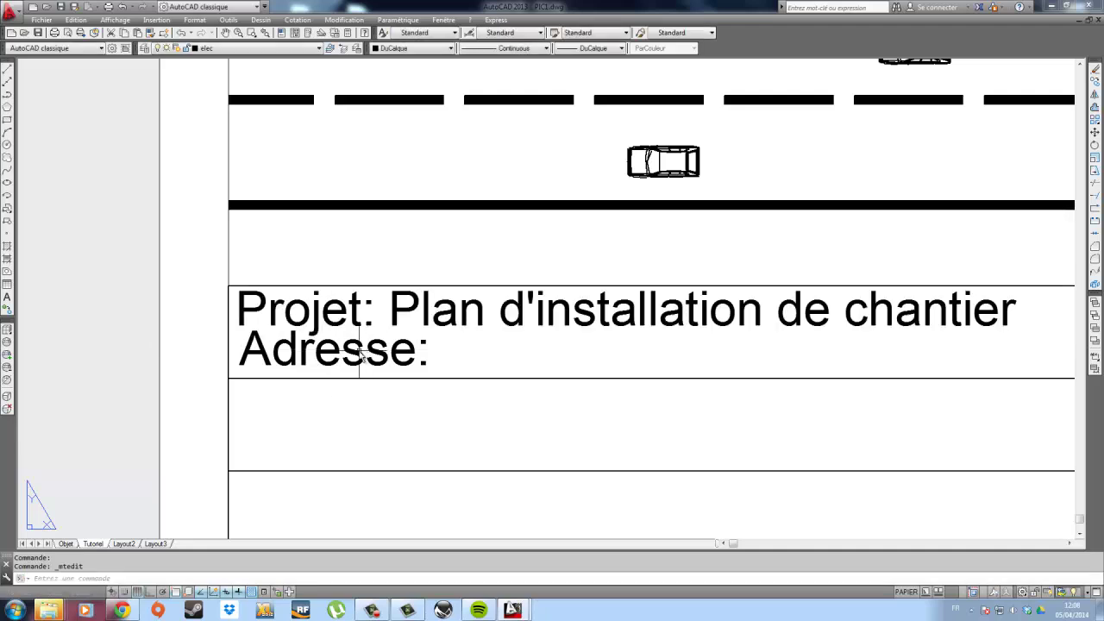
Complete the Adresse line with the site's city and postcode, followed by ", etc".
{"action": "left_click", "coordinate": [358, 358]}
{"action": "double_click", "coordinate": [358, 356]}
{"action": "left_click", "coordinate": [444, 348]}
{"action": "type", "text": "Toulouse 31000, etc"}
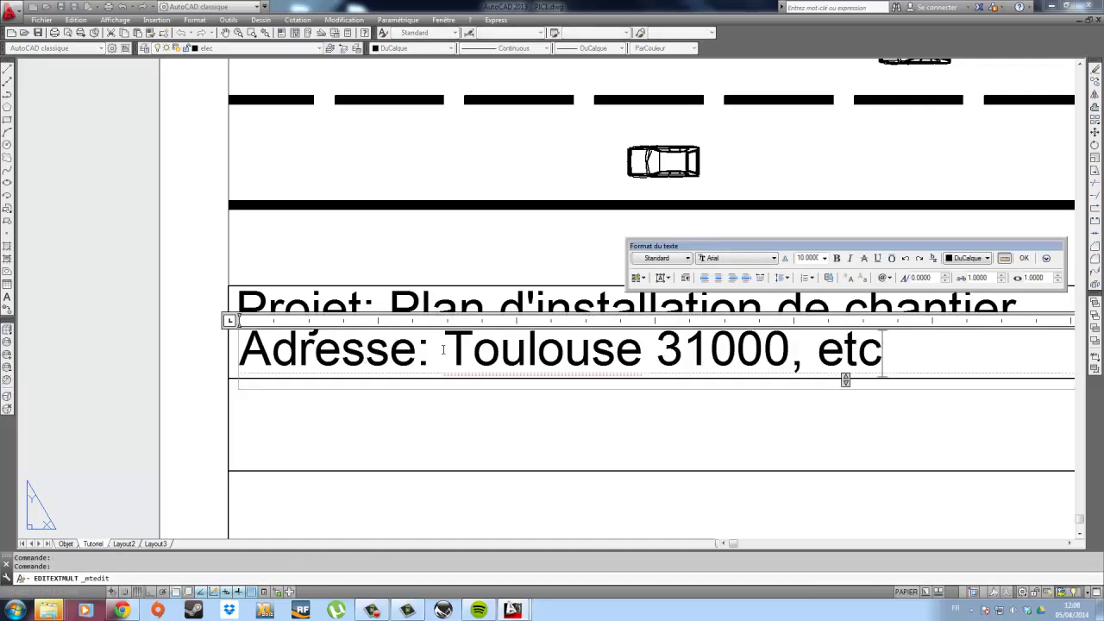
{"action": "left_click", "coordinate": [98, 320]}
Consult the sample cartouche in the browser and, with Ortho on, draw a vertical line across all title block rows, short of their right end.
{"action": "scroll", "coordinate": [197, 271], "scroll_direction": "down", "scroll_amount": 5}
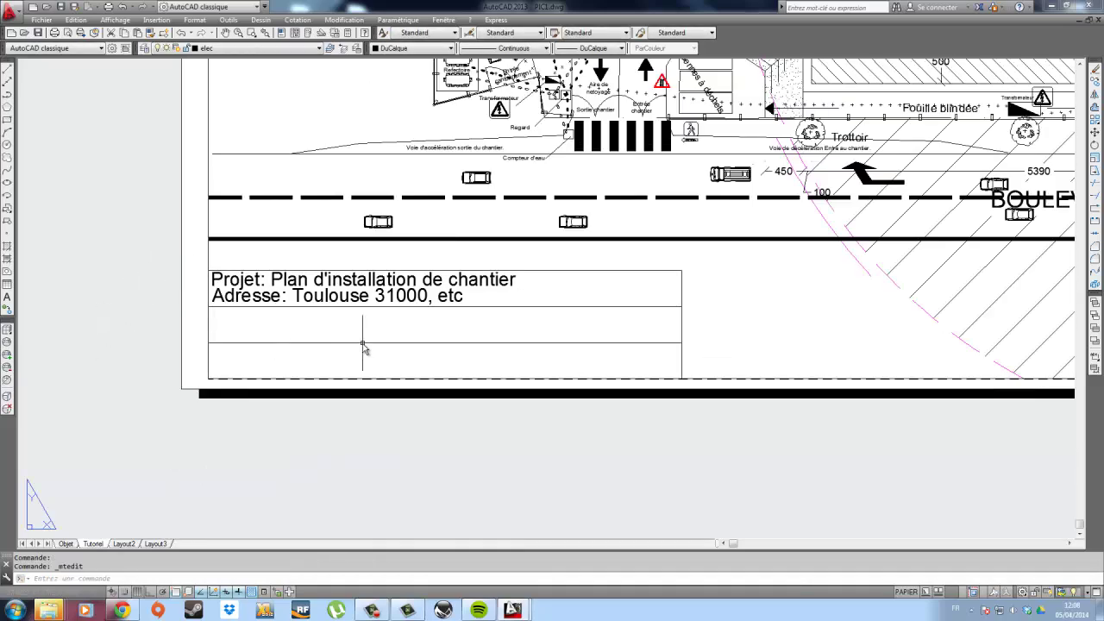
{"action": "left_click", "coordinate": [7, 76]}
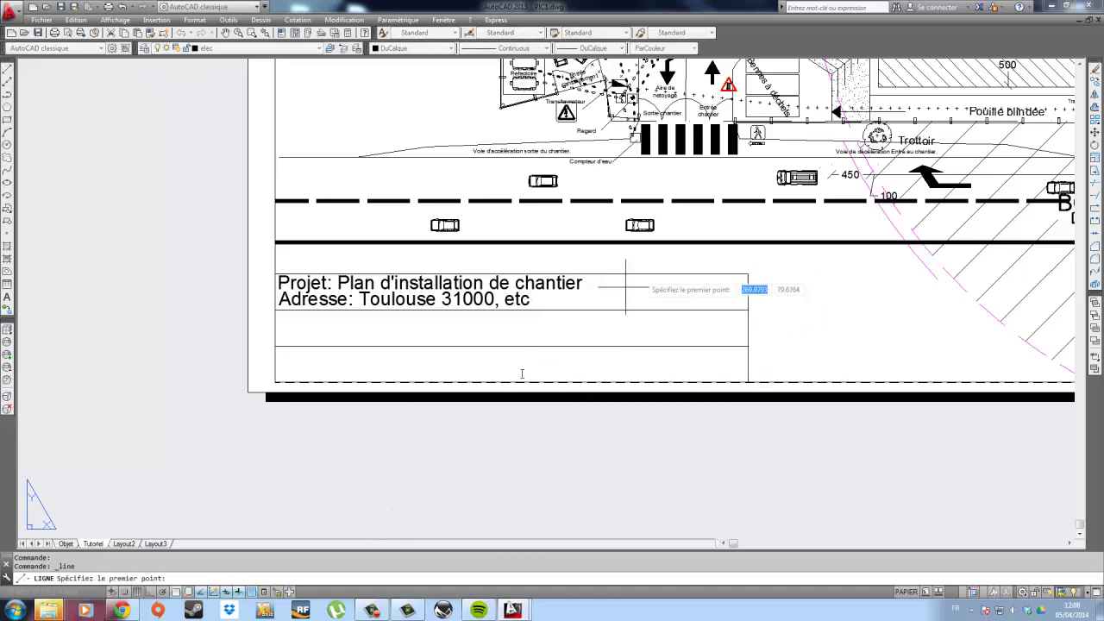
{"action": "left_click", "coordinate": [121, 611]}
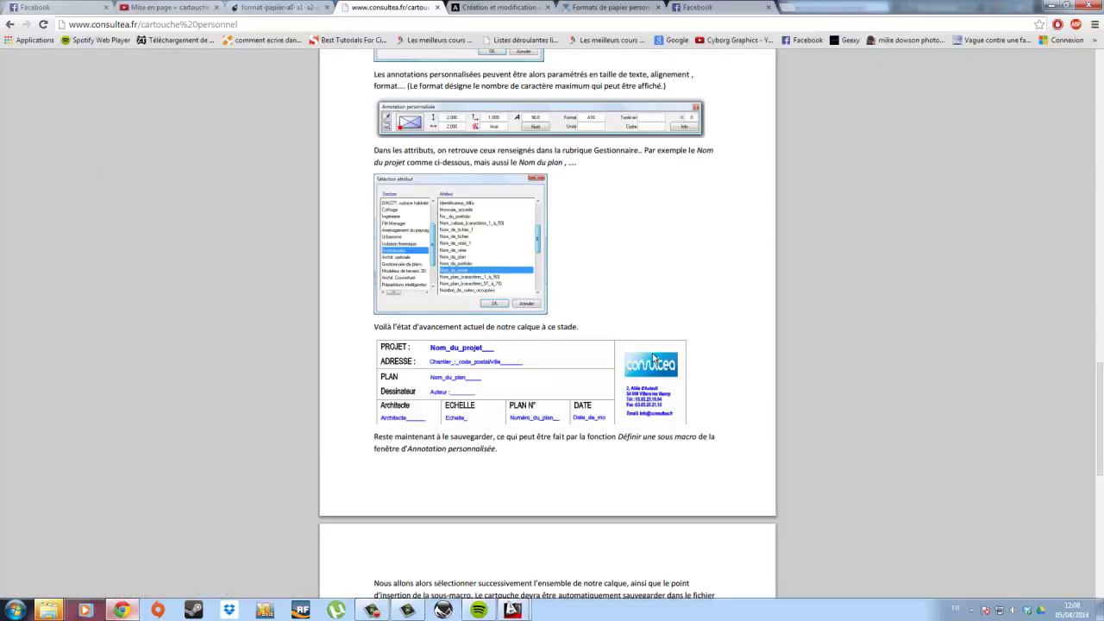
{"action": "left_click", "coordinate": [121, 611]}
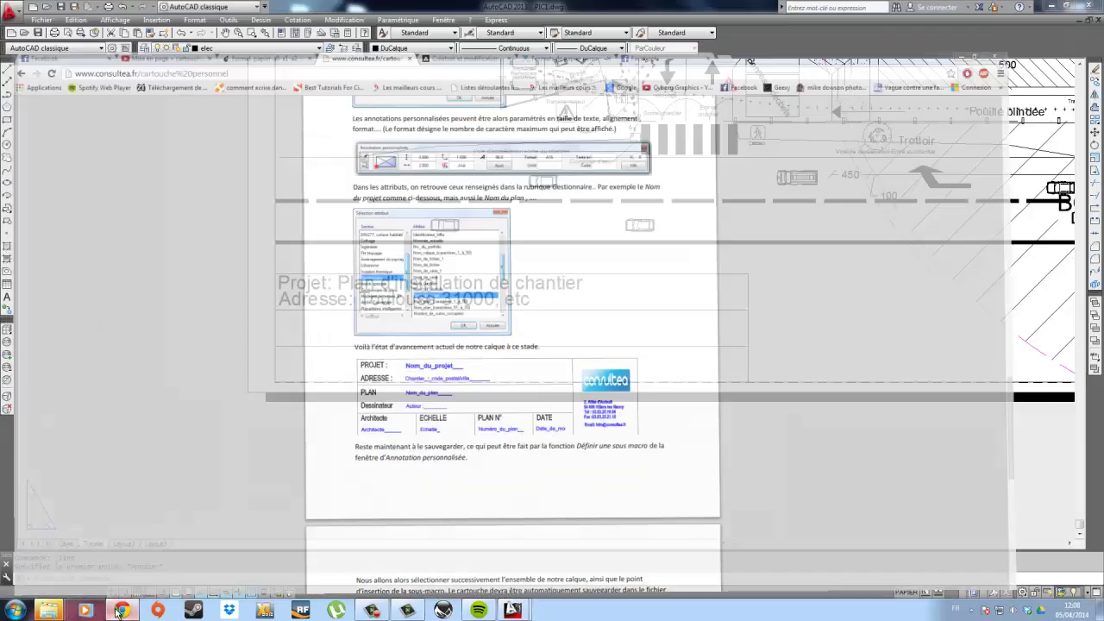
{"action": "left_click", "coordinate": [8, 70]}
{"action": "scroll", "coordinate": [750, 333], "scroll_direction": "up", "scroll_amount": 2}
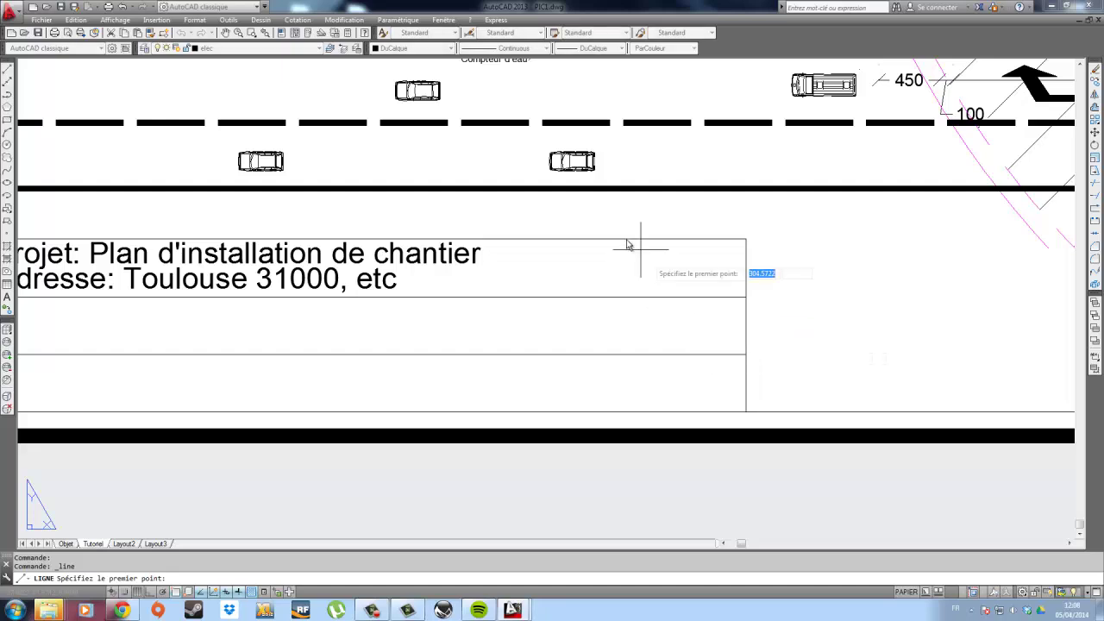
{"action": "left_click", "coordinate": [583, 216]}
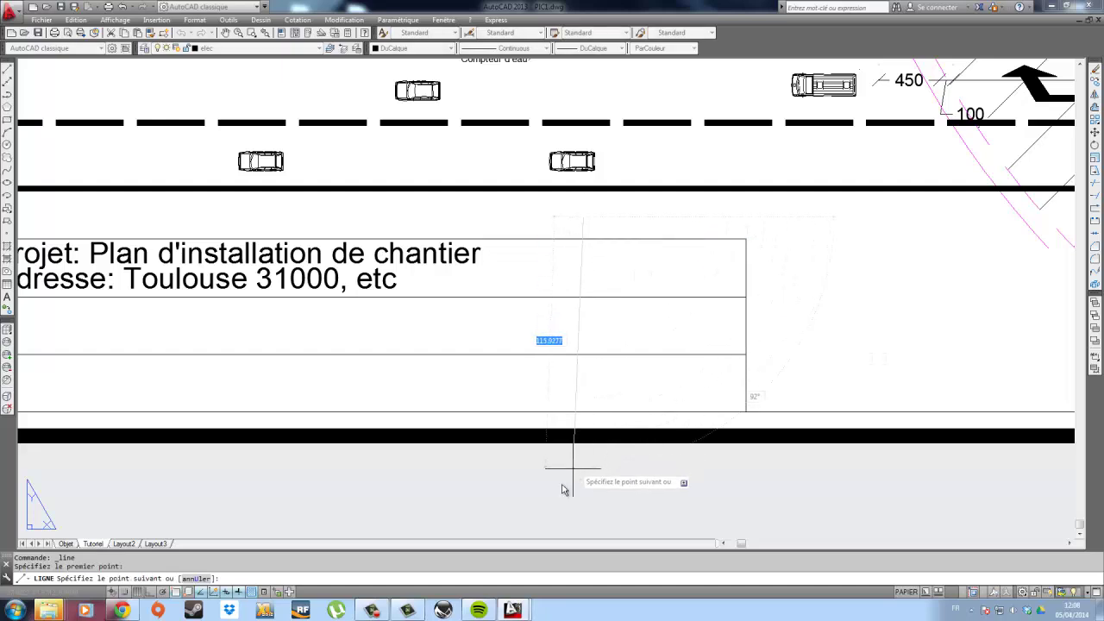
{"action": "left_click", "coordinate": [162, 592]}
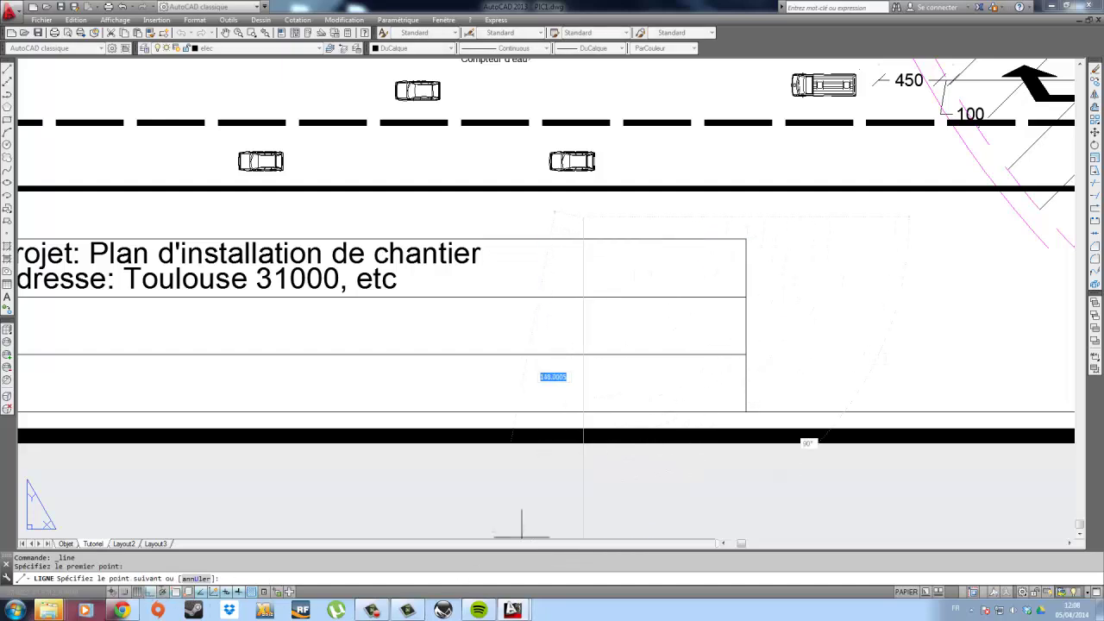
{"action": "left_click", "coordinate": [655, 450]}
{"action": "key", "text": "Escape"}
Trim the row dividers to the right of the new vertical line and its overhangs above and below the title block.
{"action": "left_click", "coordinate": [817, 492]}
{"action": "left_click", "coordinate": [573, 271]}
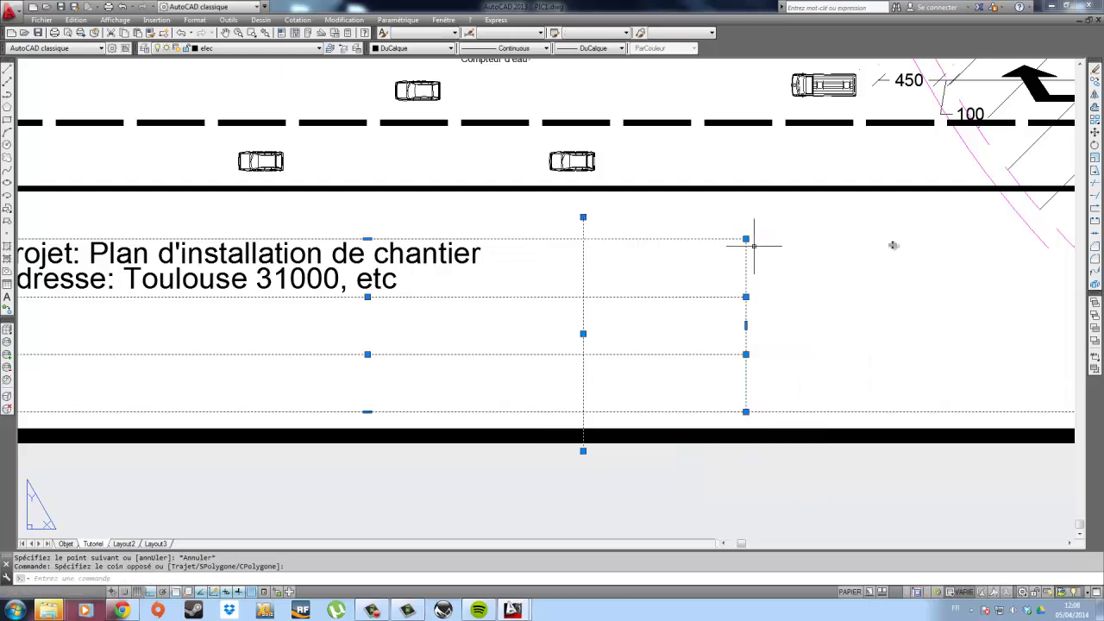
{"action": "left_click", "coordinate": [1096, 186]}
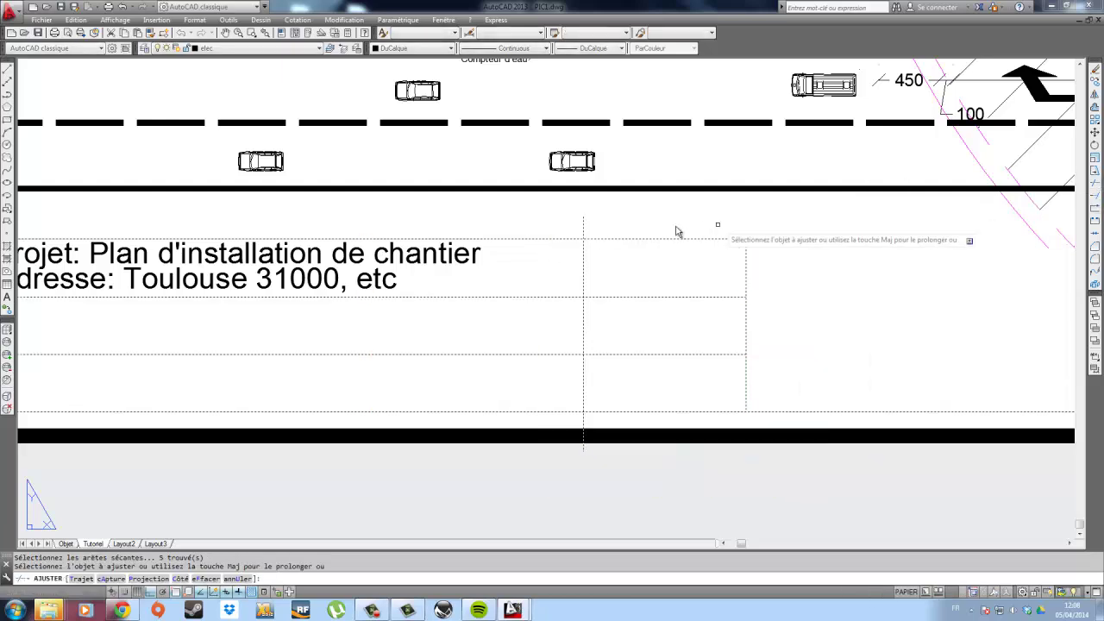
{"action": "left_click", "coordinate": [669, 373]}
{"action": "left_click", "coordinate": [624, 278]}
{"action": "left_click", "coordinate": [583, 429]}
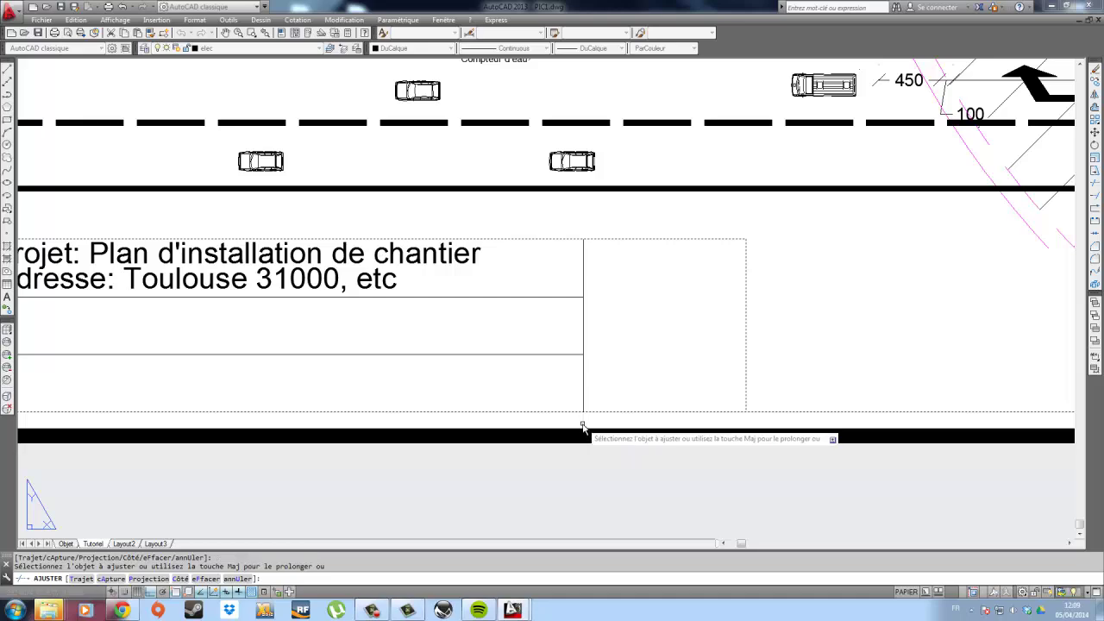
{"action": "key", "text": "Escape"}
Check the sample cartouche in the browser, and copy the Projet and Adresse lines down by one row into the title block's second row.
{"action": "scroll", "coordinate": [621, 387], "scroll_direction": "down", "scroll_amount": 2}
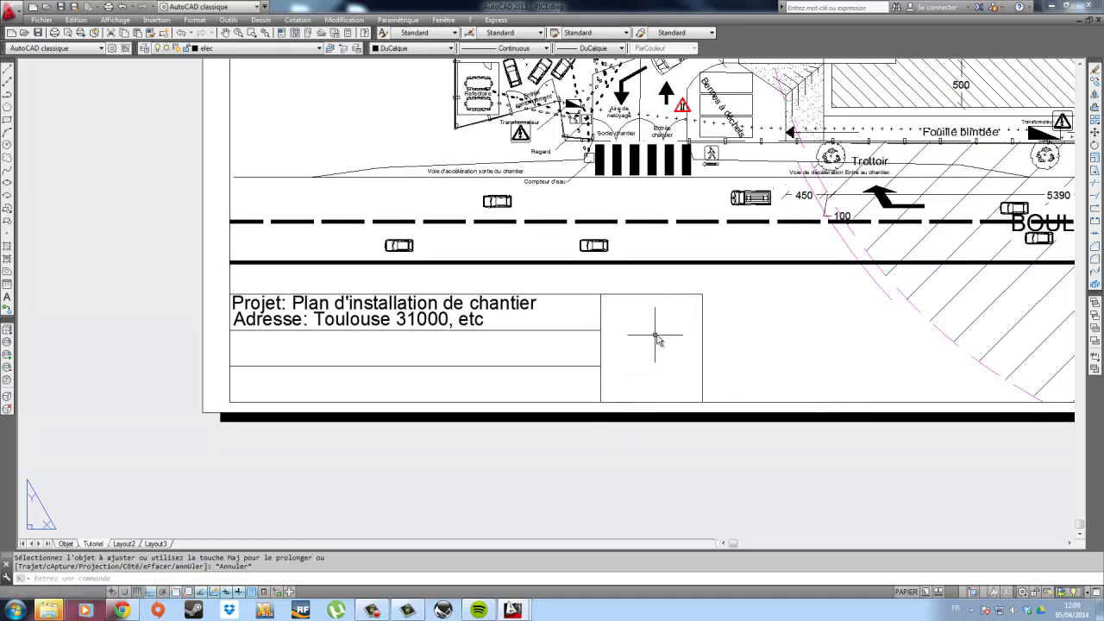
{"action": "middle_click_drag", "start_coordinate": [654, 336], "coordinate": [706, 328]}
{"action": "scroll", "coordinate": [513, 323], "scroll_direction": "up", "scroll_amount": 2}
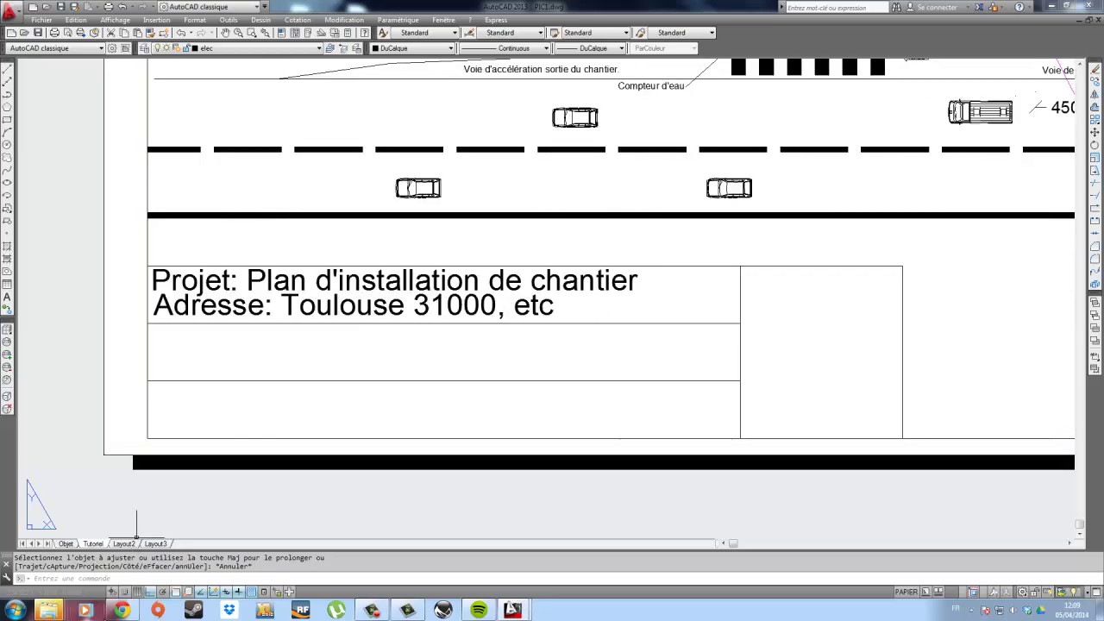
{"action": "left_click", "coordinate": [120, 610]}
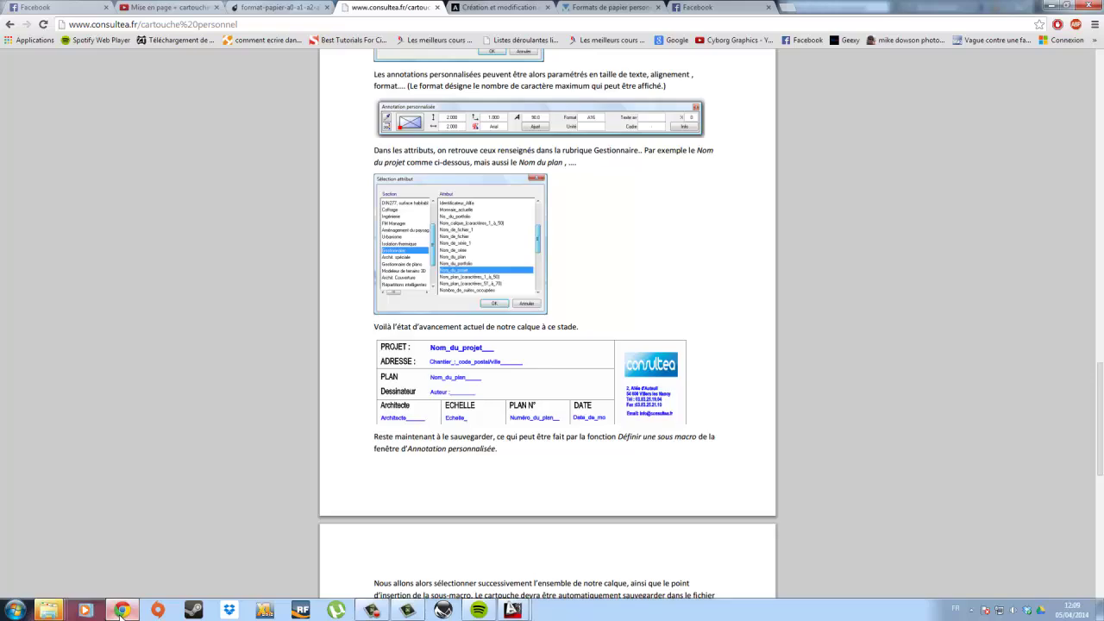
{"action": "left_click", "coordinate": [121, 611]}
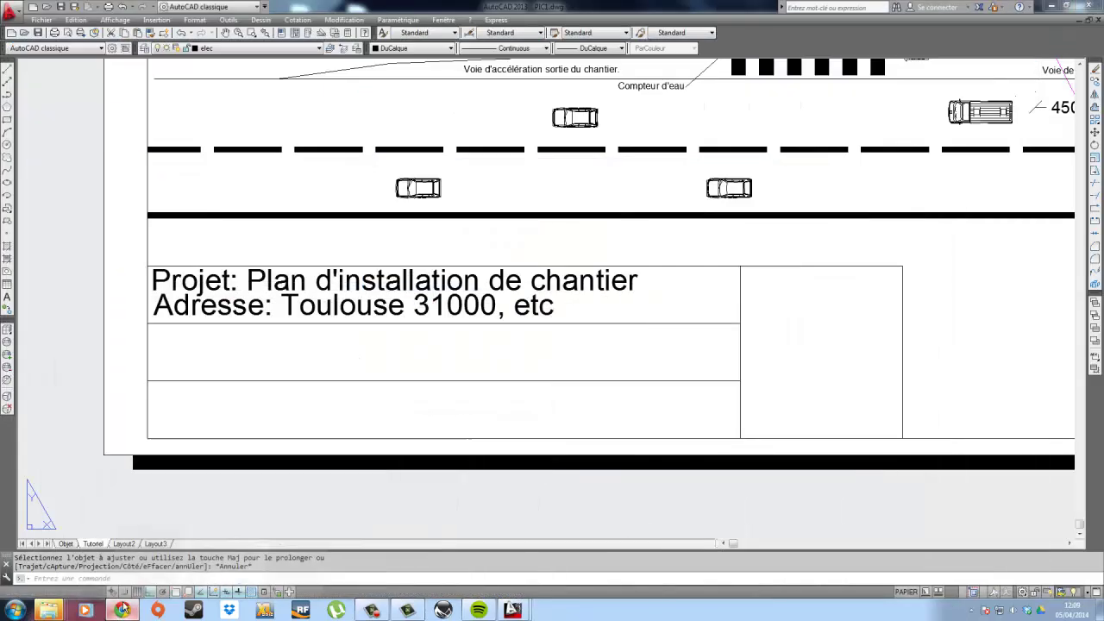
{"action": "left_click", "coordinate": [186, 309]}
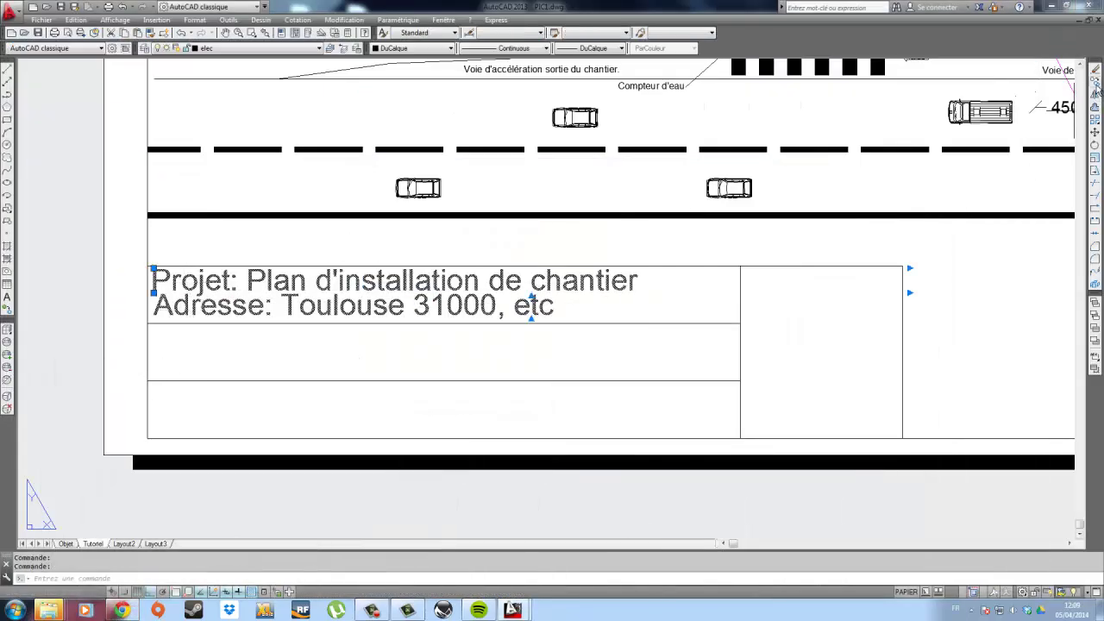
{"action": "left_click", "coordinate": [1097, 88]}
{"action": "left_click", "coordinate": [146, 267]}
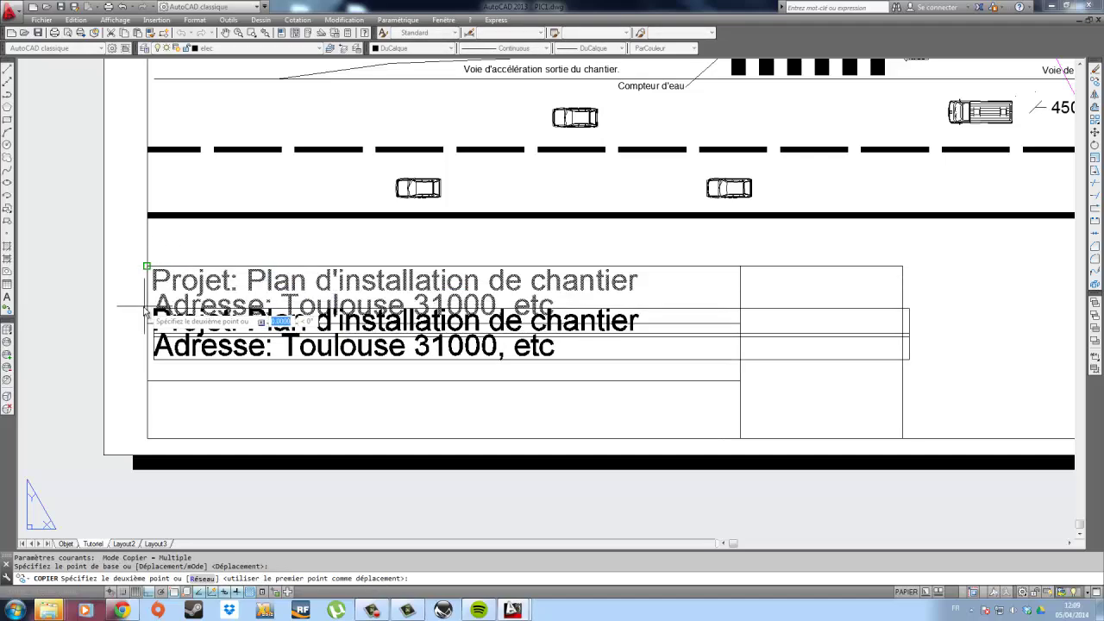
{"action": "left_click", "coordinate": [147, 325]}
{"action": "key", "text": "Escape"}
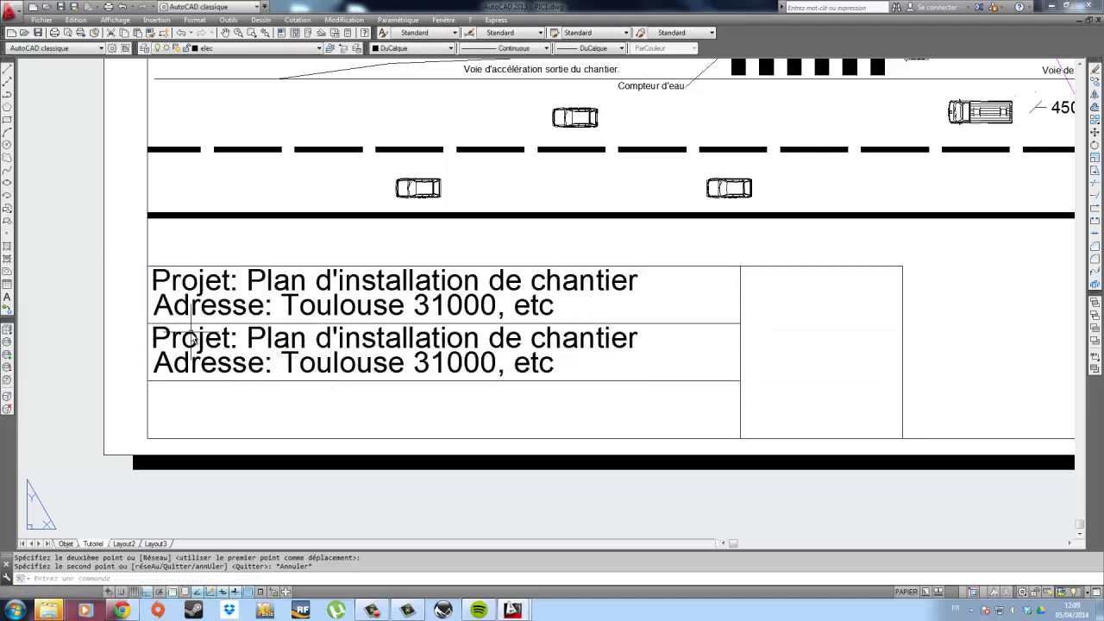
Change the first line of the title block's second row to "Plan: Plan d'une maison de retraite".
{"action": "double_click", "coordinate": [191, 339]}
{"action": "left_click_drag", "start_coordinate": [639, 338], "coordinate": [37, 325]}
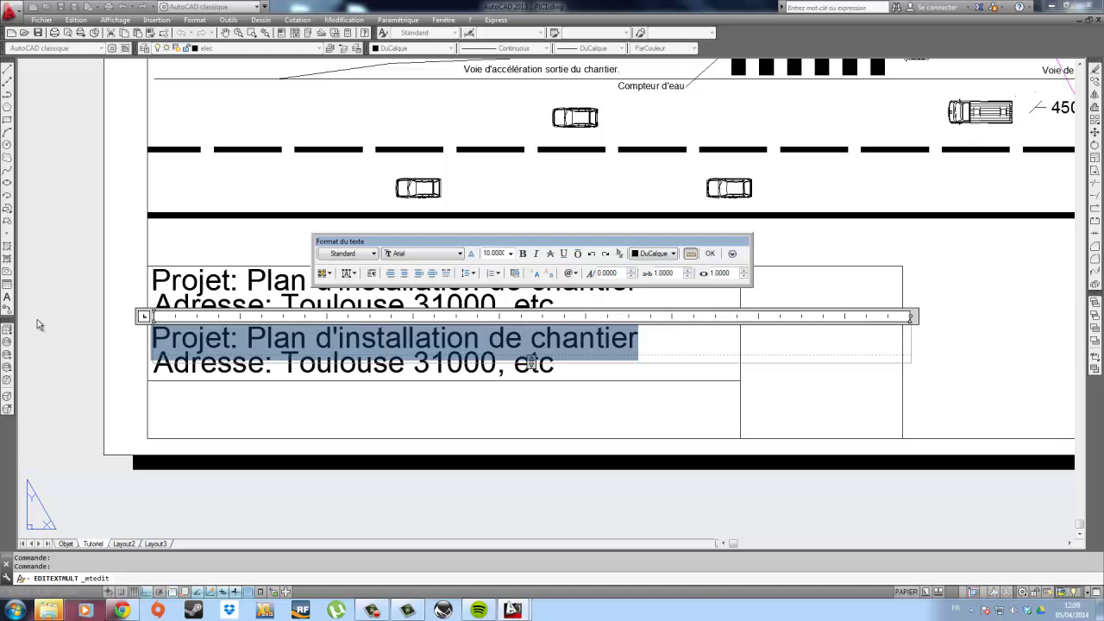
{"action": "type", "text": "Plan:"}
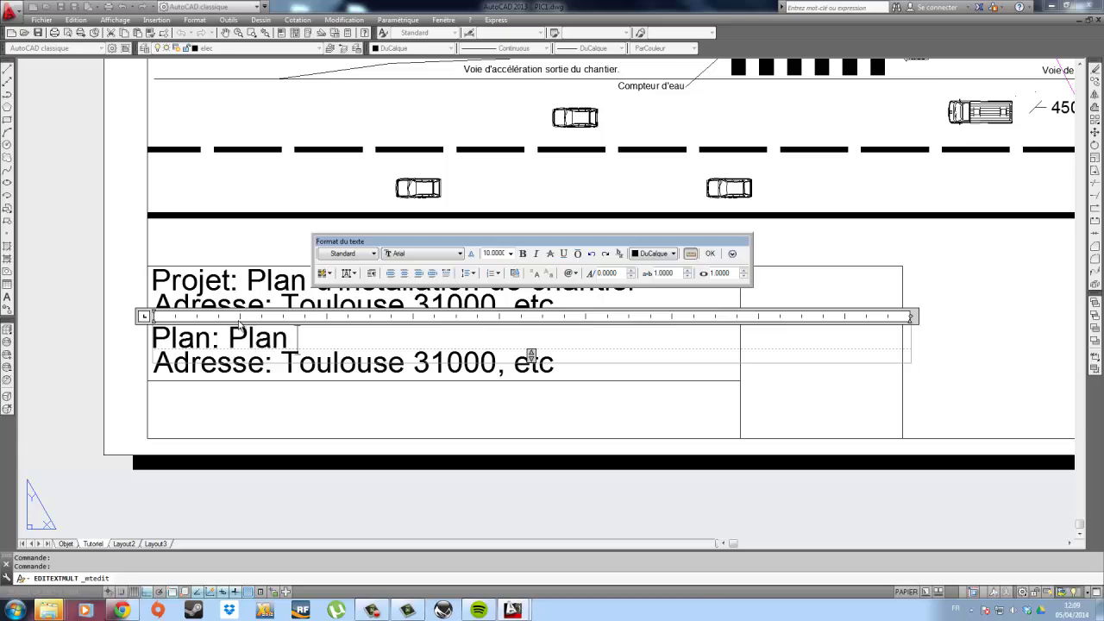
{"action": "type", "text": "Plan d'une"}
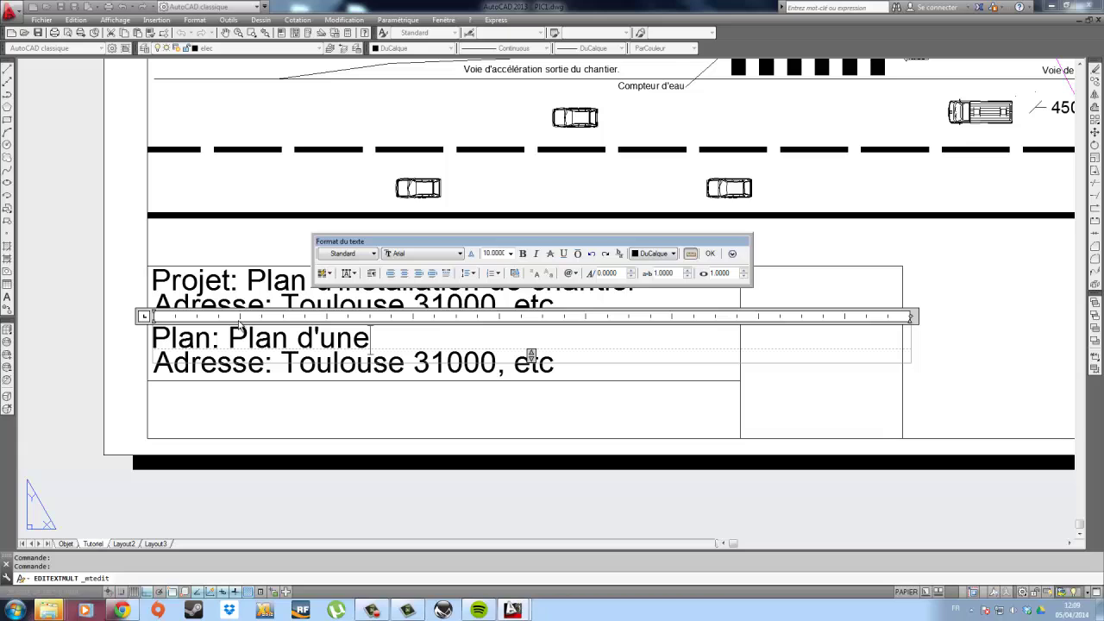
{"action": "type", "text": " maison de ret"}
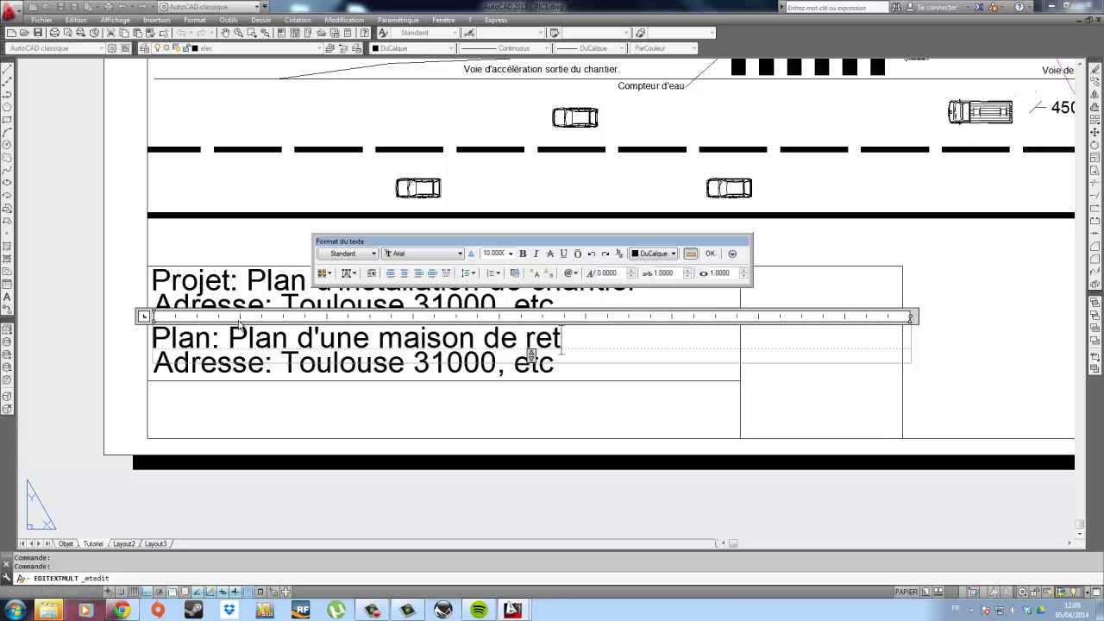
{"action": "type", "text": "raite"}
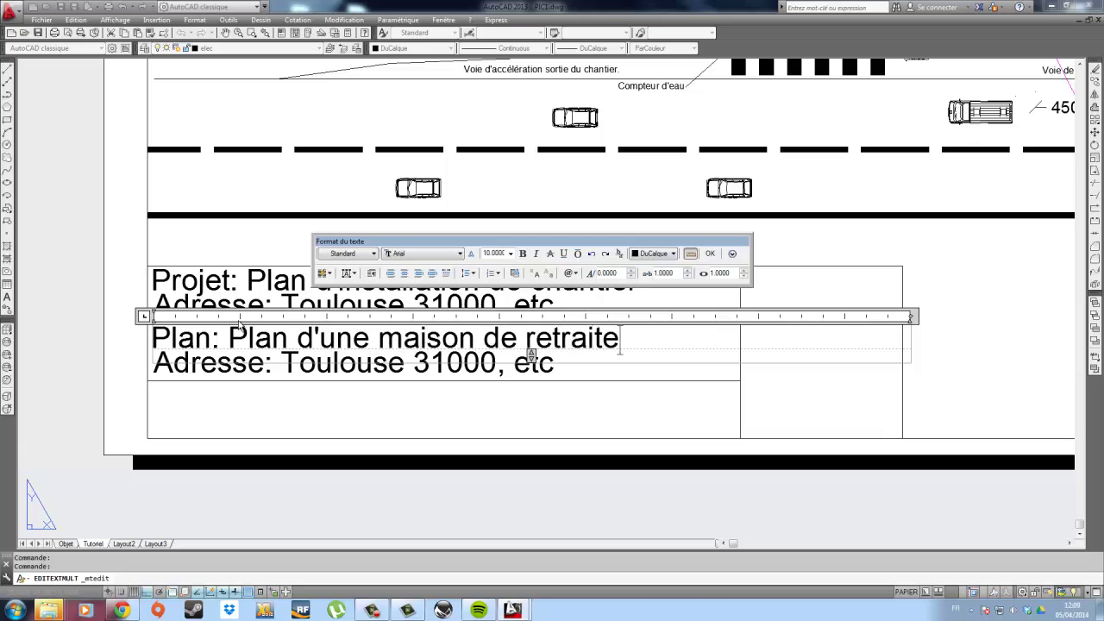
{"action": "left_click", "coordinate": [81, 346]}
Replace the copied Adresse line in the second row with "Nom: Madame xxxxxxxxx".
{"action": "double_click", "coordinate": [178, 364]}
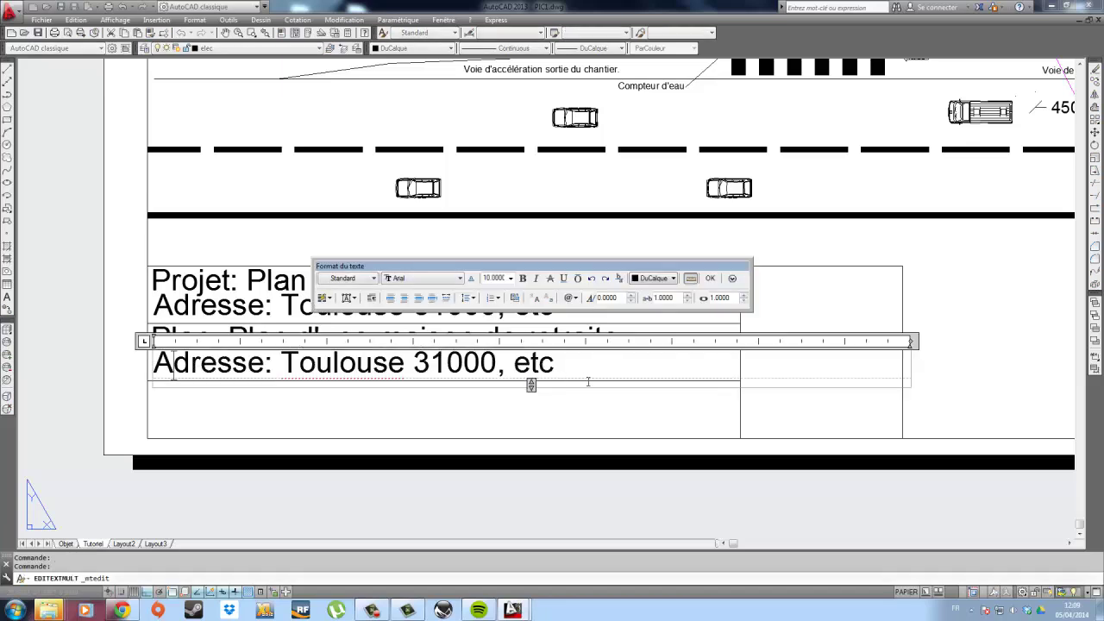
{"action": "key", "text": "ctrl+a"}
{"action": "type", "text": "Nom"}
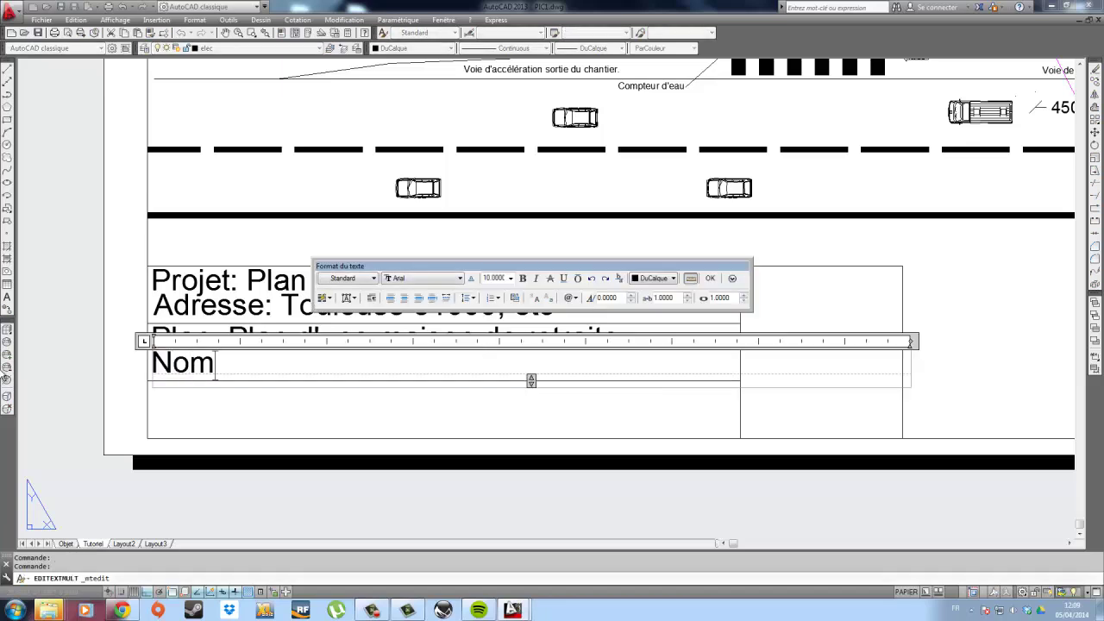
{"action": "type", "text": ": Madame "}
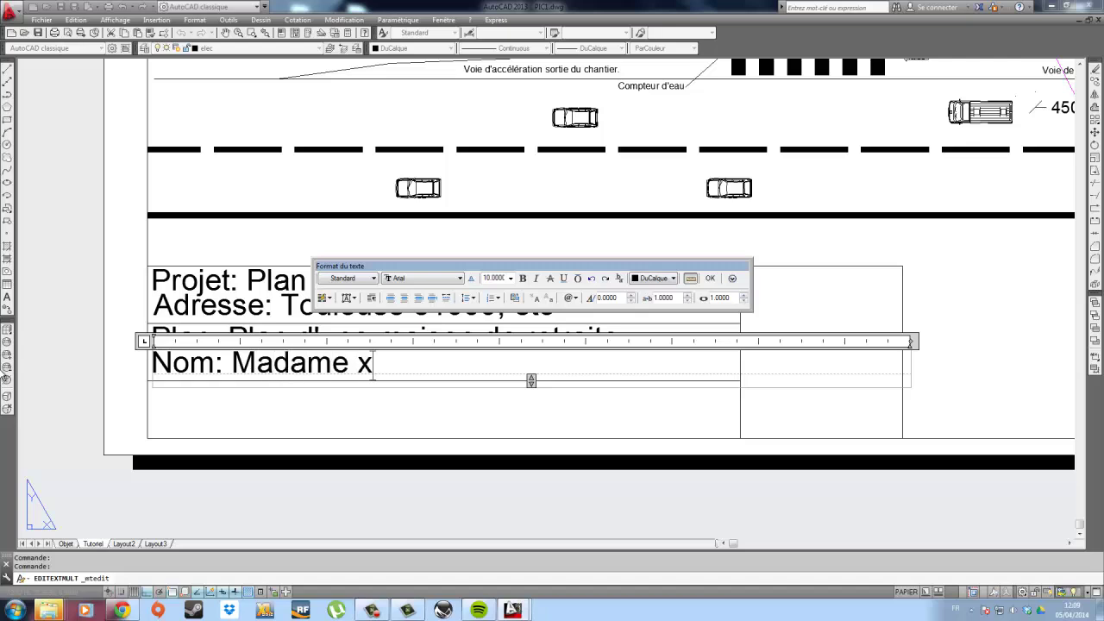
{"action": "type", "text": "xxxxxxxx"}
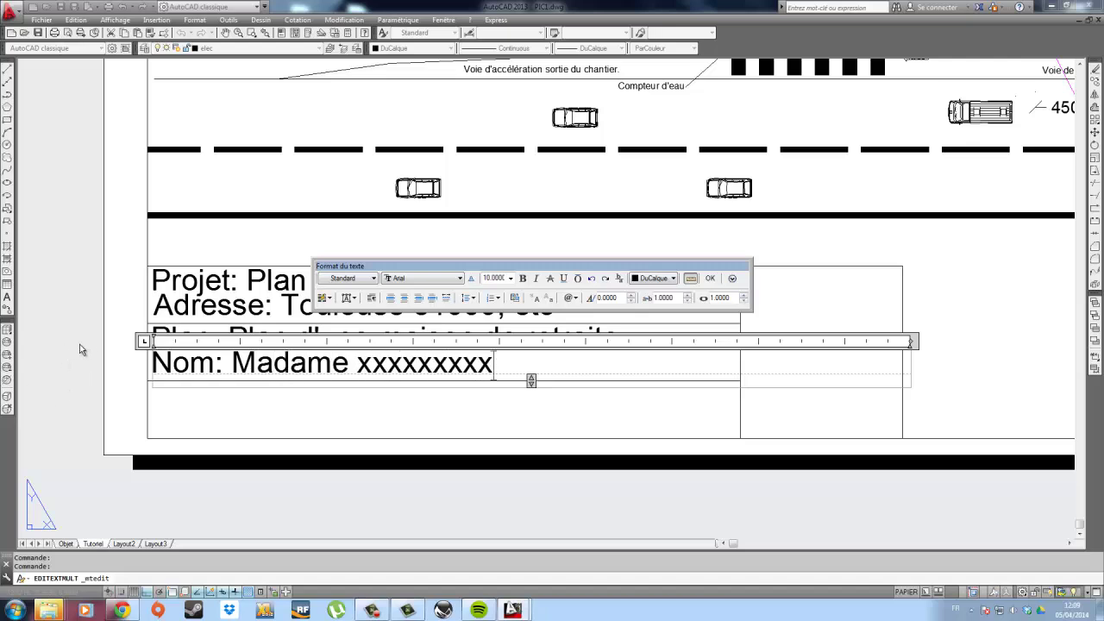
{"action": "left_click", "coordinate": [79, 345]}
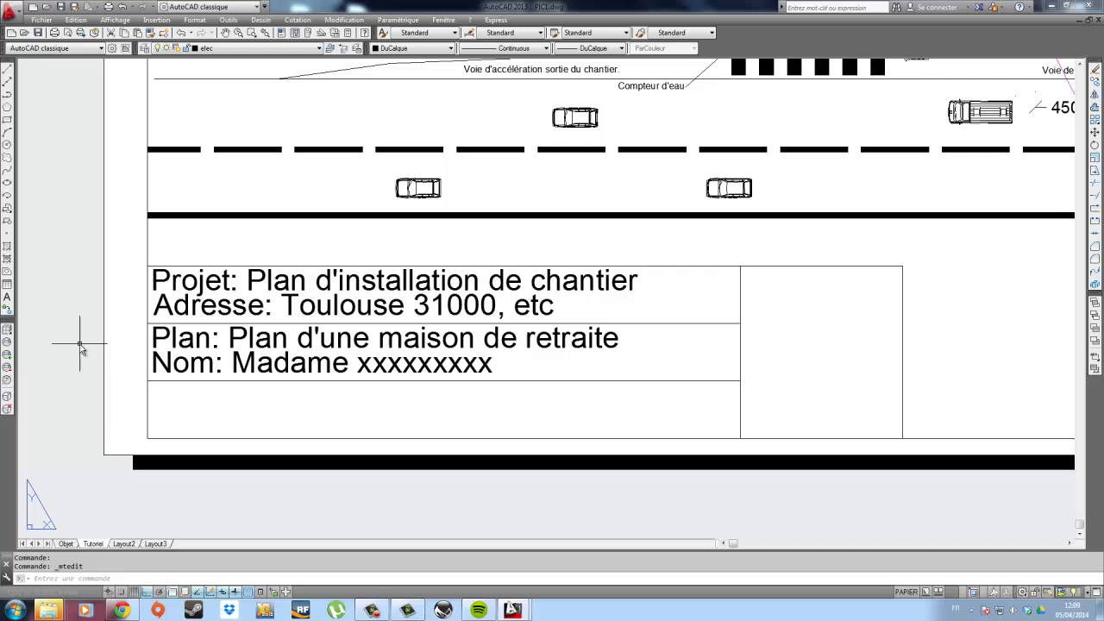
Consult the sample cartouche in the browser and draw a line along the title block's bottom edge, from its left corner to the inner vertical line.
{"action": "left_click", "coordinate": [124, 611]}
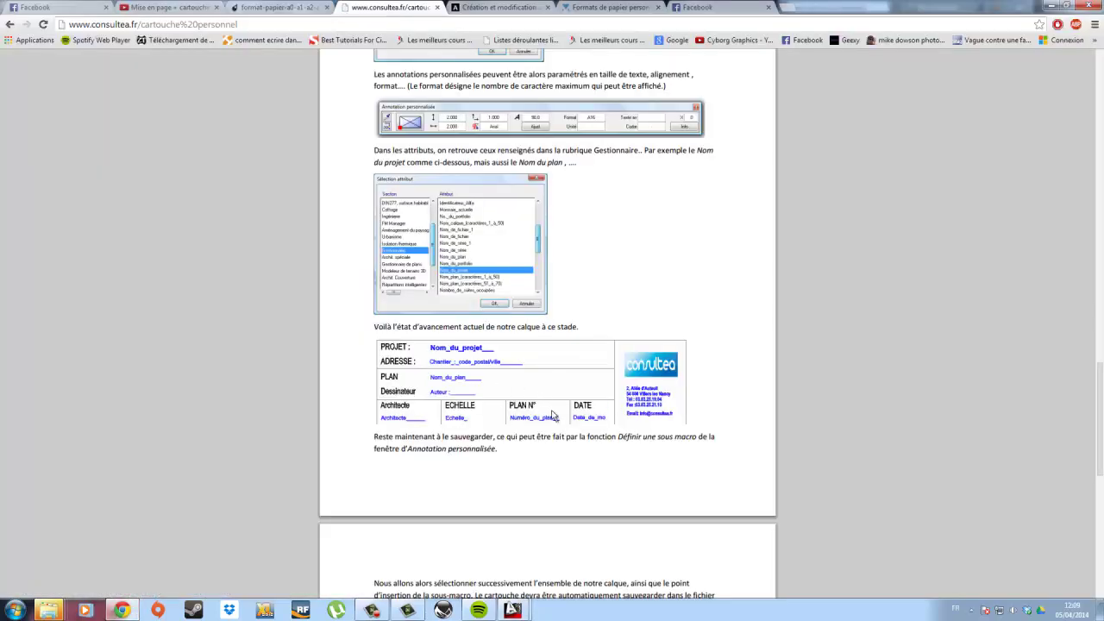
{"action": "left_click", "coordinate": [121, 610]}
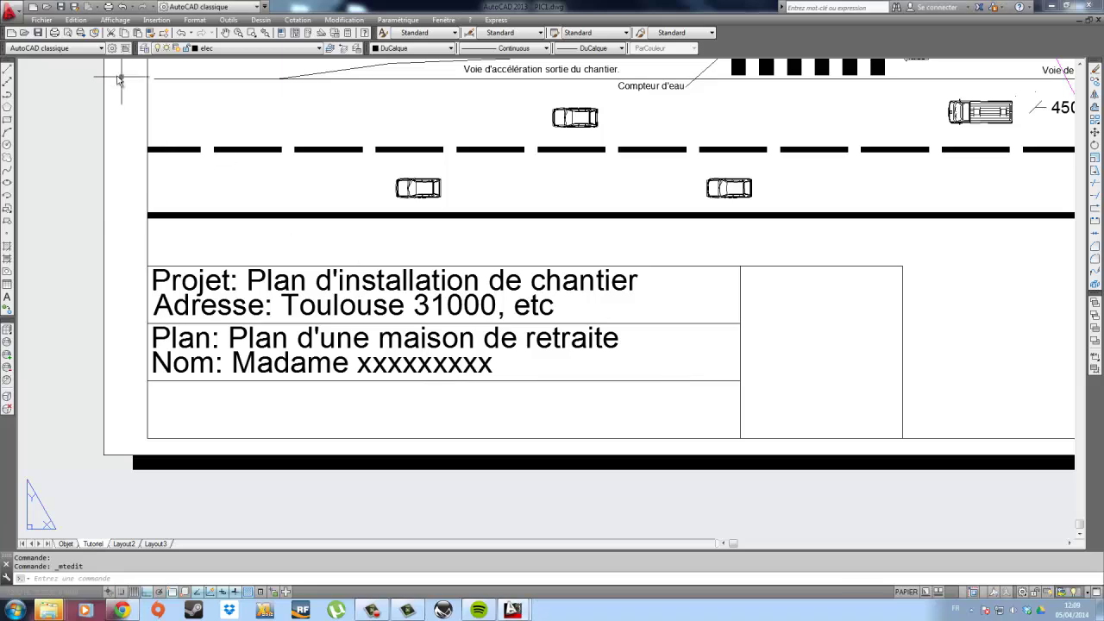
{"action": "left_click", "coordinate": [7, 69]}
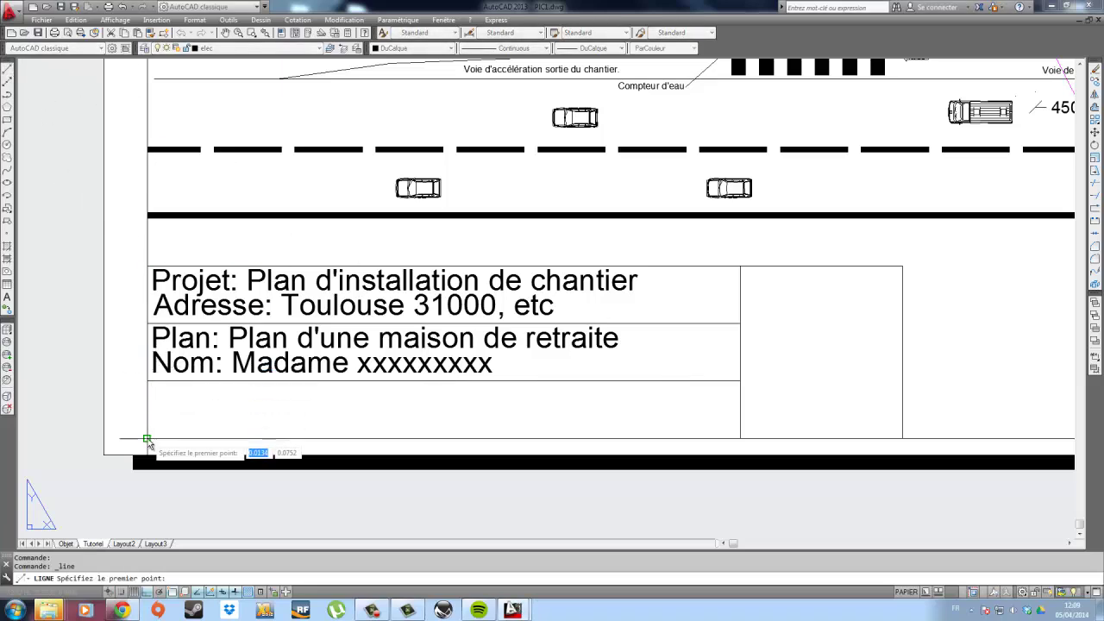
{"action": "left_click", "coordinate": [148, 438]}
{"action": "left_click", "coordinate": [740, 438]}
{"action": "key", "text": "Escape"}
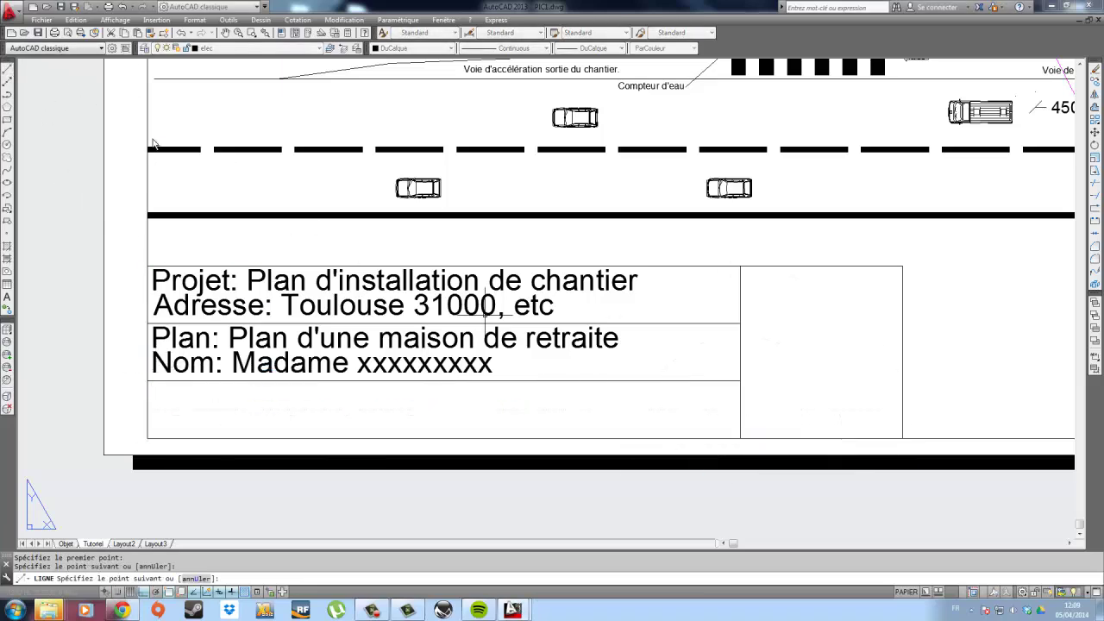
Draw a vertical divider through the third row from the midpoint of the bottom line up to the row divider.
{"action": "left_click", "coordinate": [7, 69]}
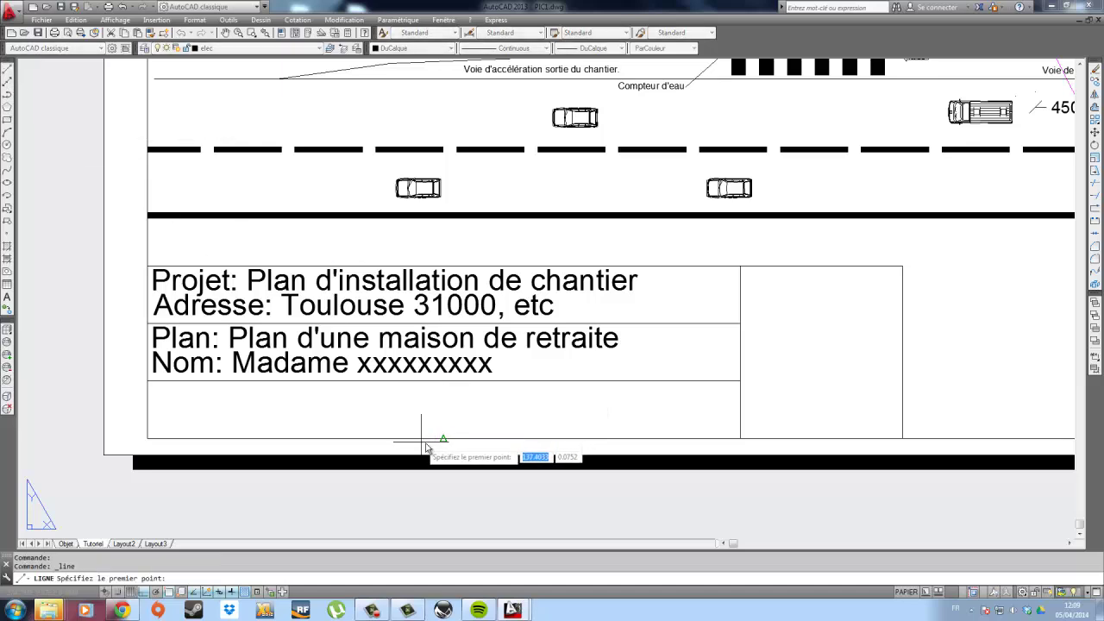
{"action": "left_click", "coordinate": [443, 438]}
{"action": "left_click", "coordinate": [443, 381]}
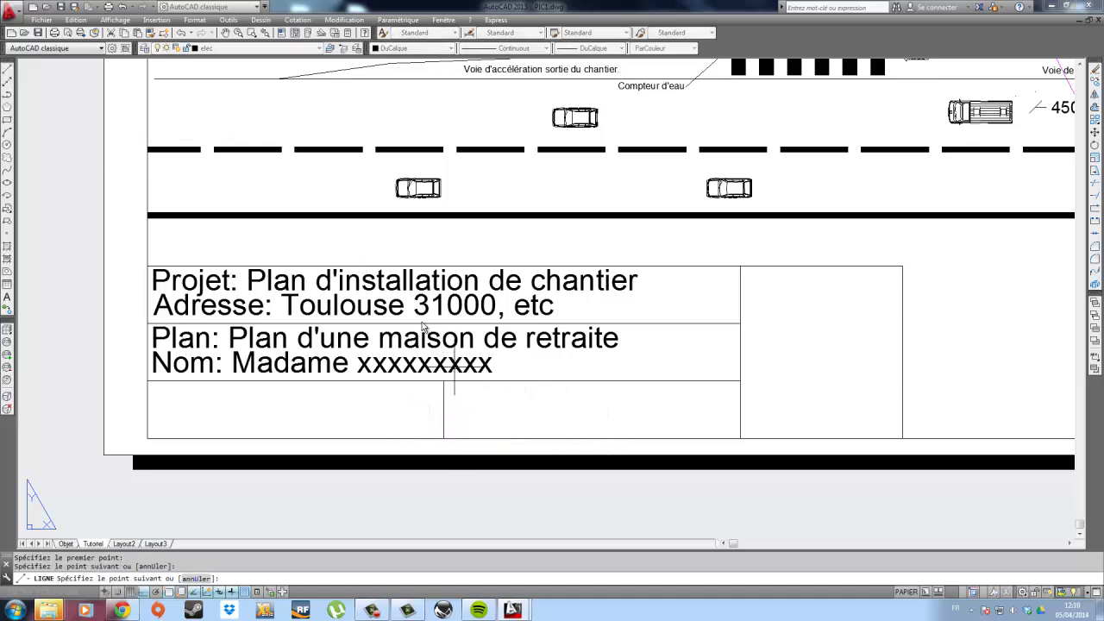
{"action": "key", "text": "Escape"}
Draw a horizontal helper line from the new divider's midpoint past the inner vertical line and trim its overhang.
{"action": "left_click", "coordinate": [7, 83]}
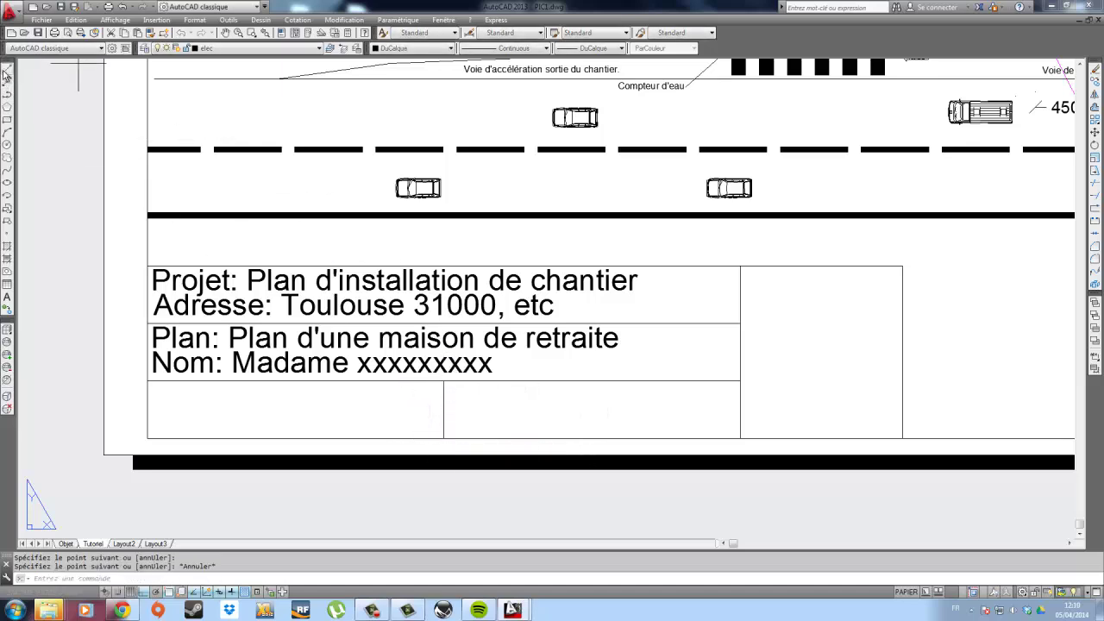
{"action": "left_click", "coordinate": [443, 409]}
{"action": "left_click", "coordinate": [757, 408]}
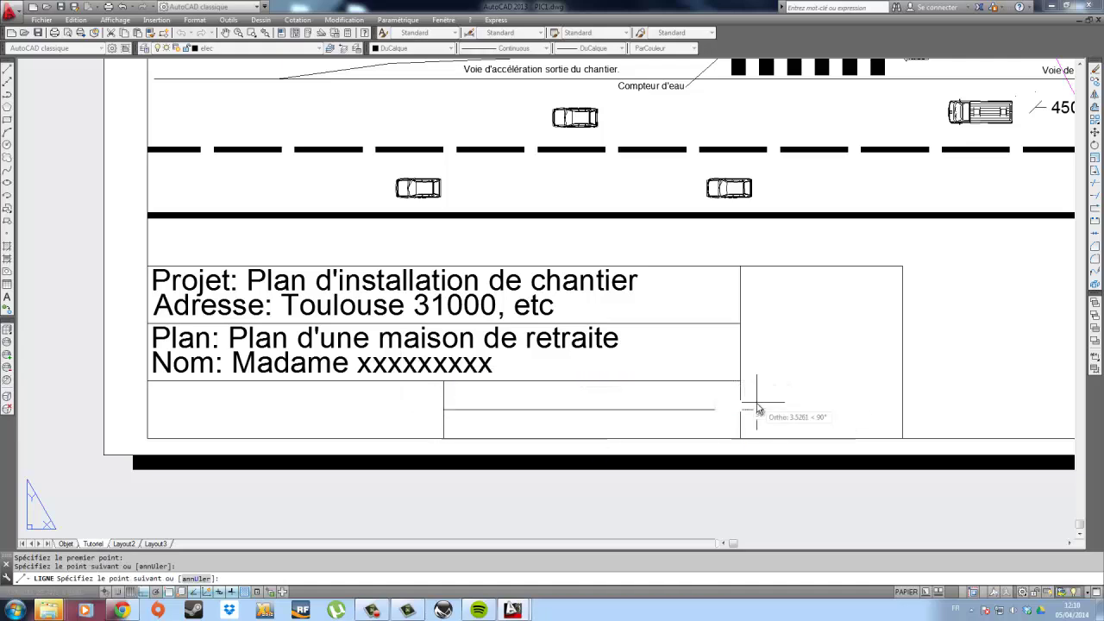
{"action": "key", "text": "Escape"}
{"action": "left_click", "coordinate": [732, 405]}
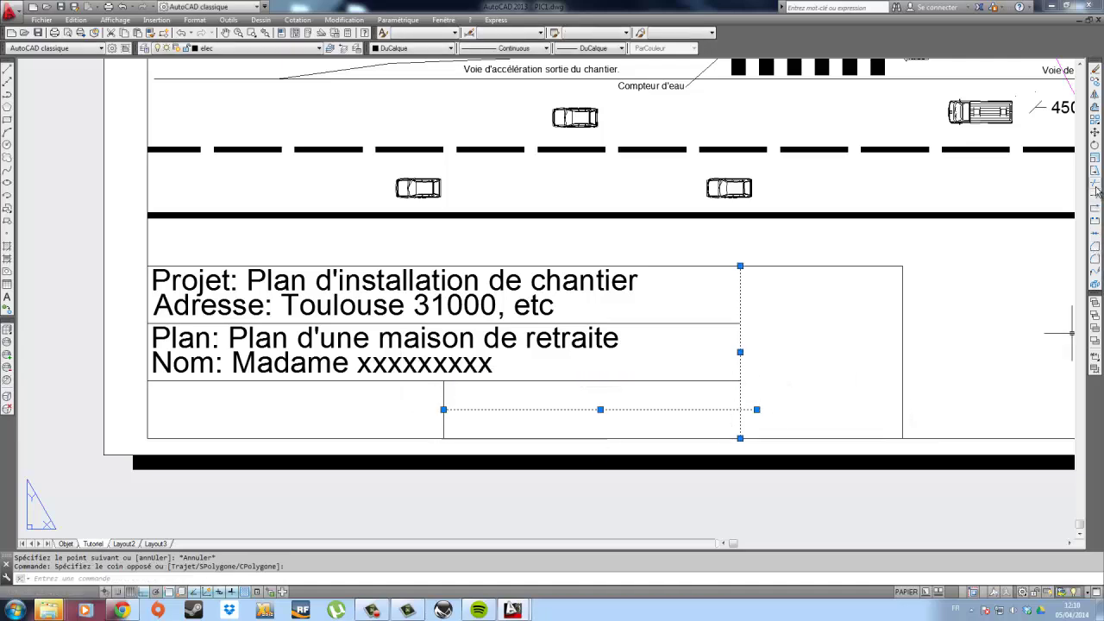
{"action": "left_click", "coordinate": [1096, 189]}
{"action": "left_click", "coordinate": [748, 410]}
{"action": "key", "text": "Escape"}
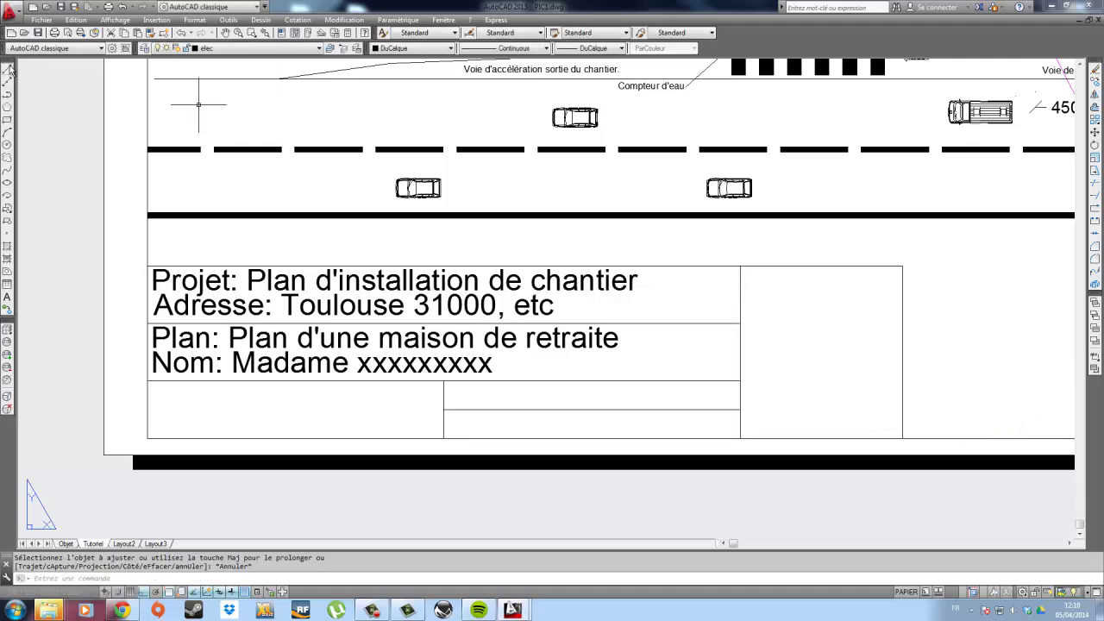
Draw a vertical line through the helper line's midpoint, extending slightly above and below the third row.
{"action": "left_click", "coordinate": [7, 69]}
{"action": "left_click", "coordinate": [592, 408]}
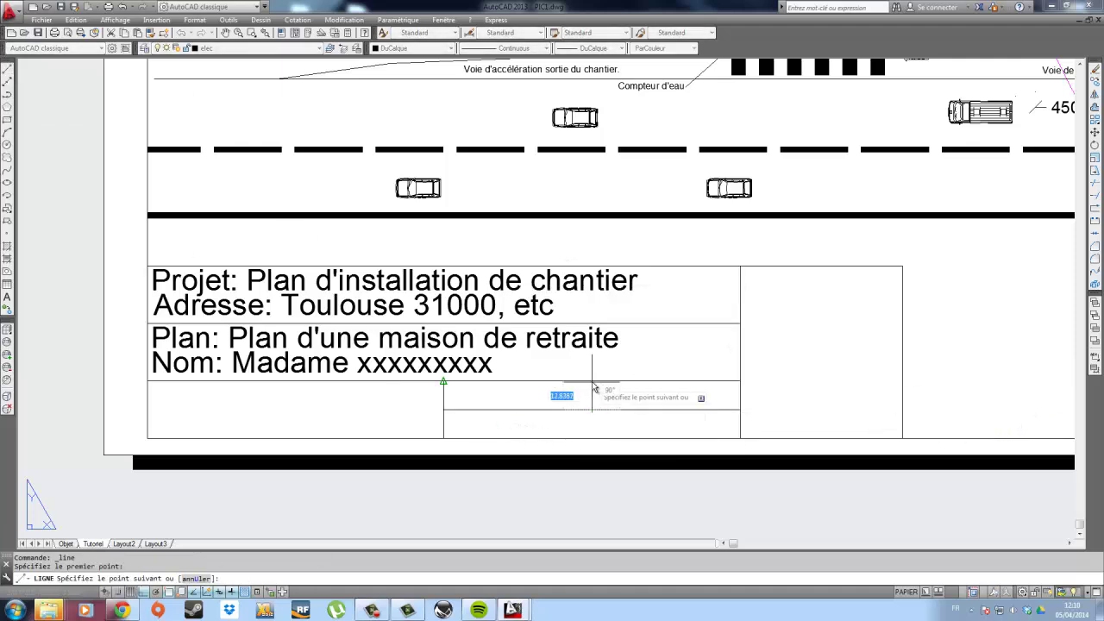
{"action": "left_click", "coordinate": [592, 374]}
{"action": "key", "text": "Escape"}
{"action": "left_click", "coordinate": [591, 392]}
{"action": "left_click", "coordinate": [592, 409]}
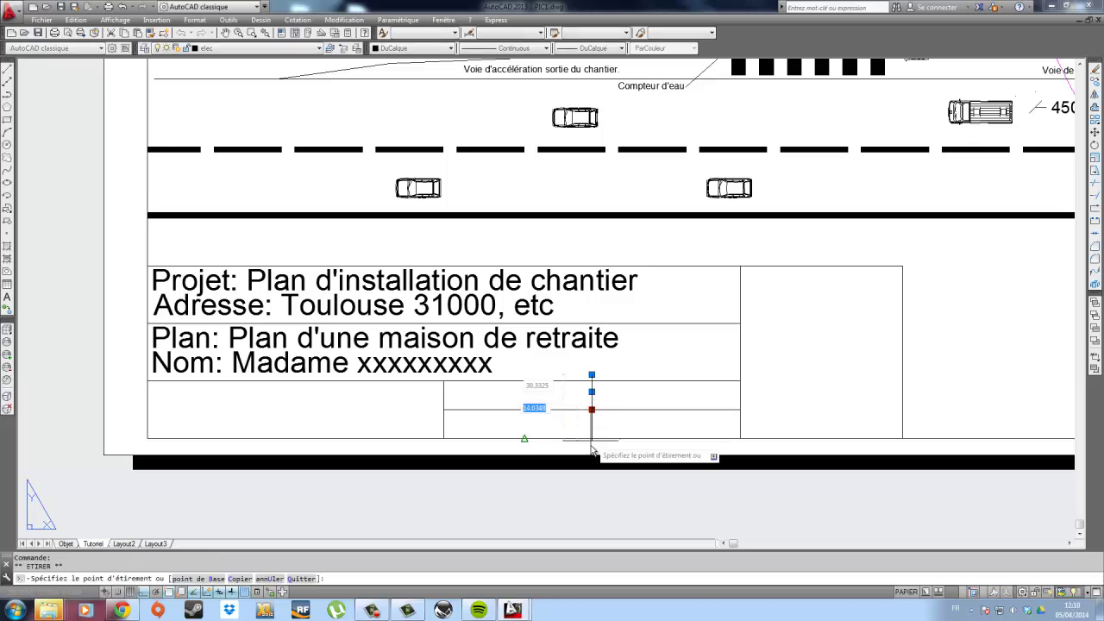
{"action": "left_click", "coordinate": [592, 450]}
{"action": "key", "text": "Escape"}
Trim the new vertical line's overhangs above and below the third row, and delete the horizontal helper line.
{"action": "left_click", "coordinate": [643, 457]}
{"action": "left_click", "coordinate": [565, 380]}
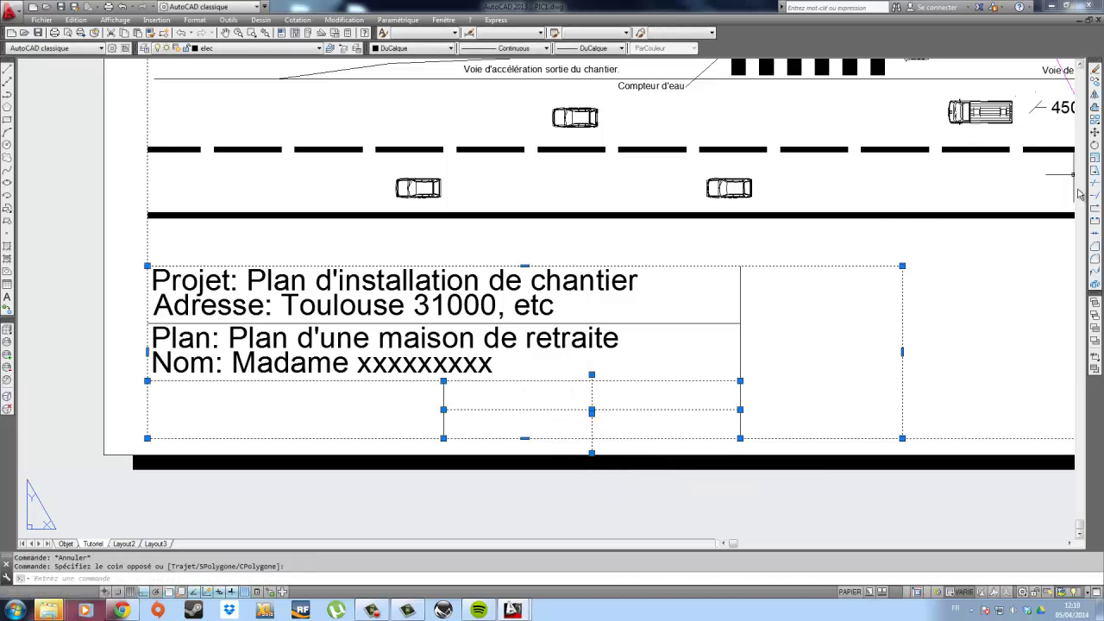
{"action": "left_click", "coordinate": [1094, 183]}
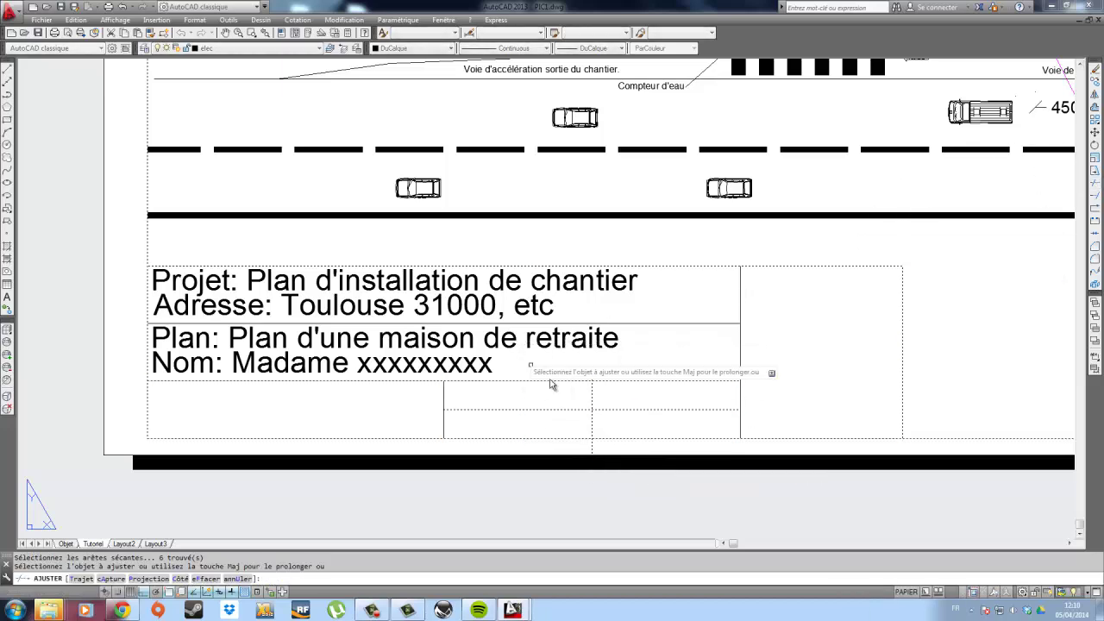
{"action": "key", "text": "Escape"}
{"action": "left_click", "coordinate": [604, 409]}
{"action": "left_click", "coordinate": [597, 418]}
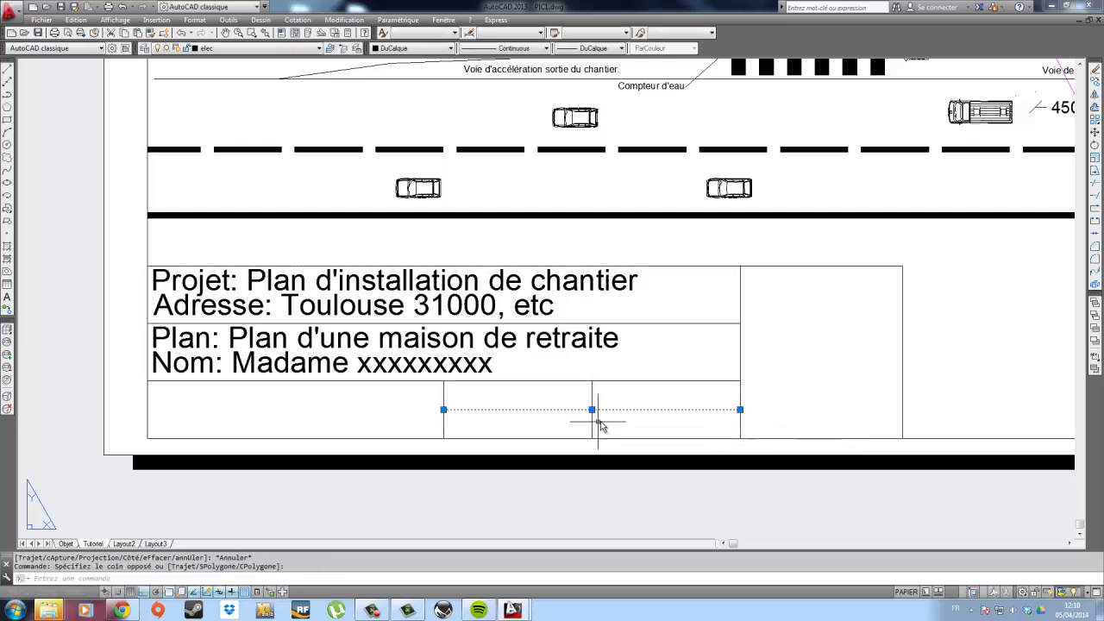
{"action": "key", "text": "Delete"}
Copy the short vertical divider into the left half of the third row to make four equal cells.
{"action": "left_click", "coordinate": [620, 414]}
{"action": "left_click", "coordinate": [566, 403]}
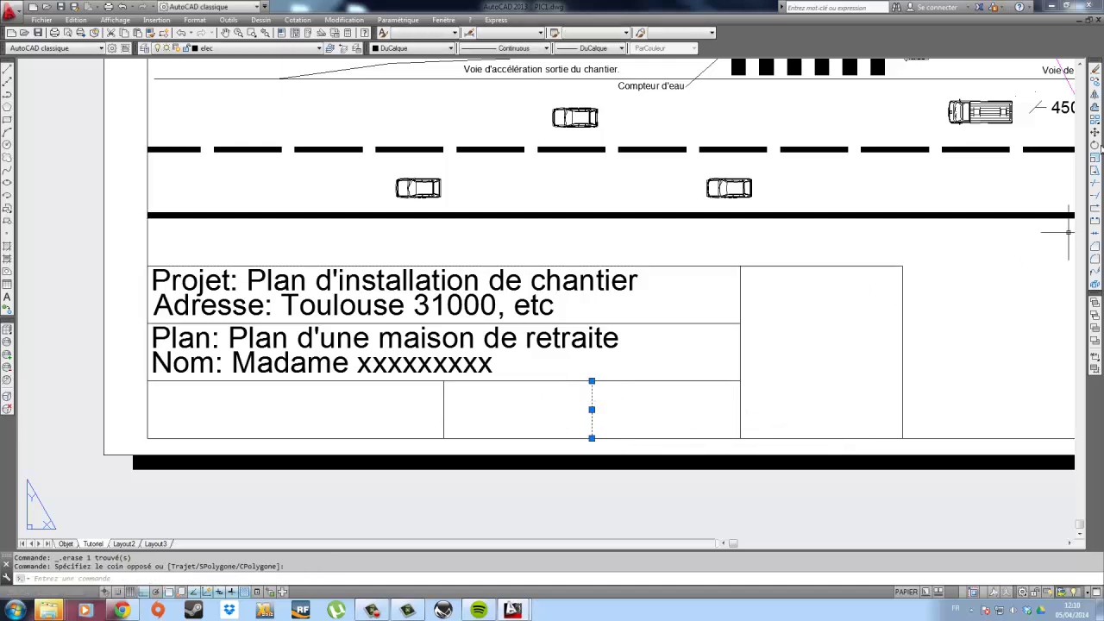
{"action": "left_click", "coordinate": [1096, 82]}
{"action": "left_click", "coordinate": [739, 382]}
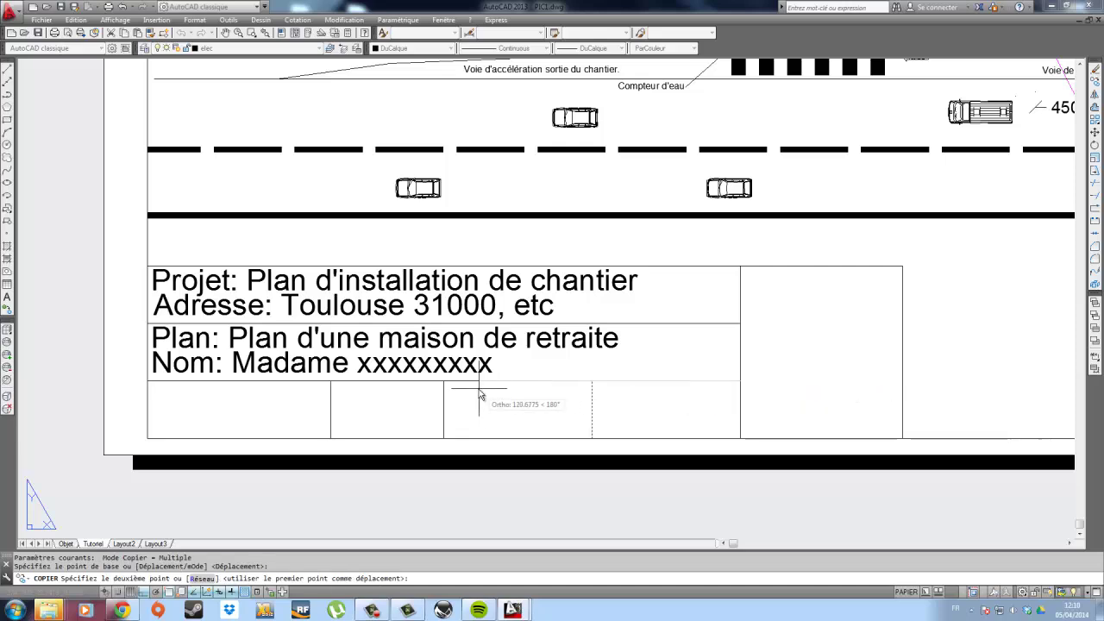
{"action": "left_click", "coordinate": [443, 382]}
{"action": "key", "text": "Escape"}
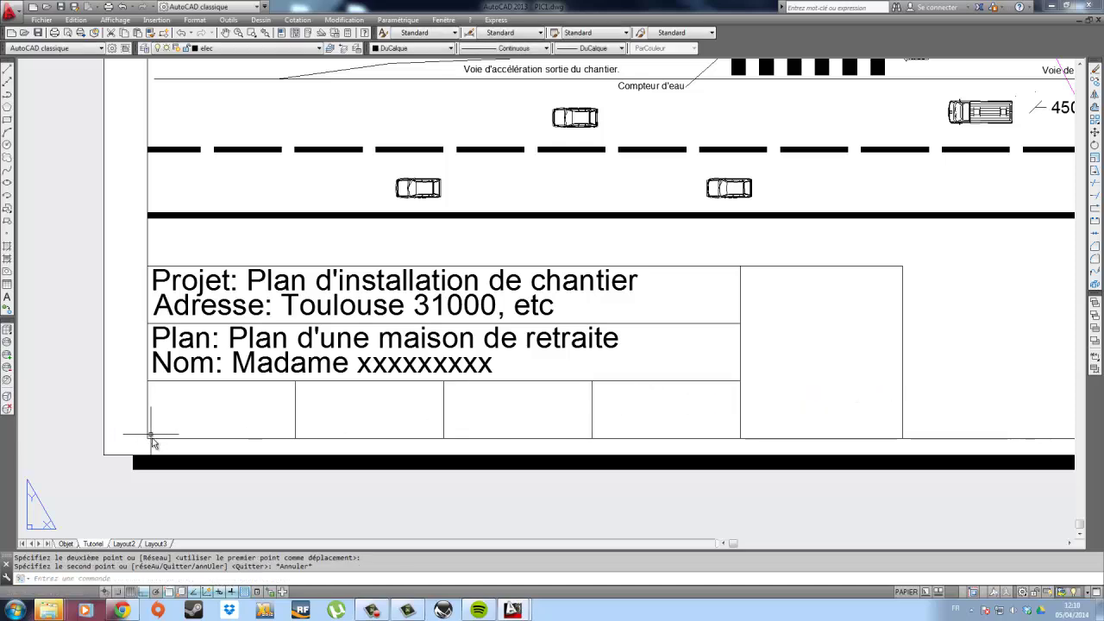
Check the sample cartouche in the browser and copy the Plan line straight down into the third row.
{"action": "left_click", "coordinate": [121, 610]}
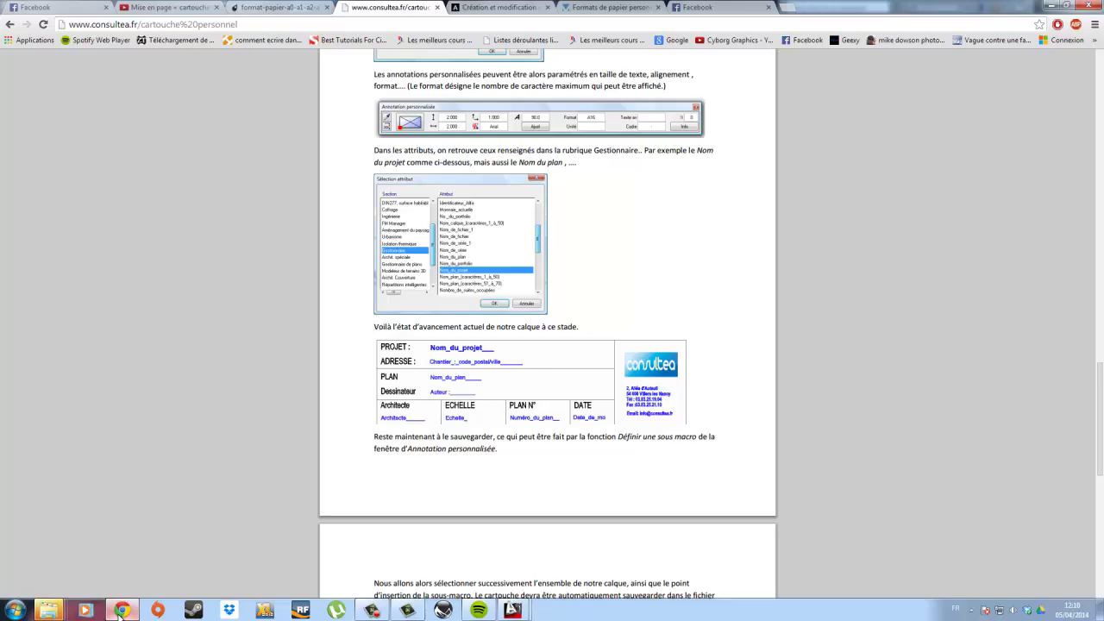
{"action": "left_click", "coordinate": [121, 615]}
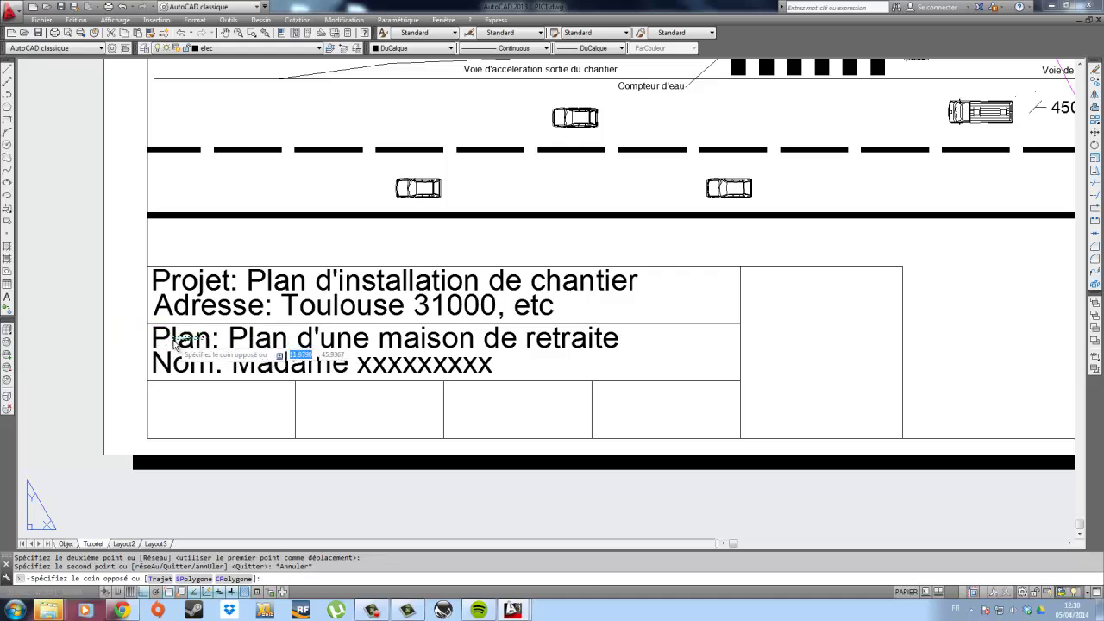
{"action": "left_click", "coordinate": [293, 345]}
{"action": "left_click", "coordinate": [1002, 205]}
{"action": "left_click", "coordinate": [1096, 81]}
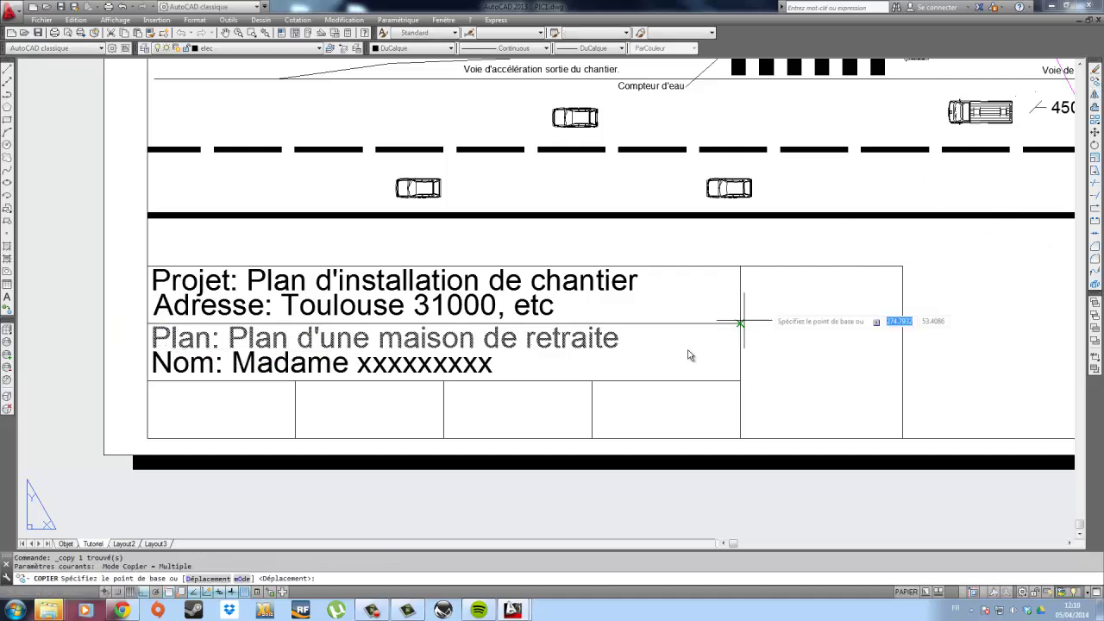
{"action": "left_click", "coordinate": [659, 244]}
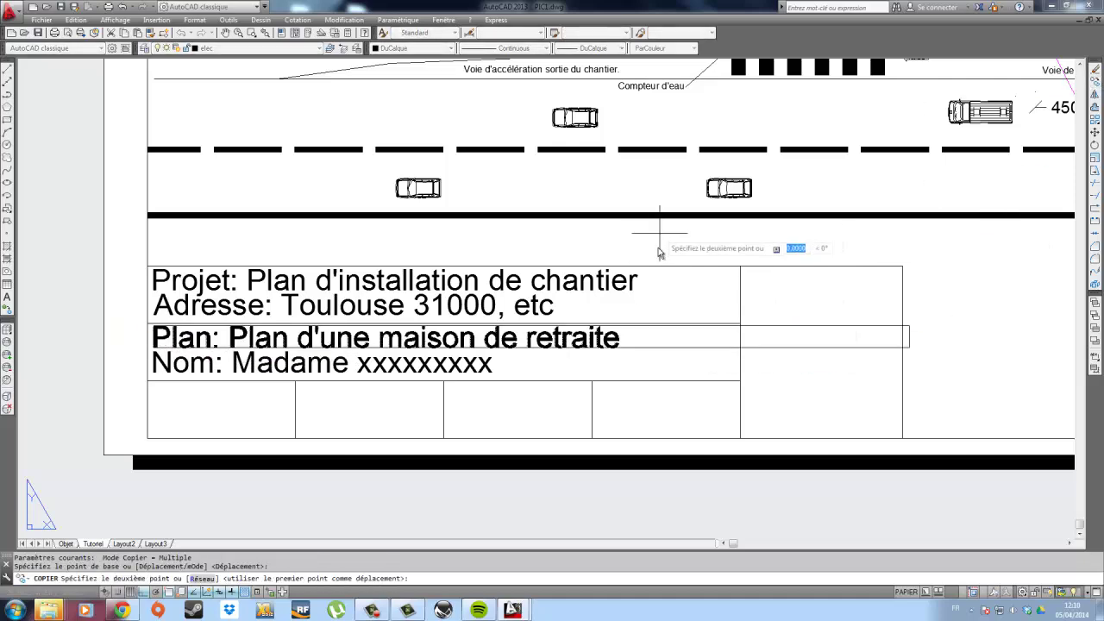
{"action": "left_click", "coordinate": [658, 310]}
{"action": "key", "text": "Escape"}
Replace the copied Plan line in the first cell of the third row with the text Architecte.
{"action": "double_click", "coordinate": [192, 413]}
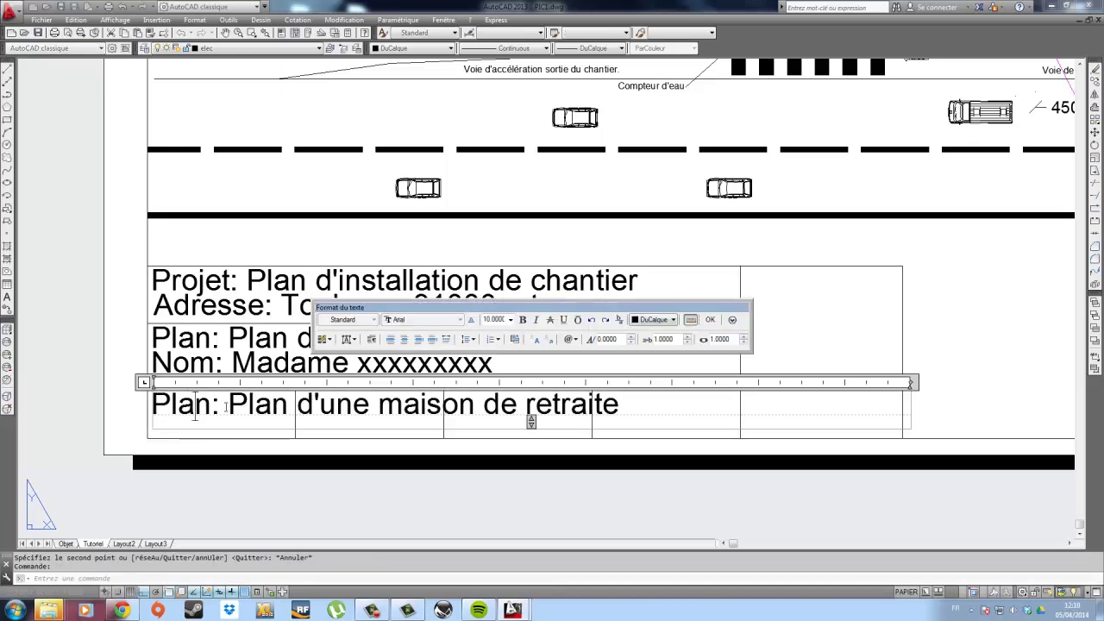
{"action": "triple_click", "coordinate": [266, 407]}
{"action": "type", "text": "Archi"}
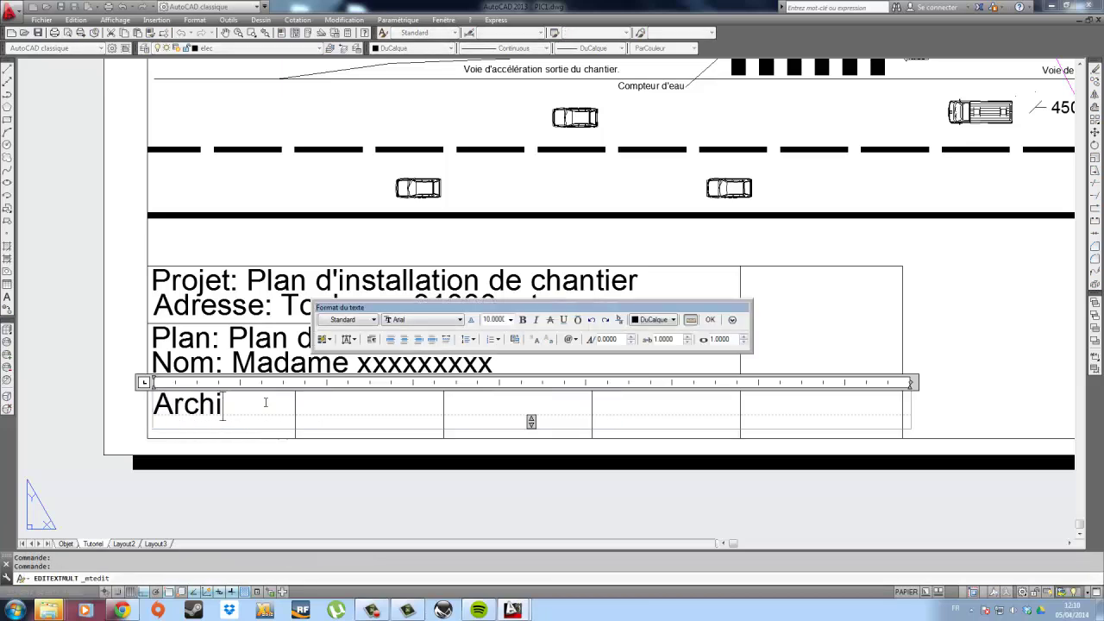
{"action": "type", "text": "tecte"}
Set the height of the Architecte text to 6 and finish editing it.
{"action": "double_click", "coordinate": [264, 405]}
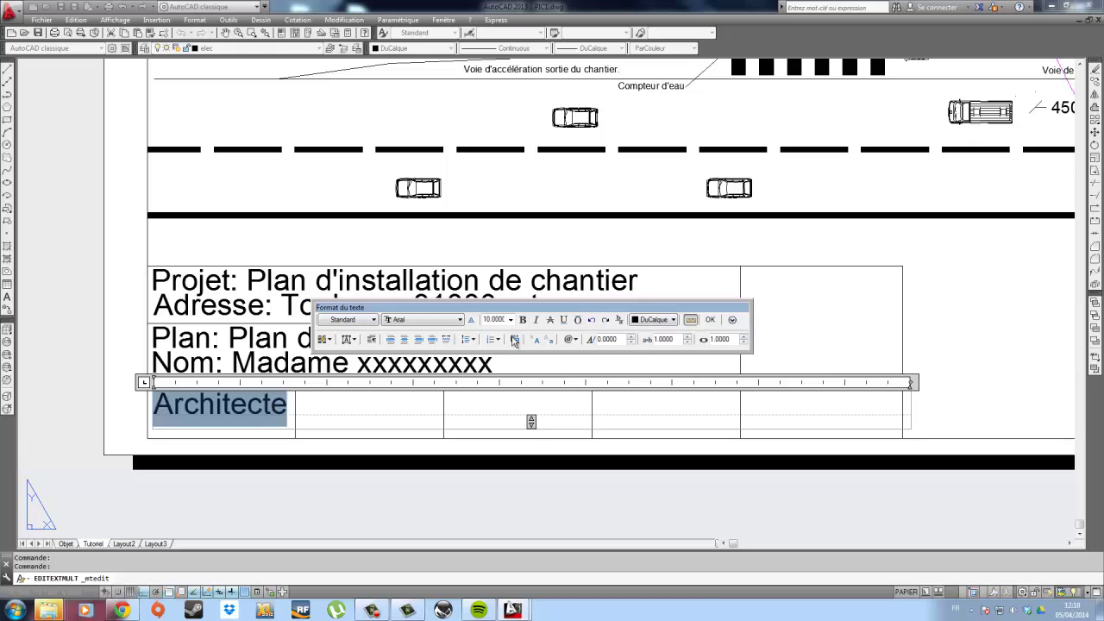
{"action": "left_click", "coordinate": [498, 320]}
{"action": "type", "text": "5"}
{"action": "key", "text": "Return"}
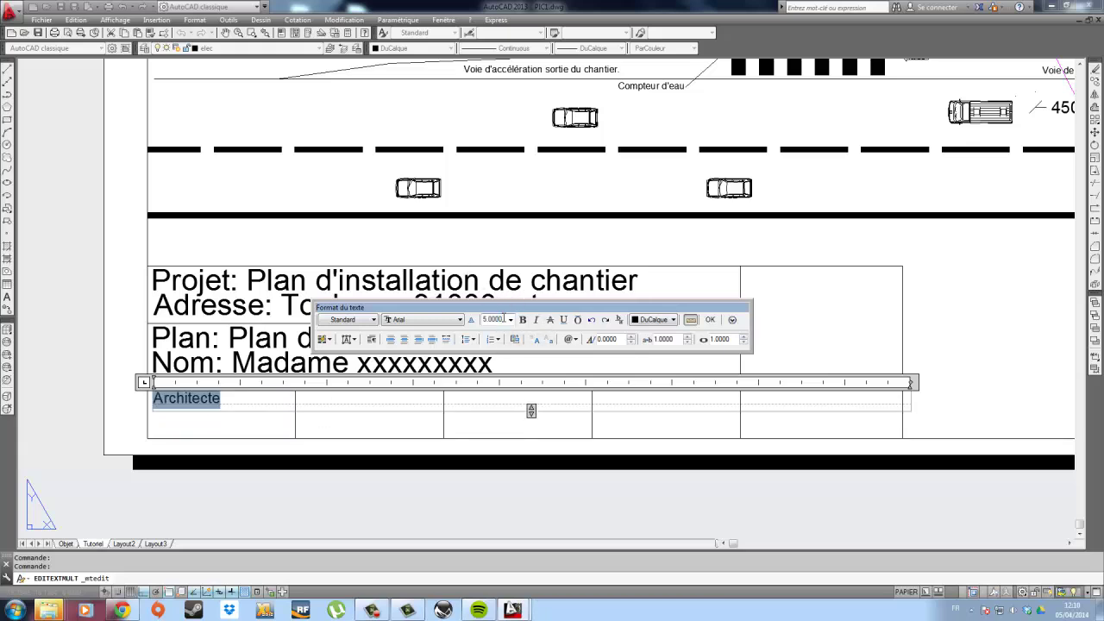
{"action": "double_click", "coordinate": [495, 320]}
{"action": "type", "text": "6"}
{"action": "key", "text": "Return"}
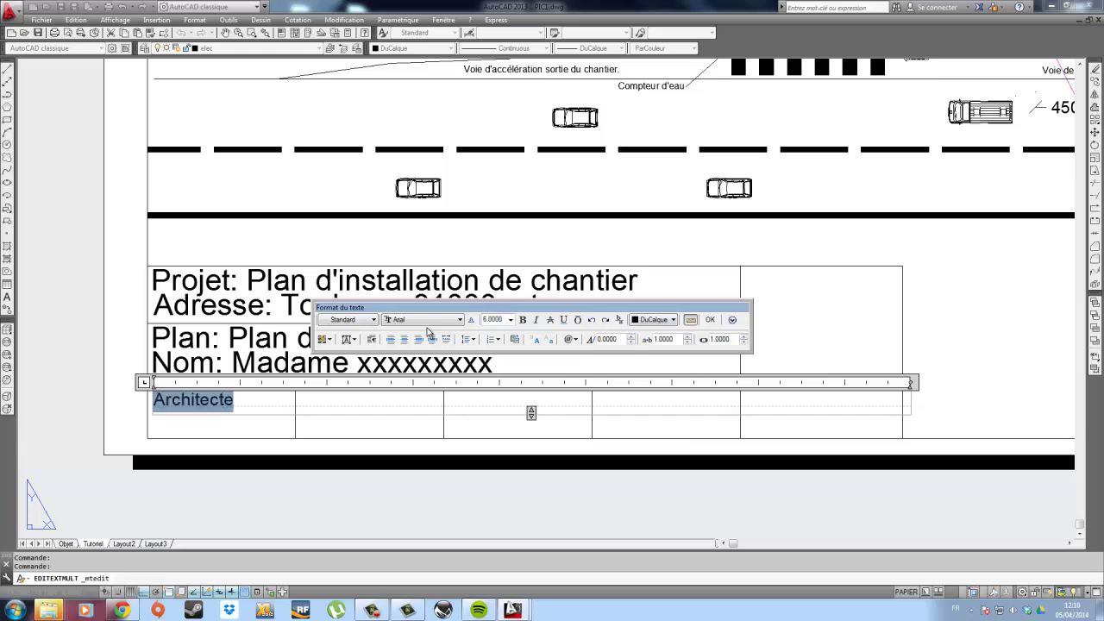
{"action": "left_click", "coordinate": [708, 321]}
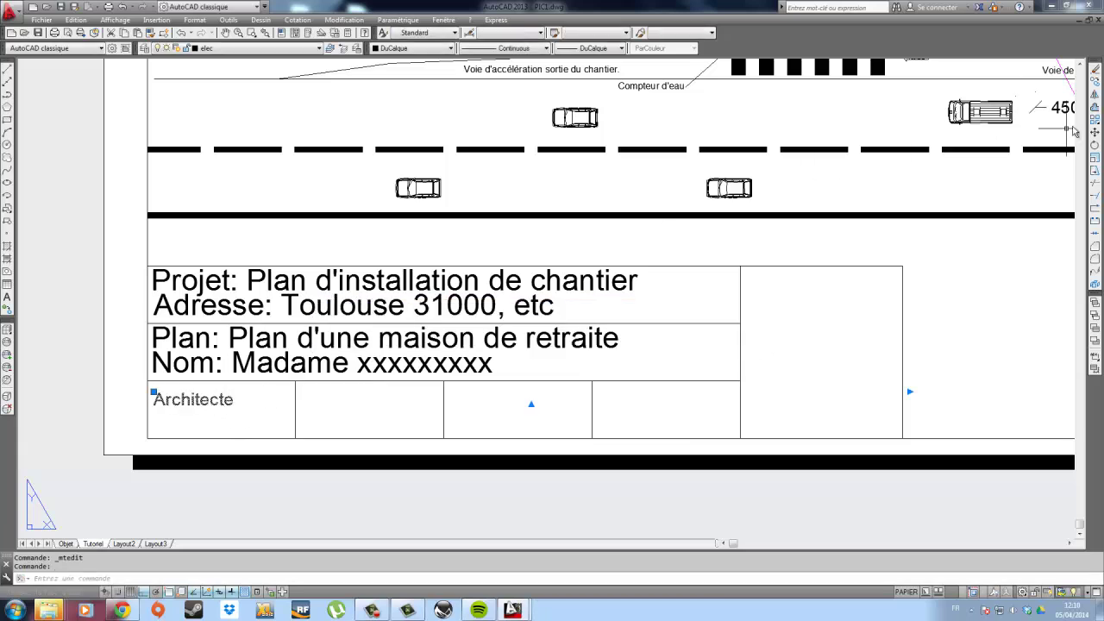
Move the Architecte text slightly straight down within its cell.
{"action": "left_click", "coordinate": [1093, 132]}
{"action": "left_click", "coordinate": [958, 350]}
{"action": "left_click", "coordinate": [958, 358]}
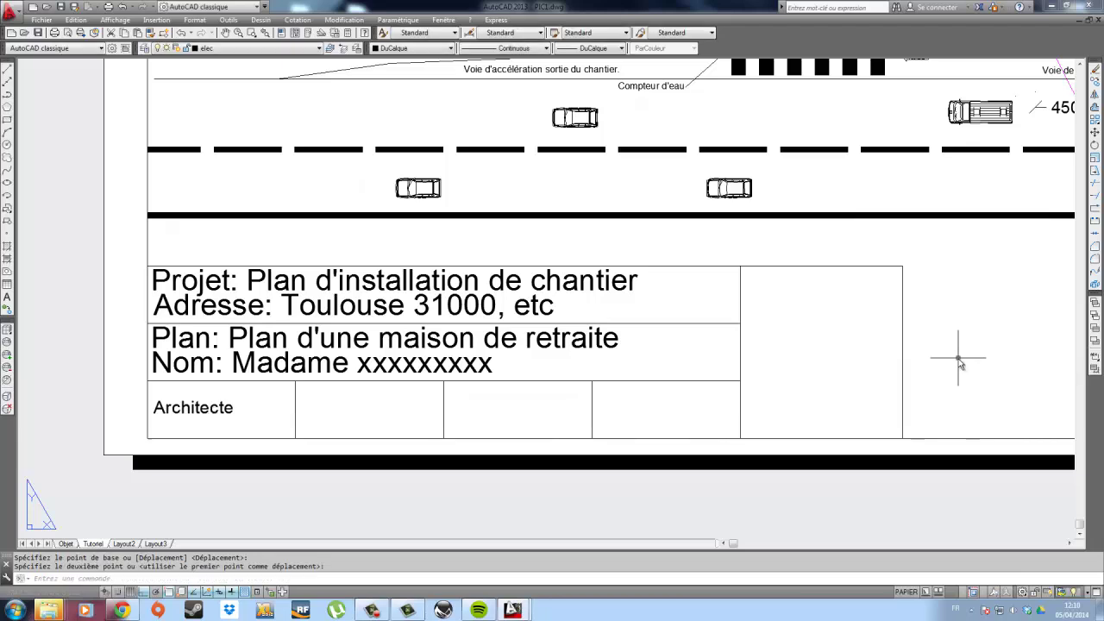
Add the architect's title and name on a second line below Architecte.
{"action": "double_click", "coordinate": [220, 408]}
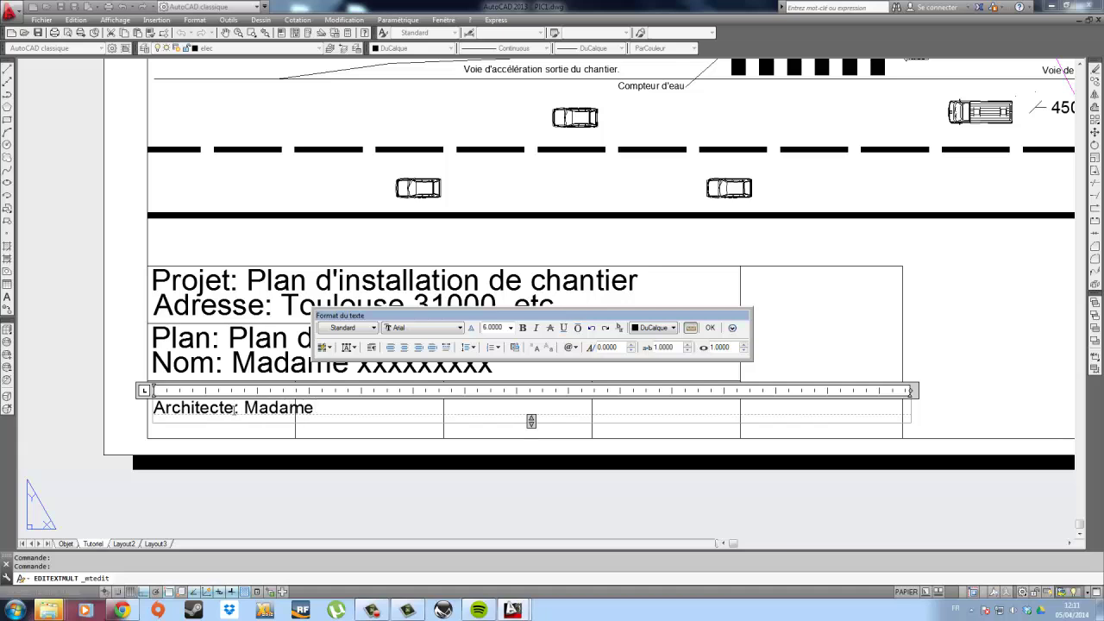
{"action": "key", "text": "BackSpace"}
{"action": "key", "text": "BackSpace"}
{"action": "key", "text": "BackSpace"}
{"action": "key", "text": "Return"}
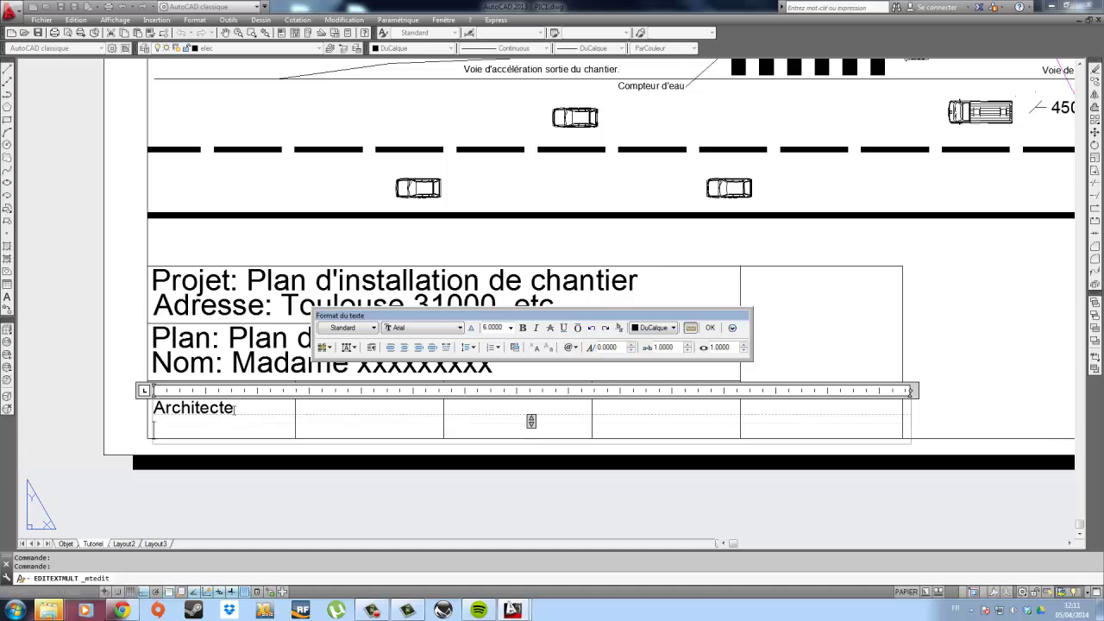
{"action": "type", "text": "Madame Blabla"}
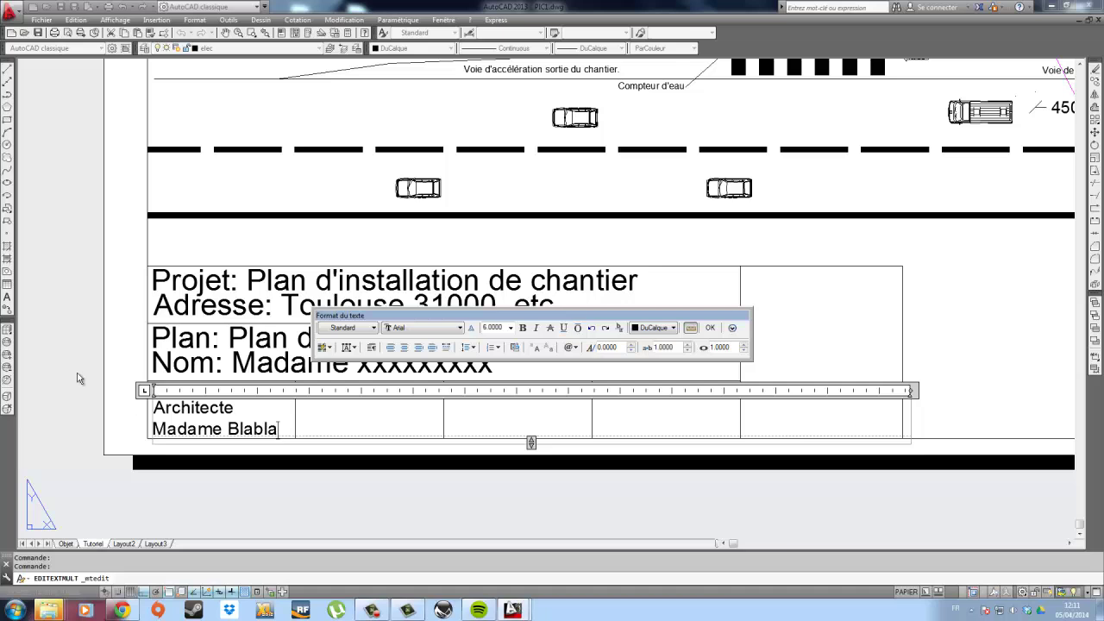
{"action": "left_click", "coordinate": [55, 354]}
Move the two-line architect text slightly up so it sits vertically centred in its cell.
{"action": "left_click", "coordinate": [289, 425]}
{"action": "left_click", "coordinate": [207, 376]}
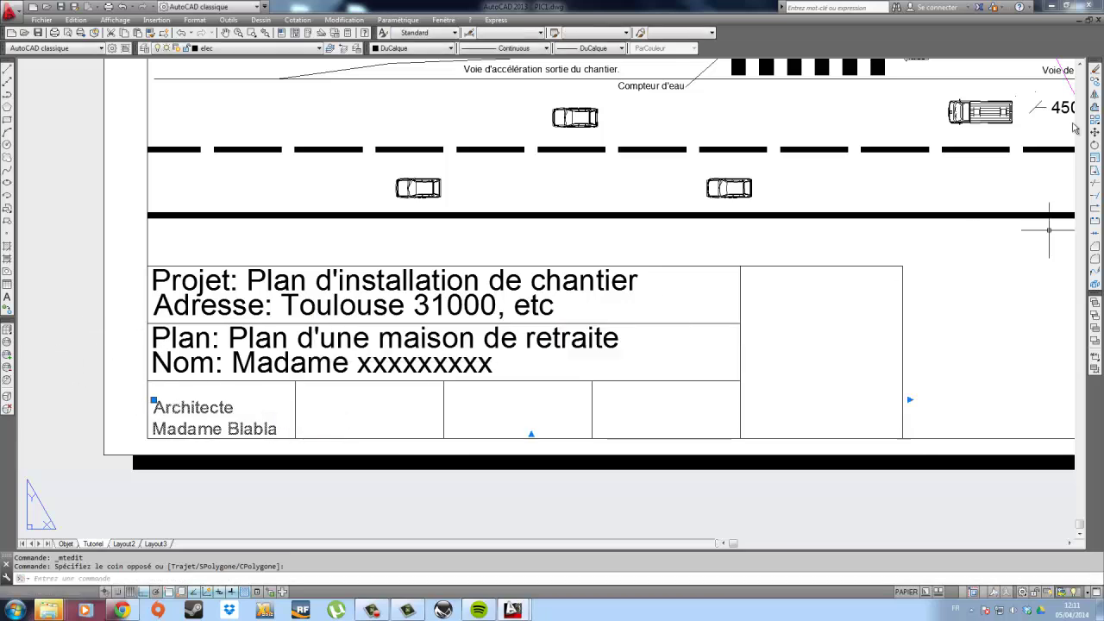
{"action": "left_click", "coordinate": [1095, 131]}
{"action": "left_click", "coordinate": [1011, 329]}
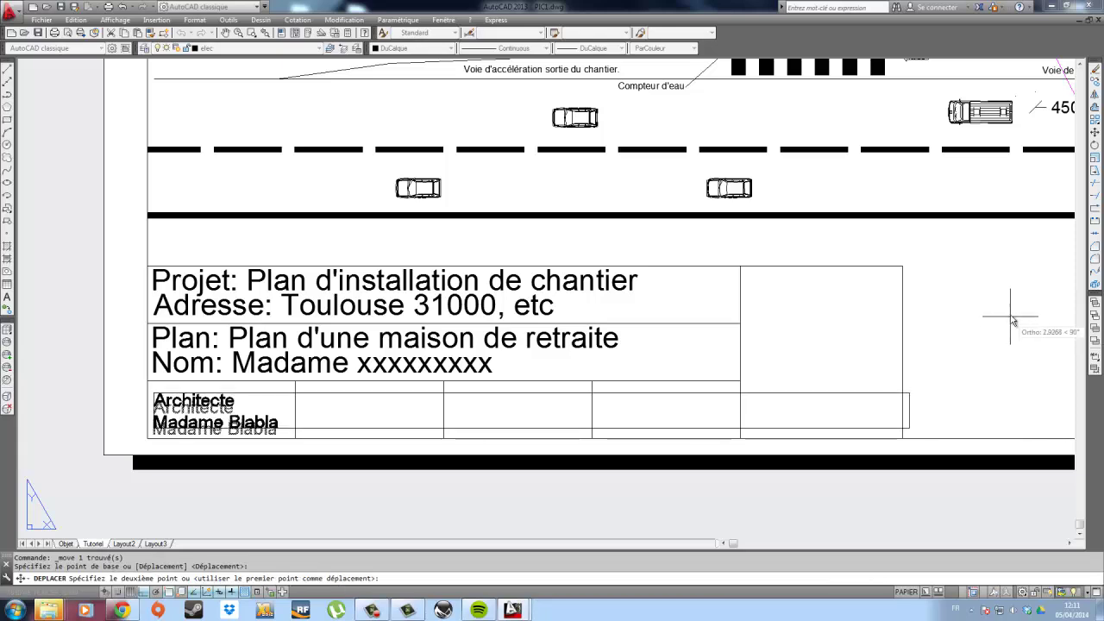
{"action": "left_click", "coordinate": [1014, 321]}
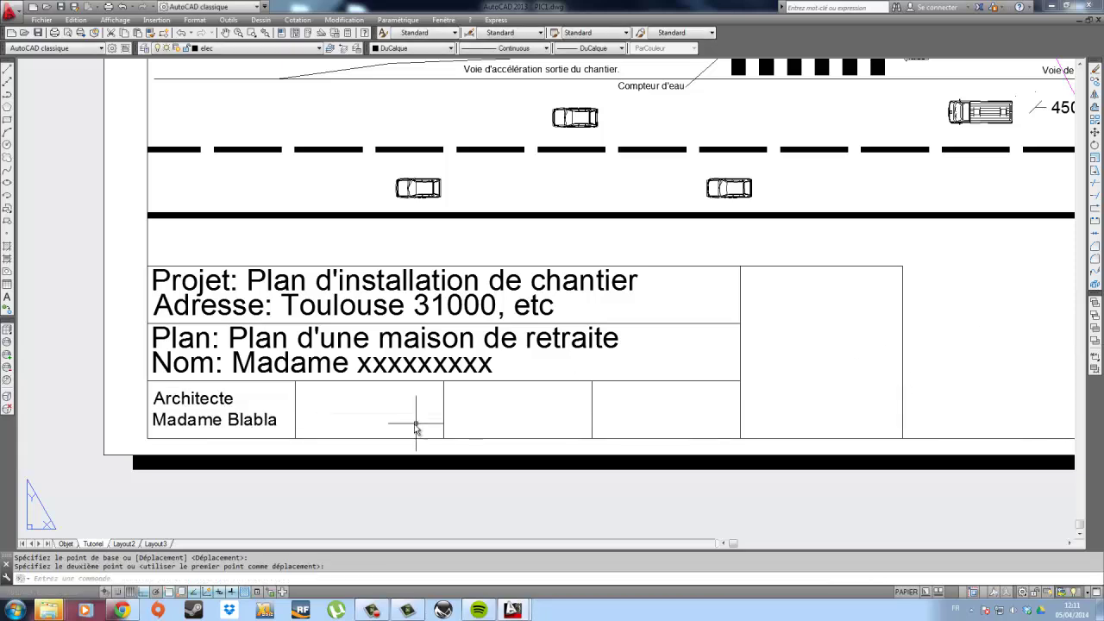
Copy the two-line architect text horizontally into each of the other three cells of the third row.
{"action": "left_click", "coordinate": [212, 404]}
{"action": "left_click", "coordinate": [1093, 82]}
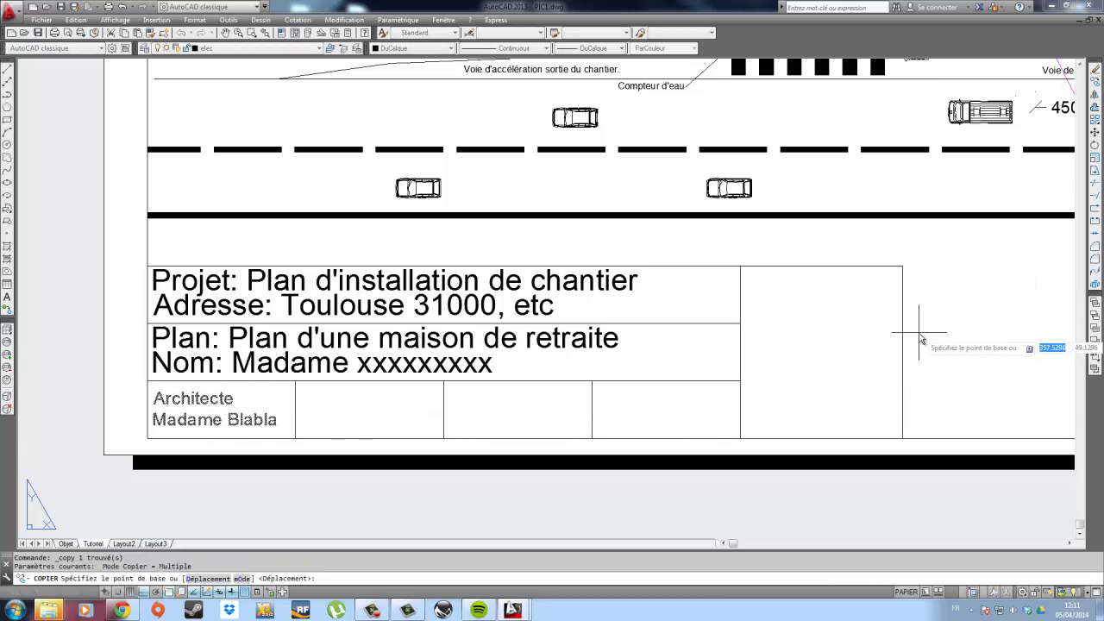
{"action": "left_click", "coordinate": [850, 320]}
{"action": "mouse_move", "coordinate": [981, 340]}
{"action": "middle_mouse_down"}
{"action": "mouse_move", "coordinate": [905, 331]}
{"action": "mouse_move", "coordinate": [917, 322]}
{"action": "mouse_move", "coordinate": [926, 333]}
{"action": "mouse_move", "coordinate": [837, 339]}
{"action": "middle_mouse_up"}
{"action": "left_click", "coordinate": [911, 321]}
{"action": "left_click", "coordinate": [916, 341]}
{"action": "left_click", "coordinate": [871, 351]}
{"action": "middle_click_drag", "start_coordinate": [646, 422], "coordinate": [902, 394]}
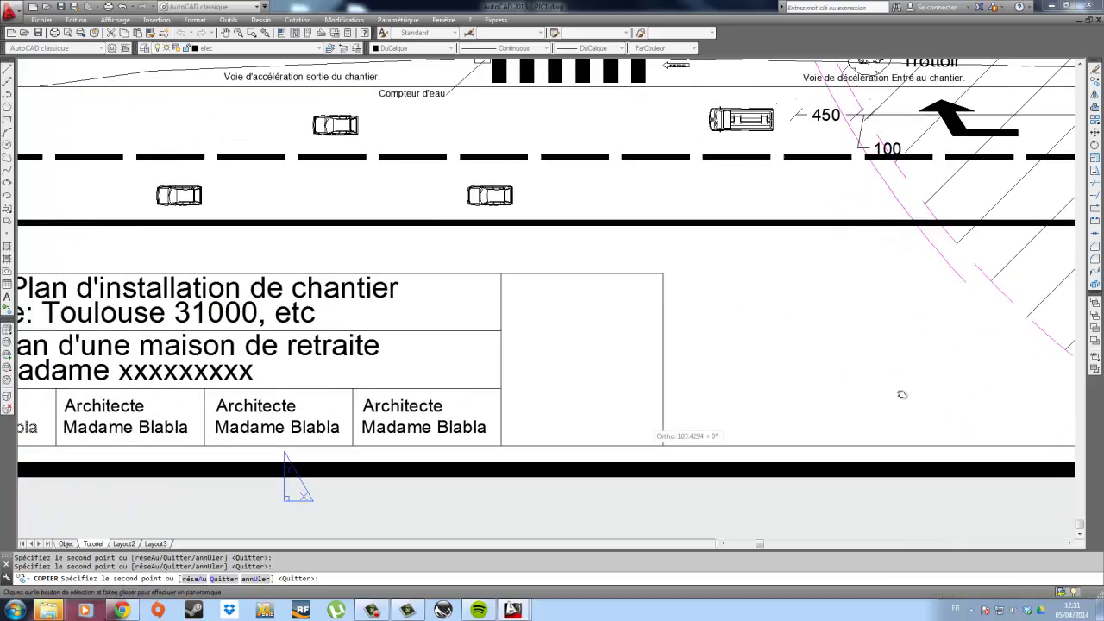
{"action": "key", "text": "Escape"}
Check the sample cartouche in the browser and replace the second cell's text with Echelle 1/16 eme.
{"action": "left_click", "coordinate": [124, 614]}
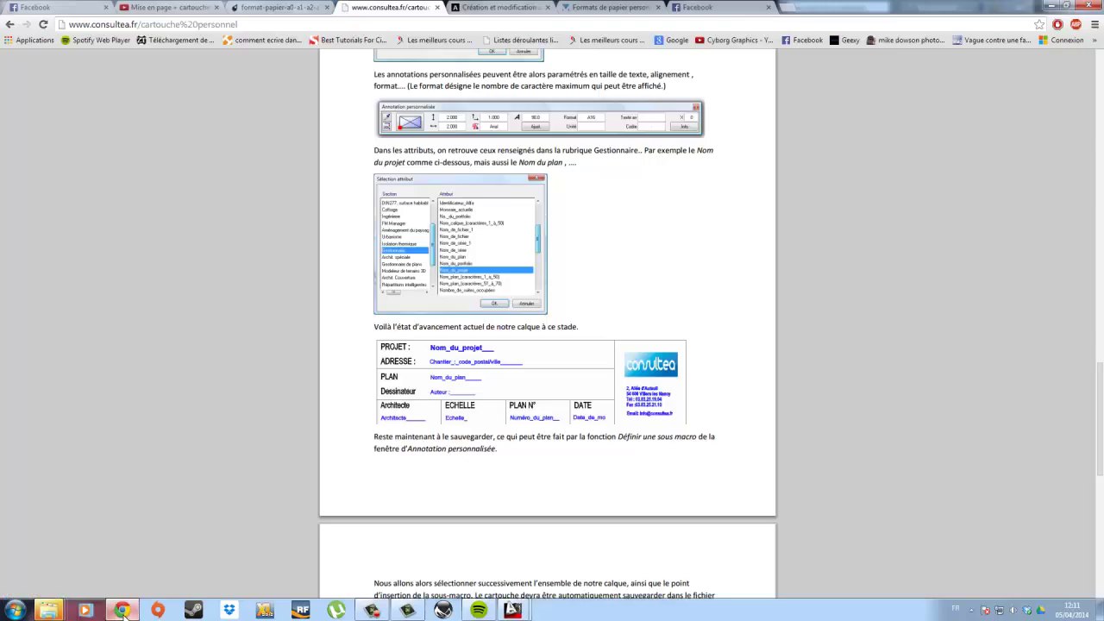
{"action": "left_click", "coordinate": [124, 614]}
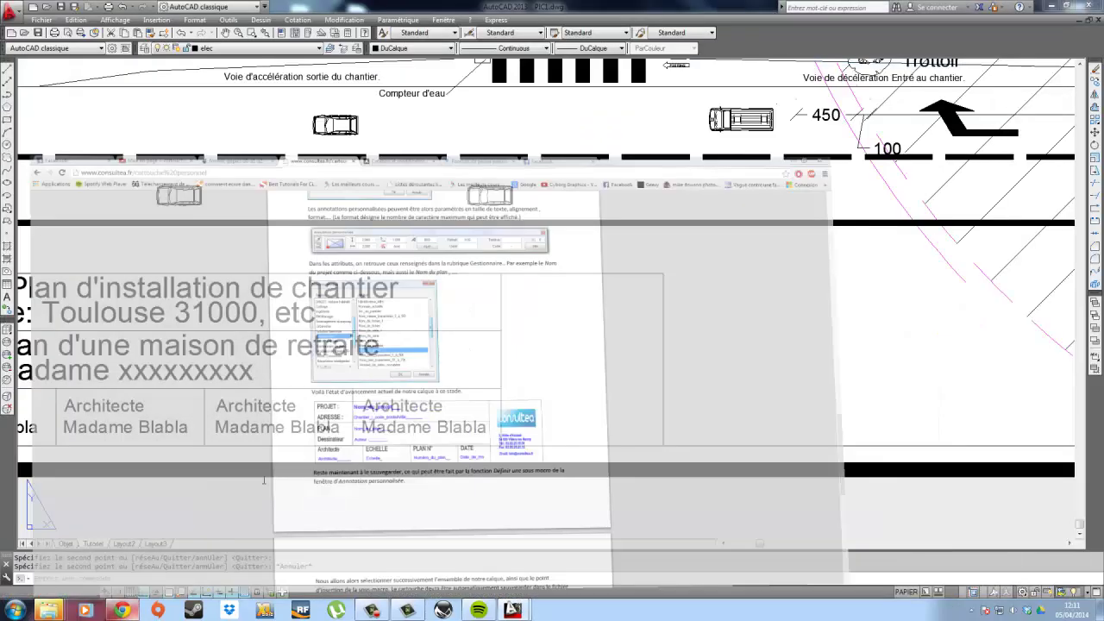
{"action": "double_click", "coordinate": [129, 407]}
{"action": "key", "text": "ctrl+a"}
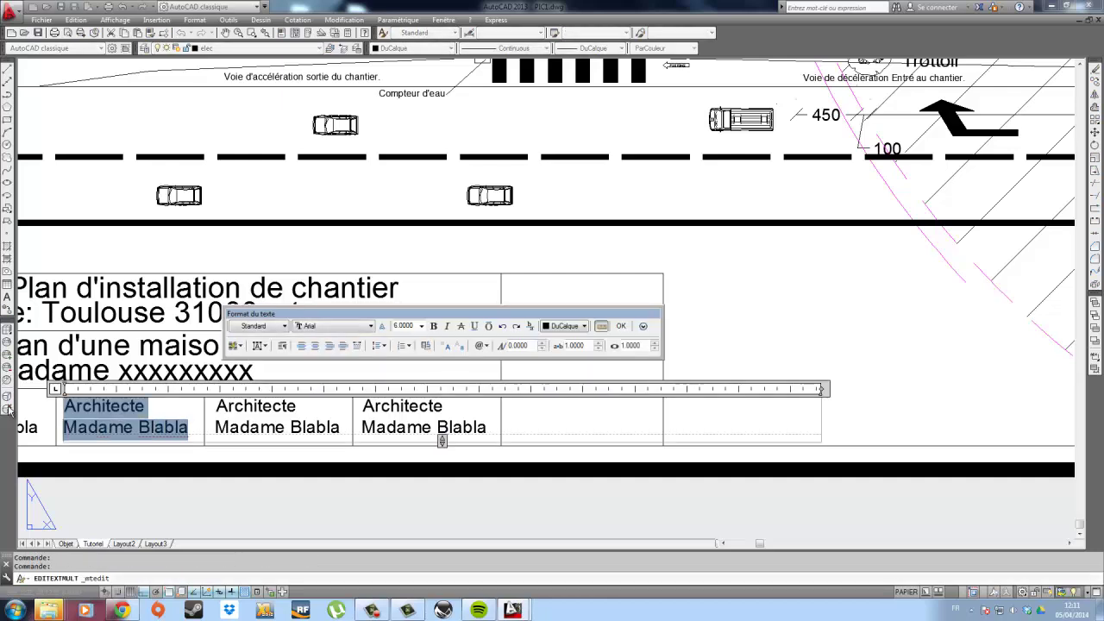
{"action": "type", "text": "Echelle 1/16"}
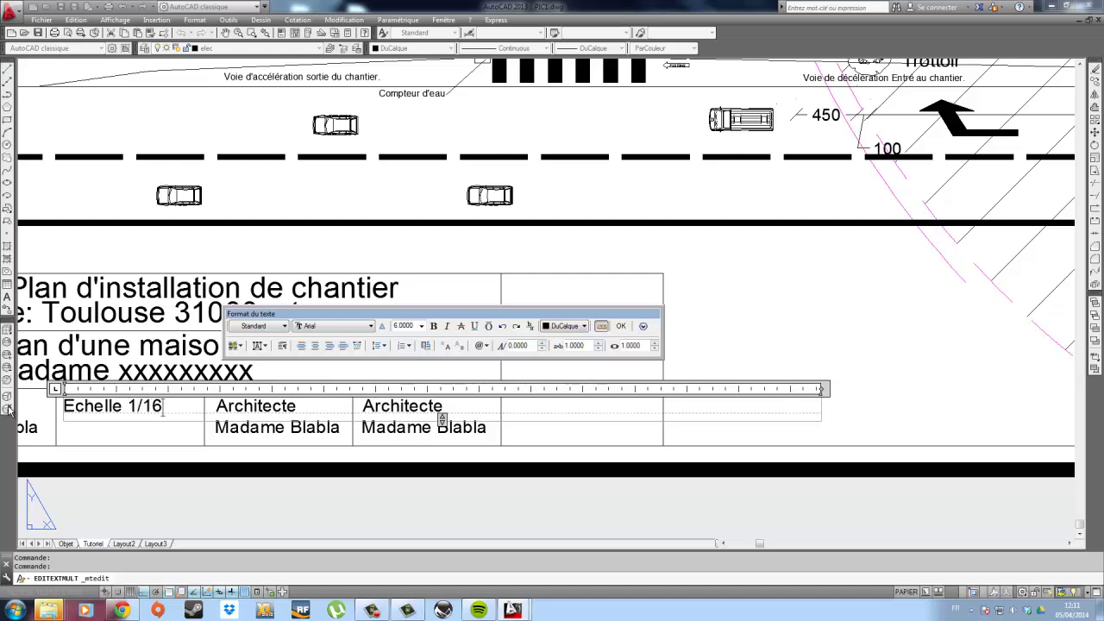
{"action": "key", "text": "Escape"}
{"action": "type", "text": "eme"}
{"action": "left_click", "coordinate": [246, 435]}
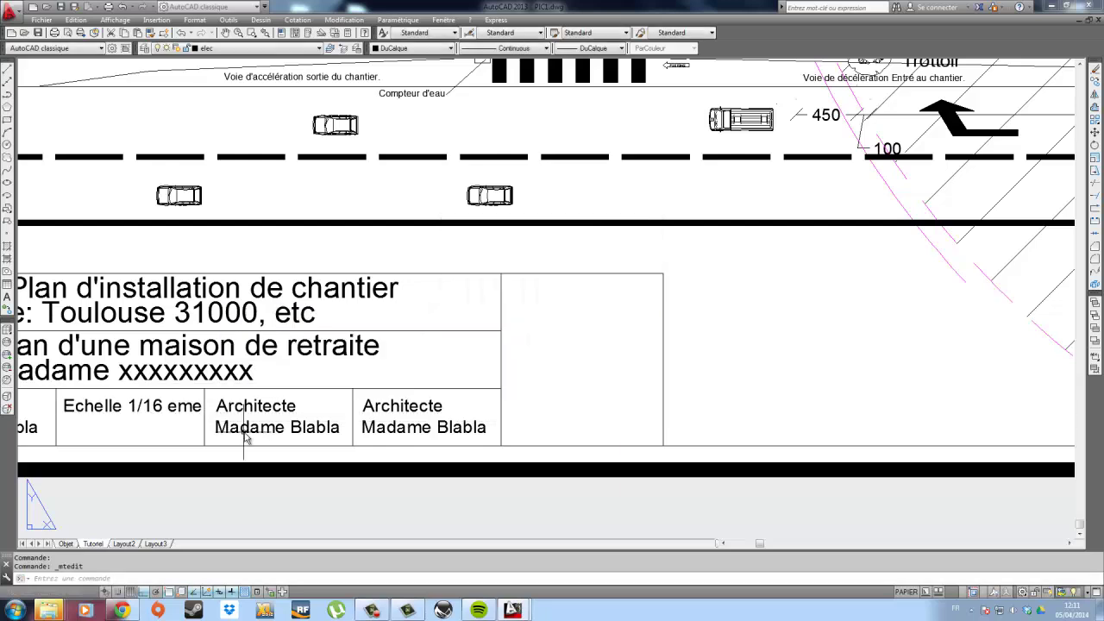
Replace the third cell's copied architect text with Plan N°: 125.
{"action": "double_click", "coordinate": [254, 428]}
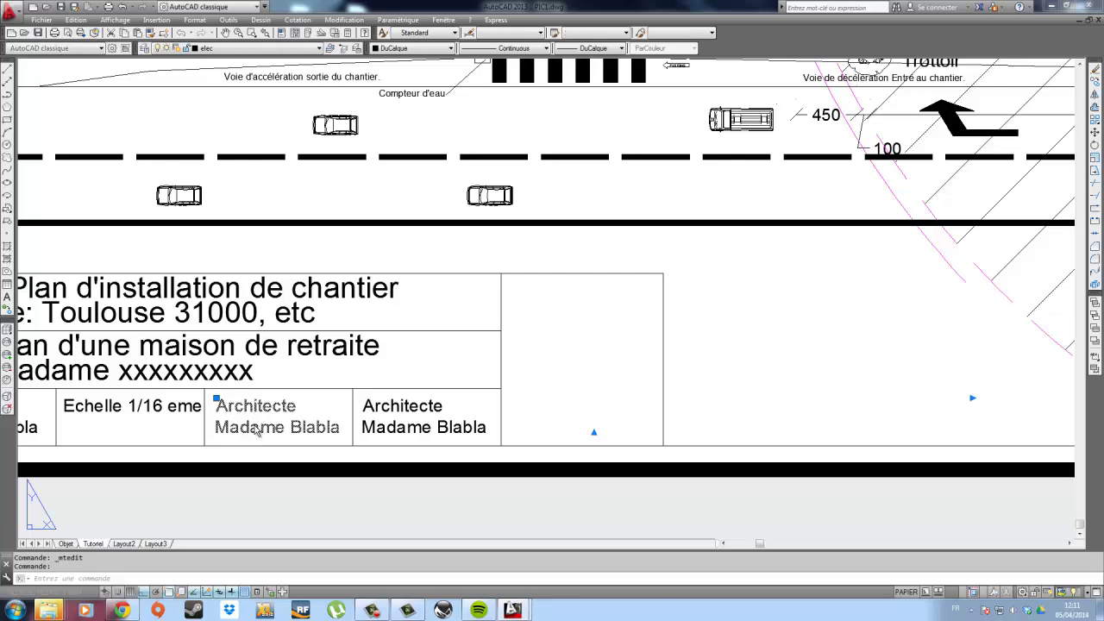
{"action": "key", "text": "ctrl+a"}
{"action": "type", "text": "Plan "}
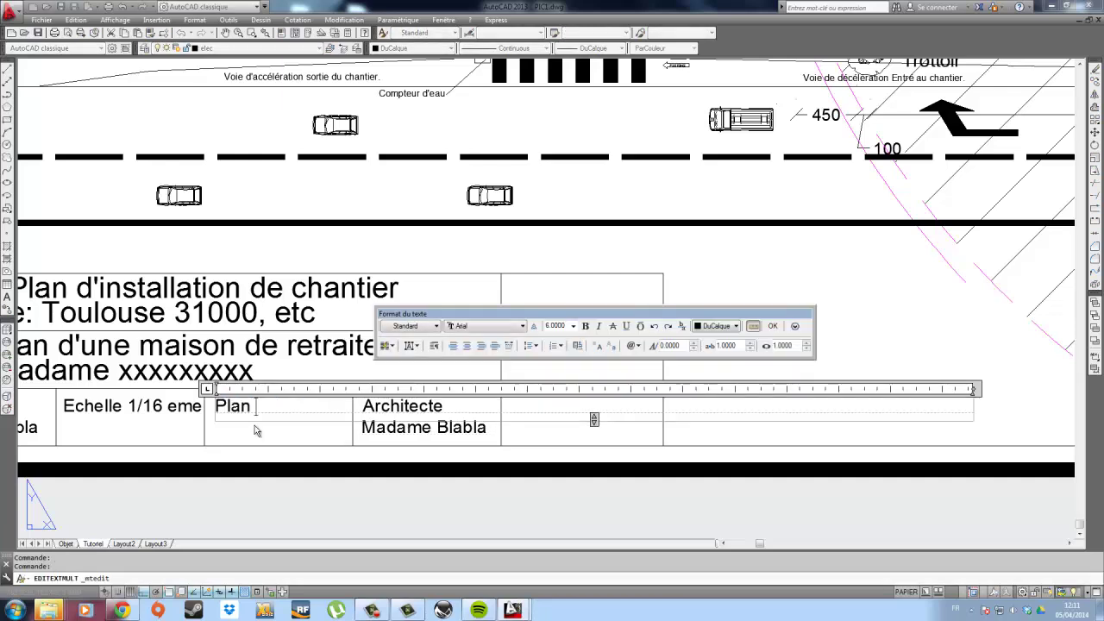
{"action": "type", "text": "N°: 125"}
Replace the fourth cell's text with Date: on one line and 05 / 04 / 2014 on the line below.
{"action": "double_click", "coordinate": [363, 405]}
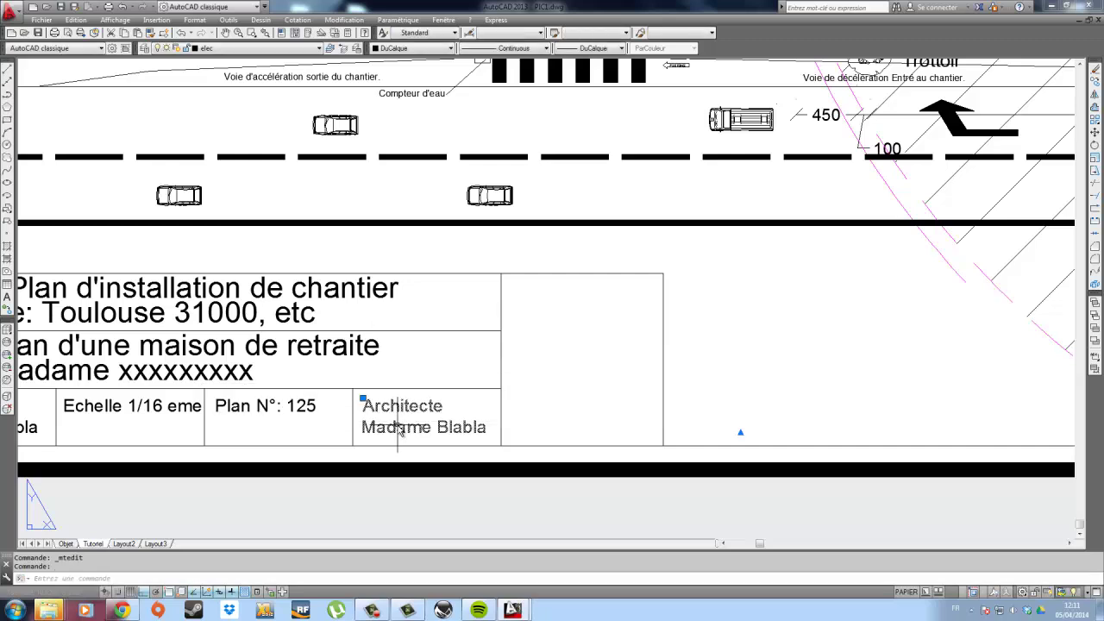
{"action": "left_click_drag", "start_coordinate": [486, 430], "coordinate": [294, 405]}
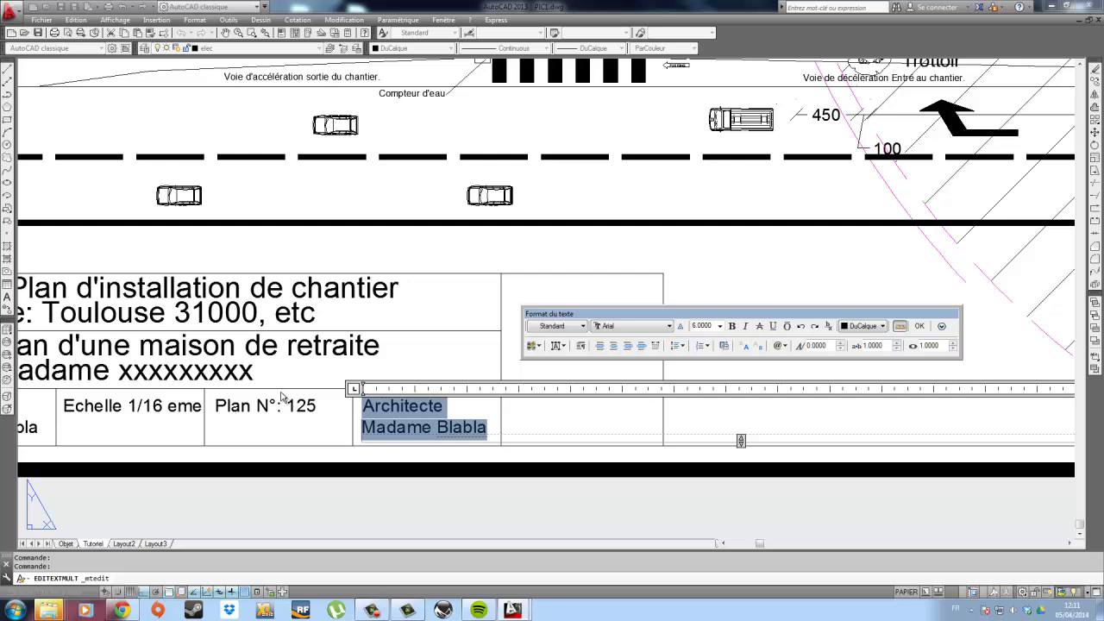
{"action": "type", "text": "Date:"}
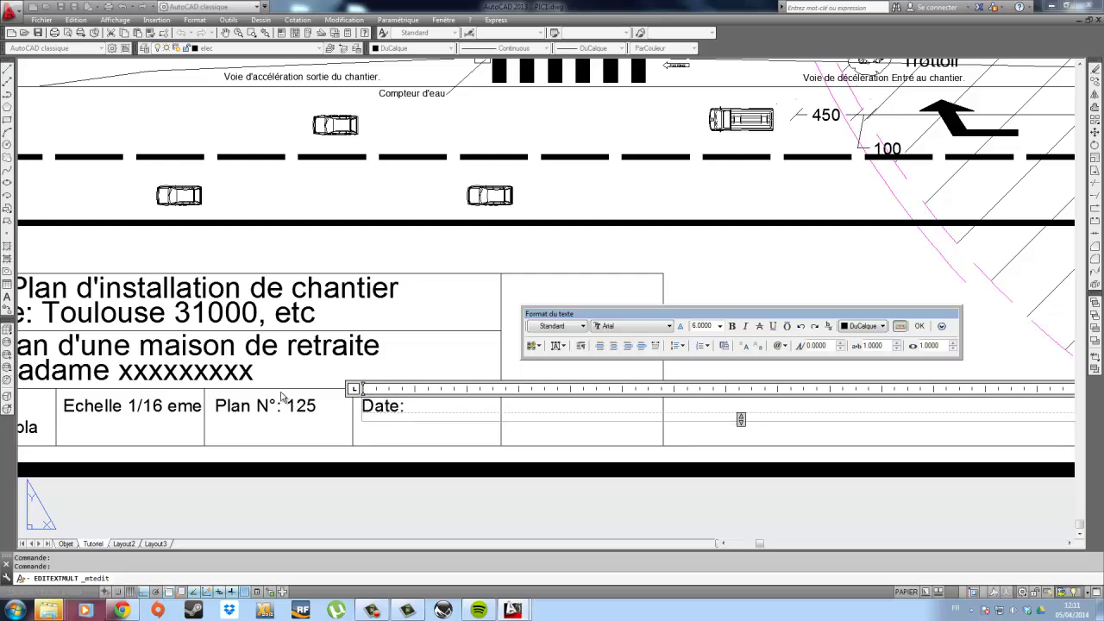
{"action": "type", "text": " 1"}
{"action": "key", "text": "BackSpace"}
{"action": "key", "text": "BackSpace"}
{"action": "key", "text": "BackSpace"}
{"action": "type", "text": "05 / 04 / 2014"}
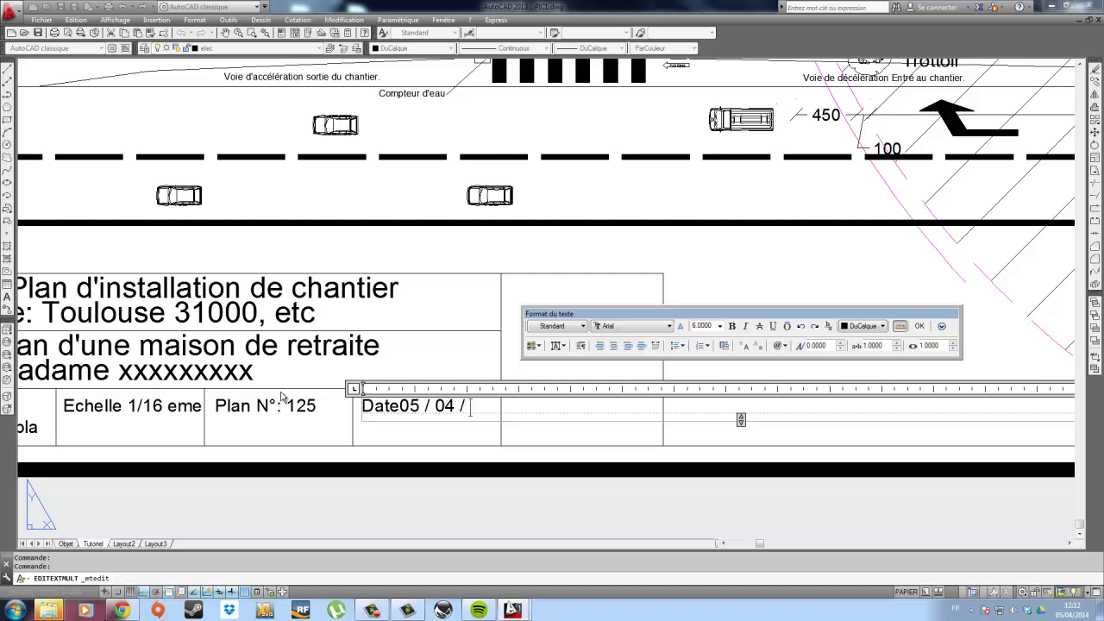
{"action": "left_click", "coordinate": [402, 408]}
{"action": "type", "text": ":"}
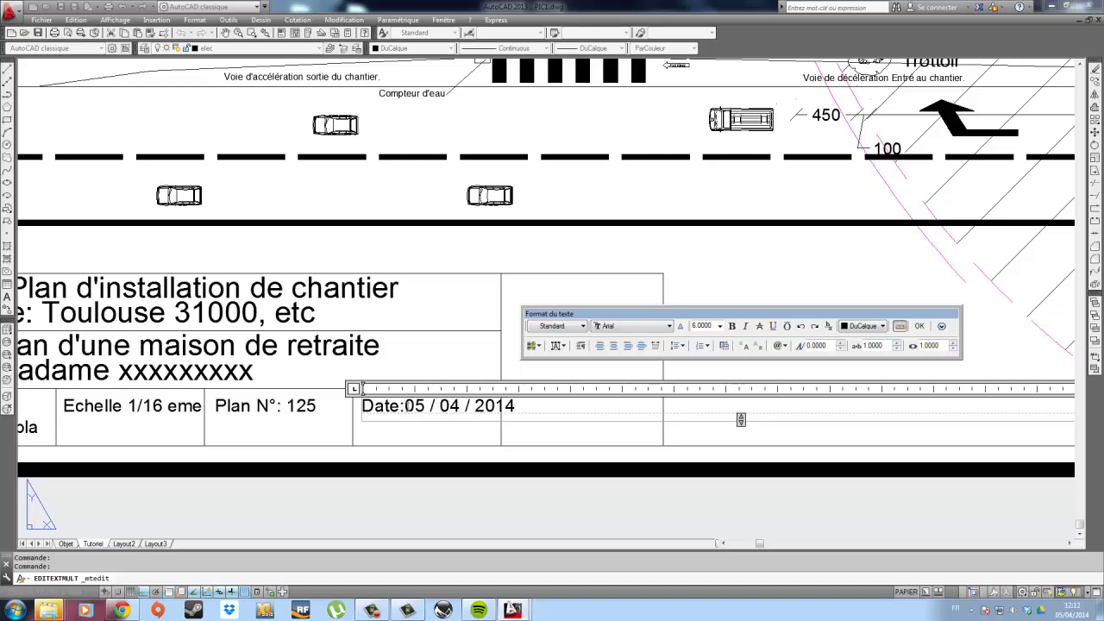
{"action": "key", "text": "Return"}
{"action": "left_click", "coordinate": [825, 290]}
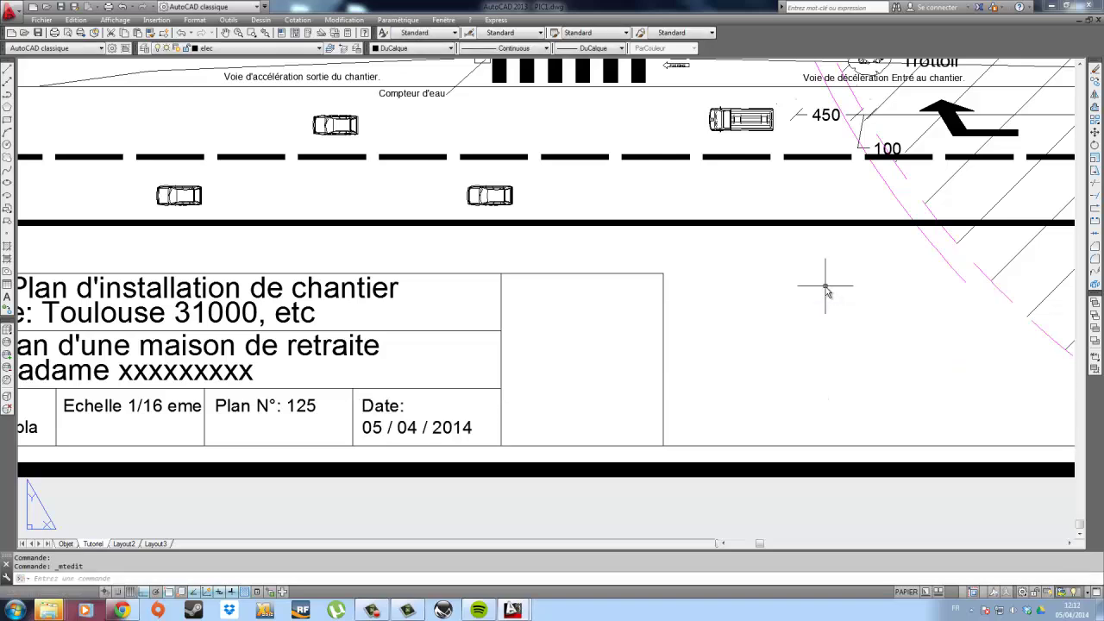
Move the Echelle and Plan N° texts together slightly down to centre them vertically in their cells.
{"action": "middle_click_drag", "start_coordinate": [425, 369], "coordinate": [634, 330]}
{"action": "left_click", "coordinate": [397, 369]}
{"action": "left_click", "coordinate": [452, 366]}
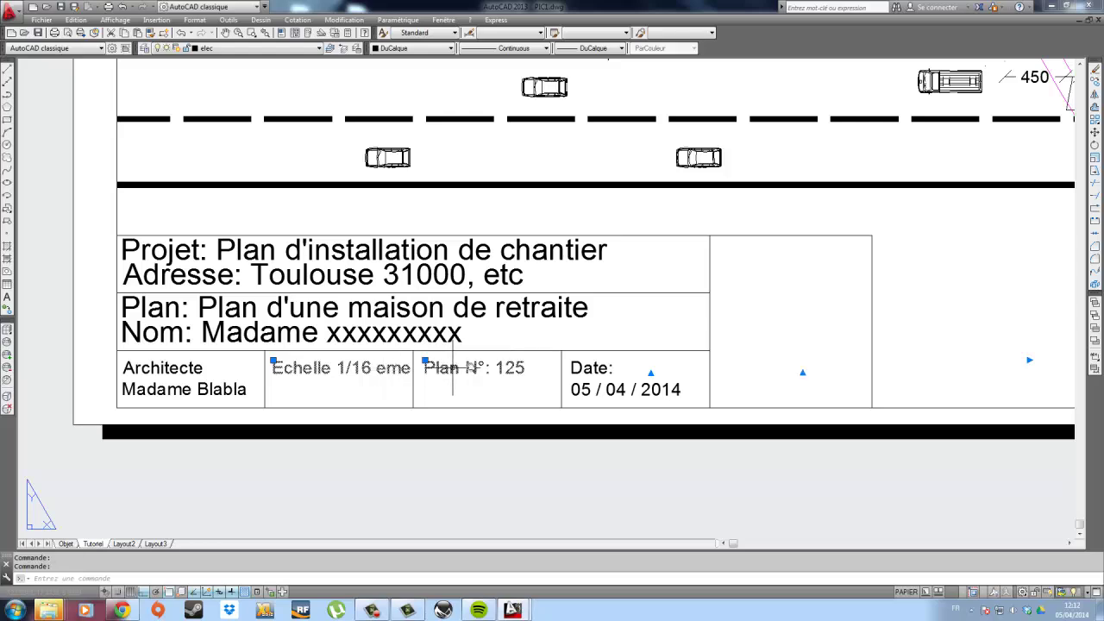
{"action": "left_click", "coordinate": [1096, 132]}
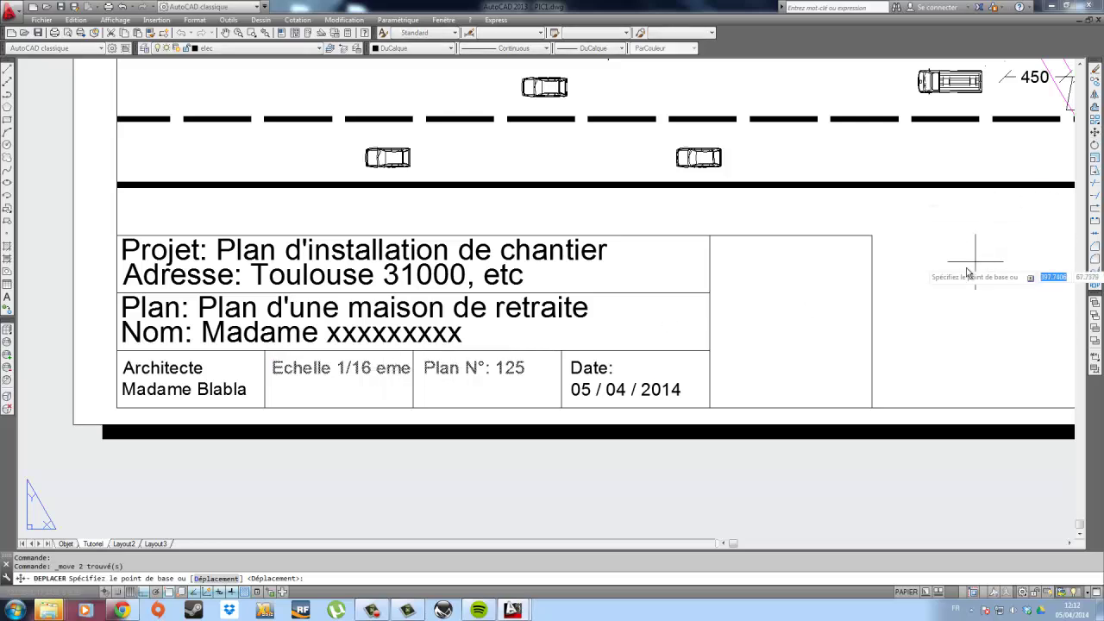
{"action": "left_click", "coordinate": [964, 278]}
{"action": "left_click", "coordinate": [951, 290]}
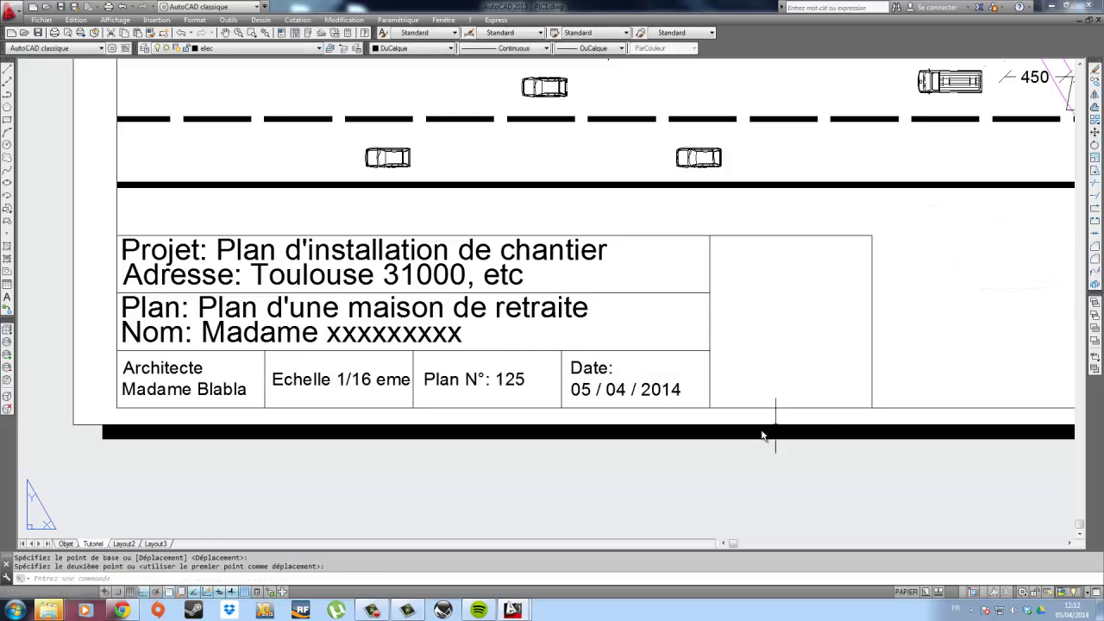
Review the filled-in title block at sheet scale and again up close.
{"action": "scroll", "coordinate": [725, 397], "scroll_direction": "down", "scroll_amount": 2}
{"action": "middle_click_drag", "start_coordinate": [664, 376], "coordinate": [512, 388]}
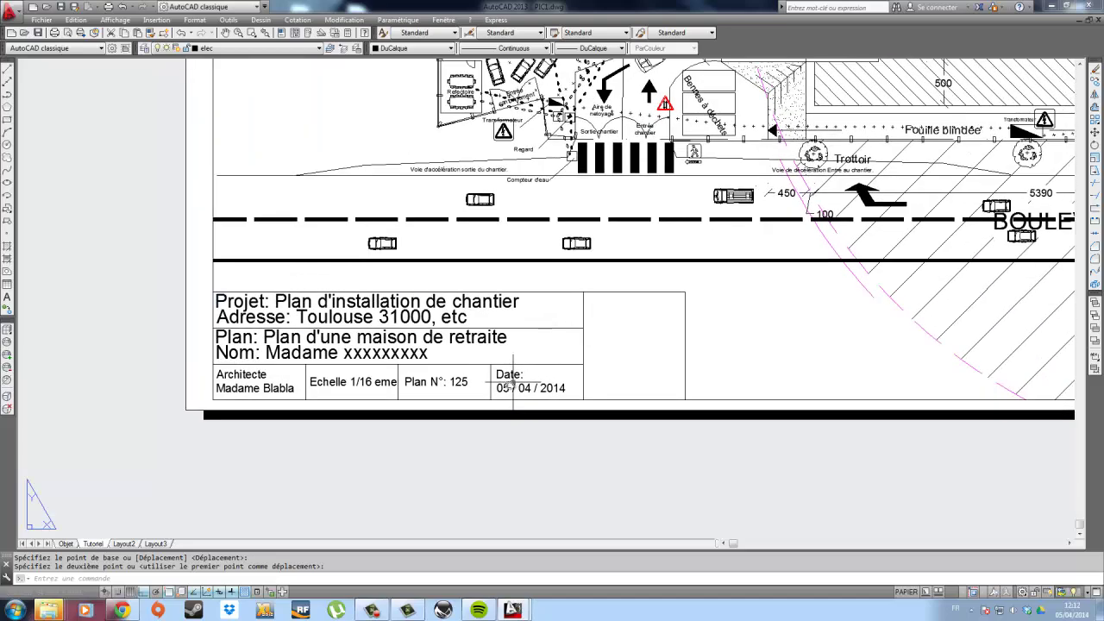
{"action": "scroll", "coordinate": [408, 404], "scroll_direction": "down", "scroll_amount": 2}
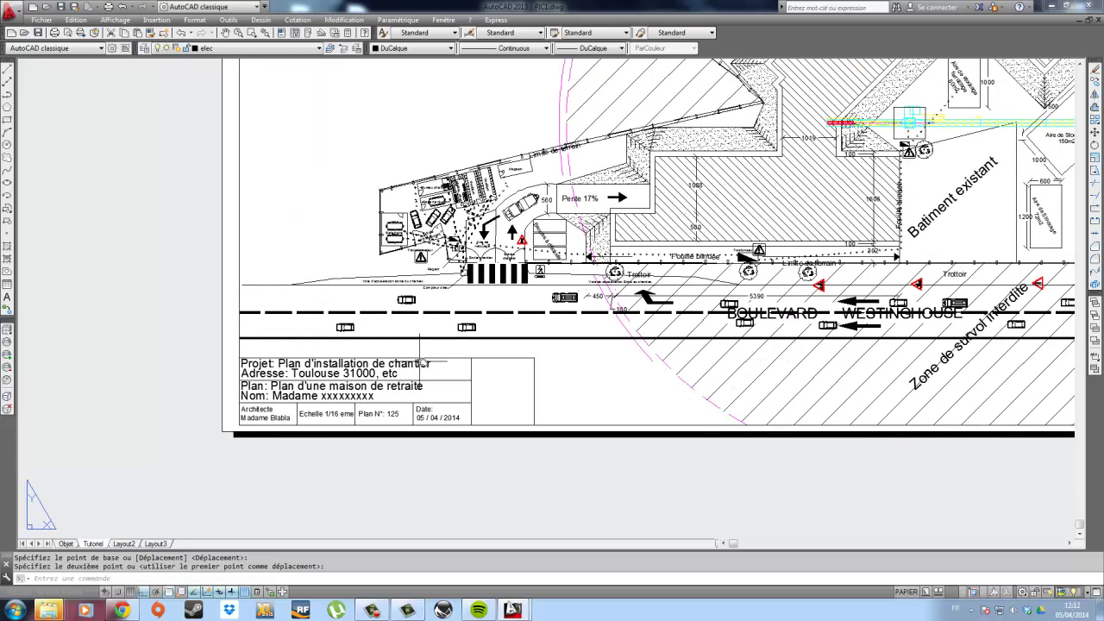
{"action": "middle_click_drag", "start_coordinate": [363, 378], "coordinate": [420, 377]}
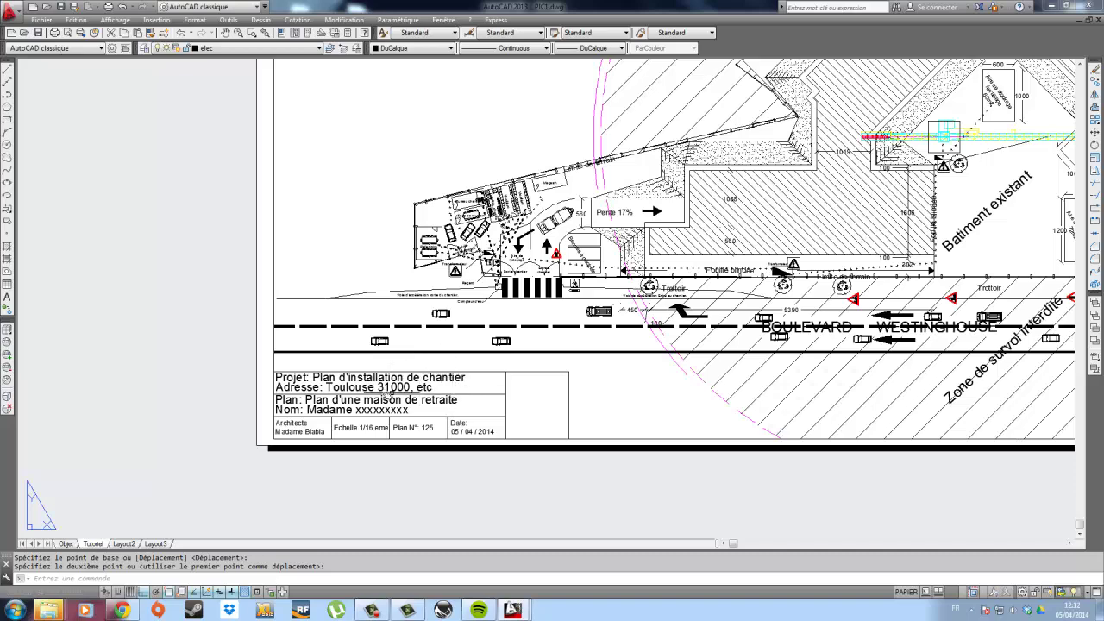
{"action": "scroll", "coordinate": [326, 384], "scroll_direction": "up", "scroll_amount": 4}
{"action": "left_click", "coordinate": [583, 452]}
{"action": "left_click", "coordinate": [580, 457]}
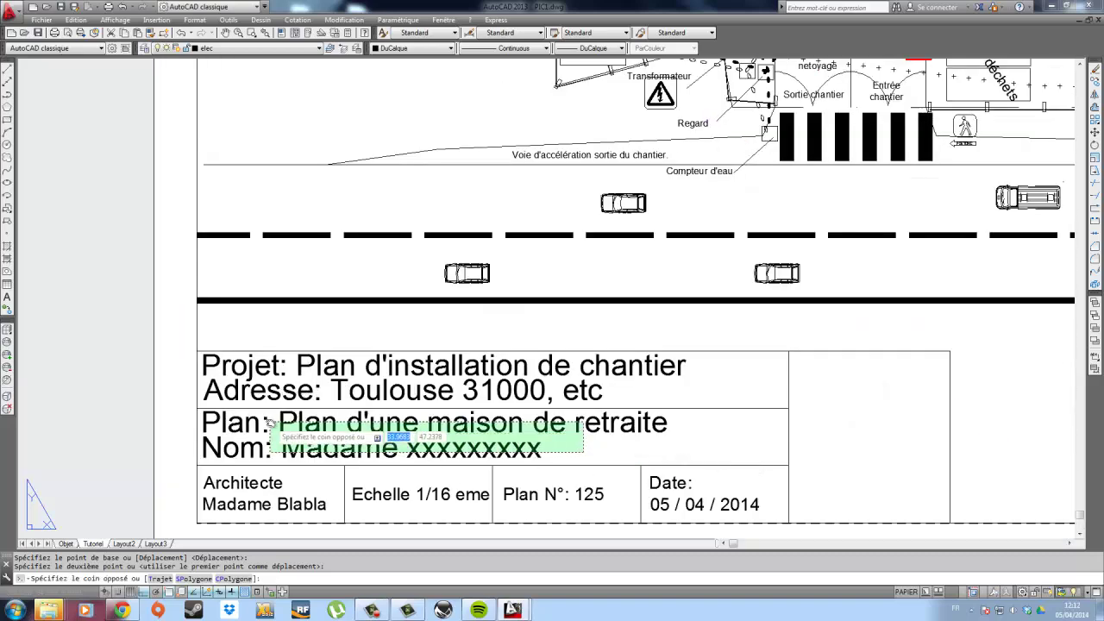
Set the text height of the four Projet, Adresse, Plan and Nom lines in the title block to 6.
{"action": "left_click", "coordinate": [464, 394]}
{"action": "left_click", "coordinate": [387, 365]}
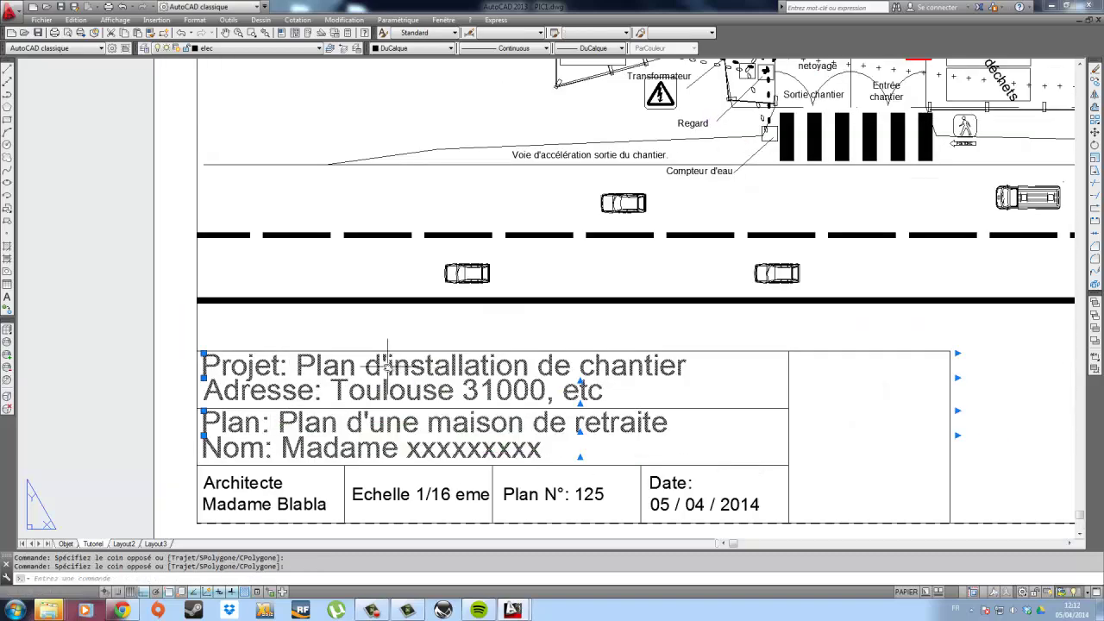
{"action": "key", "text": "ctrl+shift+p"}
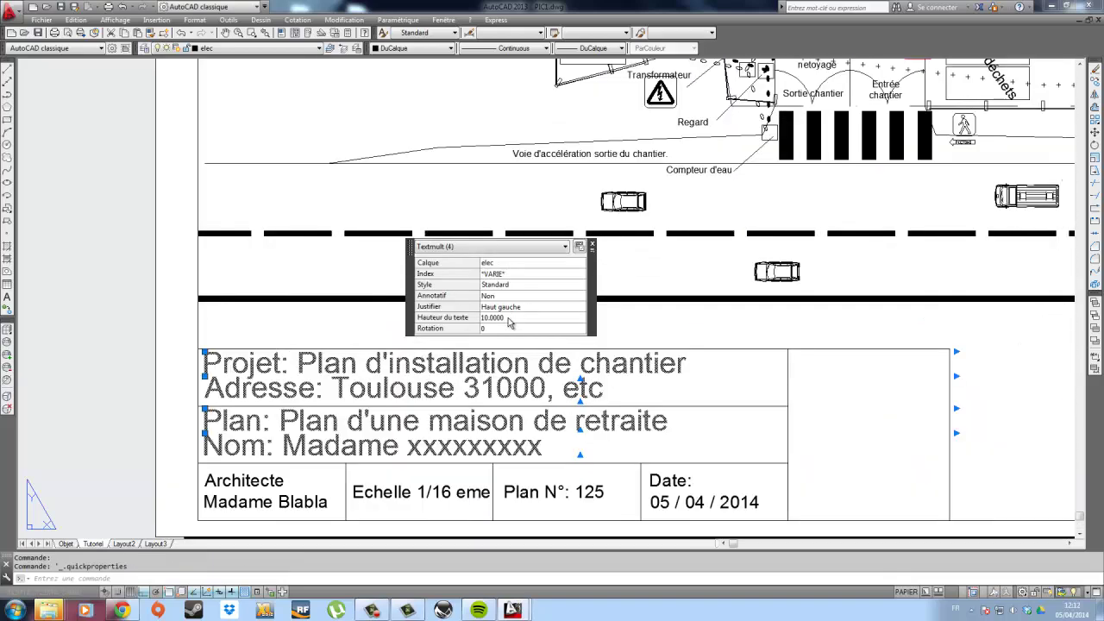
{"action": "left_click", "coordinate": [525, 317]}
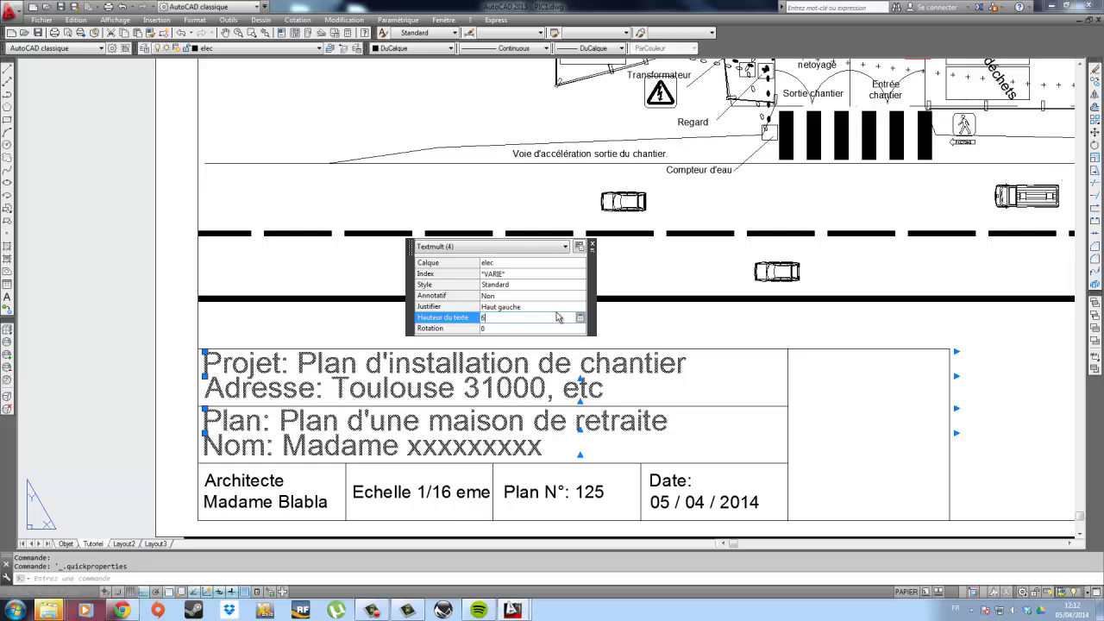
{"action": "key", "text": "Return"}
{"action": "left_click", "coordinate": [591, 246]}
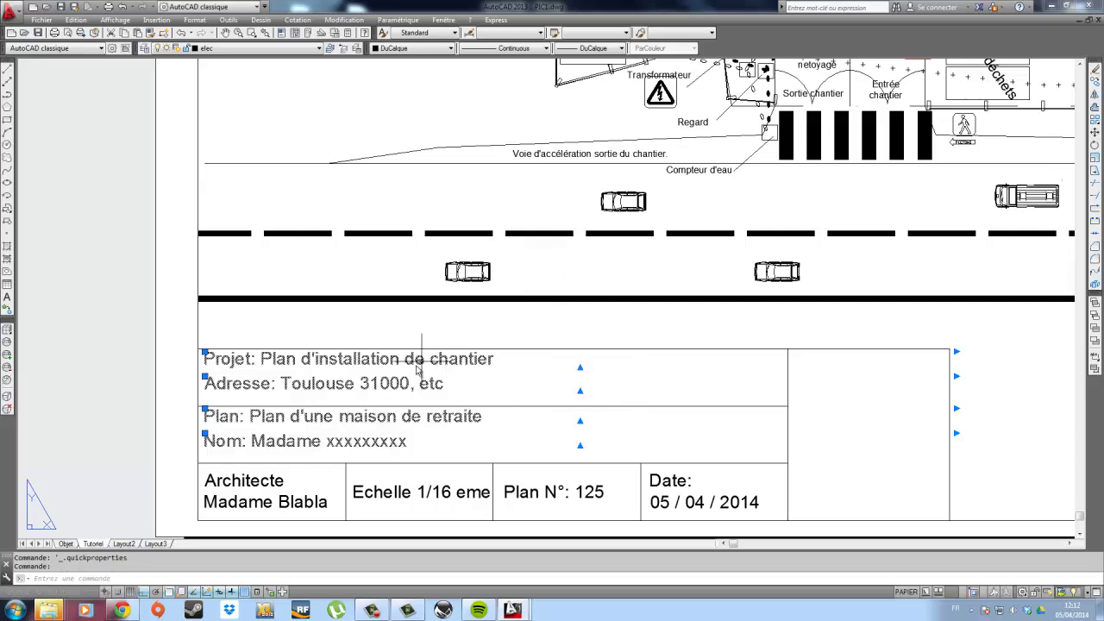
Move the four Projet, Adresse, Plan and Nom texts together slightly down to centre them vertically in their cells.
{"action": "left_click", "coordinate": [1094, 130]}
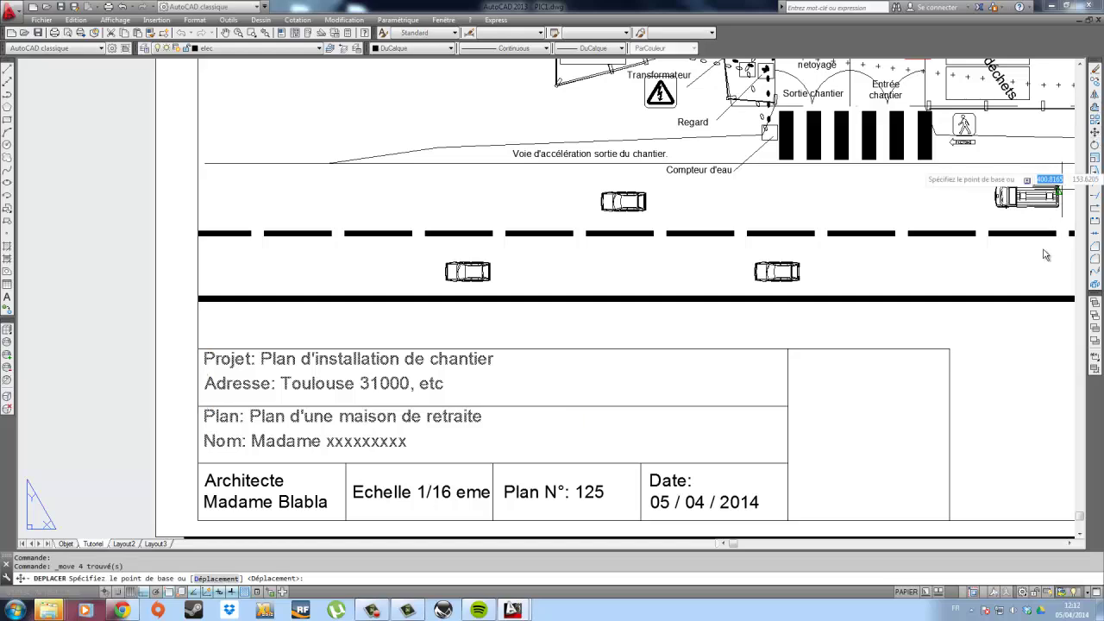
{"action": "left_click", "coordinate": [1019, 370]}
{"action": "left_click", "coordinate": [1021, 376]}
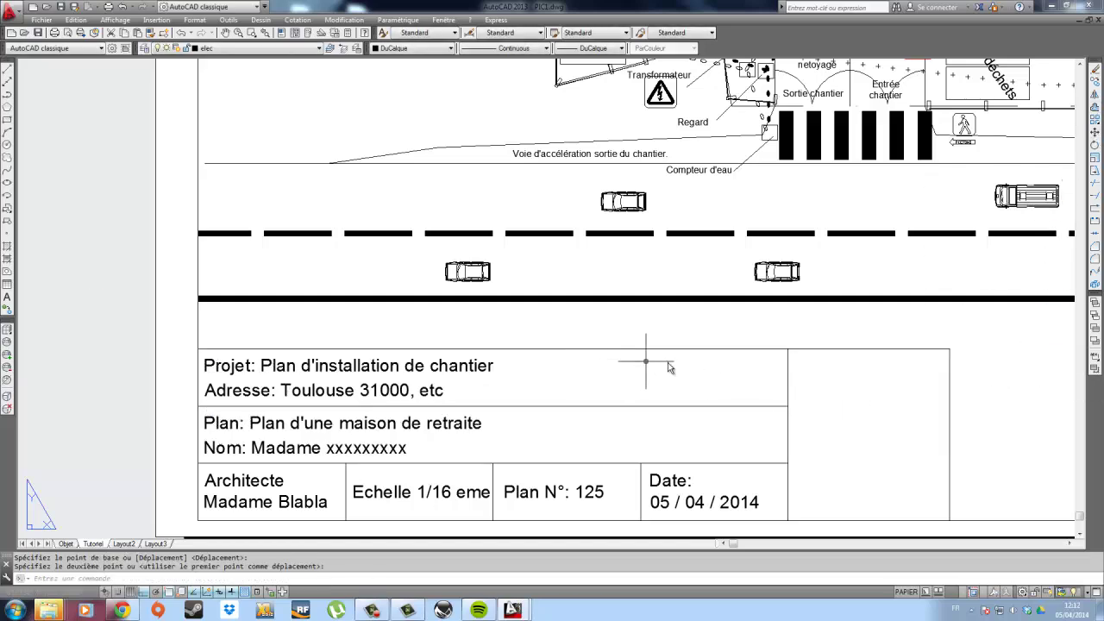
{"action": "scroll", "coordinate": [667, 363], "scroll_direction": "down", "scroll_amount": 3}
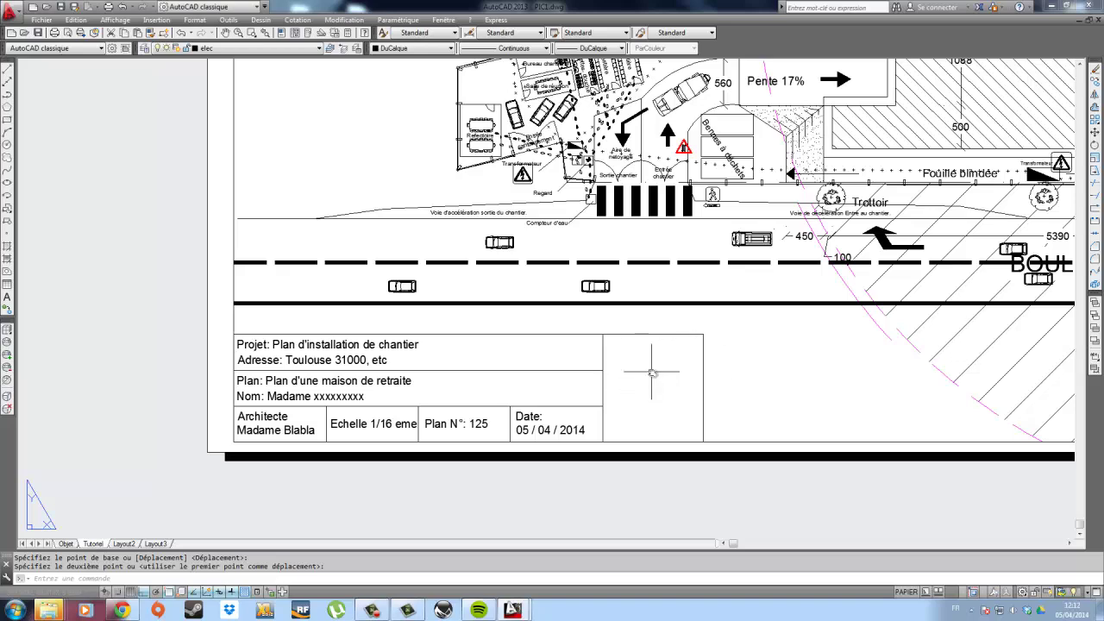
{"action": "middle_click_drag", "start_coordinate": [653, 379], "coordinate": [607, 384]}
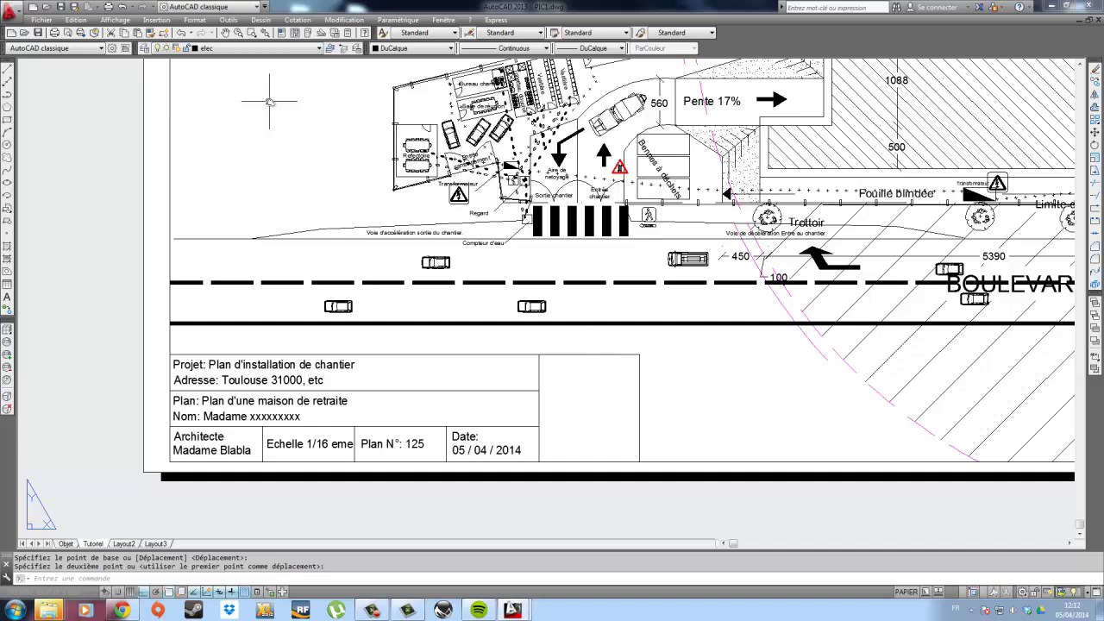
Switch to the Chrome browser, search Google Images for logo and open the blue Twitter bird picture.
{"action": "left_click", "coordinate": [122, 610]}
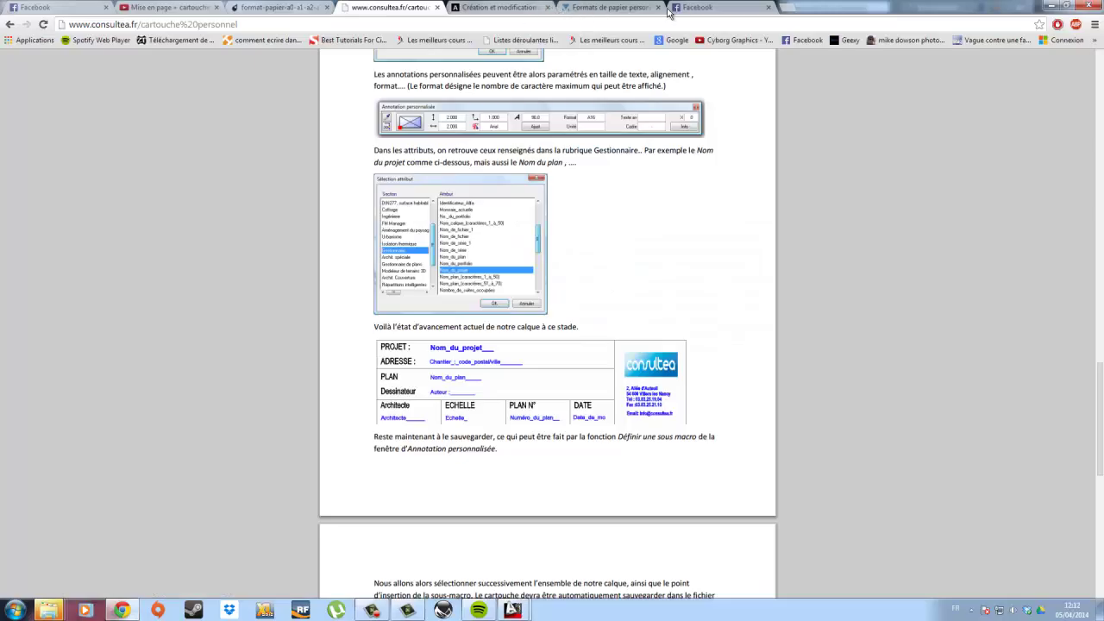
{"action": "left_click", "coordinate": [801, 13]}
{"action": "type", "text": "logo"}
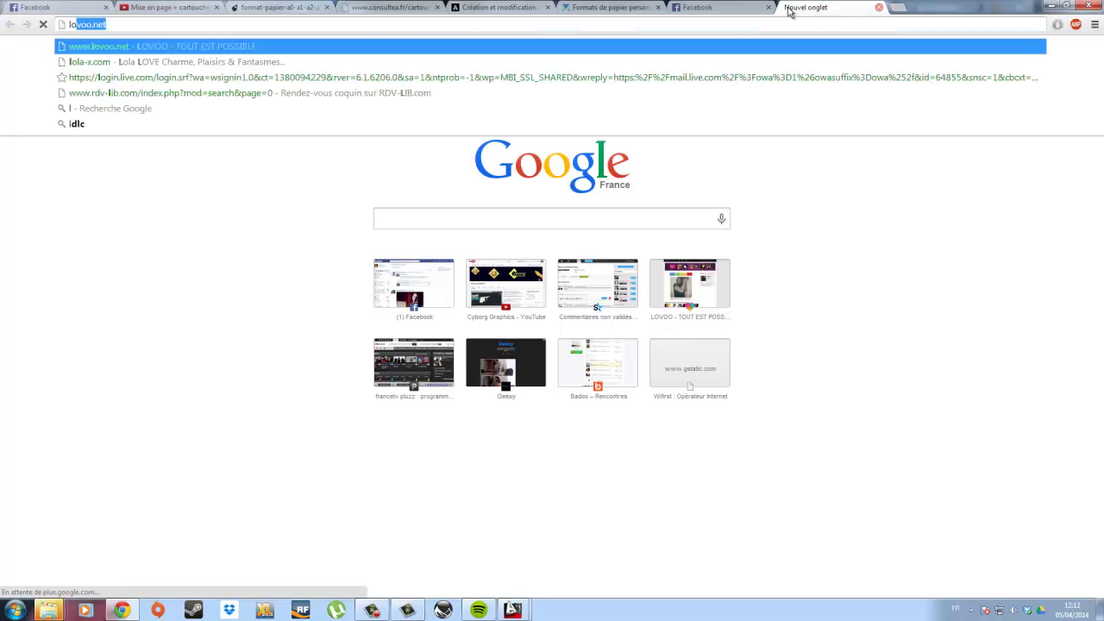
{"action": "key", "text": "Return"}
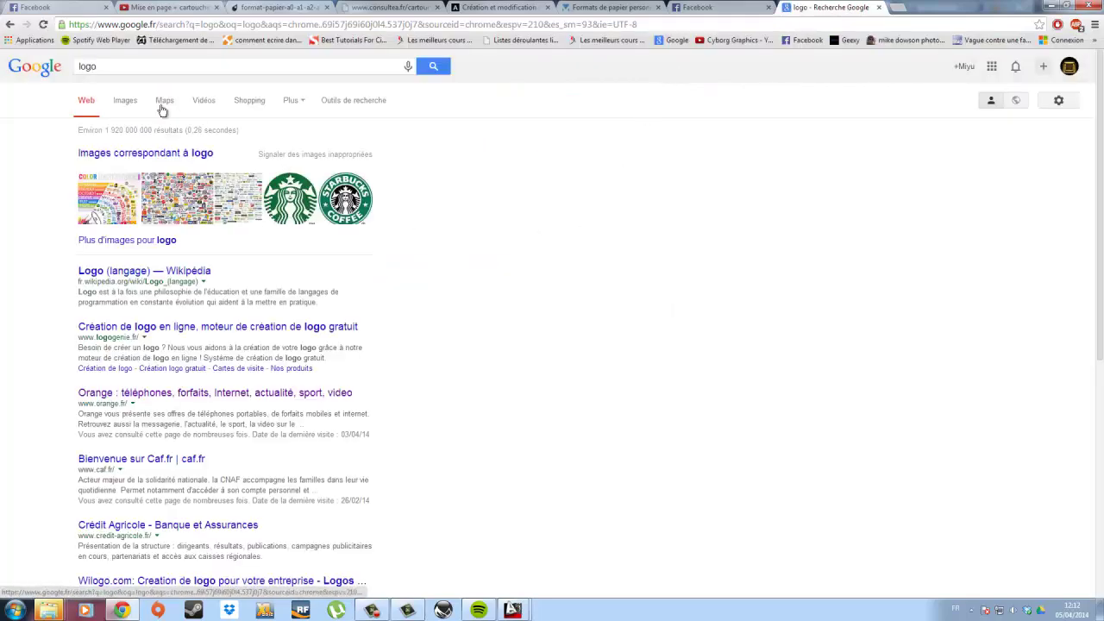
{"action": "left_click", "coordinate": [123, 102]}
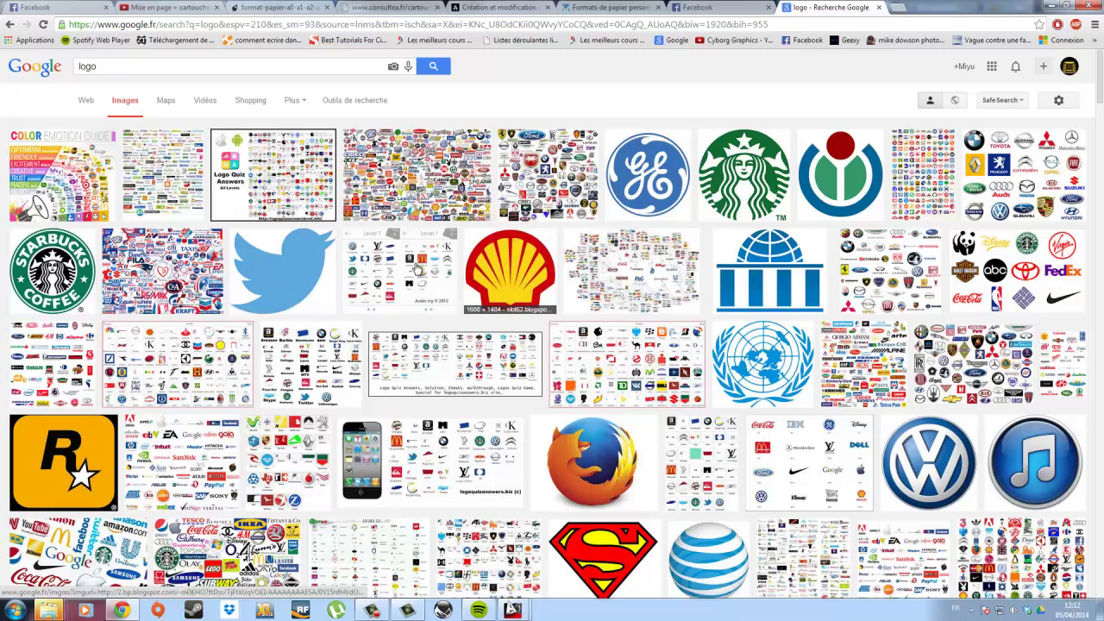
{"action": "left_click", "coordinate": [289, 272]}
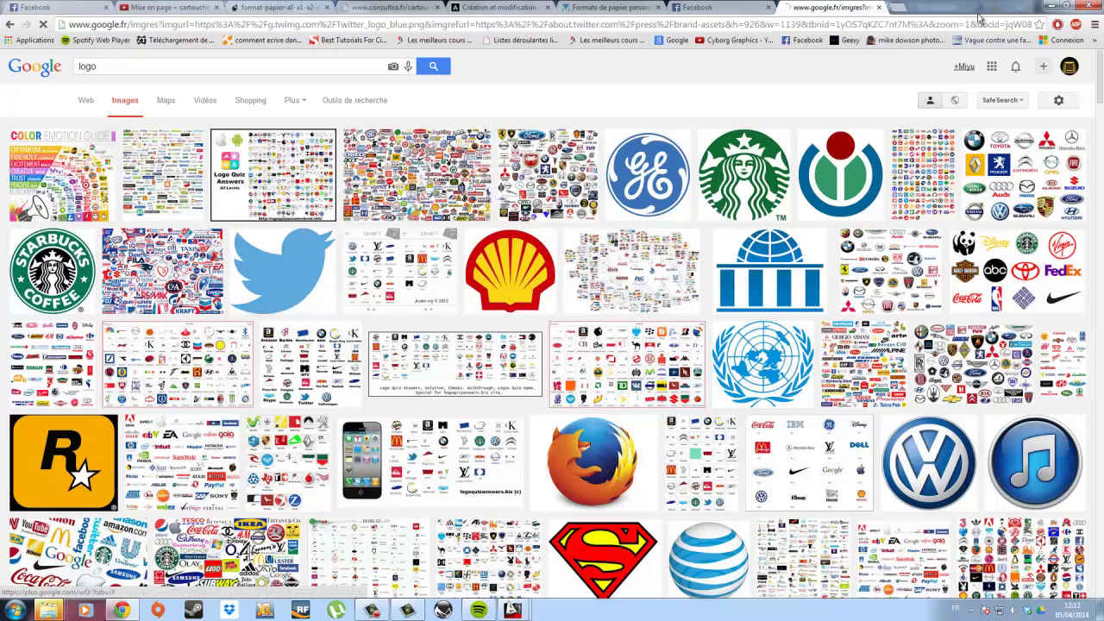
Rearrange the open windows to uncover the desktop and save the Twitter bird image onto it.
{"action": "key", "text": "super+Right"}
{"action": "double_click", "coordinate": [457, 5]}
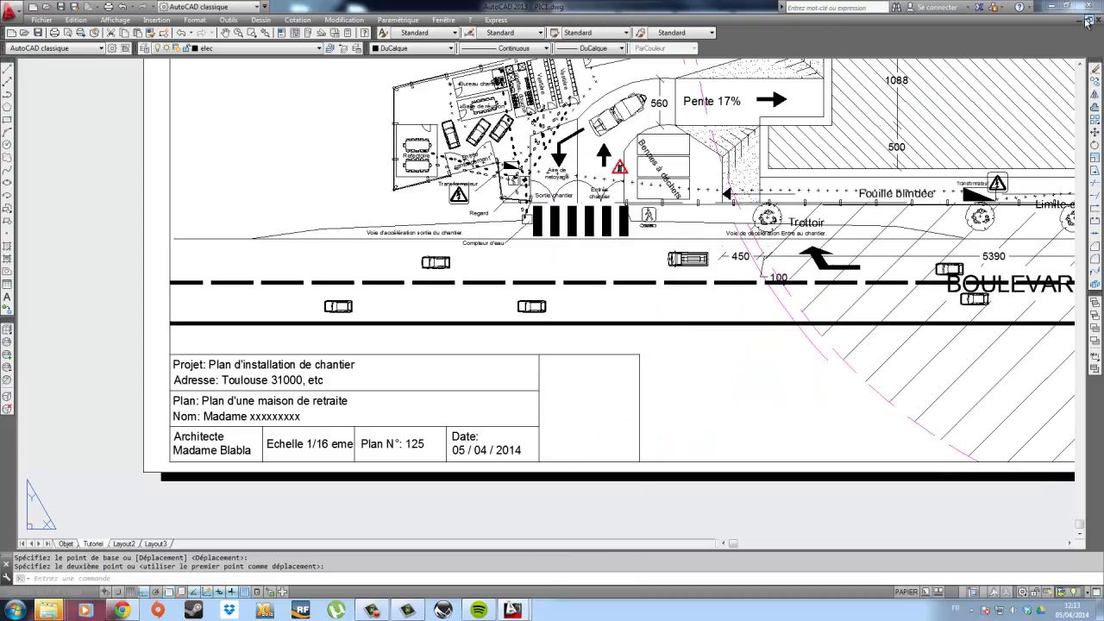
{"action": "left_click_drag", "start_coordinate": [921, 5], "coordinate": [710, 274]}
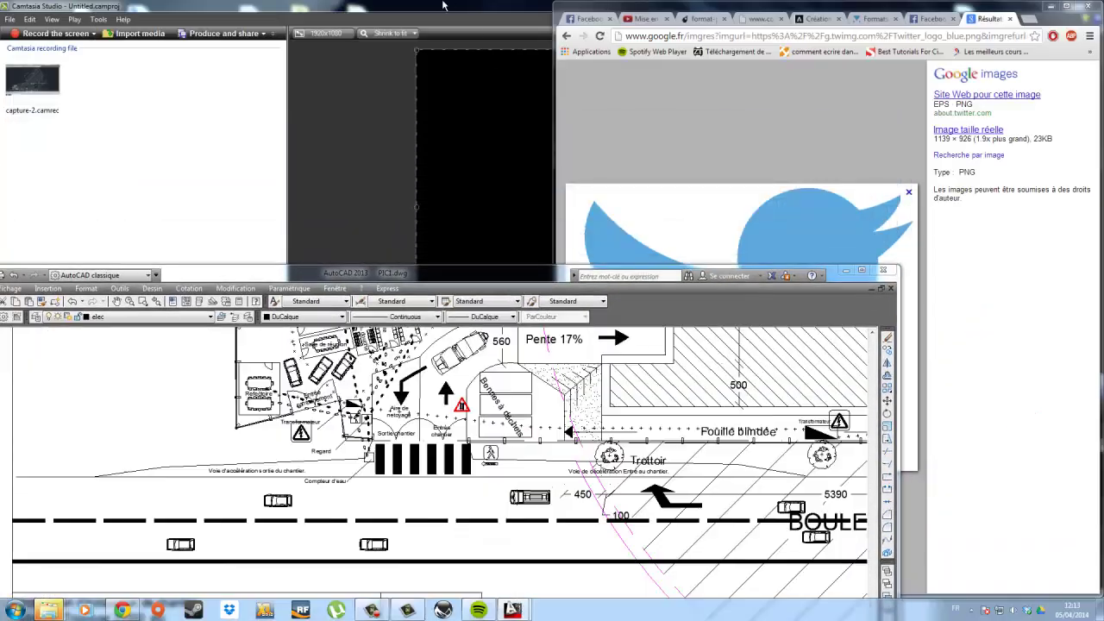
{"action": "left_click", "coordinate": [454, 15]}
{"action": "left_click", "coordinate": [626, 12]}
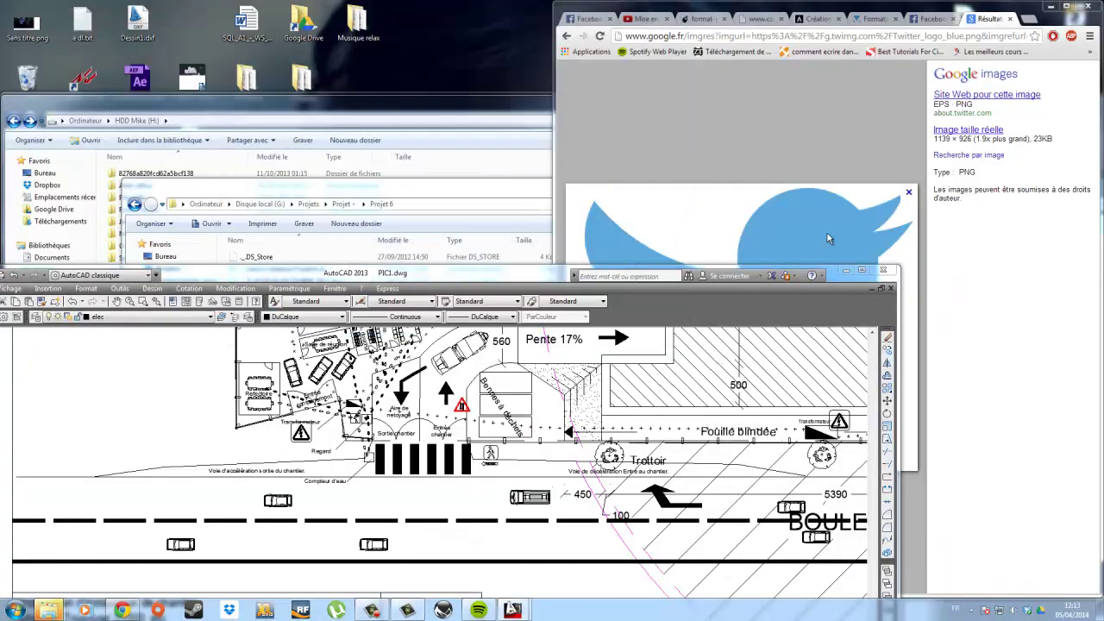
{"action": "left_click_drag", "start_coordinate": [758, 209], "coordinate": [500, 104]}
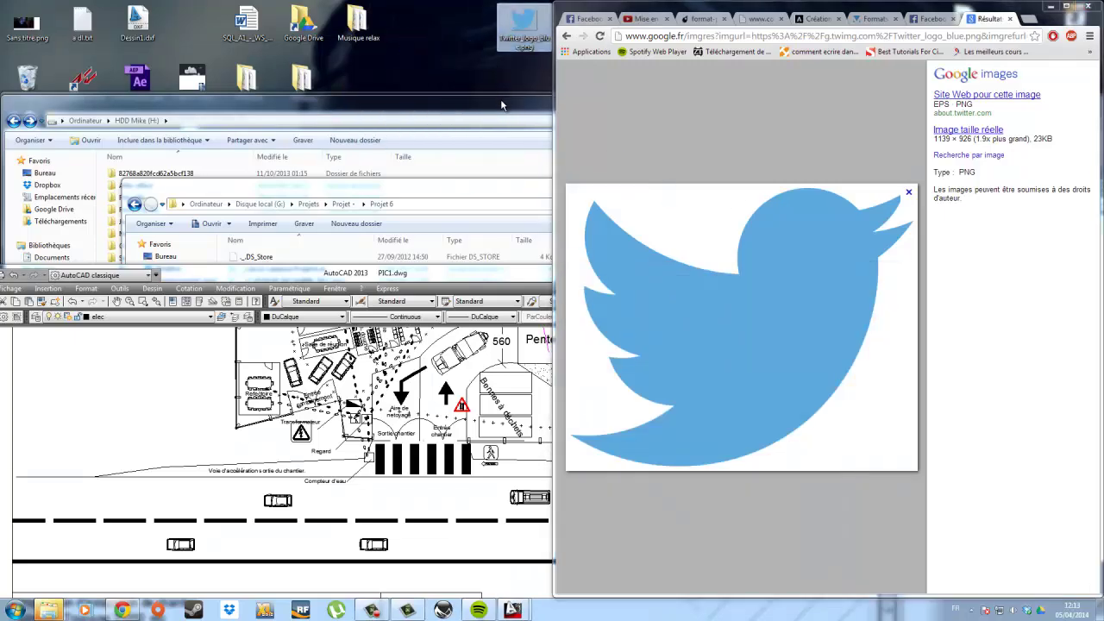
Return to AutoCAD maximized and attach Twitter_logo_blue.png from the desktop (Bureau) as a raster image reference.
{"action": "left_click", "coordinate": [468, 272]}
{"action": "double_click", "coordinate": [563, 276]}
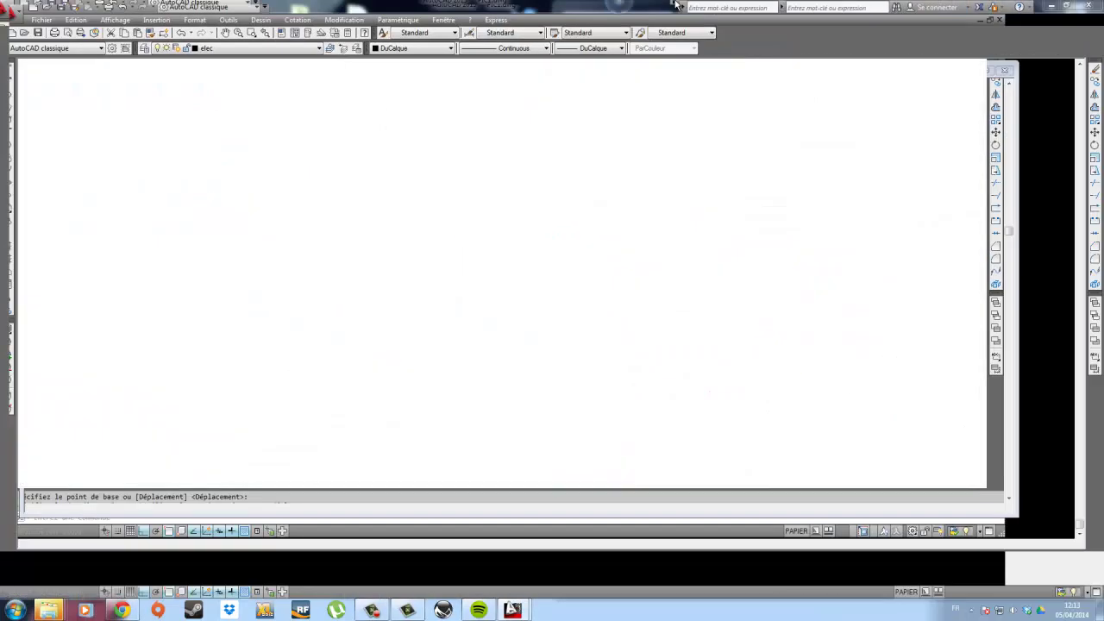
{"action": "left_click", "coordinate": [156, 20]}
{"action": "left_click", "coordinate": [205, 110]}
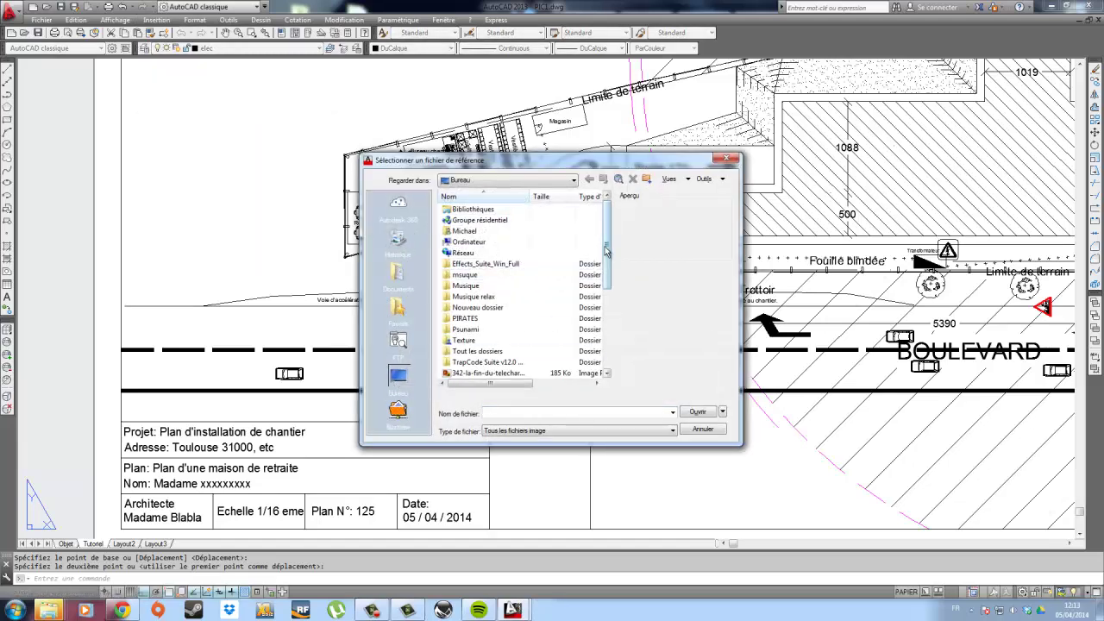
{"action": "left_click_drag", "start_coordinate": [606, 250], "coordinate": [606, 341]}
{"action": "left_click", "coordinate": [506, 320]}
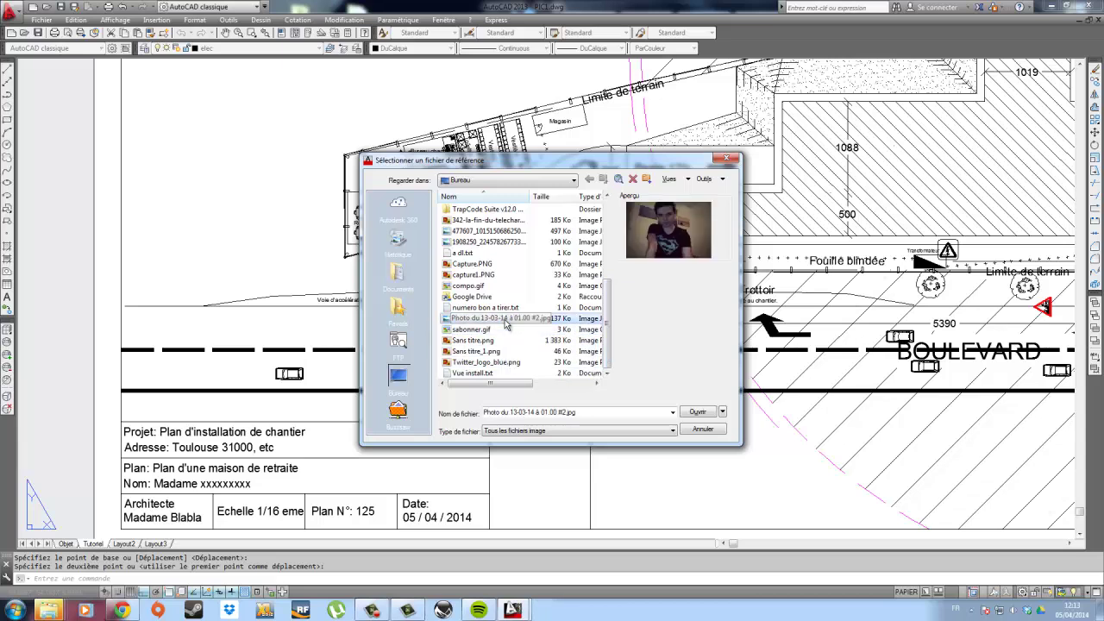
{"action": "key", "text": "Down"}
{"action": "key", "text": "Down"}
{"action": "key", "text": "Down"}
{"action": "key", "text": "Down"}
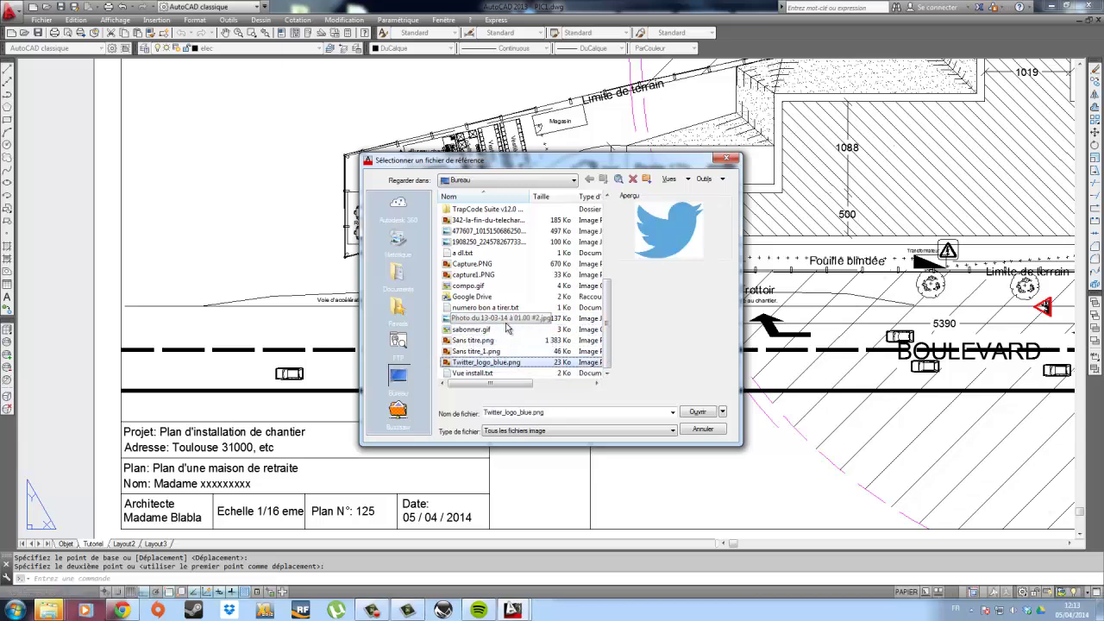
{"action": "left_click", "coordinate": [697, 413]}
{"action": "left_click", "coordinate": [562, 389]}
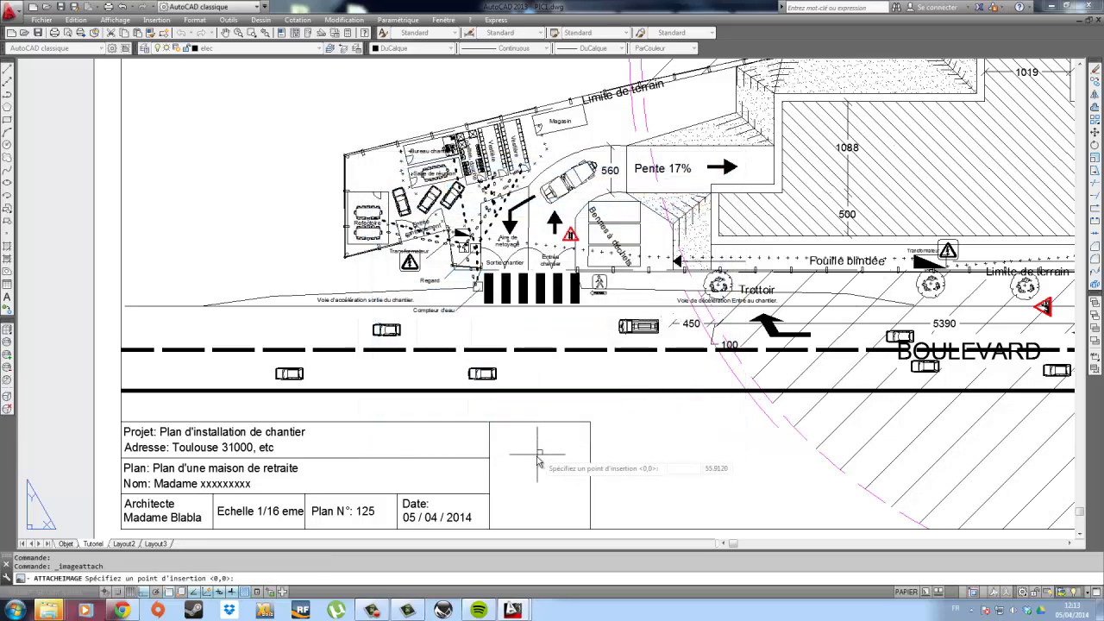
Place the logo just above the empty title block cell, starting at its upper-left corner and scaled slightly wider than the cell.
{"action": "middle_click_drag", "start_coordinate": [503, 440], "coordinate": [475, 281]}
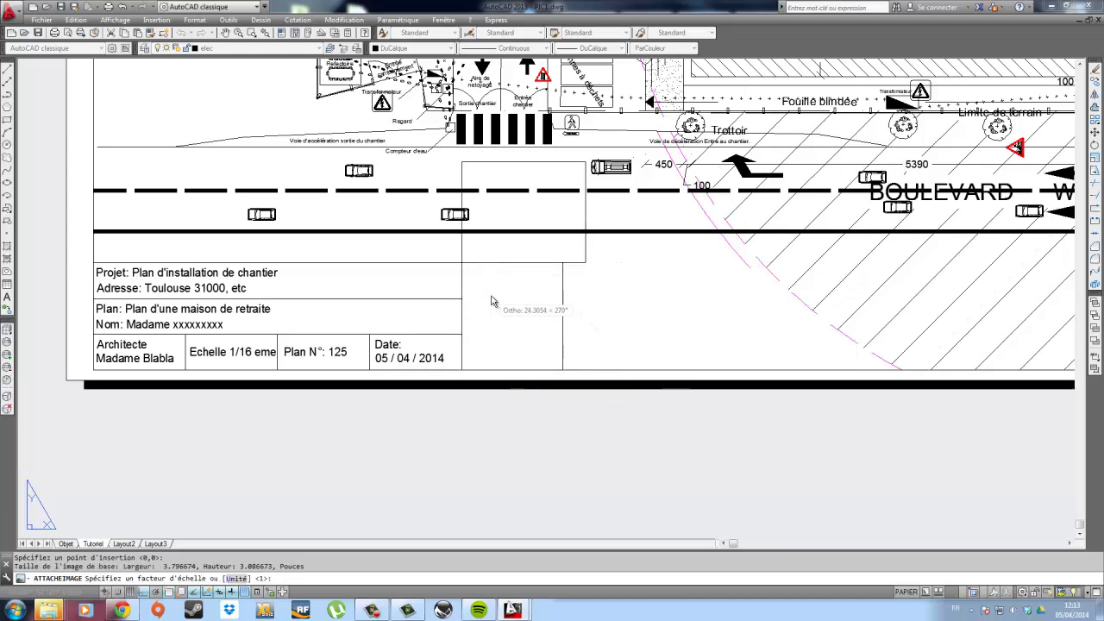
{"action": "left_click", "coordinate": [540, 202]}
{"action": "left_click", "coordinate": [522, 238]}
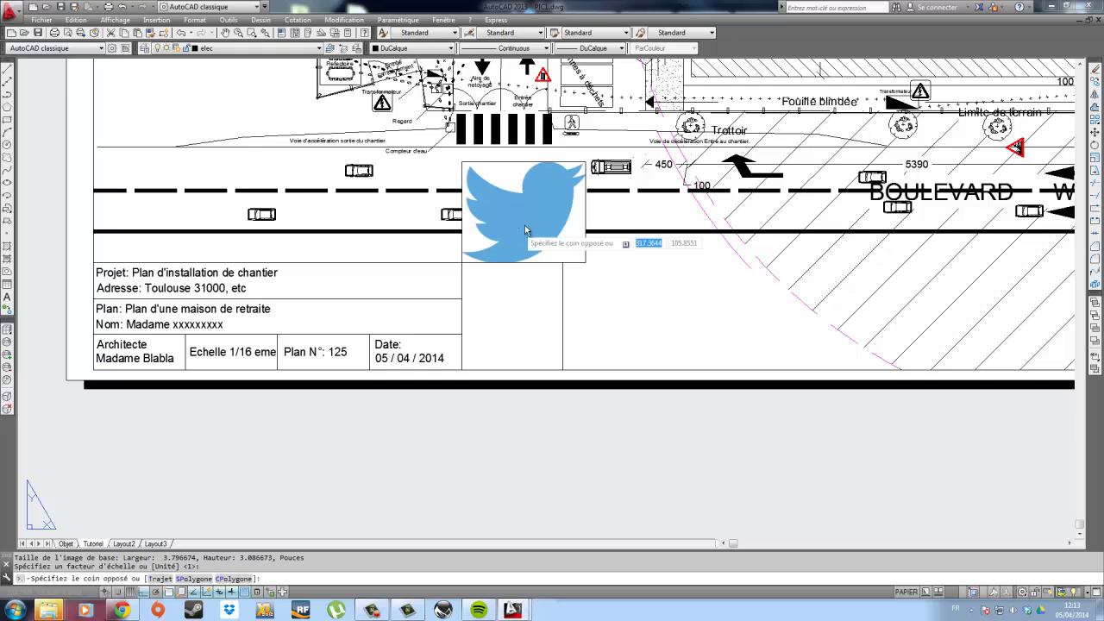
{"action": "key", "text": "Escape"}
Move the logo image straight down into the empty cell of the title block.
{"action": "left_click", "coordinate": [516, 162]}
{"action": "left_click", "coordinate": [505, 177]}
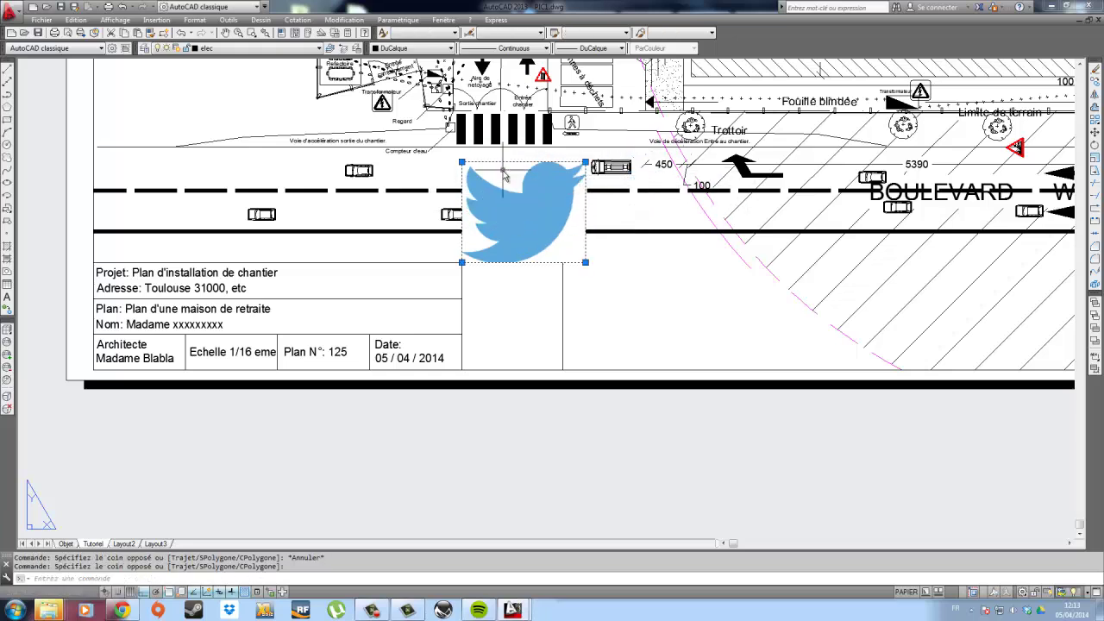
{"action": "left_click", "coordinate": [586, 263]}
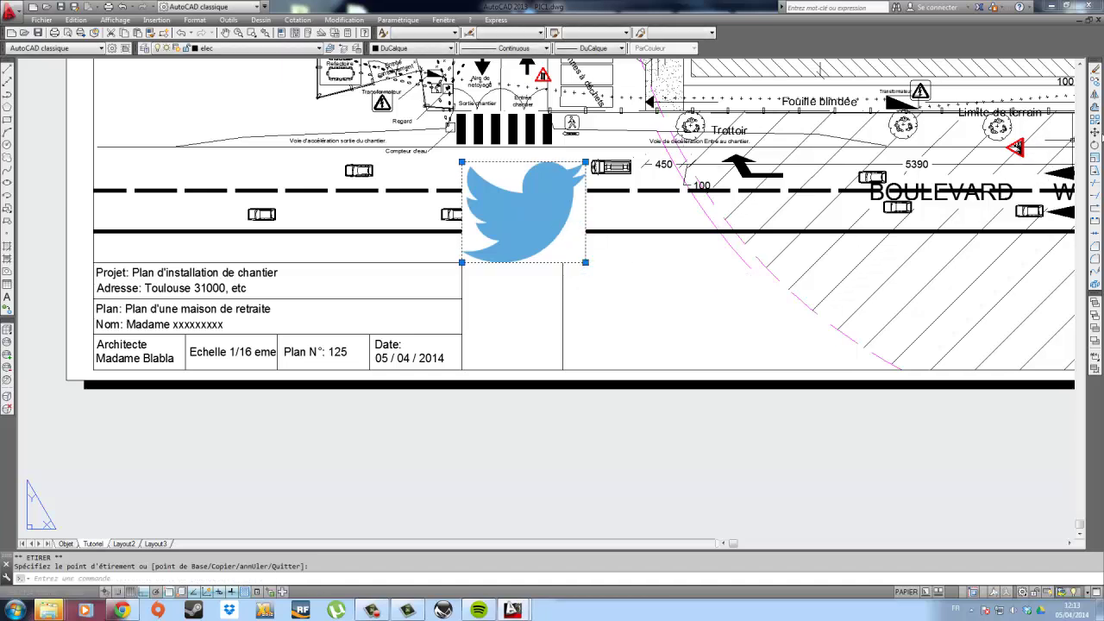
{"action": "left_click", "coordinate": [1098, 133]}
{"action": "left_click", "coordinate": [666, 288]}
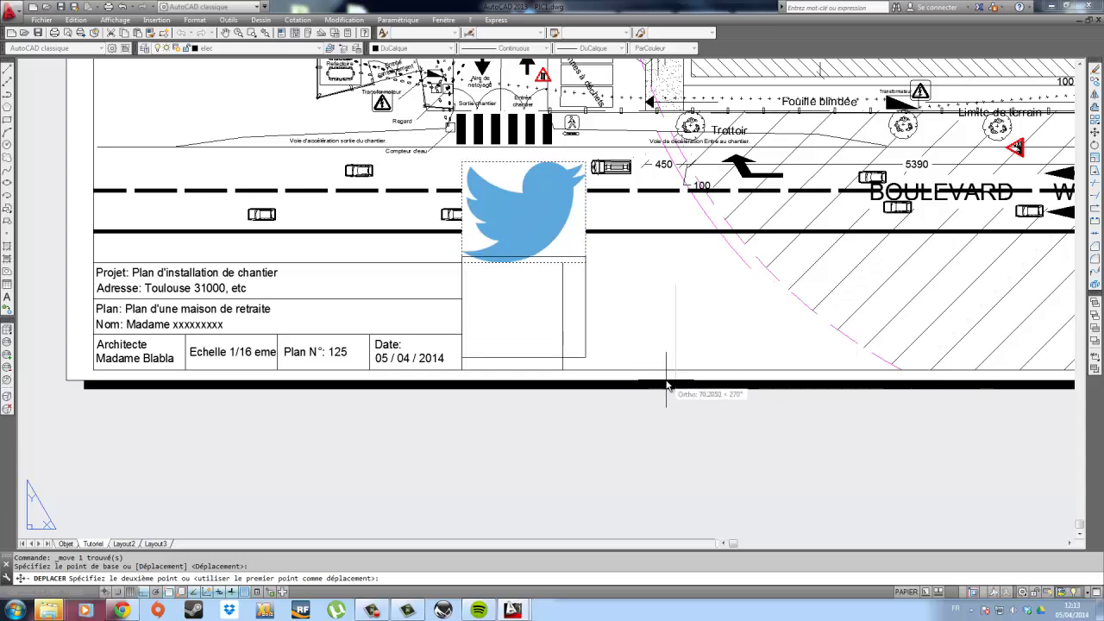
{"action": "left_click", "coordinate": [666, 393]}
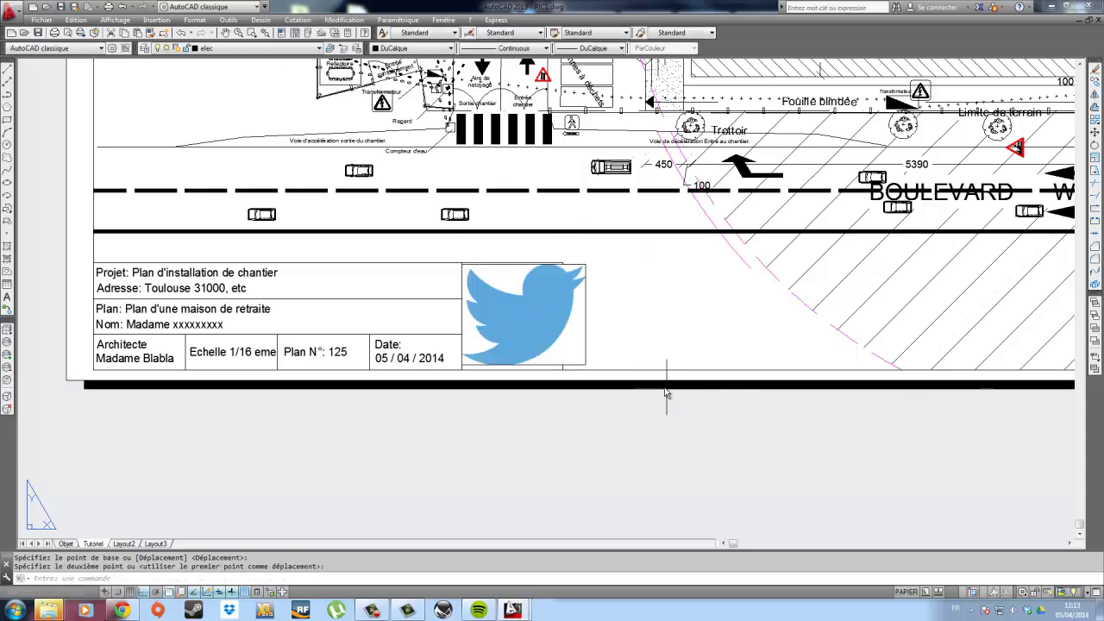
Turn Ortho off and shrink the logo by its upper-right corner until it fits within the cell's width.
{"action": "left_click", "coordinate": [579, 269]}
{"action": "left_click", "coordinate": [584, 265]}
{"action": "left_click", "coordinate": [585, 264]}
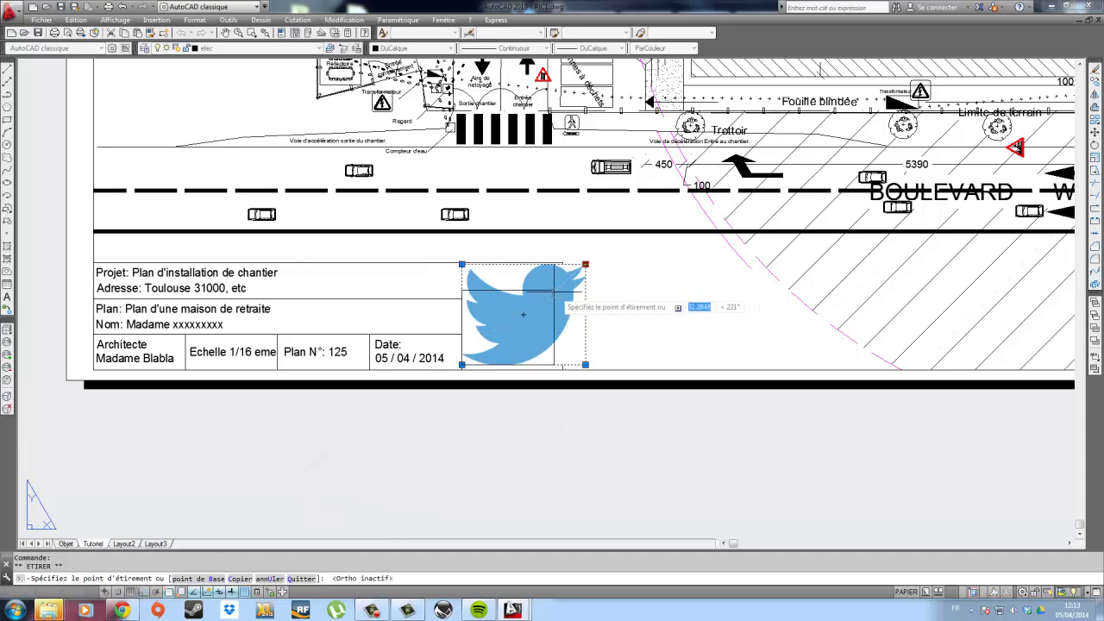
{"action": "key", "text": "F8"}
{"action": "scroll", "coordinate": [560, 284], "scroll_direction": "up", "scroll_amount": 6}
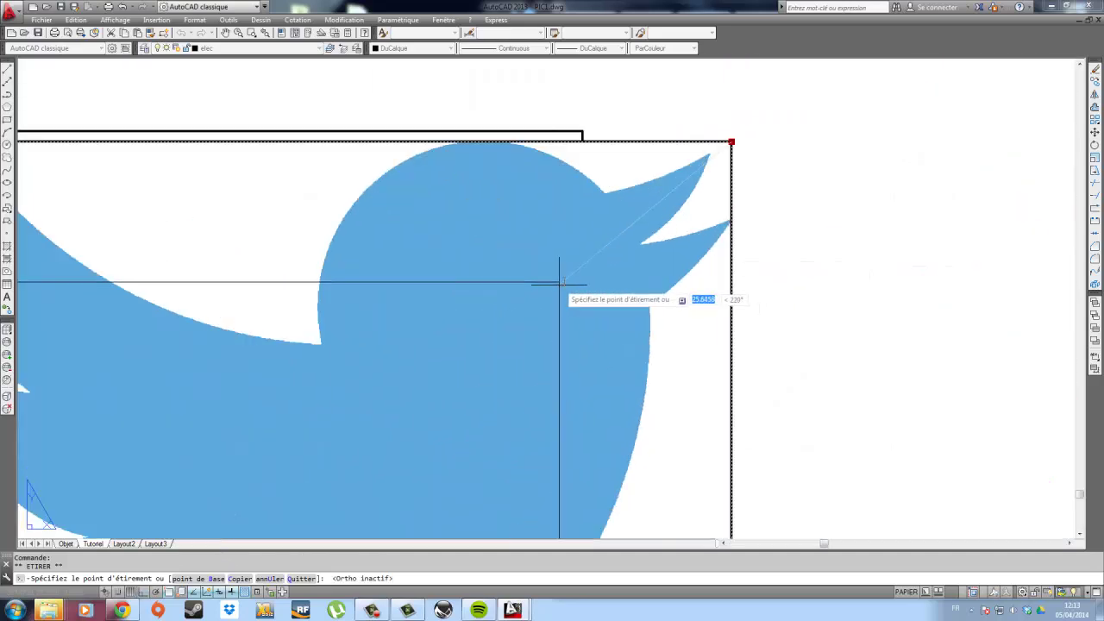
{"action": "left_click", "coordinate": [564, 276]}
Move the logo slightly to the right to centre it horizontally in its title block cell.
{"action": "scroll", "coordinate": [557, 299], "scroll_direction": "down", "scroll_amount": 3}
{"action": "middle_click_drag", "start_coordinate": [530, 333], "coordinate": [593, 299]}
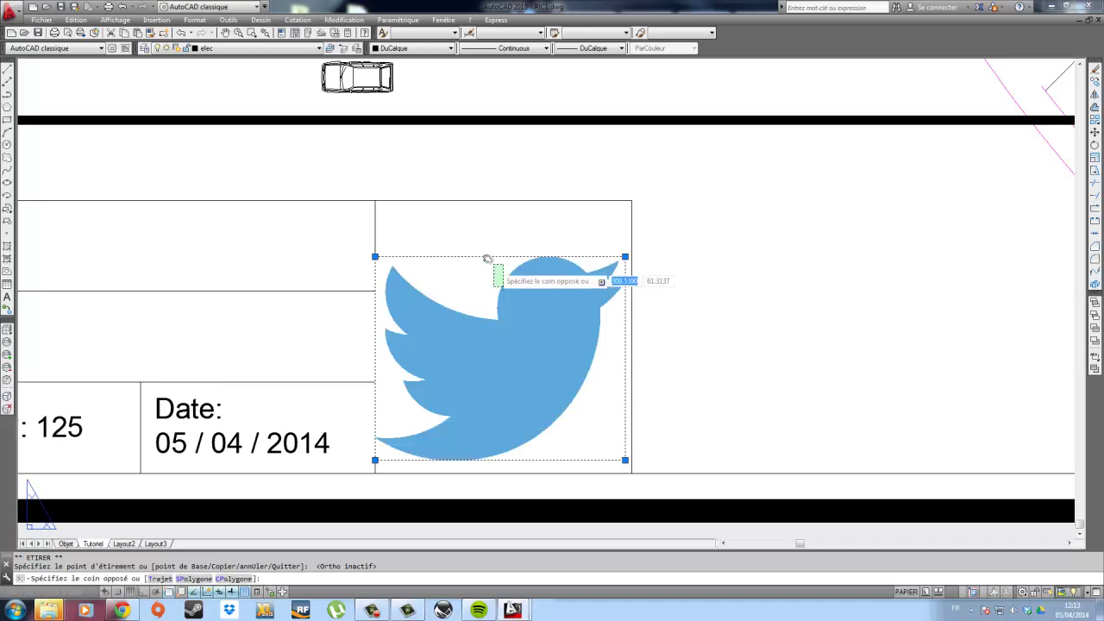
{"action": "left_click", "coordinate": [1066, 164]}
{"action": "left_click", "coordinate": [1095, 131]}
{"action": "left_click", "coordinate": [890, 256]}
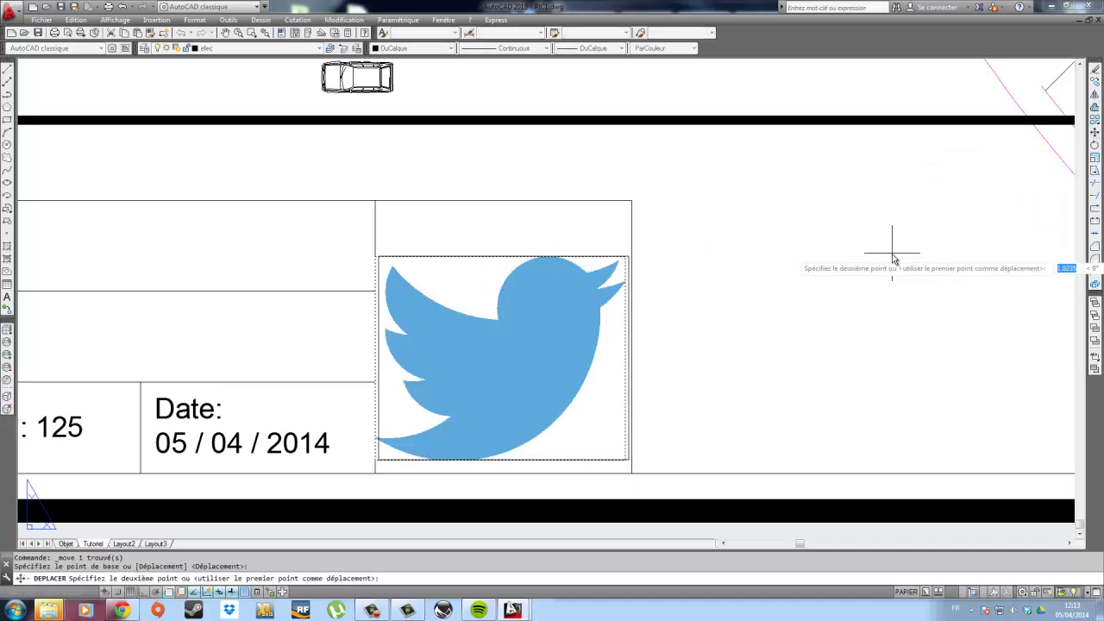
{"action": "key", "text": "Escape"}
{"action": "scroll", "coordinate": [759, 302], "scroll_direction": "down", "scroll_amount": 2}
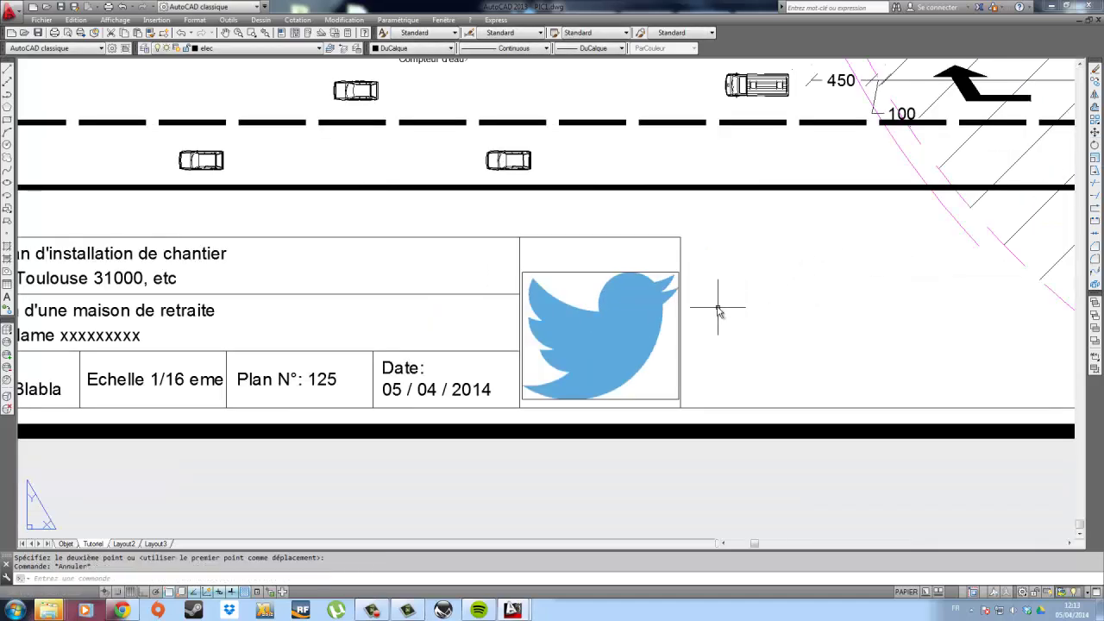
{"action": "scroll", "coordinate": [609, 282], "scroll_direction": "down", "scroll_amount": 1}
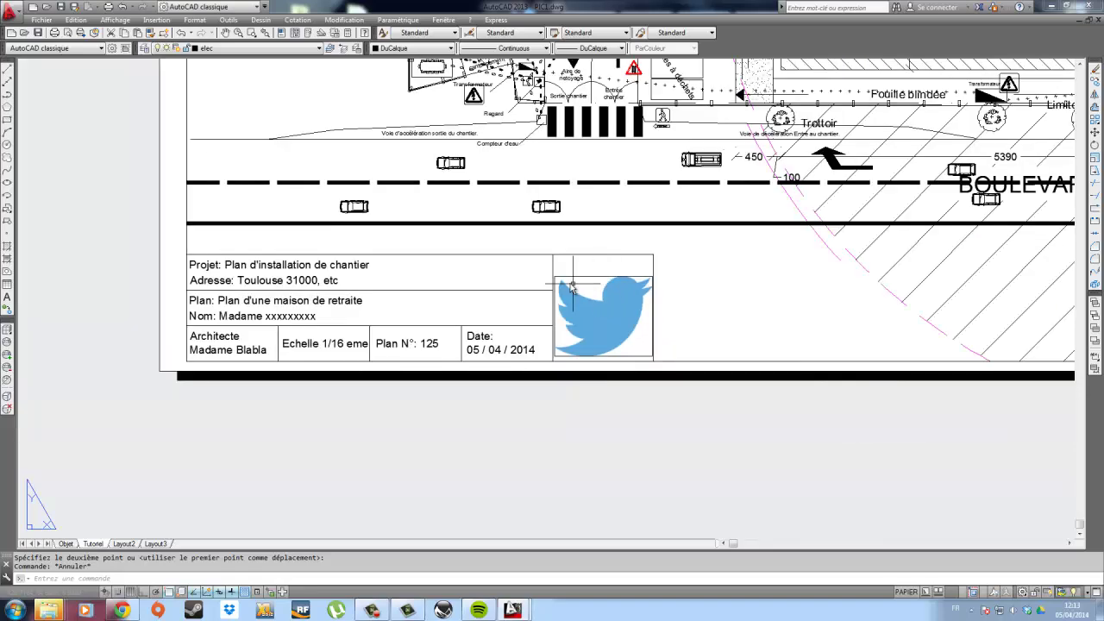
{"action": "scroll", "coordinate": [654, 298], "scroll_direction": "down", "scroll_amount": 5}
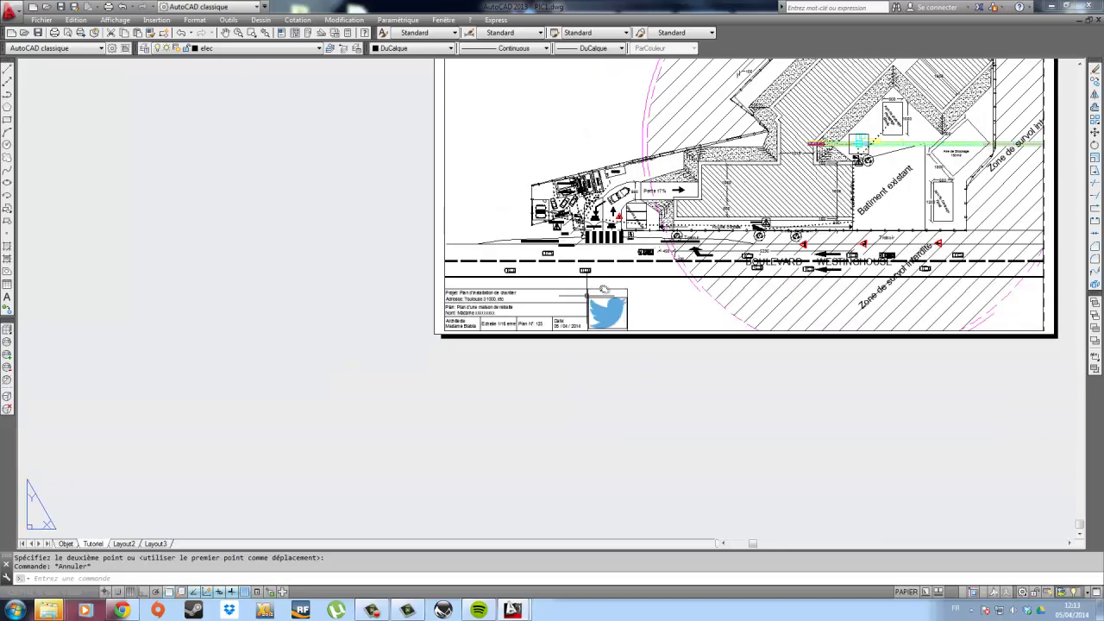
Examine the whole layout sheet and the site accommodation area up close.
{"action": "middle_click_drag", "start_coordinate": [565, 232], "coordinate": [493, 277]}
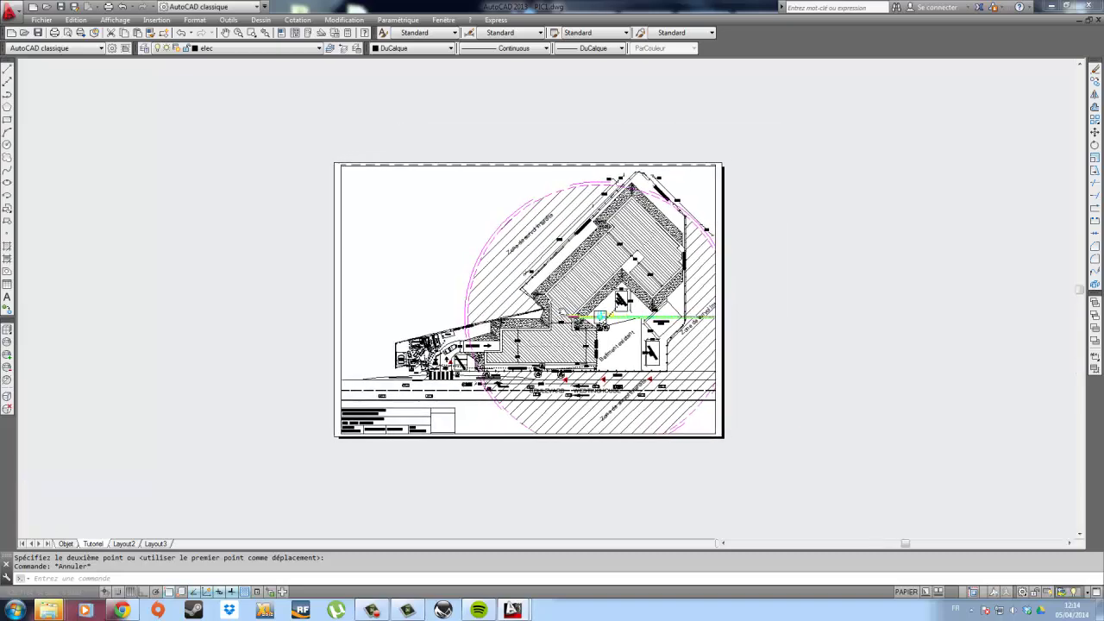
{"action": "scroll", "coordinate": [591, 298], "scroll_direction": "up", "scroll_amount": 2}
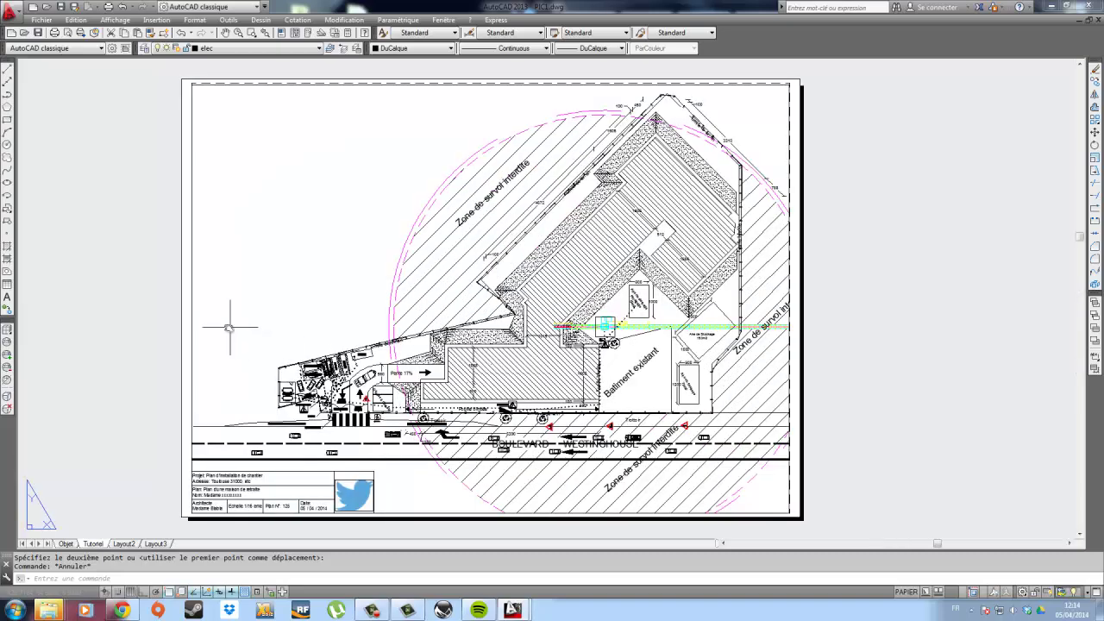
{"action": "scroll", "coordinate": [229, 327], "scroll_direction": "up", "scroll_amount": 8}
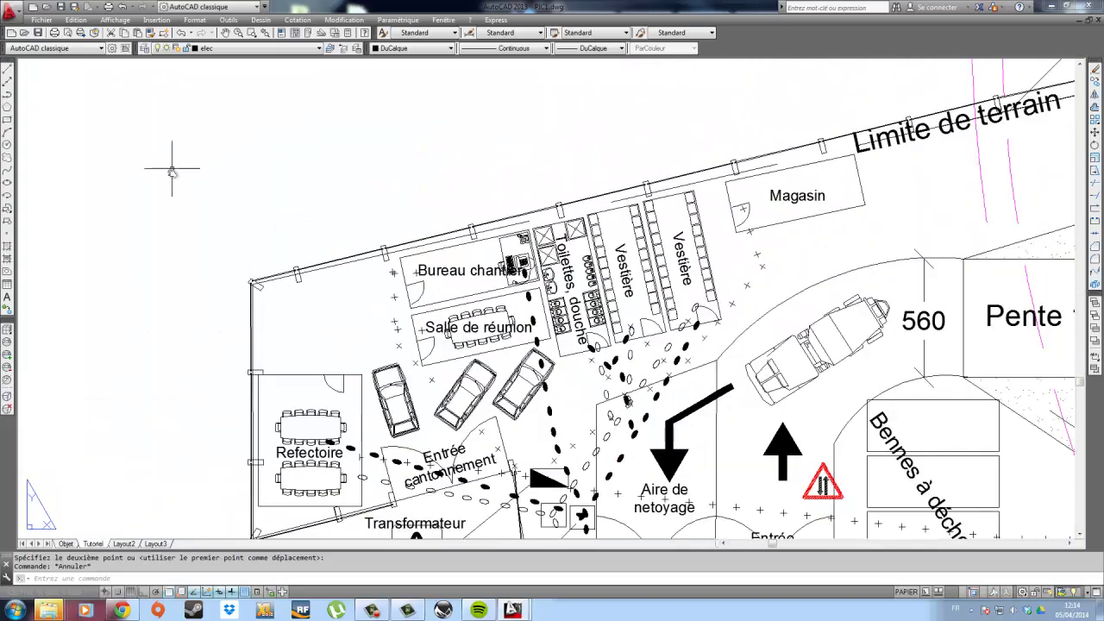
{"action": "scroll", "coordinate": [171, 171], "scroll_direction": "down", "scroll_amount": 8}
{"action": "scroll", "coordinate": [438, 384], "scroll_direction": "up", "scroll_amount": 2}
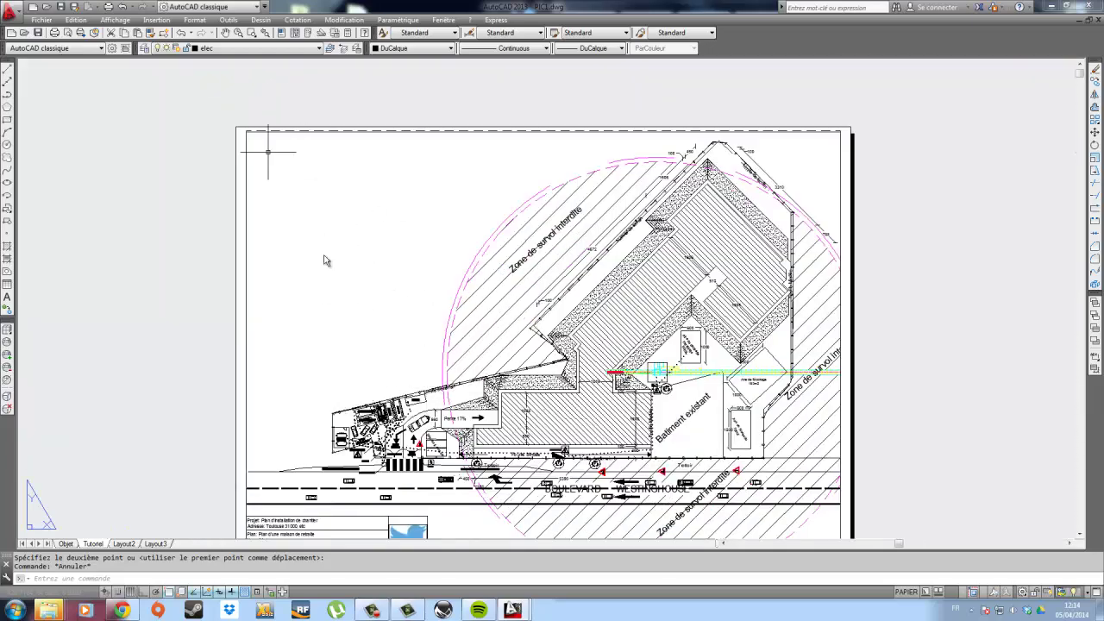
{"action": "middle_click_drag", "start_coordinate": [397, 450], "coordinate": [401, 400]}
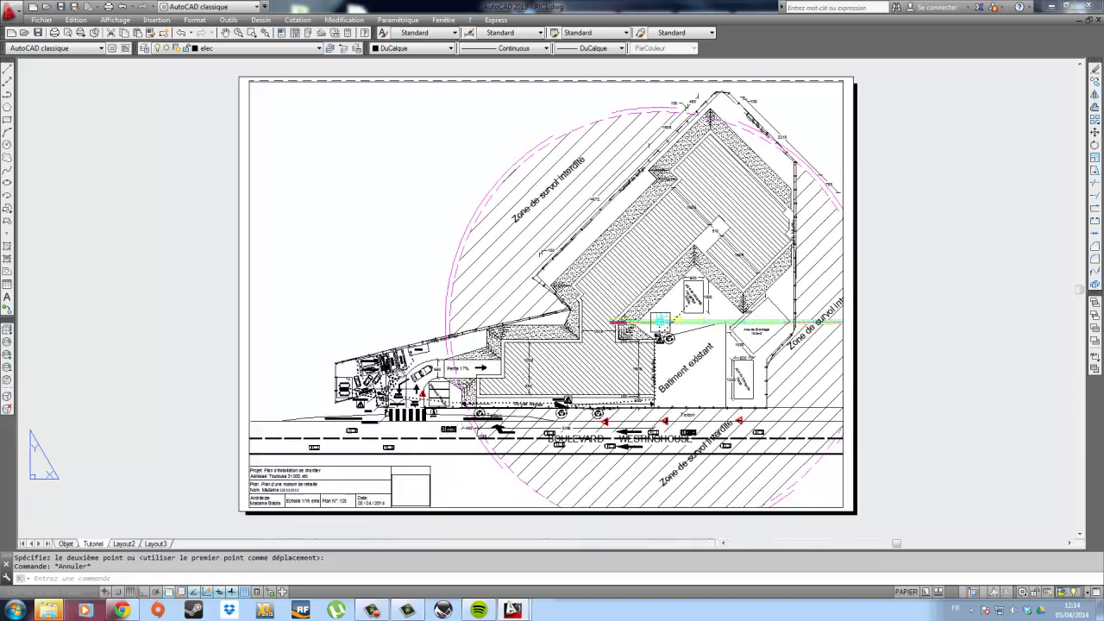
{"action": "scroll", "coordinate": [358, 418], "scroll_direction": "up", "scroll_amount": 2}
{"action": "scroll", "coordinate": [365, 339], "scroll_direction": "down", "scroll_amount": 4}
{"action": "middle_click_drag", "start_coordinate": [405, 311], "coordinate": [403, 367]}
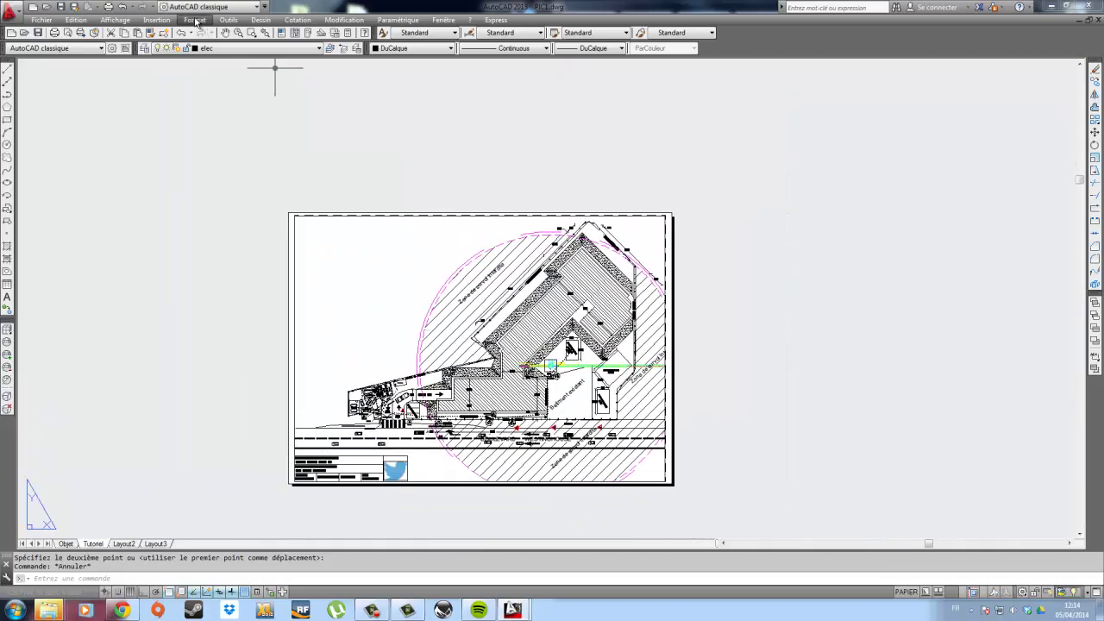
Create a second single viewport in the empty upper-left area of the sheet, from the frame's corner to beside the hatched no-fly zone.
{"action": "left_click", "coordinate": [157, 20]}
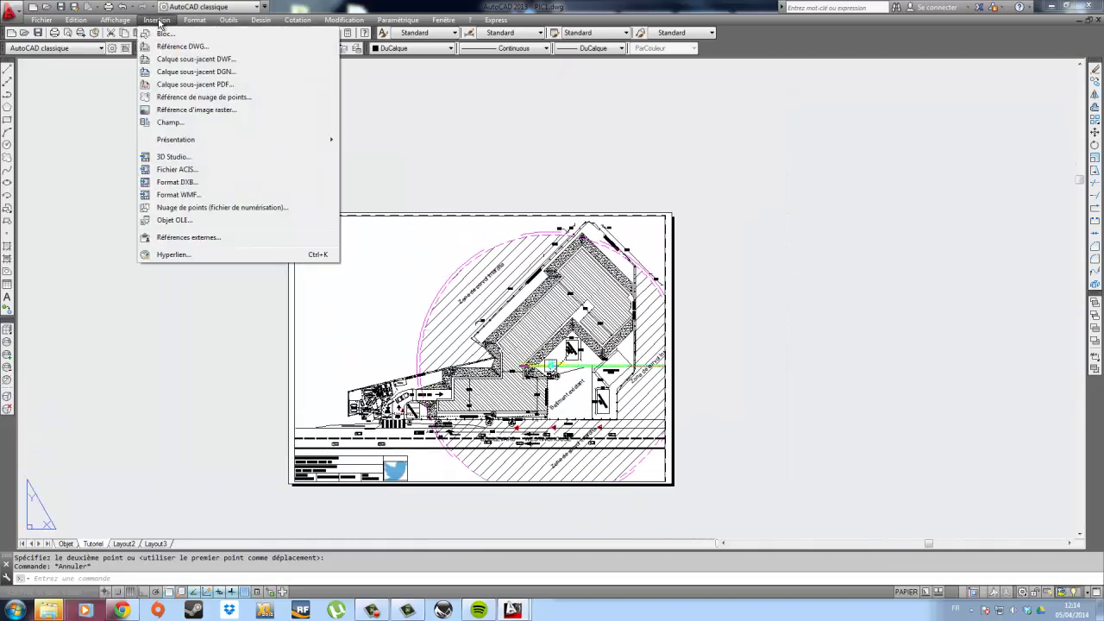
{"action": "mouse_move", "coordinate": [100, 21]}
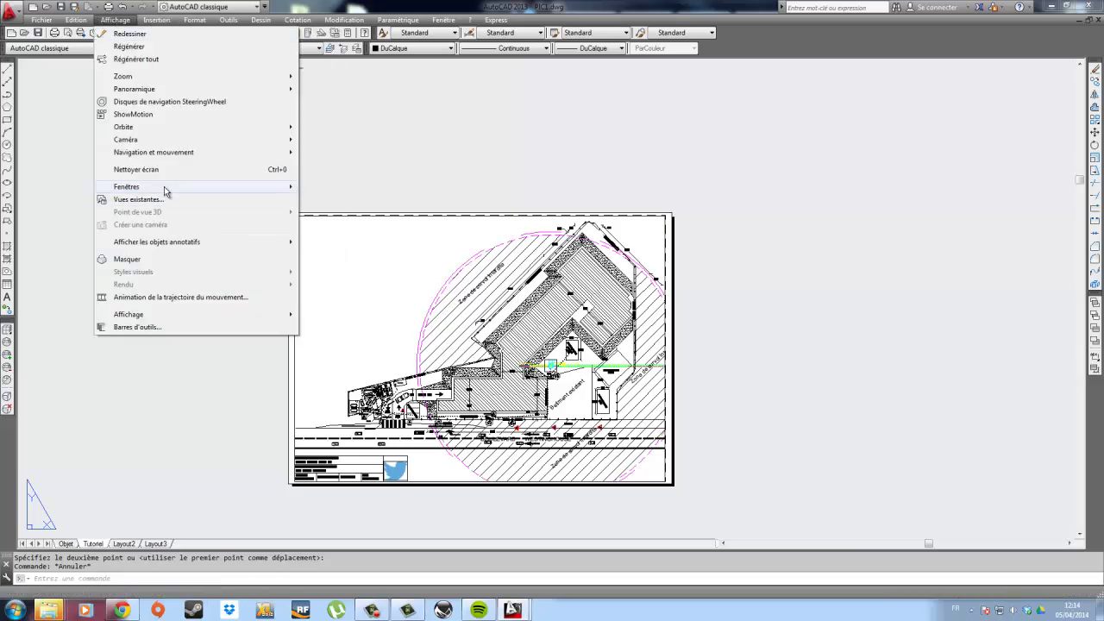
{"action": "mouse_move", "coordinate": [164, 186]}
{"action": "left_click", "coordinate": [350, 200]}
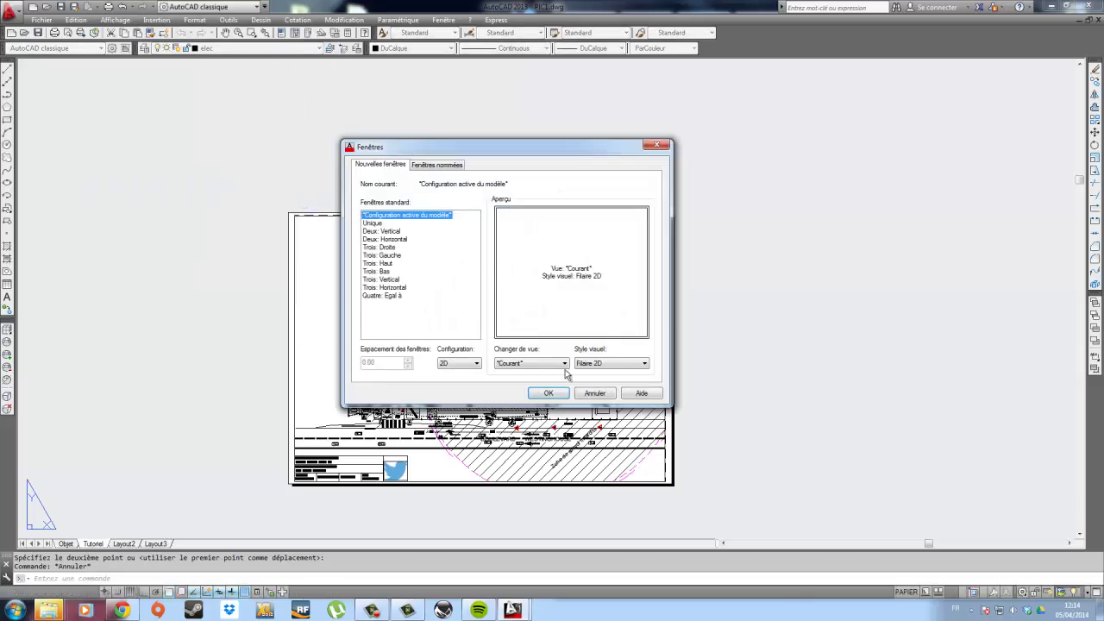
{"action": "left_click", "coordinate": [548, 392]}
{"action": "left_click", "coordinate": [295, 215]}
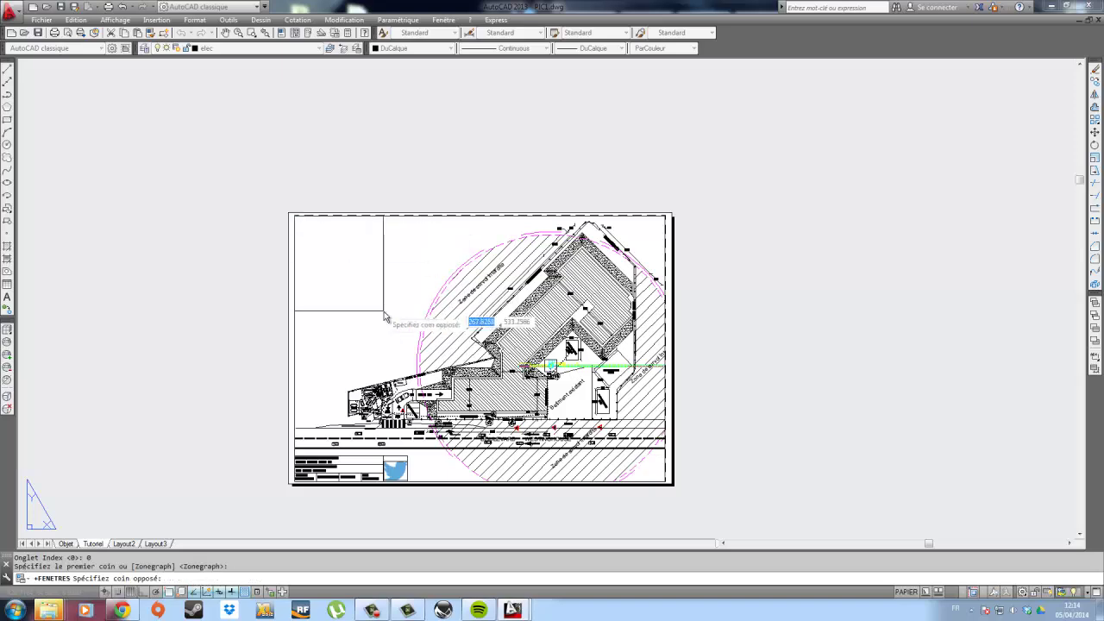
{"action": "left_click", "coordinate": [409, 342]}
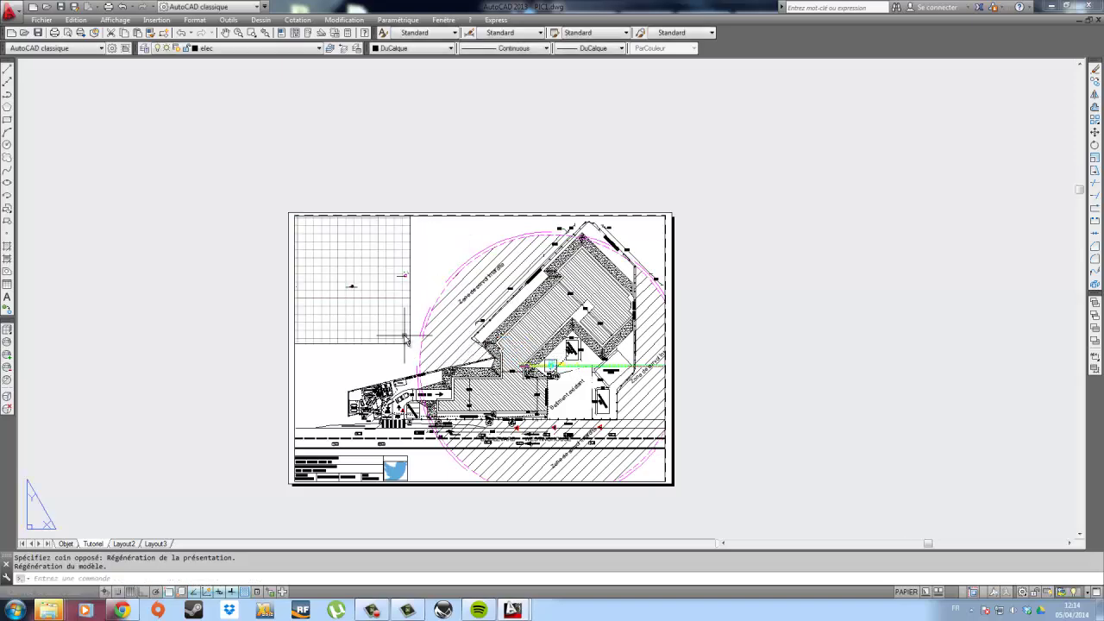
Activate the new viewport and enlarge its view on the site accommodation and construction entrance area.
{"action": "scroll", "coordinate": [362, 295], "scroll_direction": "up", "scroll_amount": 6}
{"action": "double_click", "coordinate": [340, 293]}
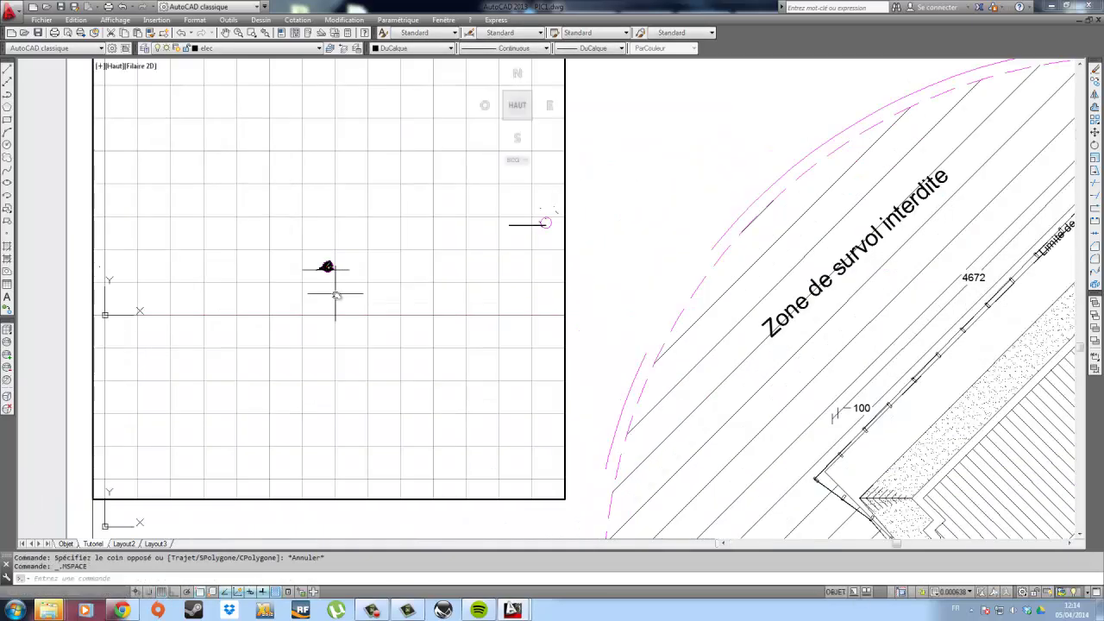
{"action": "scroll", "coordinate": [335, 293], "scroll_direction": "down", "scroll_amount": 5}
{"action": "middle_click_drag", "start_coordinate": [319, 275], "coordinate": [396, 448]}
{"action": "scroll", "coordinate": [371, 328], "scroll_direction": "up", "scroll_amount": 6}
{"action": "middle_click_drag", "start_coordinate": [349, 329], "coordinate": [483, 411]}
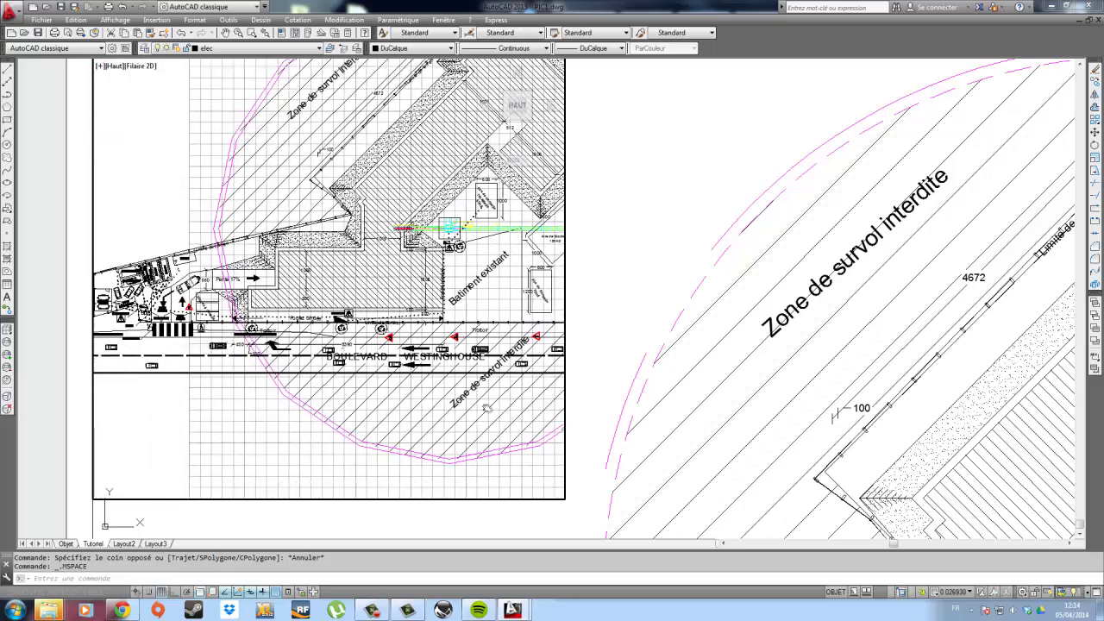
{"action": "middle_click_drag", "start_coordinate": [176, 329], "coordinate": [339, 305]}
{"action": "scroll", "coordinate": [332, 284], "scroll_direction": "up", "scroll_amount": 5}
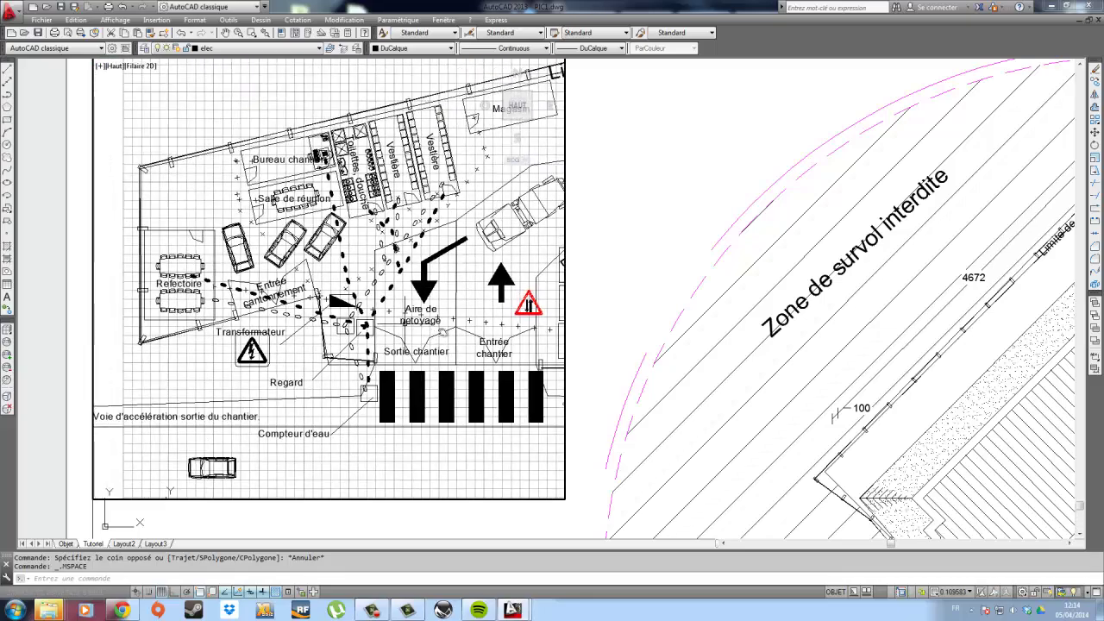
Turn off the grid in the detail viewport, recentre the accommodation area in it and return to paper space.
{"action": "left_click", "coordinate": [168, 592]}
{"action": "middle_click_drag", "start_coordinate": [282, 346], "coordinate": [242, 345]}
{"action": "double_click", "coordinate": [36, 202]}
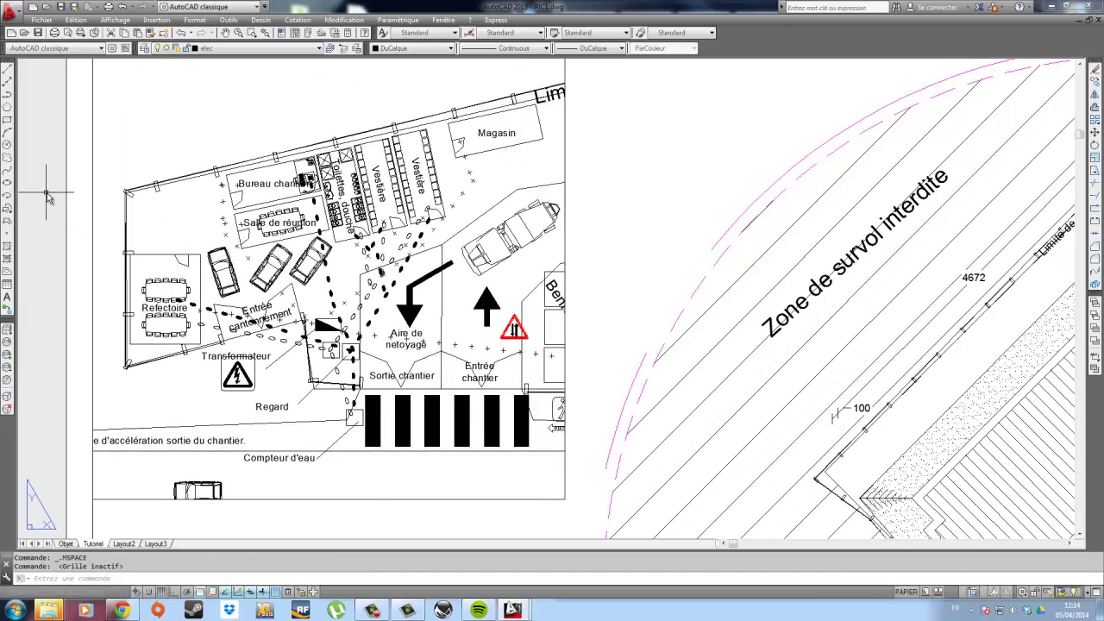
{"action": "scroll", "coordinate": [258, 182], "scroll_direction": "down", "scroll_amount": 4}
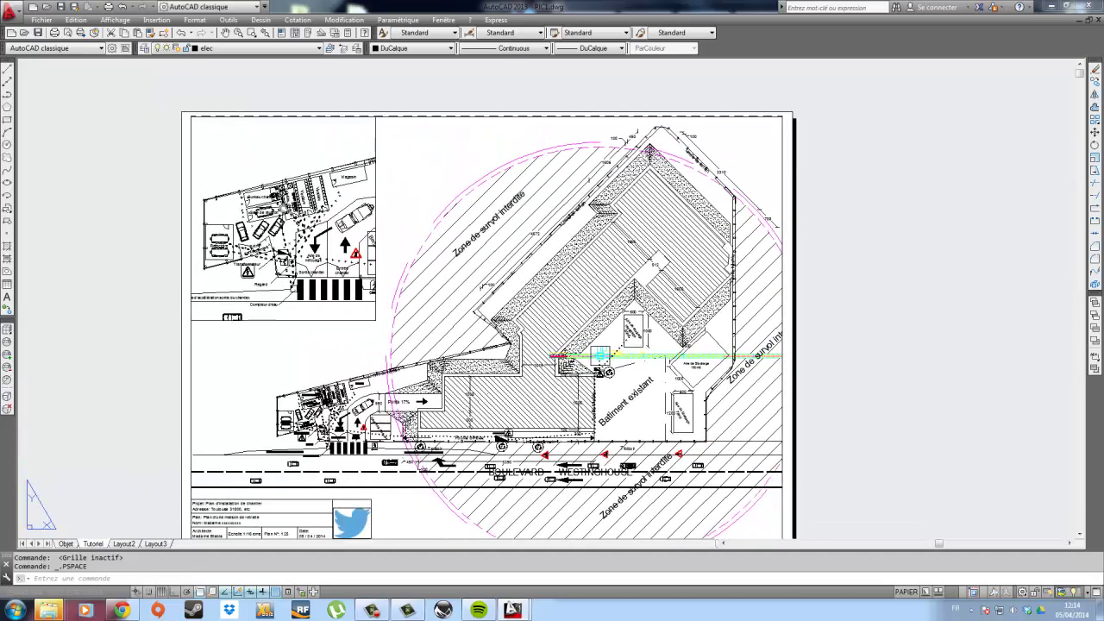
Recentre the accommodation area in the detail viewport, try the 1:10 scale and set the viewport scale to 1:8.
{"action": "double_click", "coordinate": [283, 162]}
{"action": "middle_click_drag", "start_coordinate": [283, 225], "coordinate": [284, 205]}
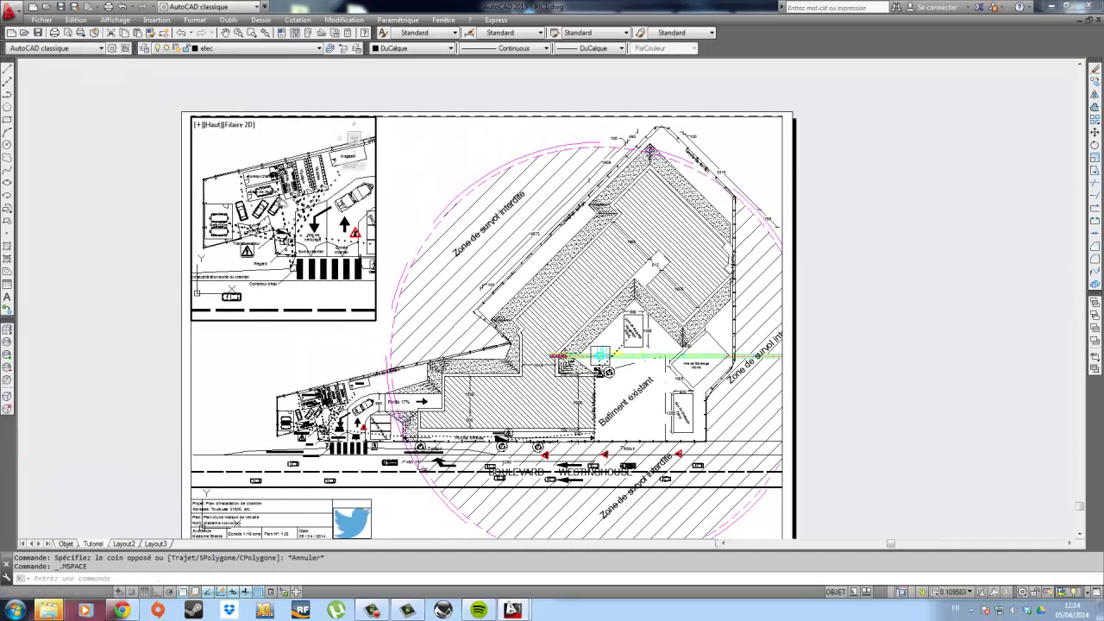
{"action": "scroll", "coordinate": [231, 289], "scroll_direction": "up", "scroll_amount": 1}
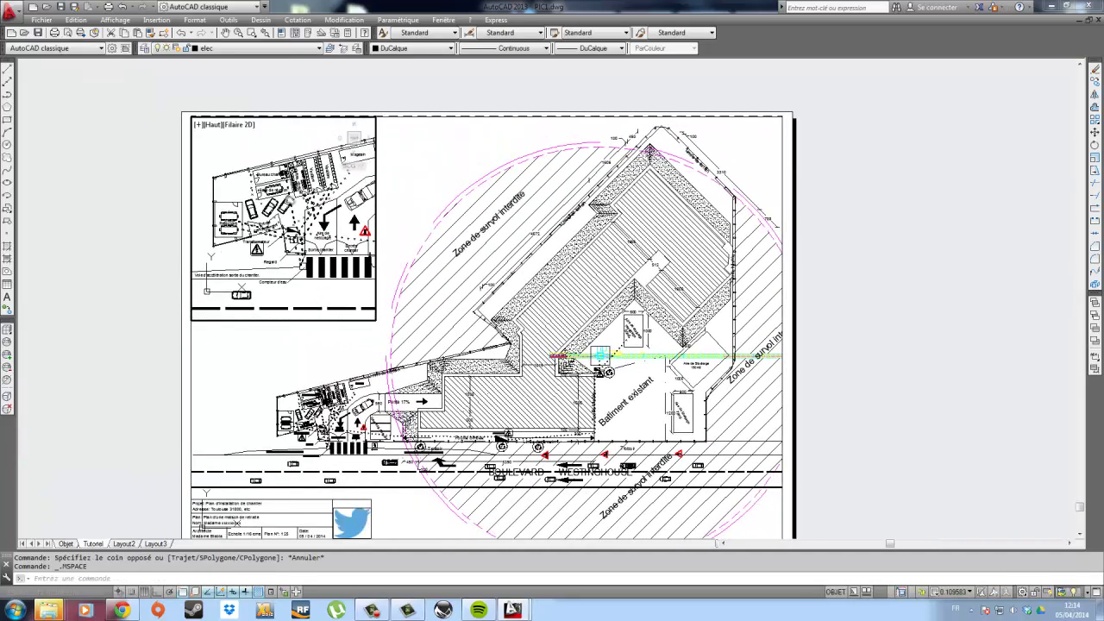
{"action": "left_click", "coordinate": [946, 591]}
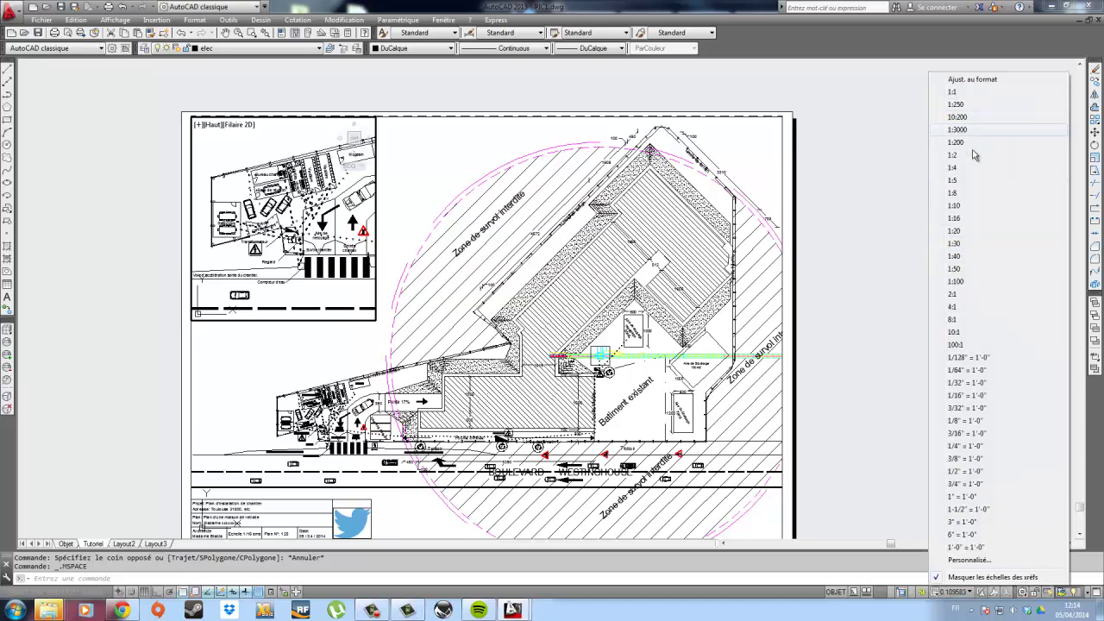
{"action": "left_click", "coordinate": [954, 205]}
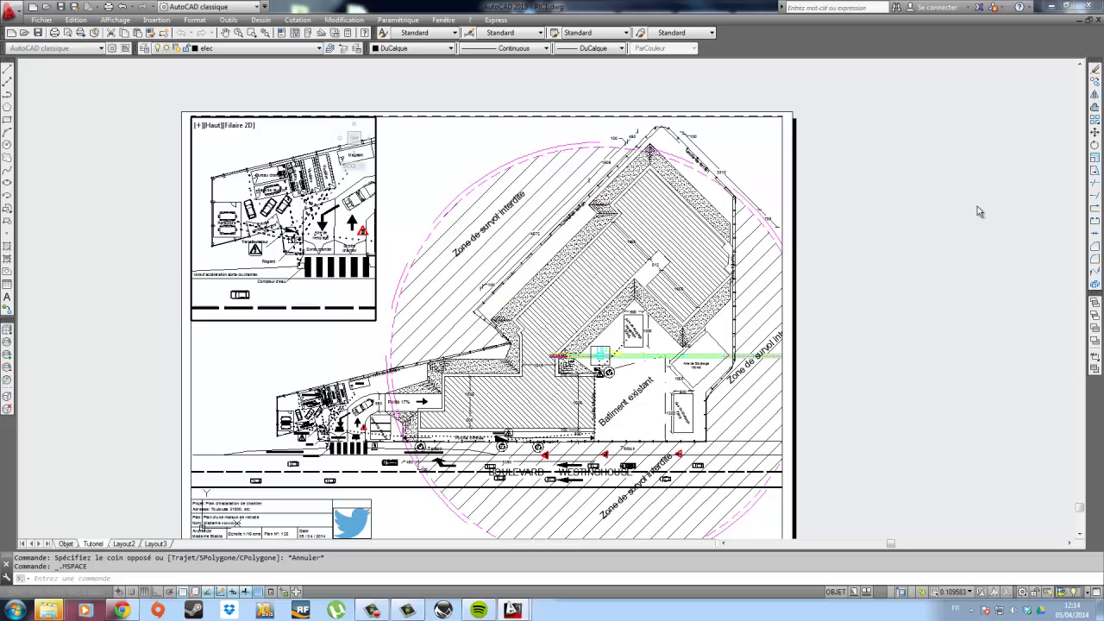
{"action": "left_click", "coordinate": [959, 593]}
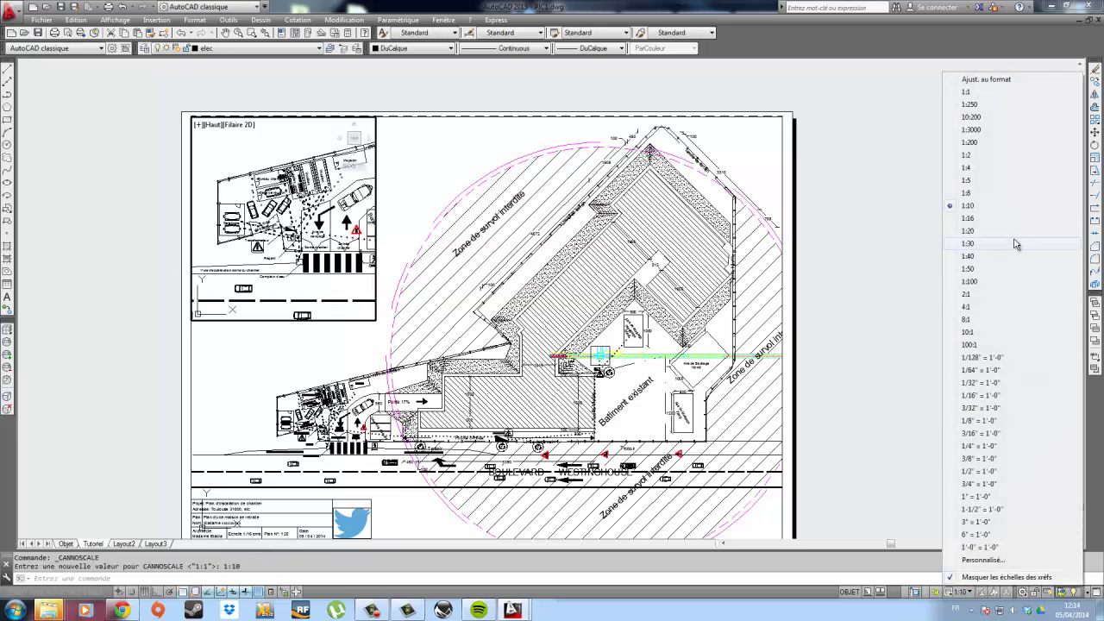
{"action": "left_click", "coordinate": [992, 194]}
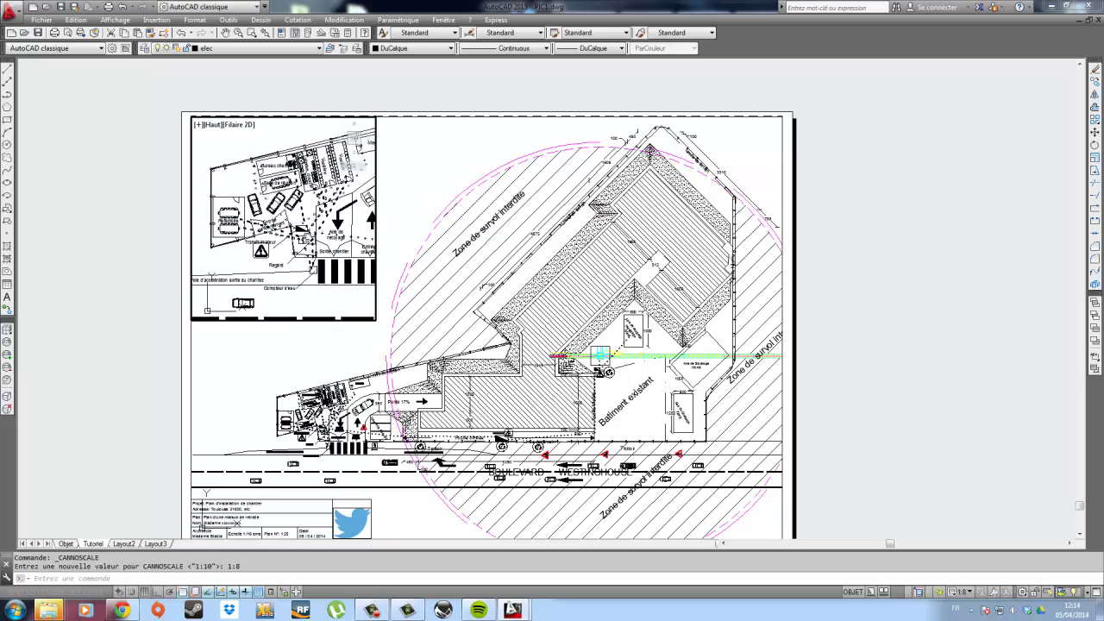
{"action": "double_click", "coordinate": [938, 210]}
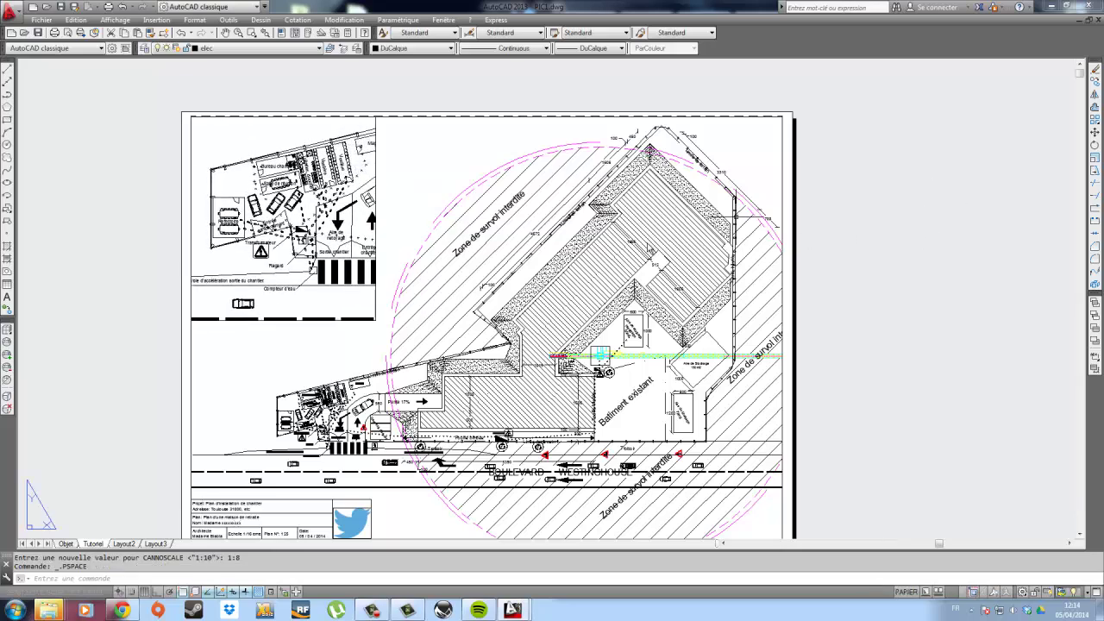
Shift the plan slightly upward inside the detail viewport to show more of the road, and return to paper space.
{"action": "middle_click_drag", "start_coordinate": [432, 297], "coordinate": [484, 235]}
{"action": "double_click", "coordinate": [411, 193]}
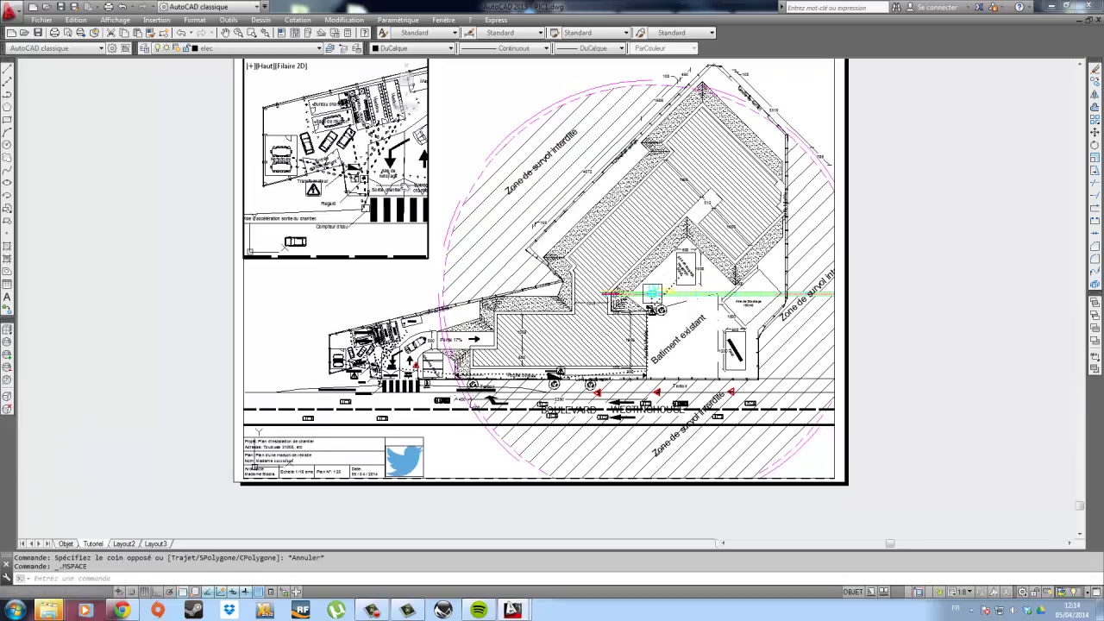
{"action": "middle_click_drag", "start_coordinate": [408, 193], "coordinate": [410, 178]}
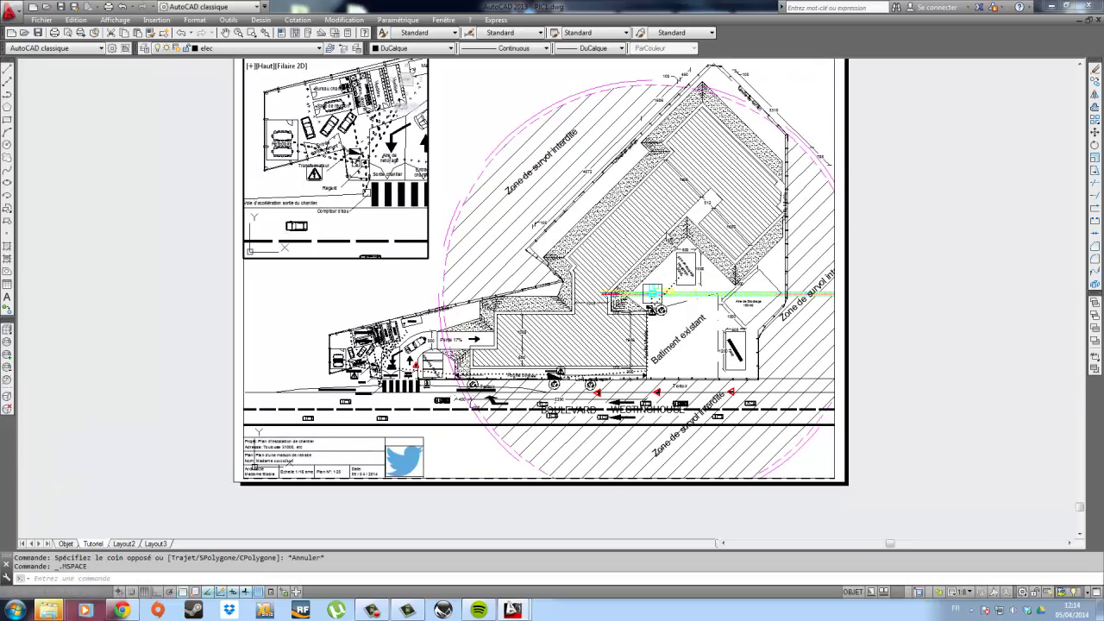
{"action": "double_click", "coordinate": [912, 241]}
{"action": "middle_click_drag", "start_coordinate": [814, 244], "coordinate": [752, 324]}
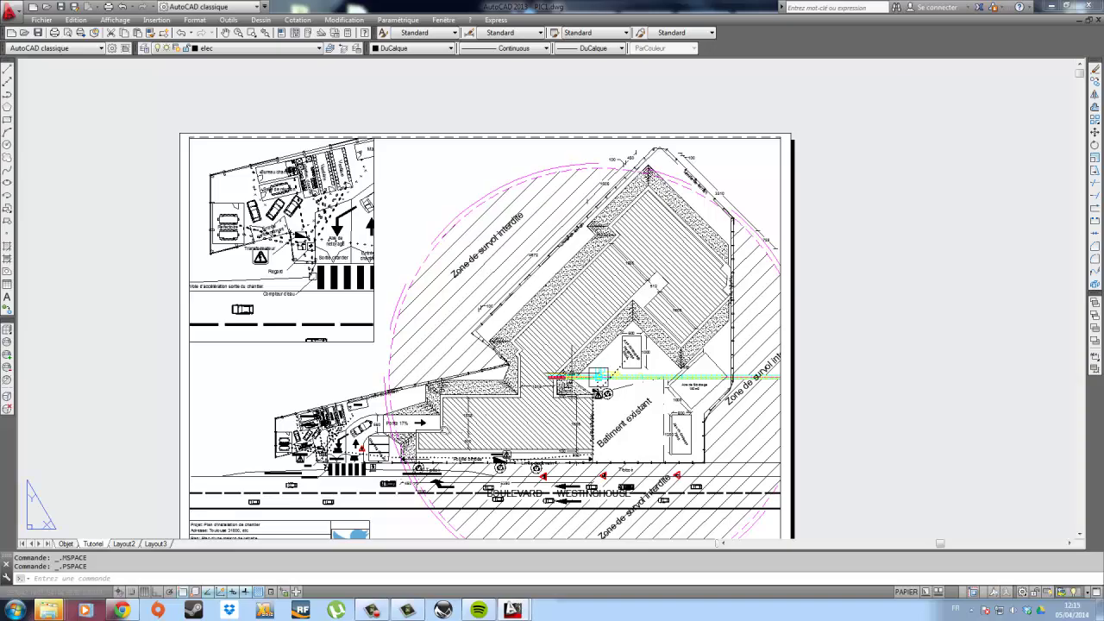
Copy the "Echelle 1/16 eme" text from the title block to the upper-left corner of the detail viewport.
{"action": "middle_click_drag", "start_coordinate": [284, 497], "coordinate": [361, 402]}
{"action": "scroll", "coordinate": [379, 371], "scroll_direction": "up", "scroll_amount": 4}
{"action": "middle_click_drag", "start_coordinate": [345, 524], "coordinate": [422, 386]}
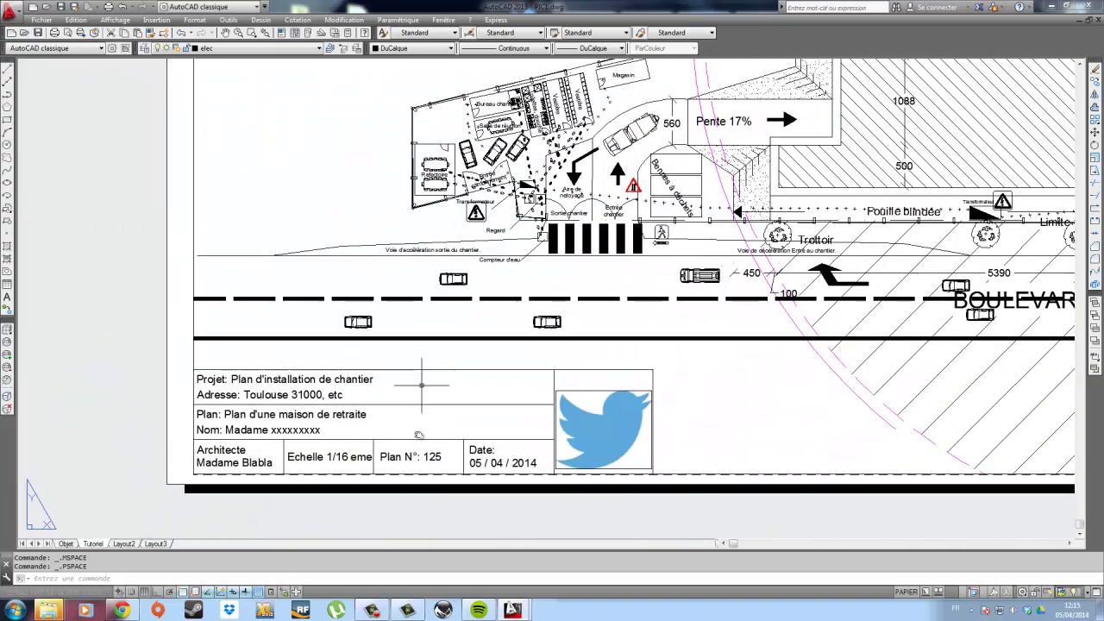
{"action": "left_click", "coordinate": [334, 460]}
{"action": "left_click", "coordinate": [1093, 97]}
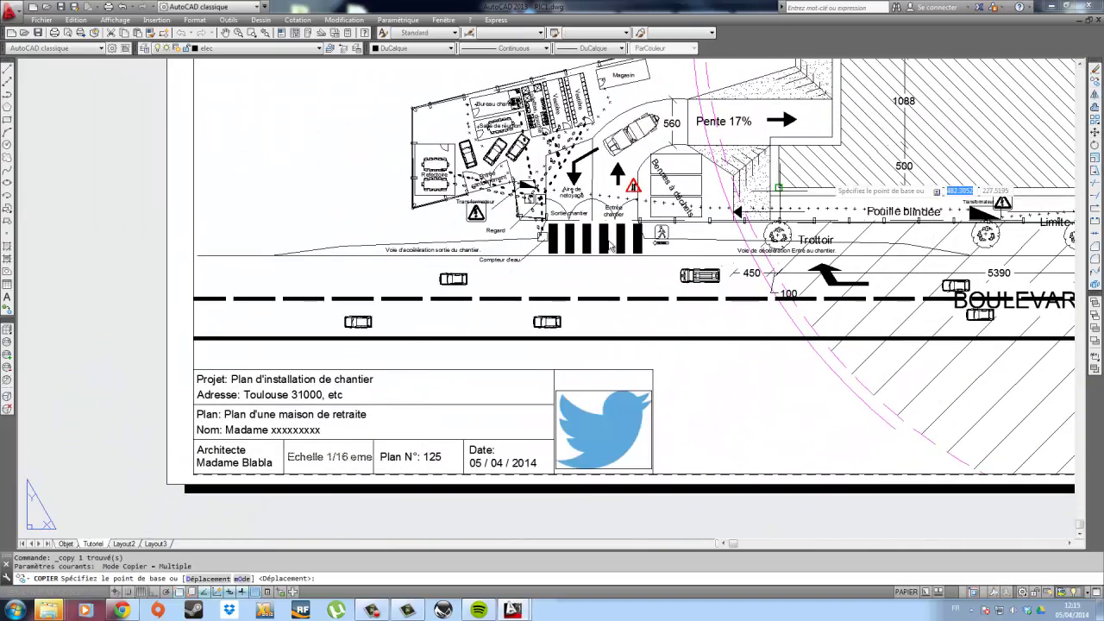
{"action": "scroll", "coordinate": [294, 220], "scroll_direction": "down", "scroll_amount": 2}
{"action": "left_click", "coordinate": [286, 226]}
{"action": "middle_click_drag", "start_coordinate": [303, 166], "coordinate": [277, 472]}
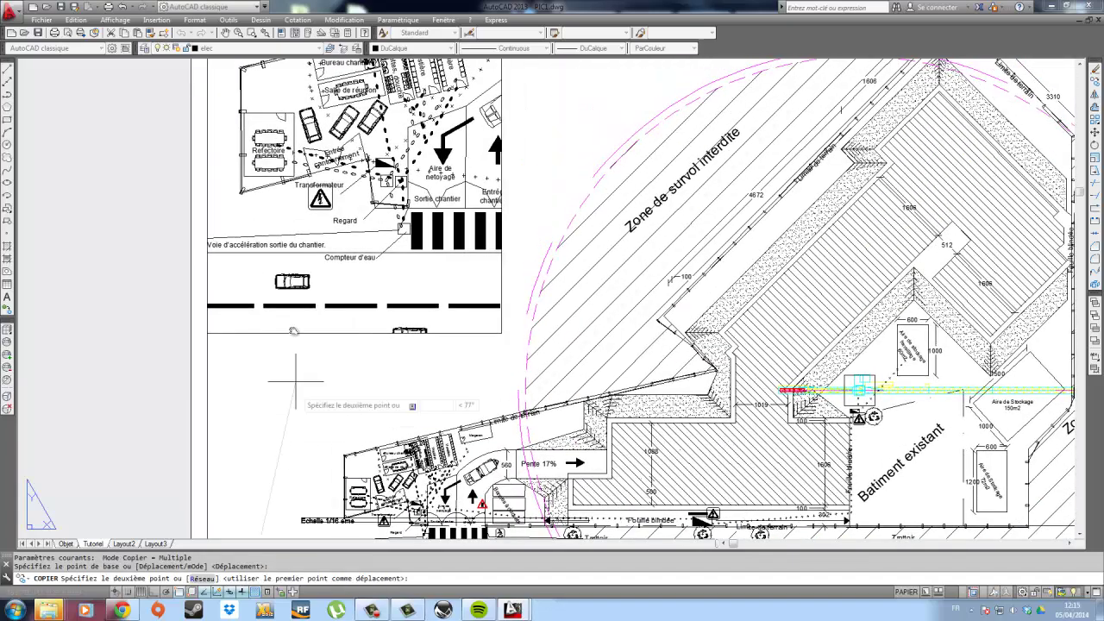
{"action": "middle_click_drag", "start_coordinate": [293, 331], "coordinate": [343, 452]}
{"action": "middle_click_drag", "start_coordinate": [298, 104], "coordinate": [333, 277]}
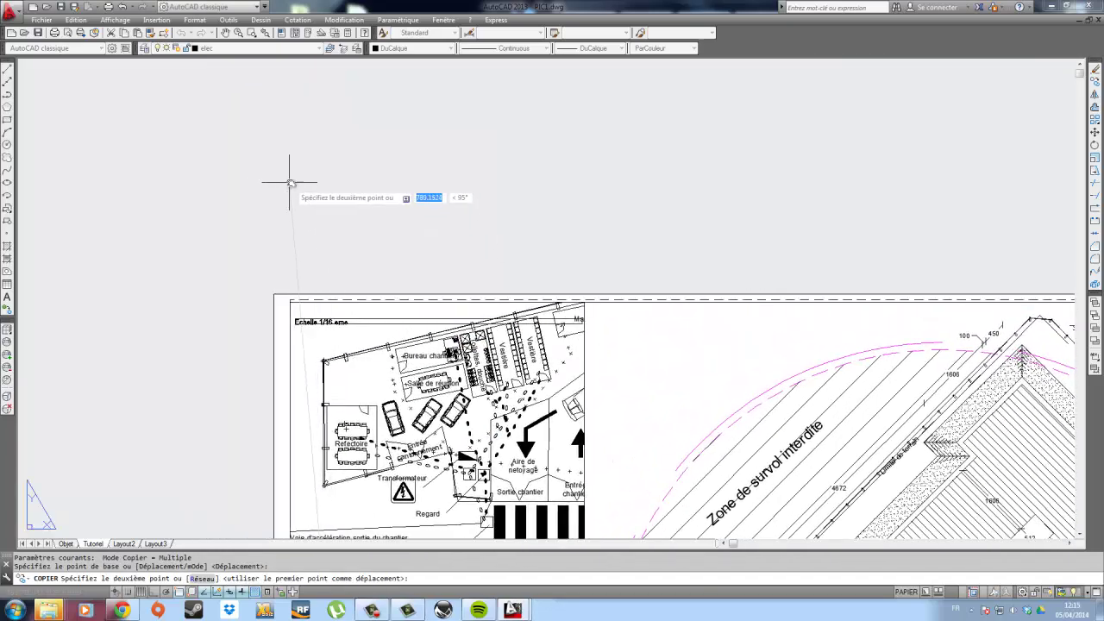
{"action": "middle_click_drag", "start_coordinate": [359, 334], "coordinate": [351, 169]}
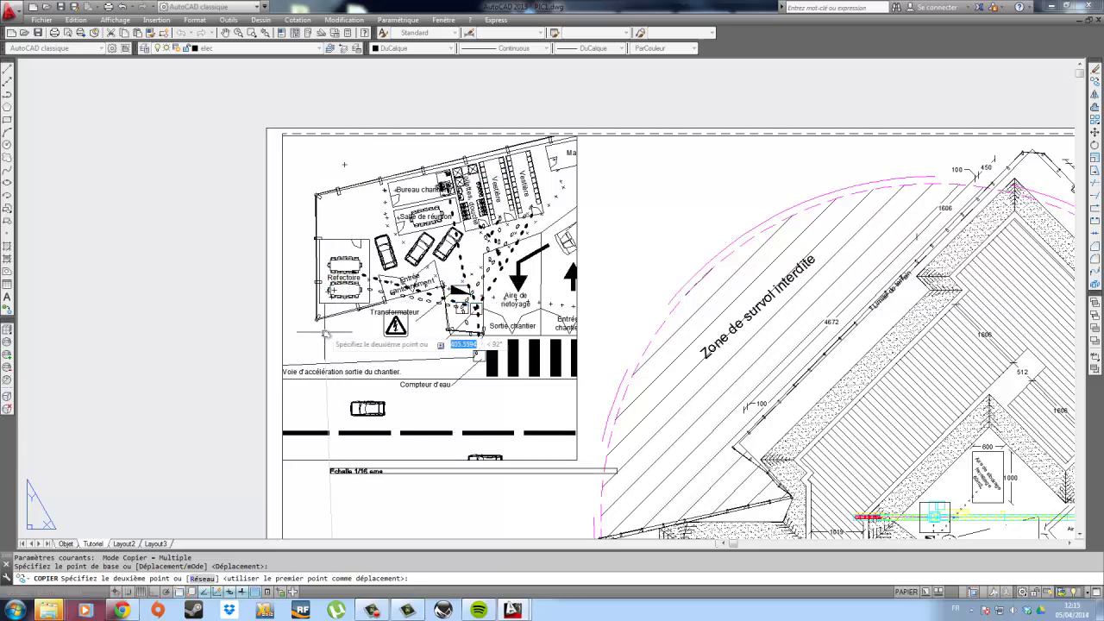
{"action": "middle_click_drag", "start_coordinate": [294, 60], "coordinate": [324, 118]}
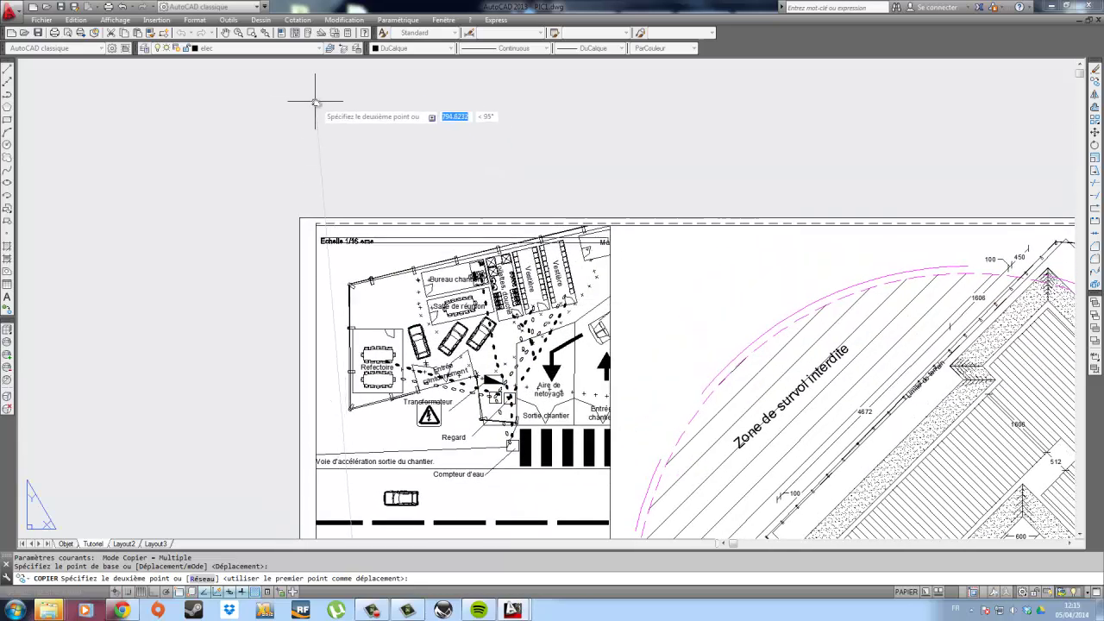
{"action": "left_click", "coordinate": [308, 103]}
{"action": "key", "text": "Escape"}
Change the copied scale text in the detail viewport to "Echelle 1/8 eme".
{"action": "scroll", "coordinate": [349, 240], "scroll_direction": "up", "scroll_amount": 5}
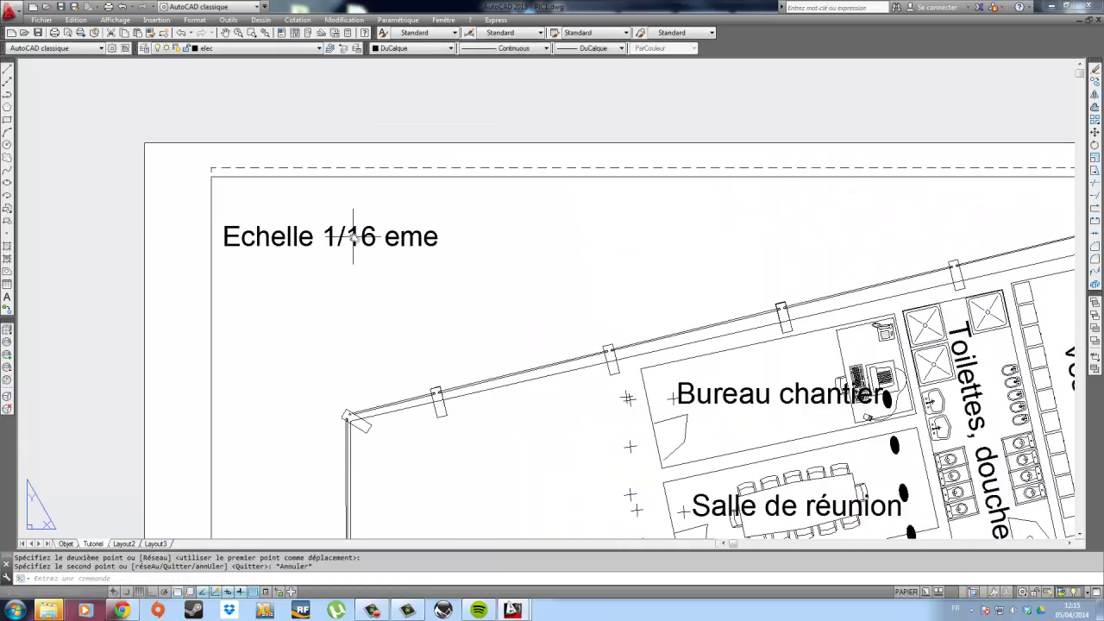
{"action": "double_click", "coordinate": [350, 240]}
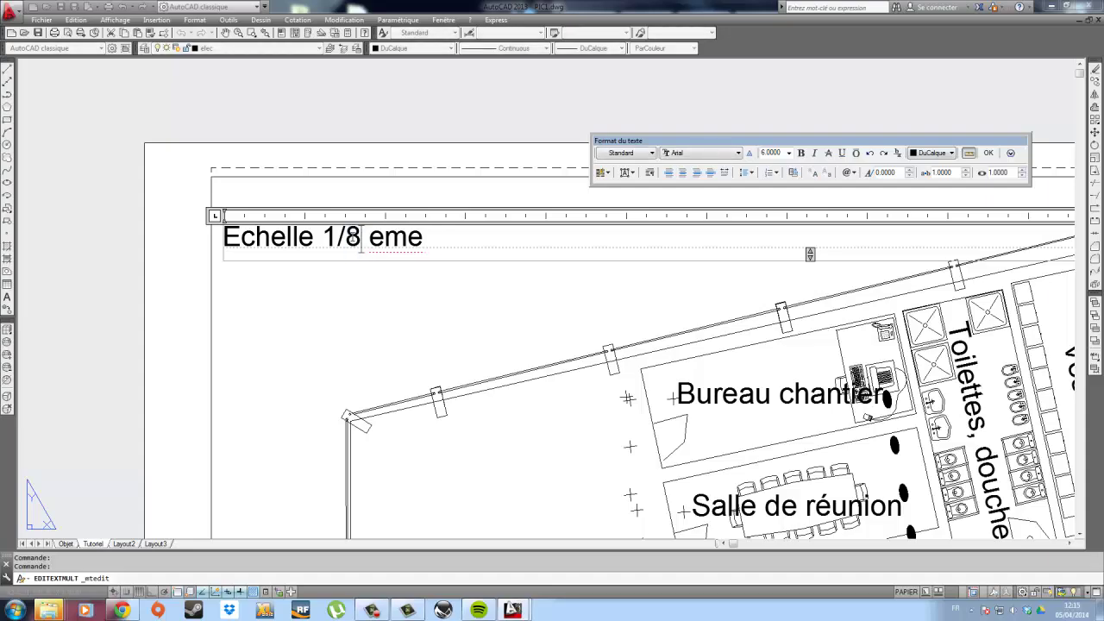
{"action": "left_click", "coordinate": [131, 182]}
{"action": "scroll", "coordinate": [187, 215], "scroll_direction": "down", "scroll_amount": 8}
{"action": "middle_click_drag", "start_coordinate": [276, 306], "coordinate": [326, 298]}
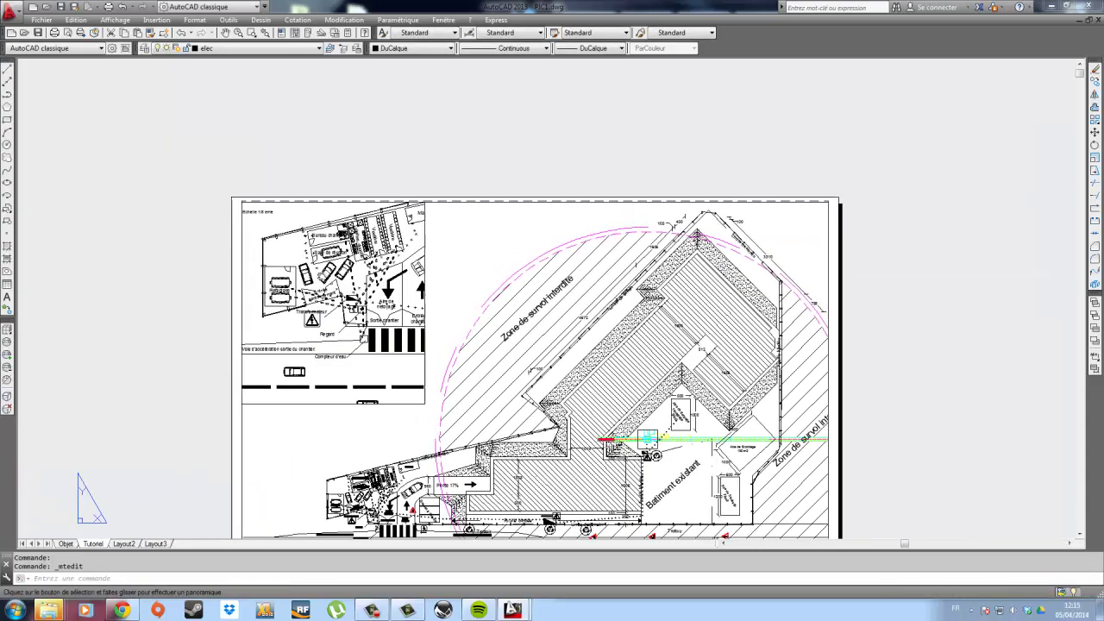
Examine the finished Tutoriel sheet, comparing the detail viewport, the main plan and the title block, and end with the whole sheet in view.
{"action": "scroll", "coordinate": [314, 257], "scroll_direction": "up", "scroll_amount": 4}
{"action": "scroll", "coordinate": [373, 307], "scroll_direction": "down", "scroll_amount": 4}
{"action": "middle_click_drag", "start_coordinate": [470, 382], "coordinate": [474, 288]}
{"action": "scroll", "coordinate": [354, 410], "scroll_direction": "up", "scroll_amount": 5}
{"action": "scroll", "coordinate": [235, 473], "scroll_direction": "down", "scroll_amount": 5}
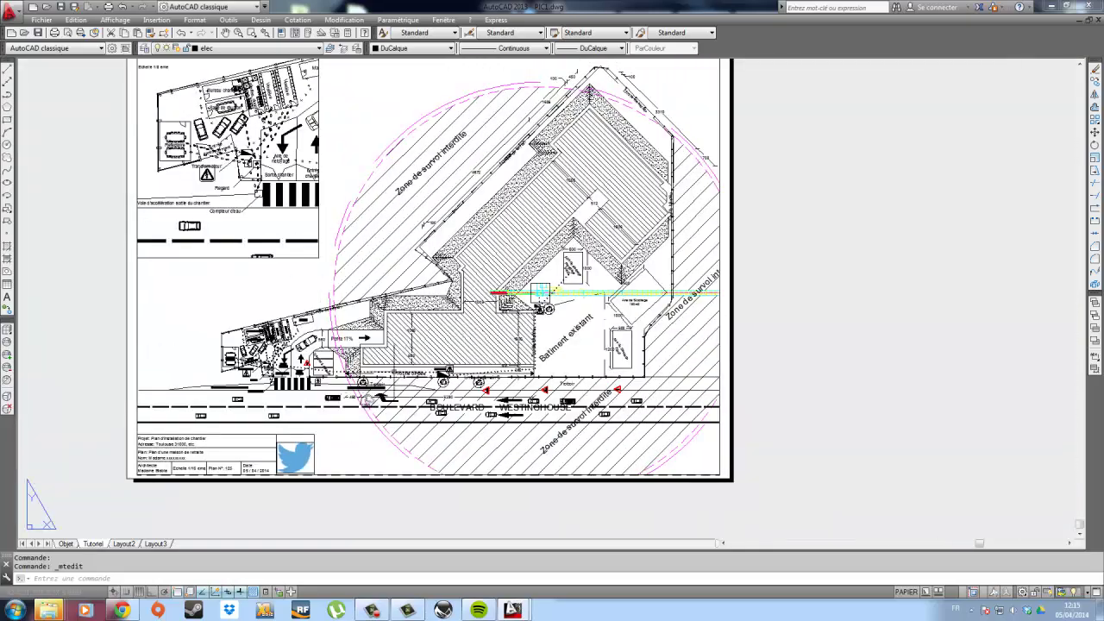
{"action": "scroll", "coordinate": [215, 488], "scroll_direction": "up", "scroll_amount": 4}
{"action": "scroll", "coordinate": [245, 402], "scroll_direction": "down", "scroll_amount": 2}
{"action": "middle_click_drag", "start_coordinate": [250, 371], "coordinate": [318, 533]}
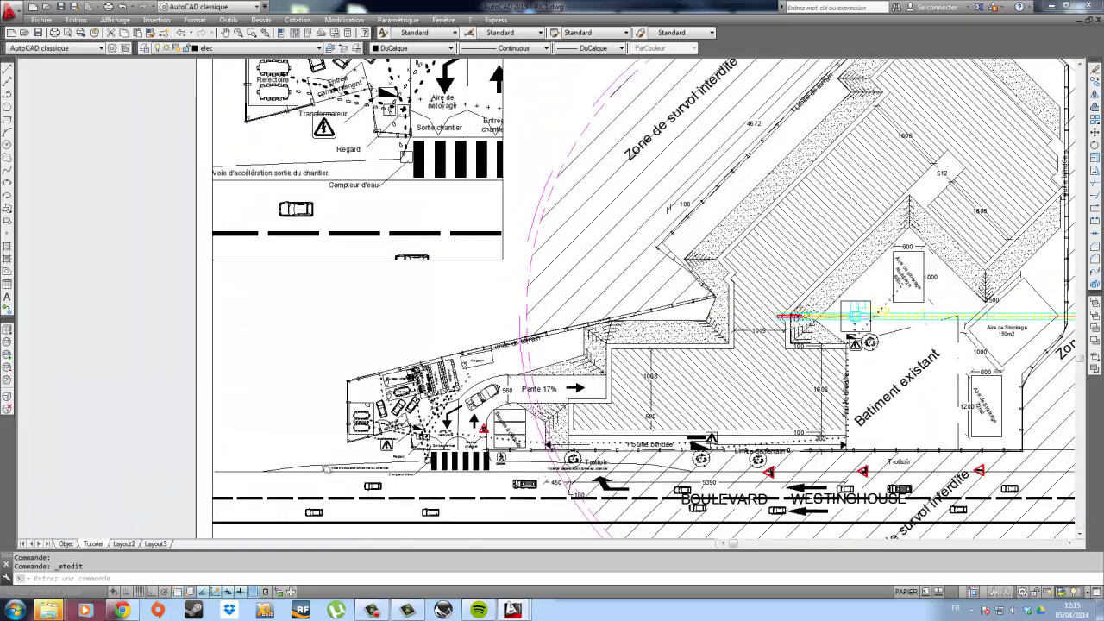
{"action": "middle_click_drag", "start_coordinate": [345, 212], "coordinate": [358, 435]}
{"action": "scroll", "coordinate": [289, 188], "scroll_direction": "up", "scroll_amount": 4}
{"action": "scroll", "coordinate": [350, 353], "scroll_direction": "down", "scroll_amount": 3}
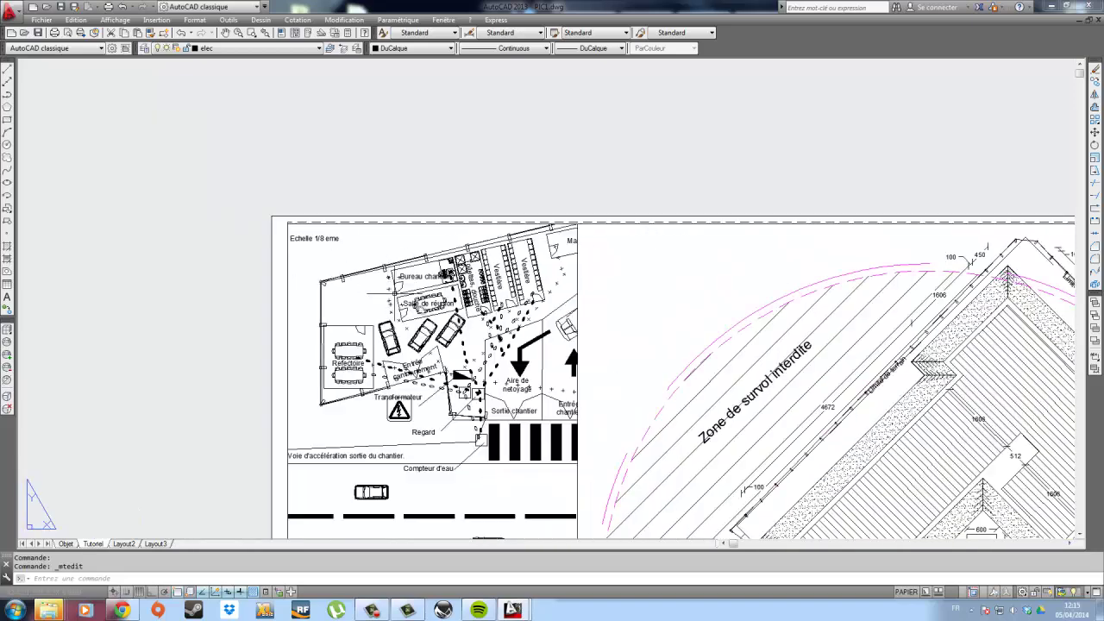
{"action": "scroll", "coordinate": [492, 371], "scroll_direction": "down", "scroll_amount": 3}
{"action": "middle_click_drag", "start_coordinate": [554, 450], "coordinate": [488, 254]}
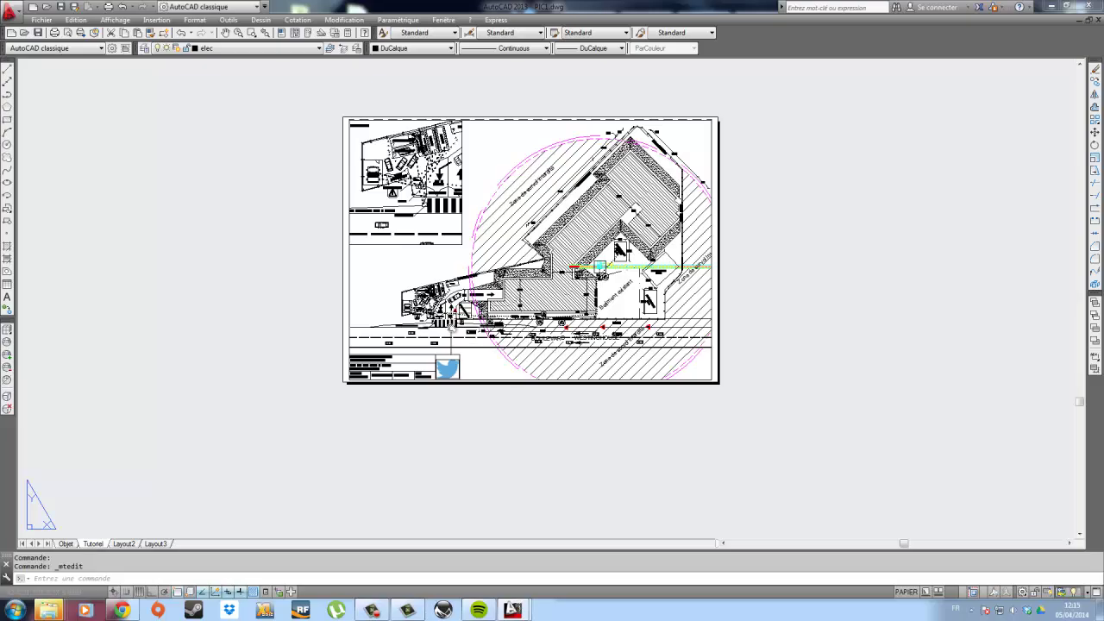
{"action": "scroll", "coordinate": [434, 301], "scroll_direction": "up", "scroll_amount": 3}
{"action": "middle_click_drag", "start_coordinate": [508, 289], "coordinate": [485, 367]}
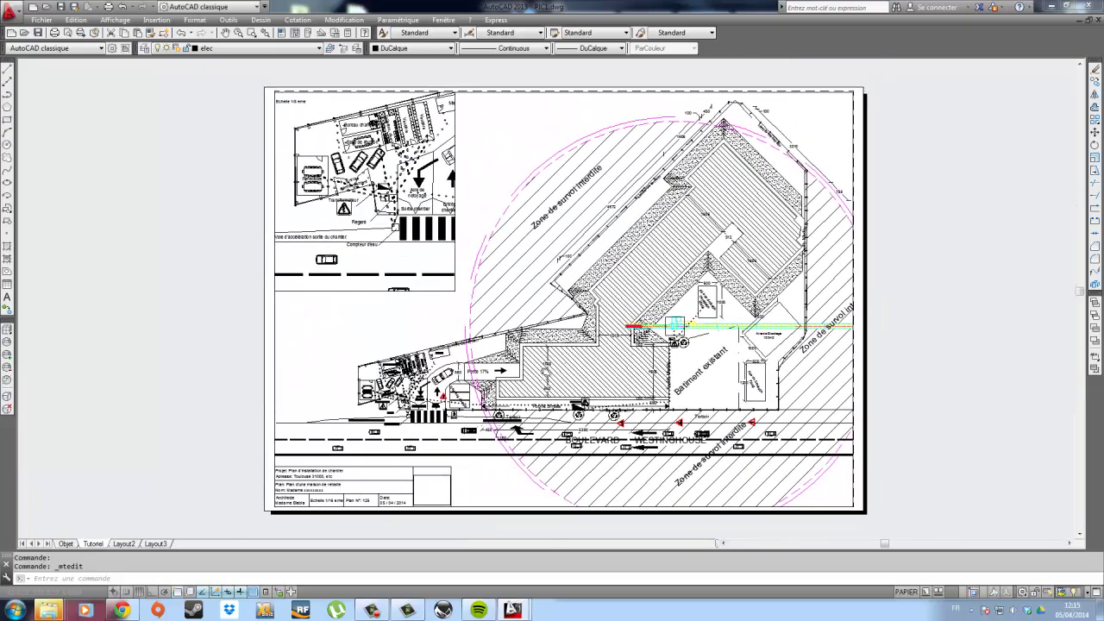
Open the plot settings for the Tutoriel layout, review the page setup and printer options, and close them without plotting.
{"action": "left_click", "coordinate": [38, 22]}
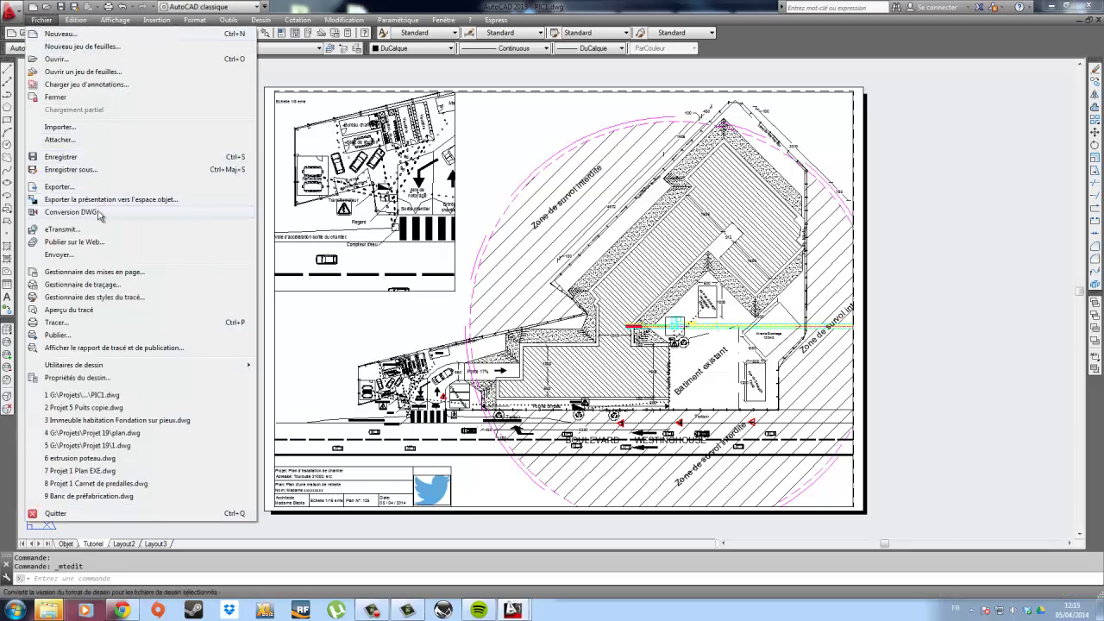
{"action": "left_click", "coordinate": [12, 26]}
{"action": "left_click", "coordinate": [17, 11]}
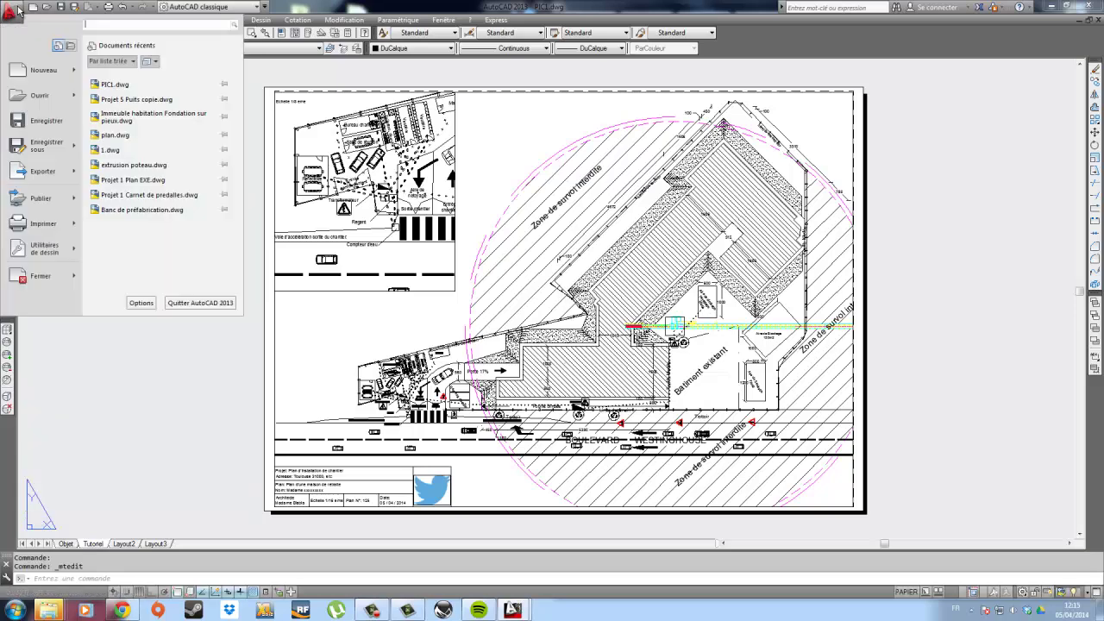
{"action": "left_click", "coordinate": [66, 227]}
{"action": "left_click", "coordinate": [517, 182]}
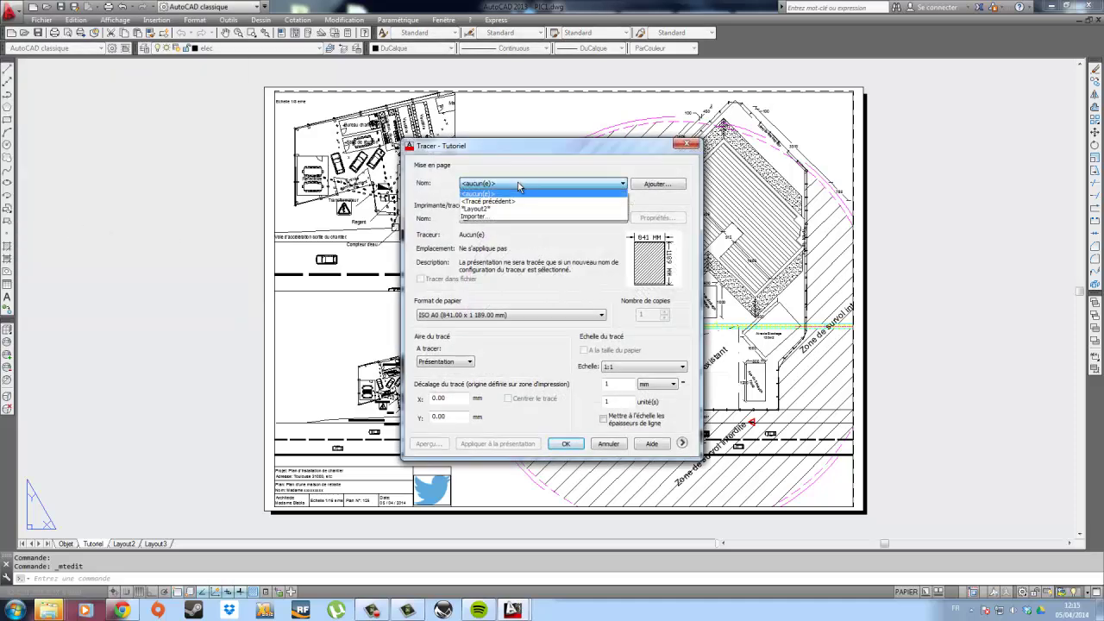
{"action": "left_click", "coordinate": [554, 145]}
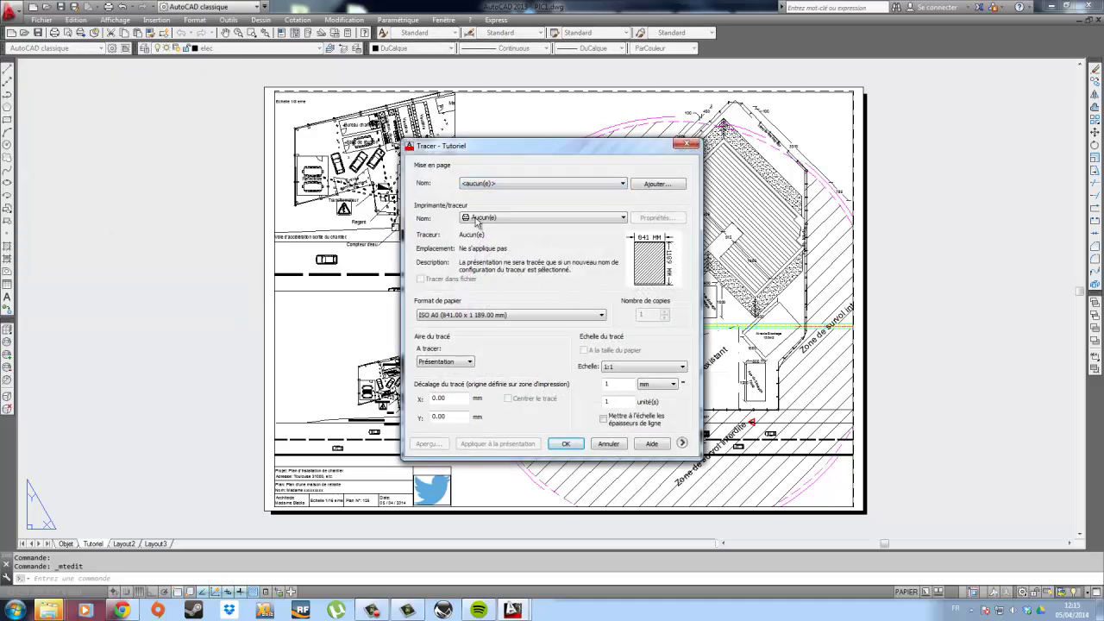
{"action": "left_click_drag", "start_coordinate": [547, 146], "coordinate": [507, 148]}
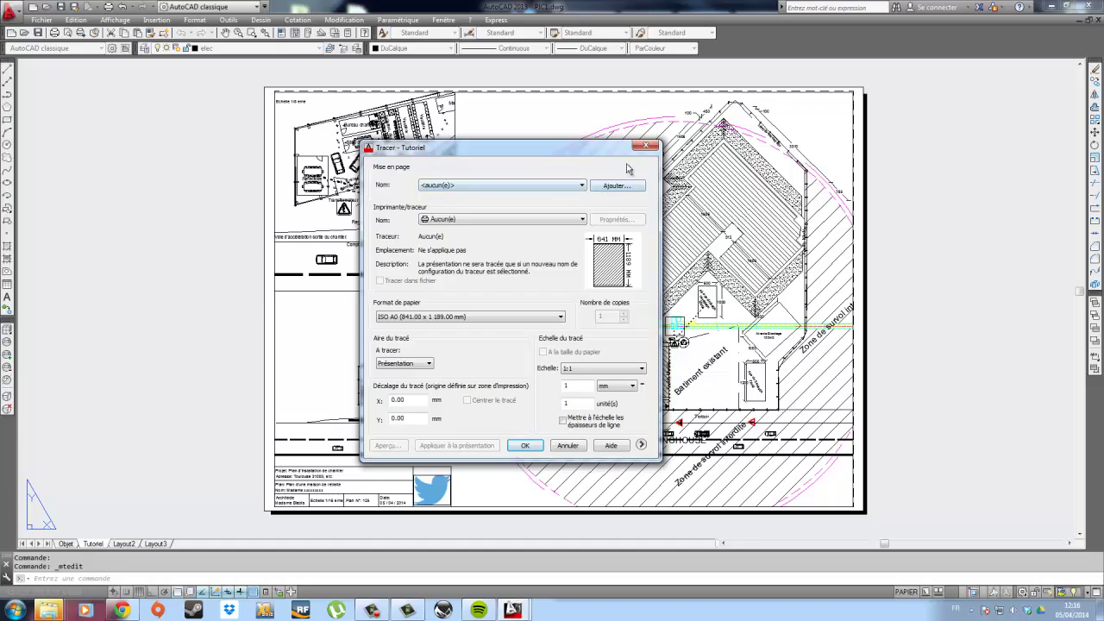
{"action": "left_click", "coordinate": [650, 148]}
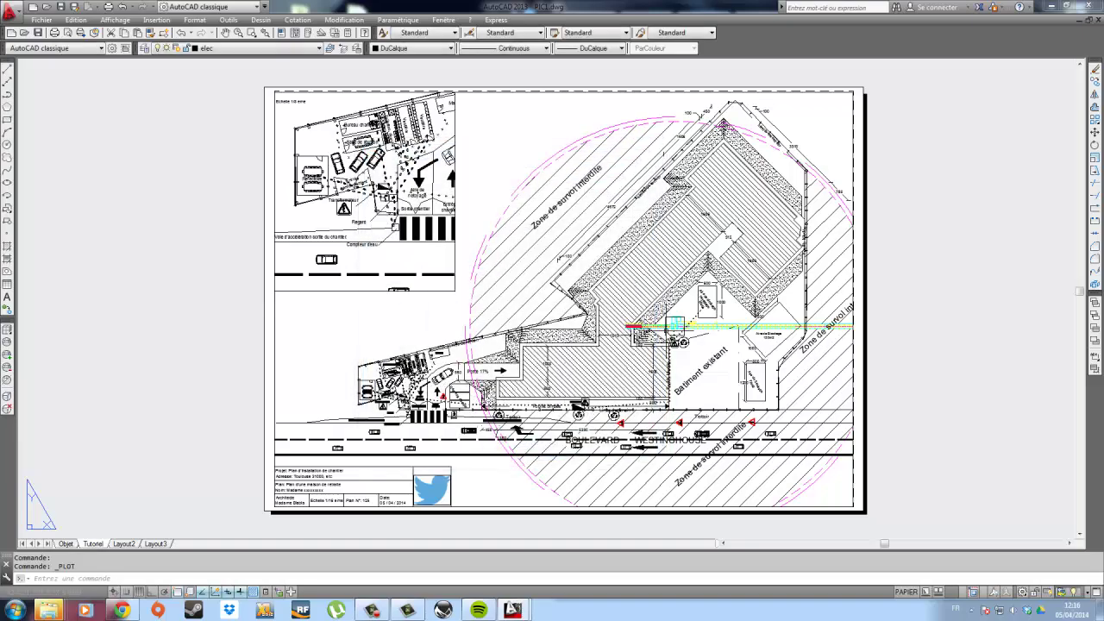